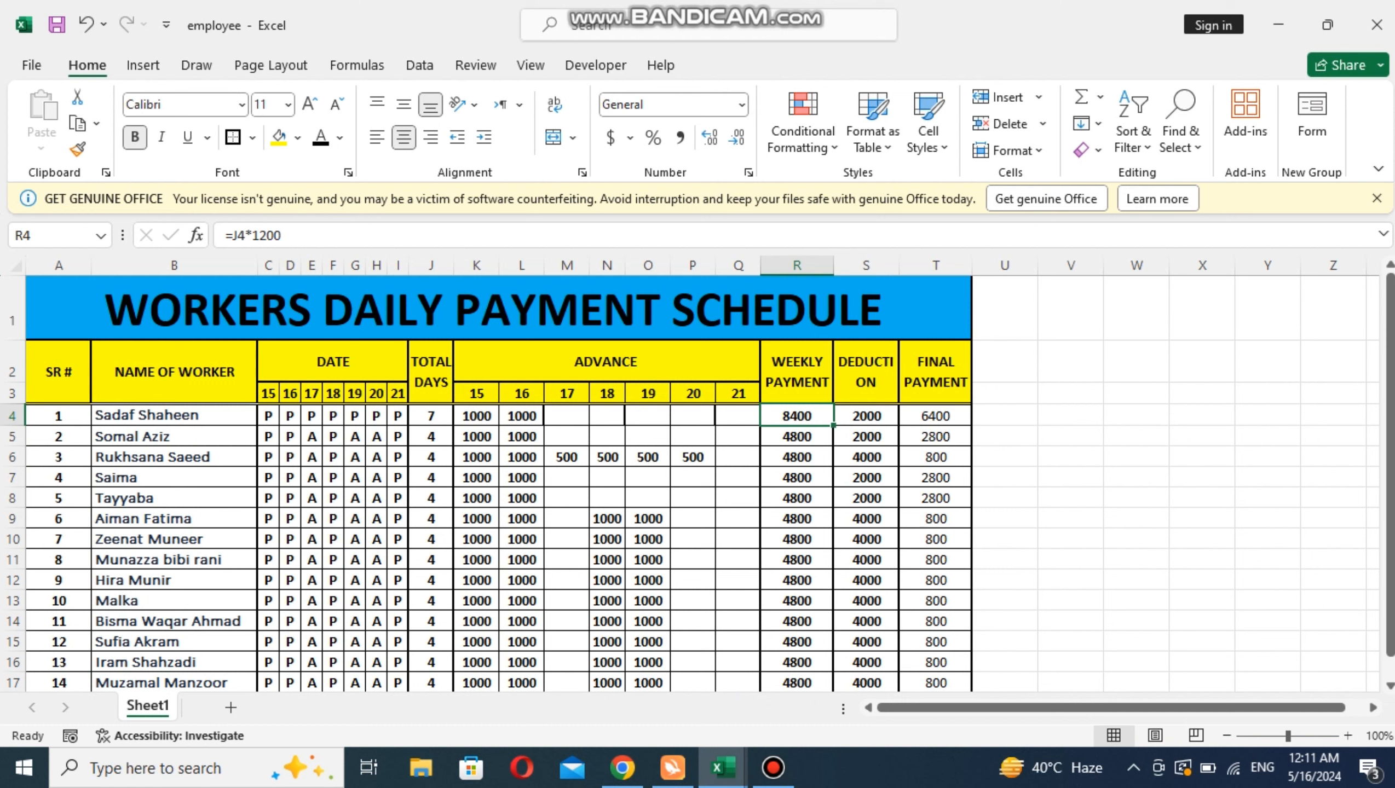
{"action": "left_click_drag", "start_coordinate": [498, 309], "coordinate": [498, 437]}
{"action": "left_click", "coordinate": [311, 457]}
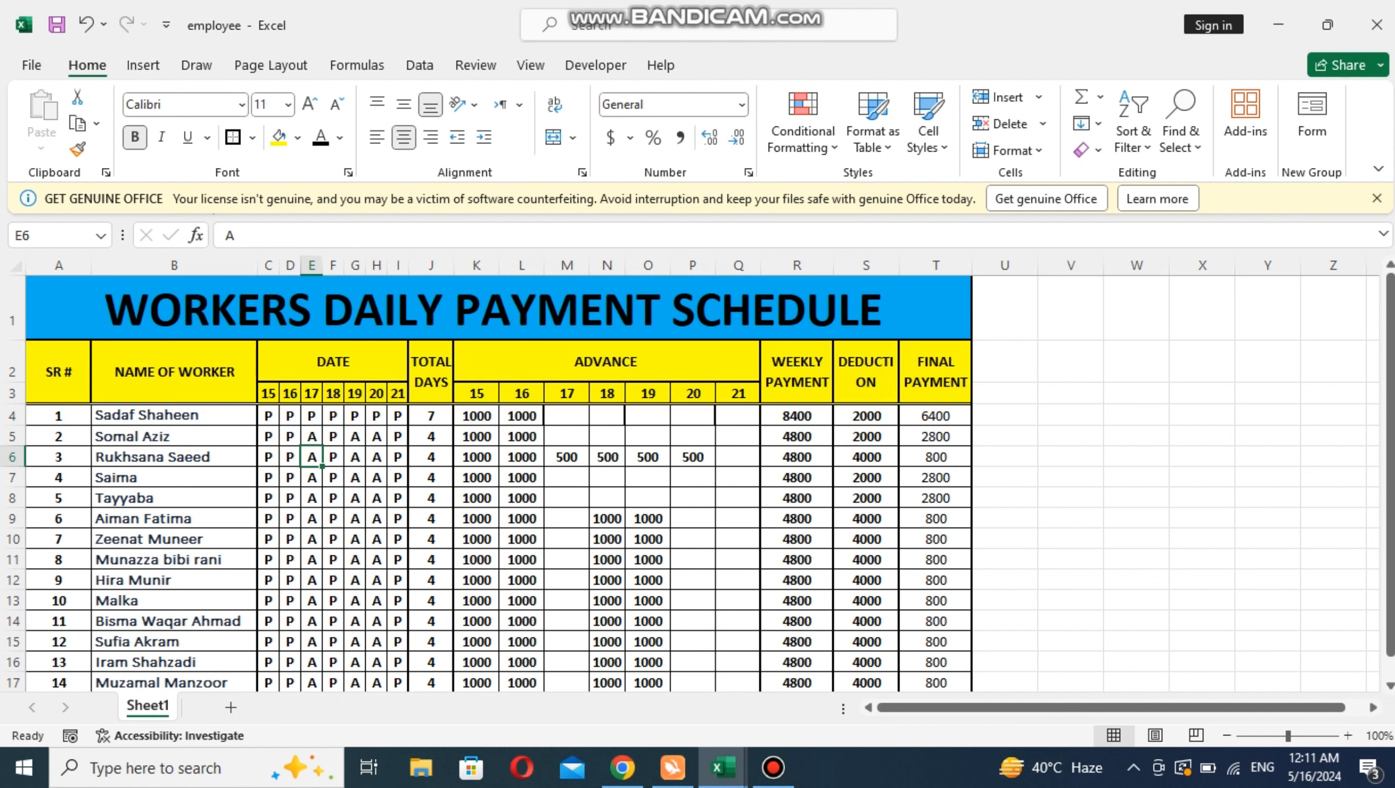
{"action": "left_click_drag", "start_coordinate": [498, 310], "coordinate": [498, 437]}
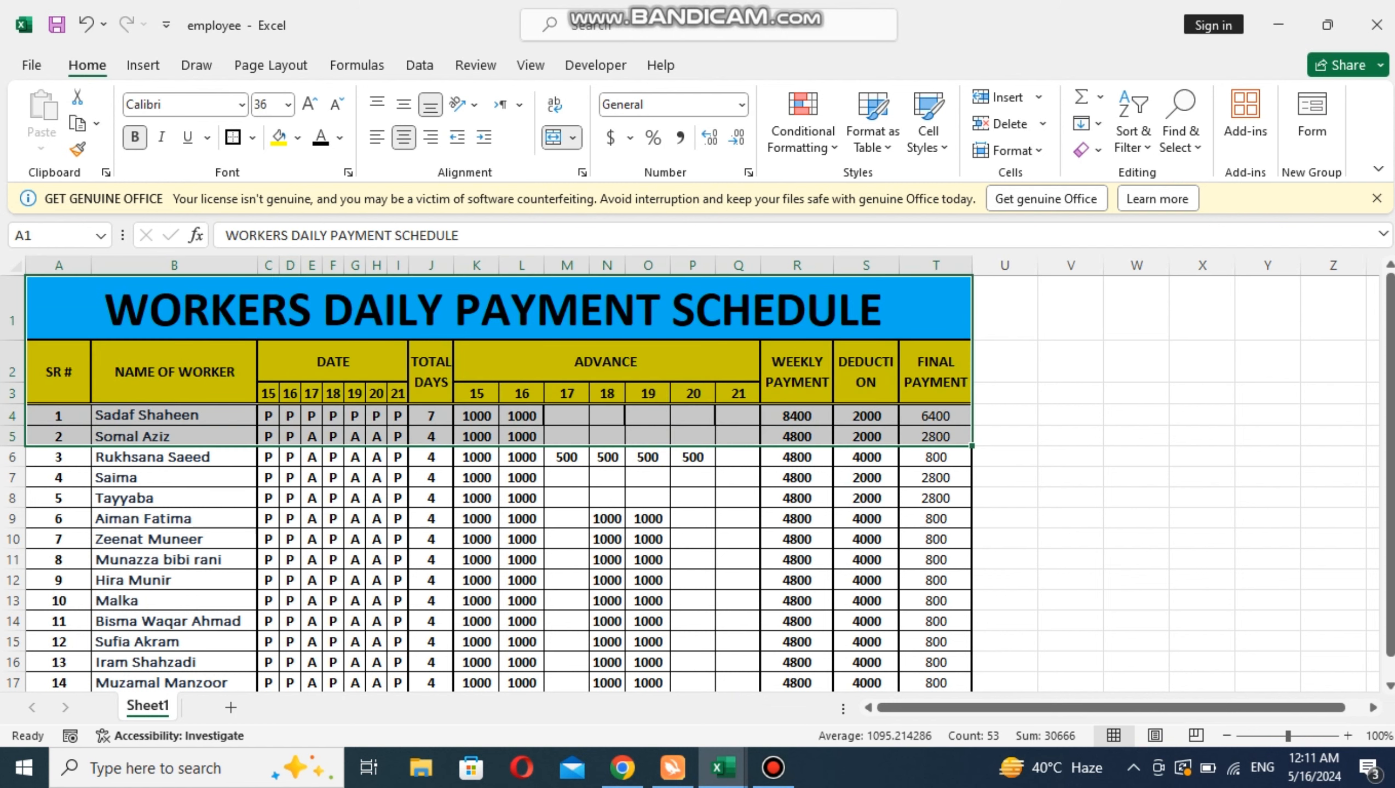
{"action": "left_click", "coordinate": [498, 309]}
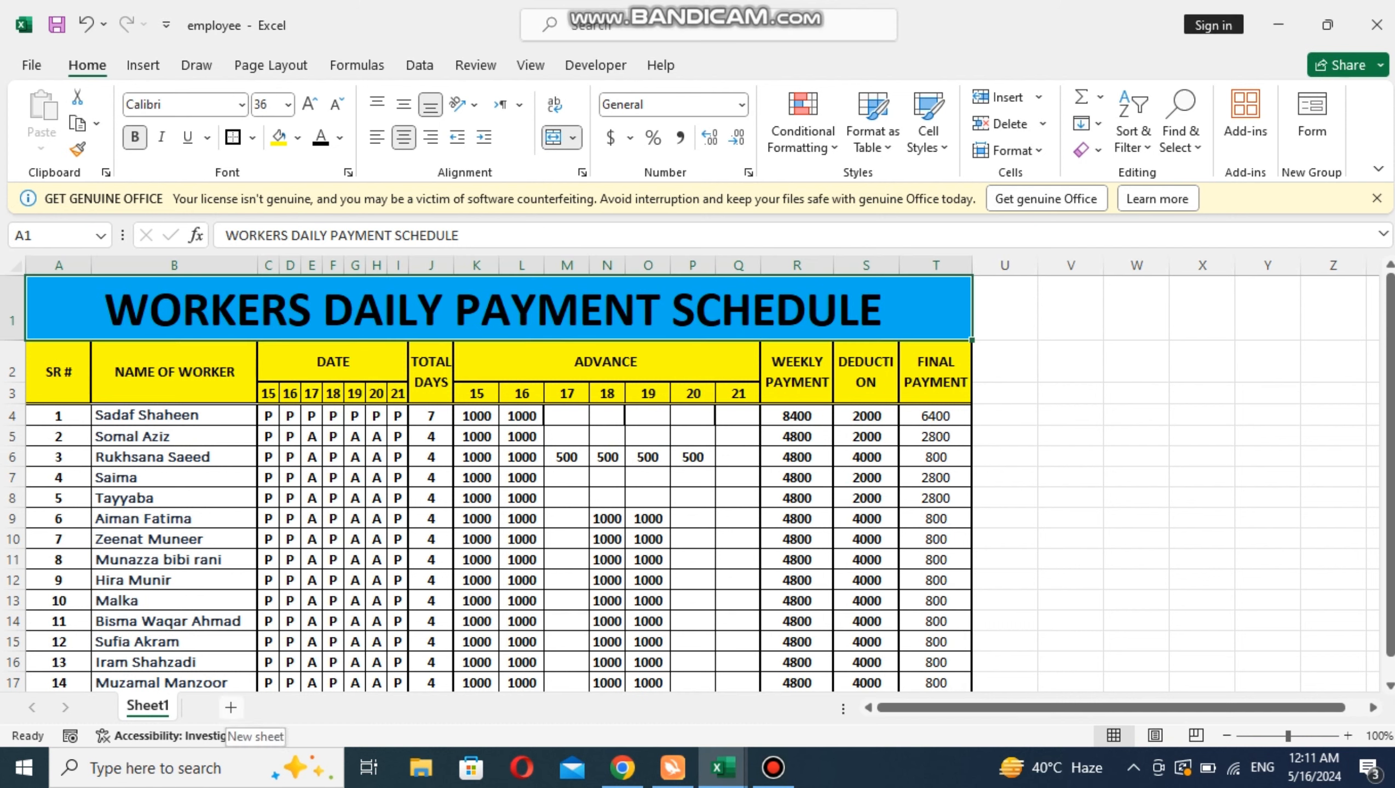
Add a new blank worksheet to the workbook after Sheet1.
{"action": "left_click", "coordinate": [231, 707]}
{"action": "left_click", "coordinate": [147, 708]}
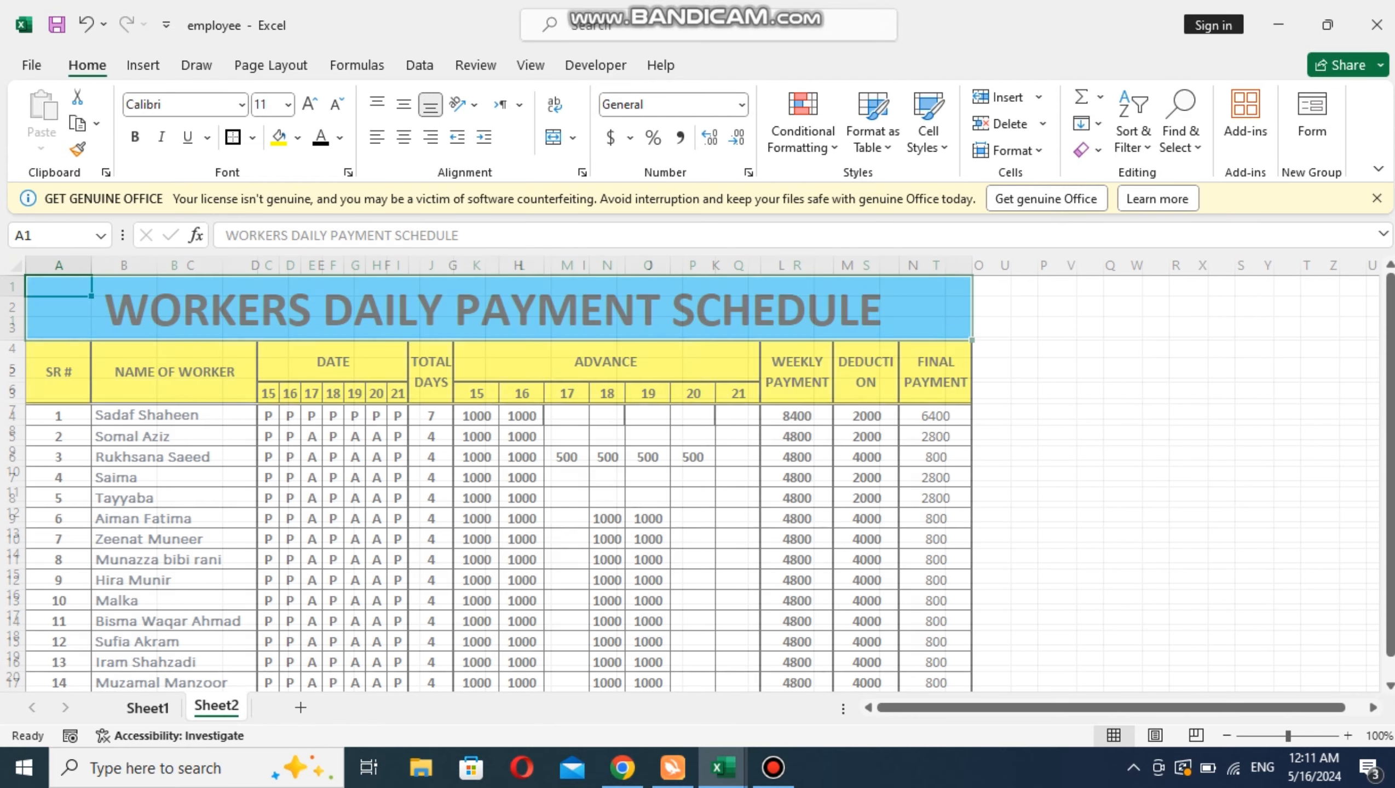
{"action": "left_click", "coordinate": [217, 707]}
Copy the WORKERS DAILY PAYMENT SCHEDULE title banner from Sheet1 and paste it into cell A1 of Sheet2.
{"action": "left_click", "coordinate": [148, 709]}
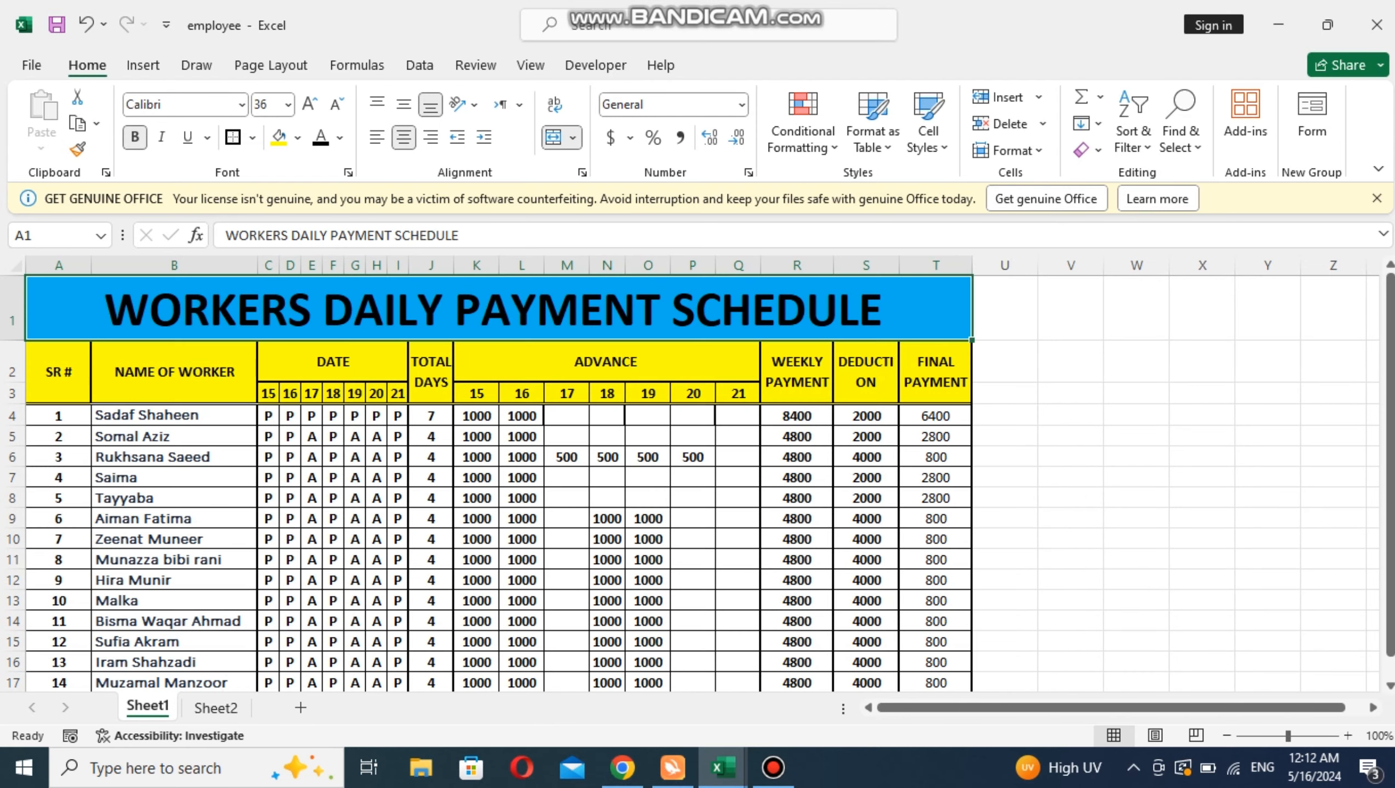
{"action": "key", "text": "shift+Down"}
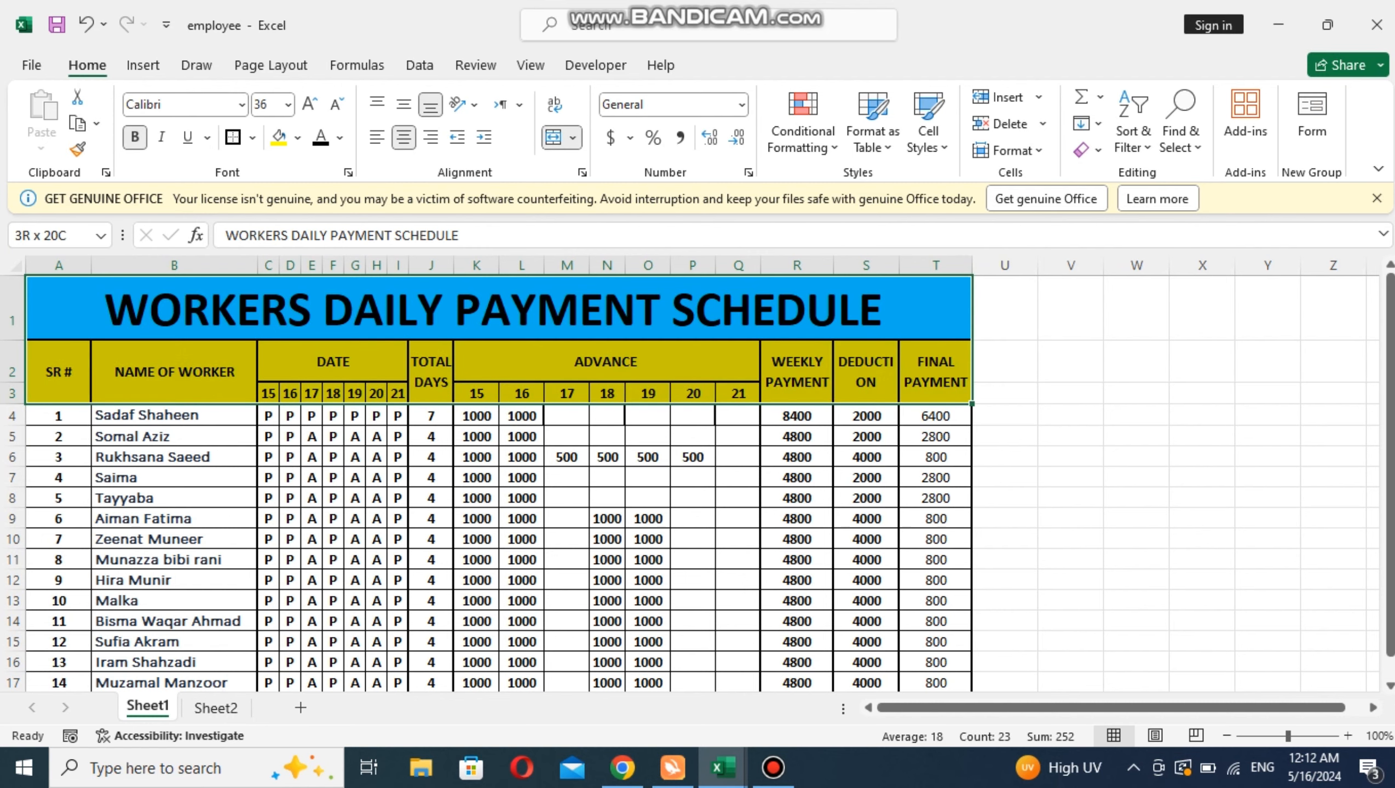
{"action": "key", "text": "shift+Up"}
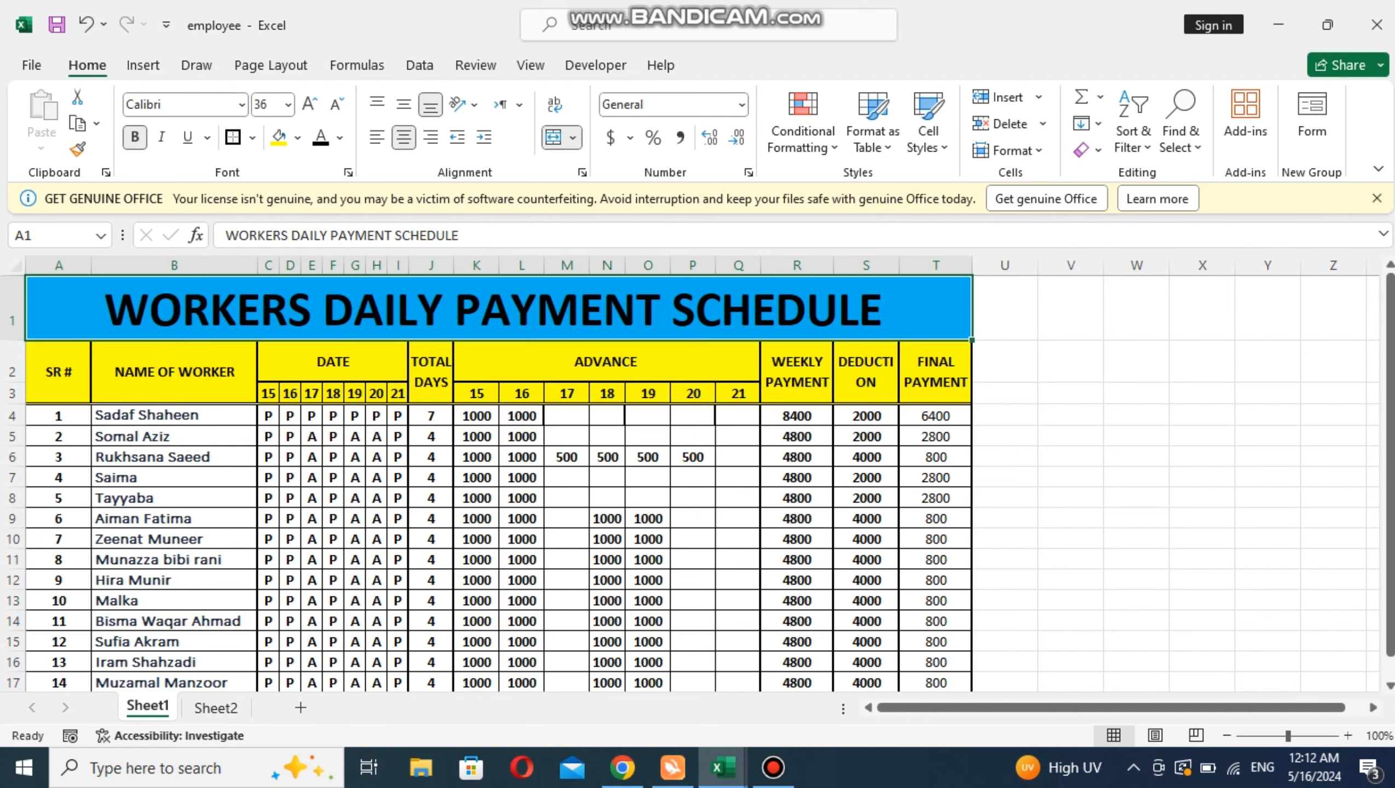
{"action": "key", "text": "ctrl+c"}
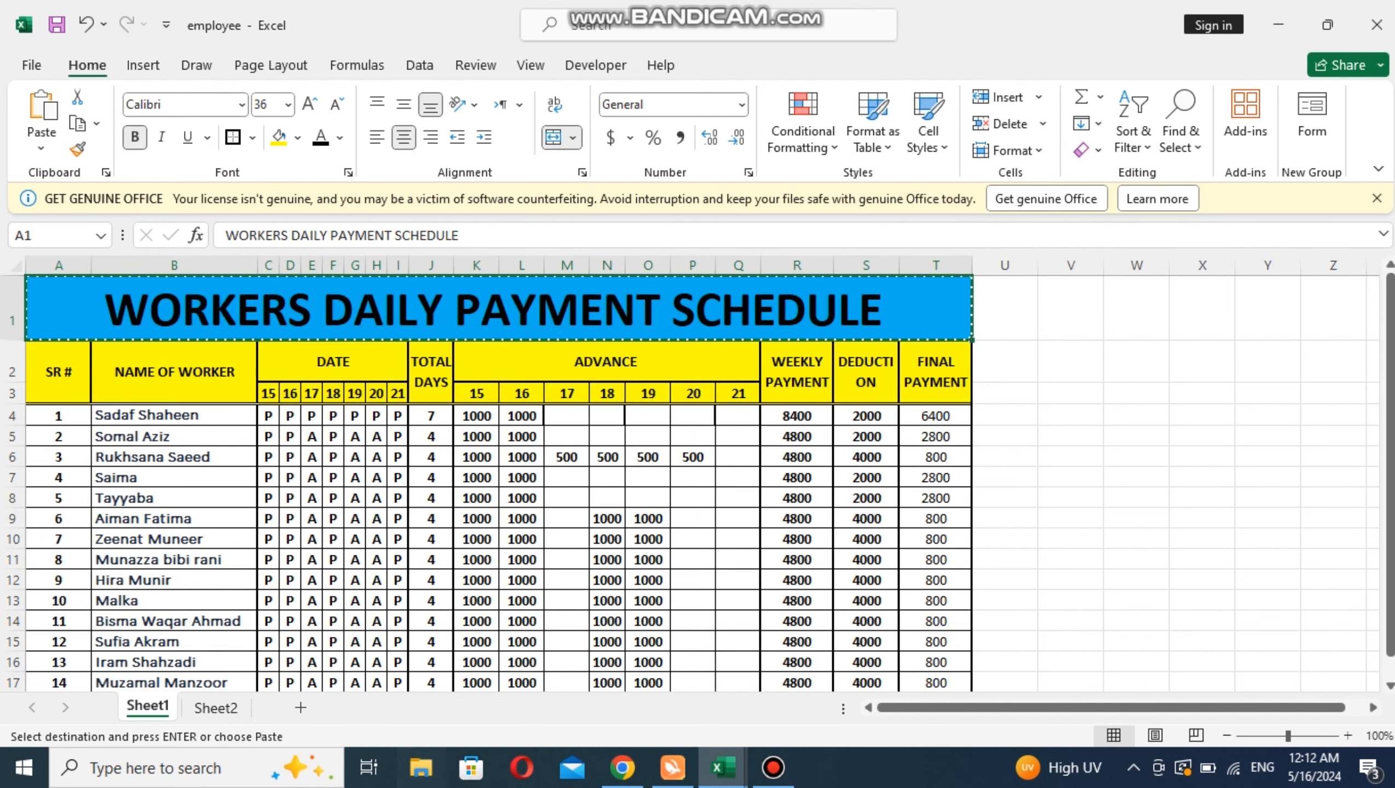
{"action": "left_click", "coordinate": [216, 708]}
{"action": "key", "text": "ctrl+v"}
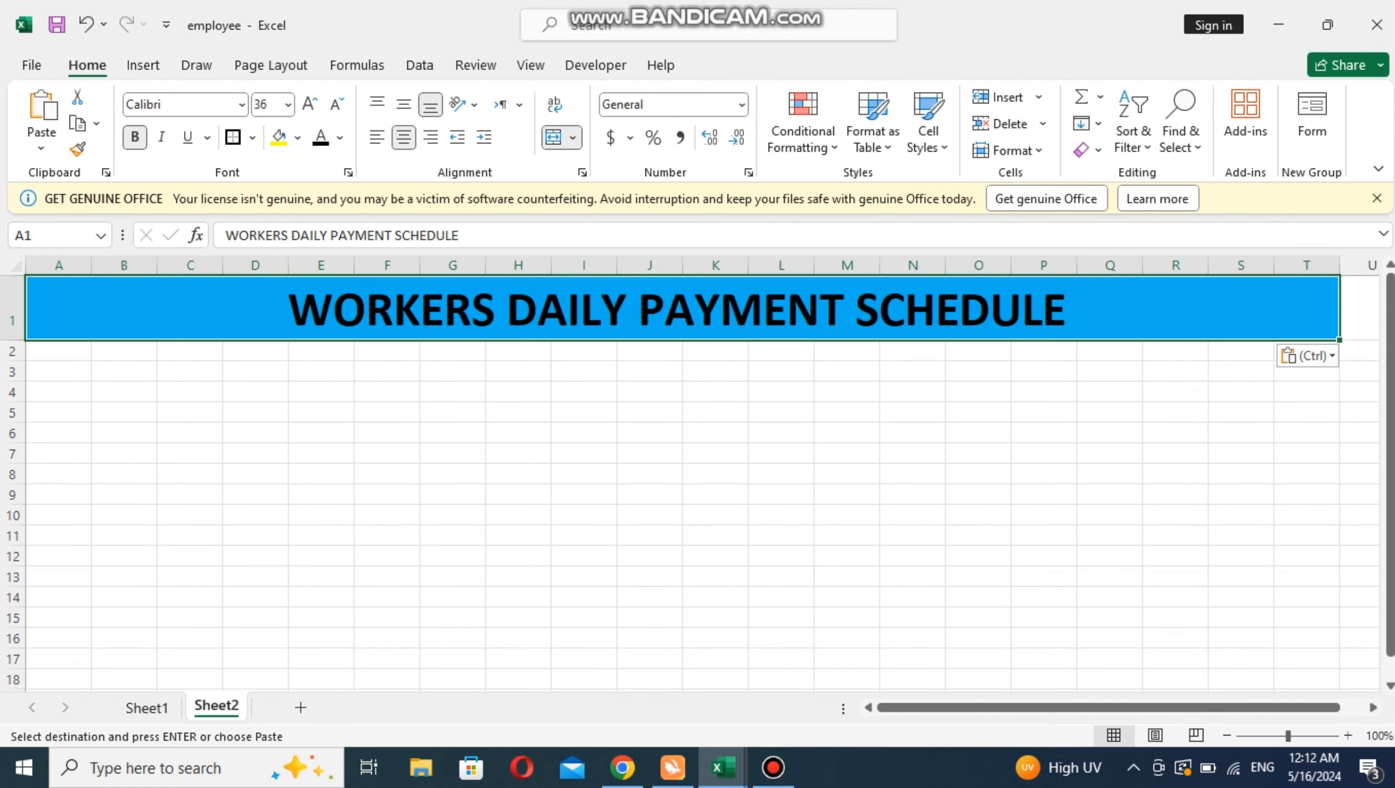
Unmerge the pasted title banner in row 1 of Sheet2.
{"action": "left_click", "coordinate": [583, 494]}
{"action": "left_click", "coordinate": [683, 308]}
{"action": "left_click", "coordinate": [553, 136]}
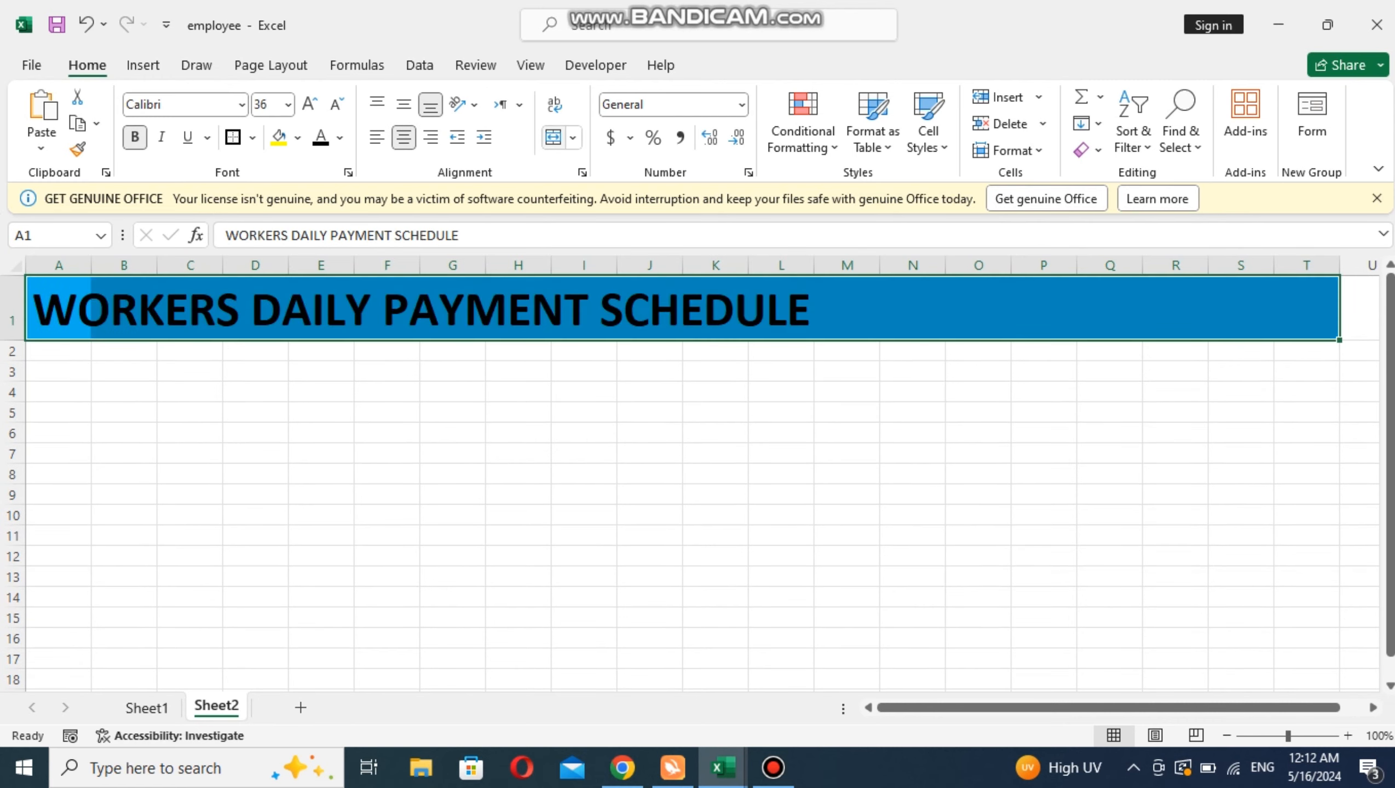
{"action": "left_click", "coordinate": [583, 433]}
{"action": "left_click", "coordinate": [978, 308]}
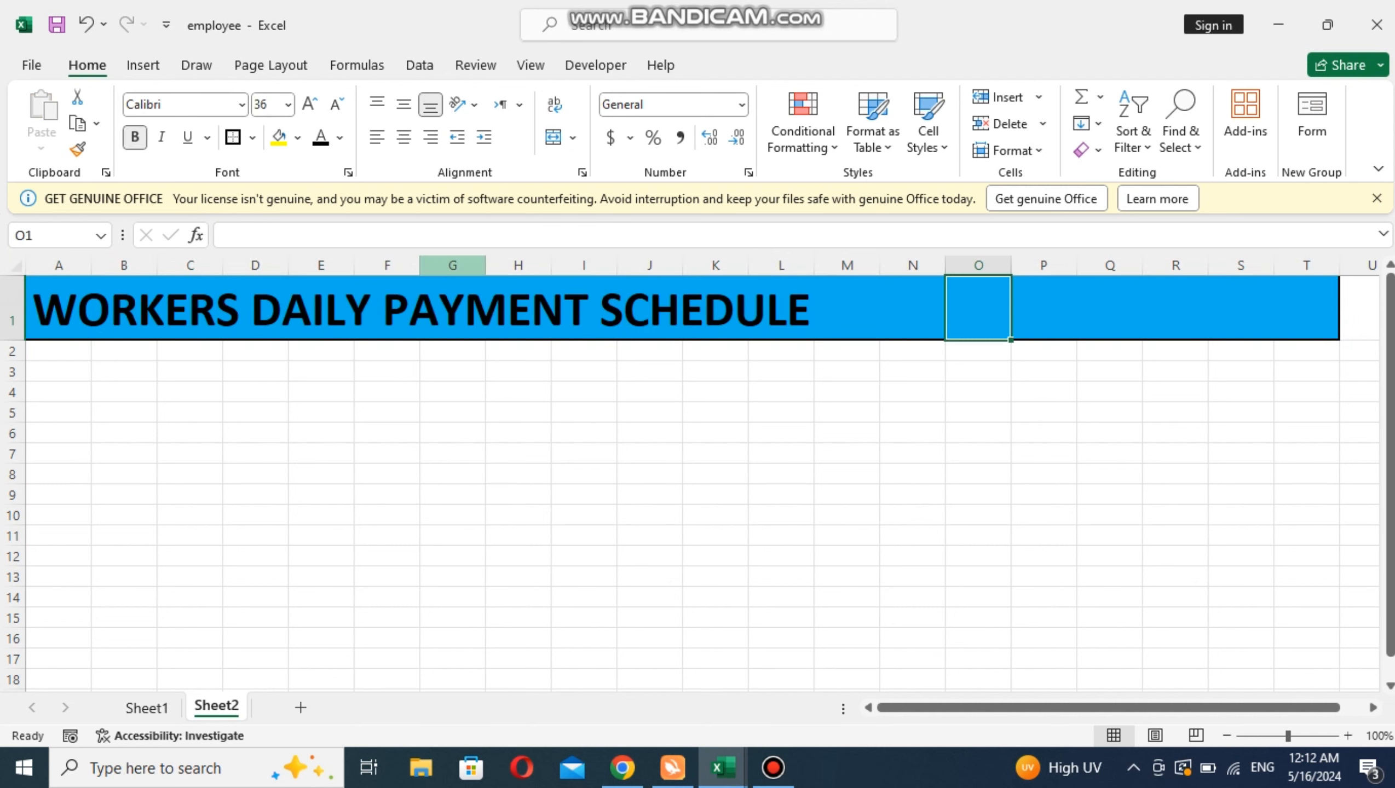
{"action": "left_click", "coordinate": [452, 308]}
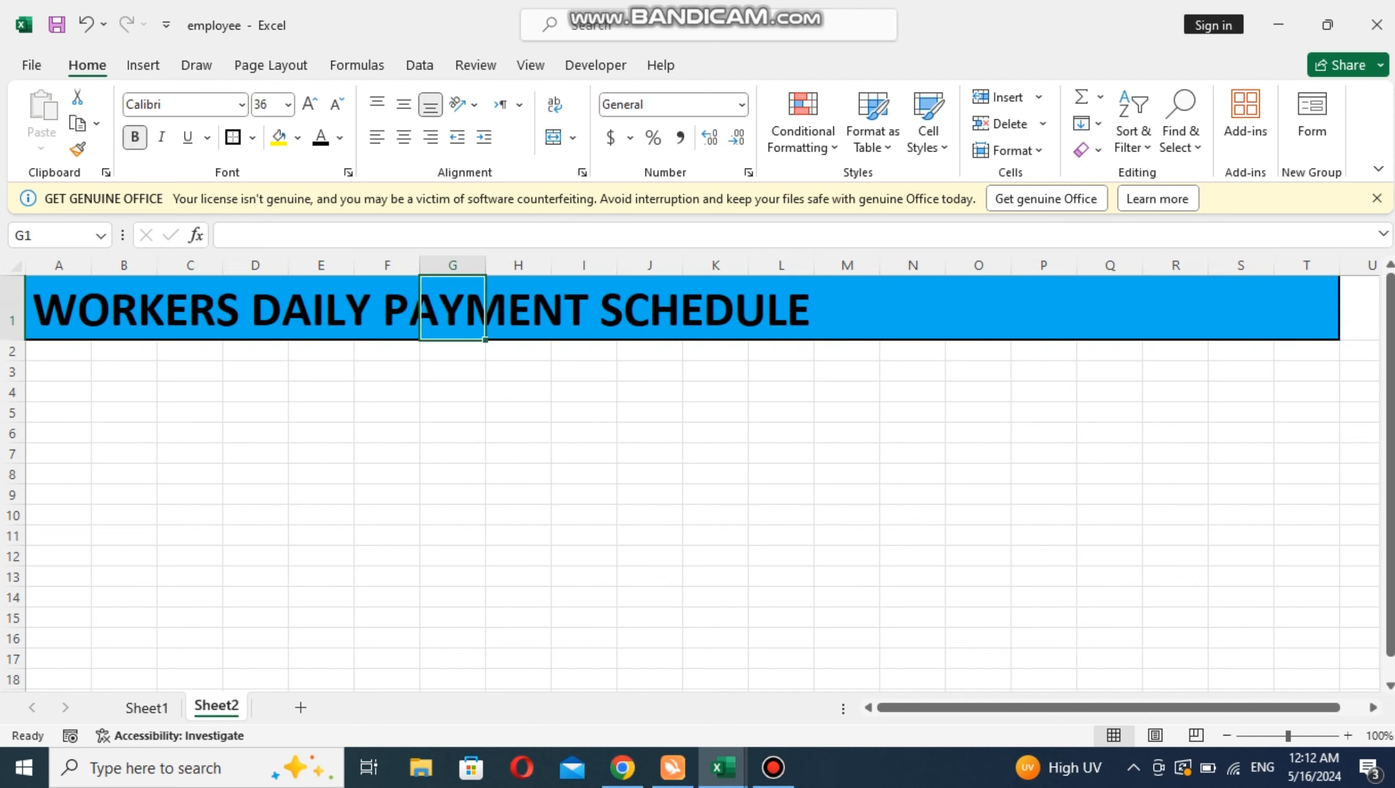
Delete row 1 with the pasted title from Sheet2.
{"action": "left_click", "coordinate": [12, 320]}
{"action": "right_click", "coordinate": [12, 320]}
{"action": "left_click", "coordinate": [58, 547]}
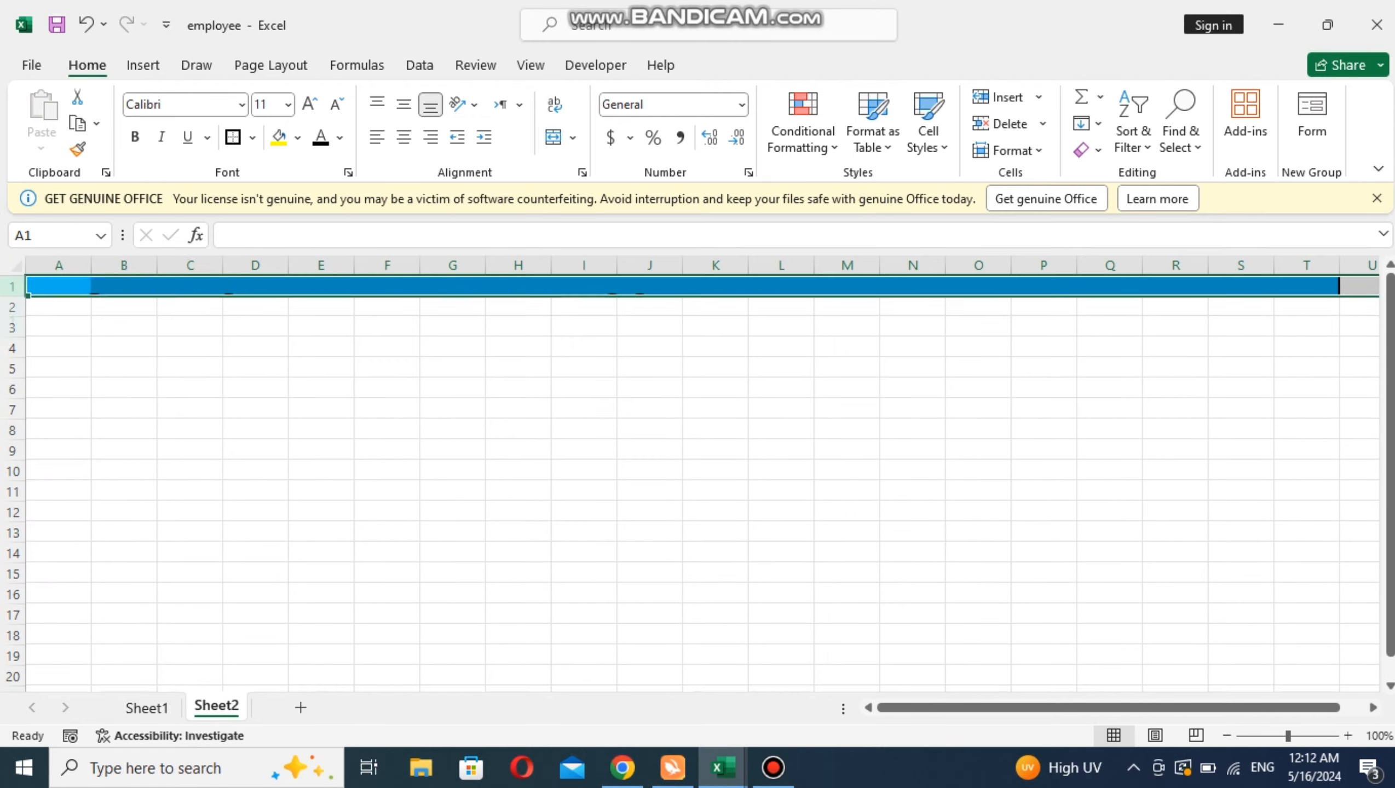
{"action": "left_click", "coordinate": [255, 430]}
{"action": "left_click", "coordinate": [59, 286]}
{"action": "left_click", "coordinate": [58, 307]}
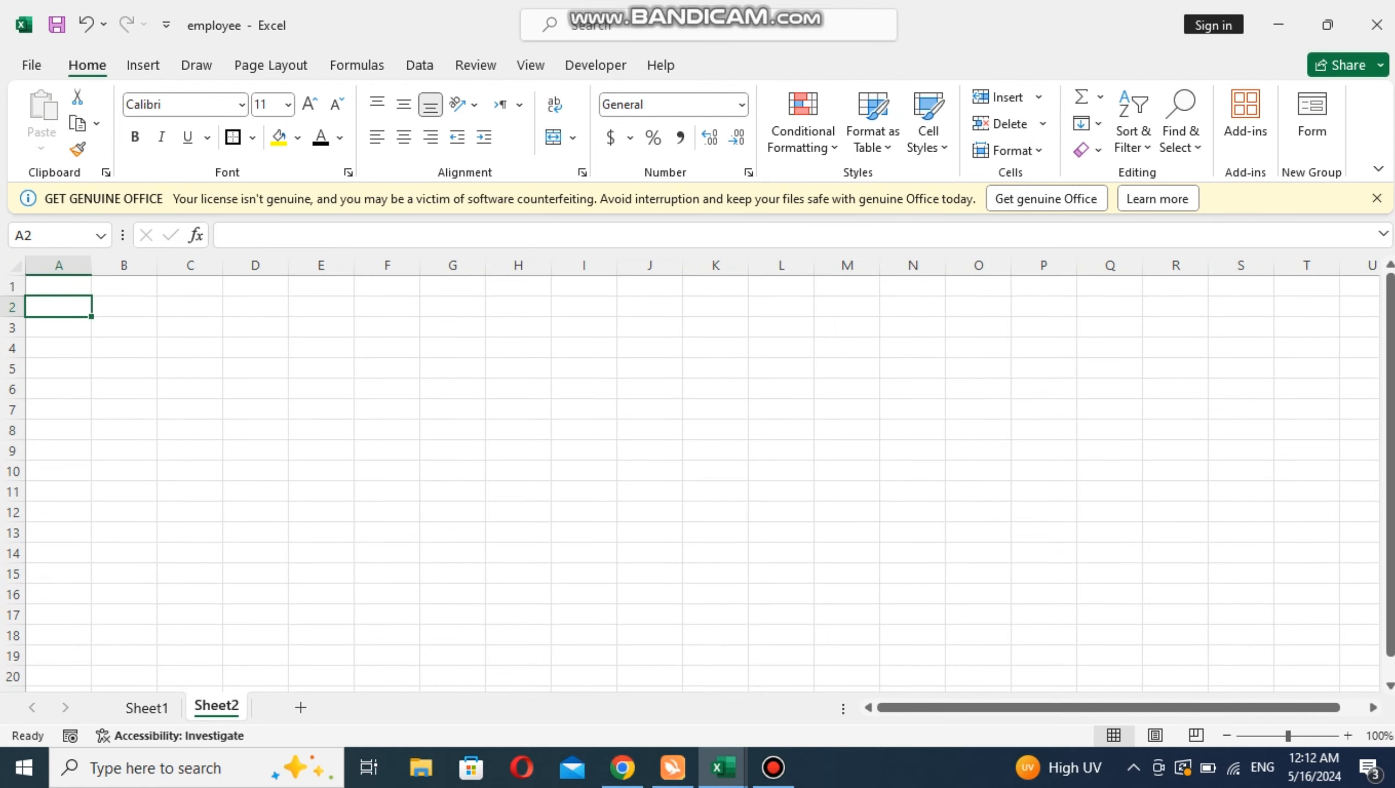
Enter the title "Workers Daily Attendance Sheet" in cell A1 of Sheet2.
{"action": "left_click", "coordinate": [59, 286]}
{"action": "type", "text": "Worker"}
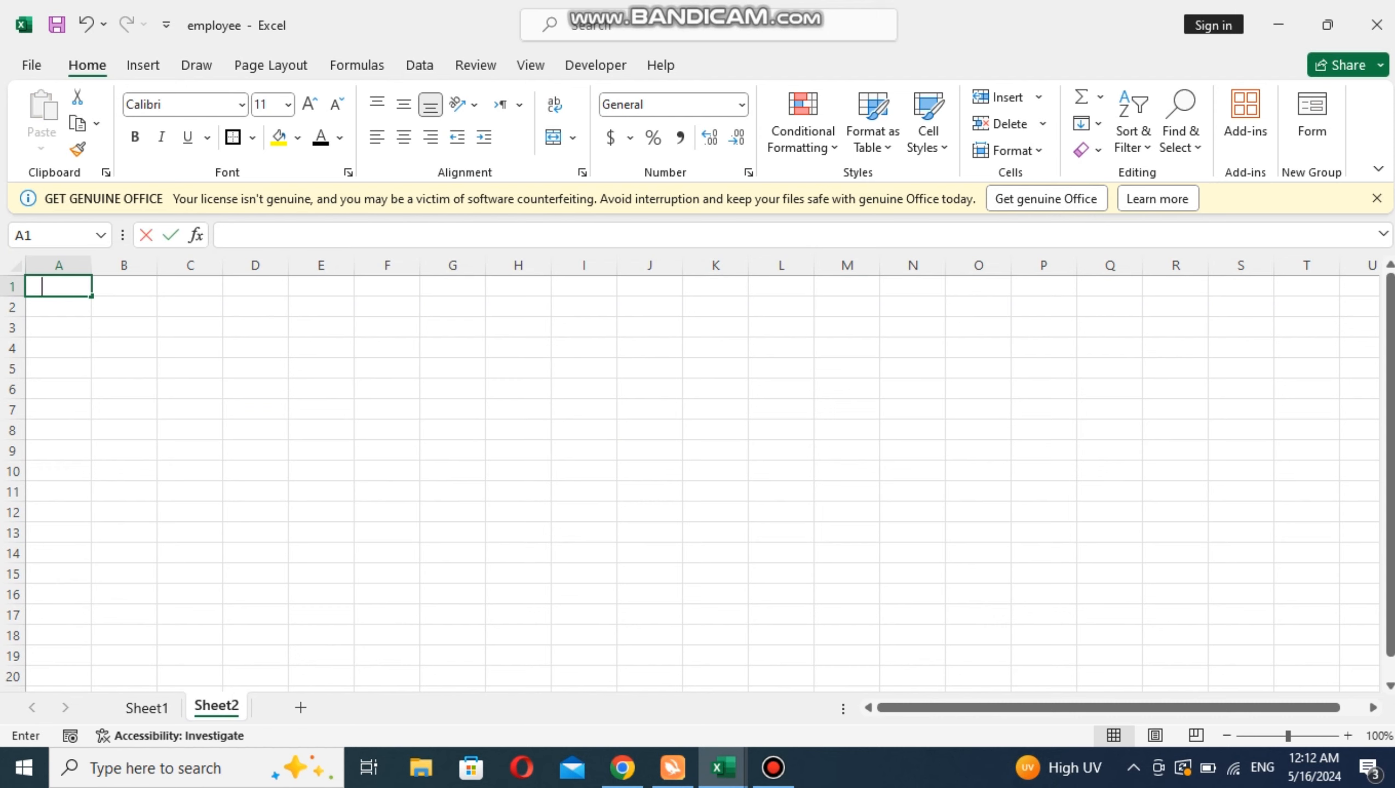
{"action": "type", "text": "s D"}
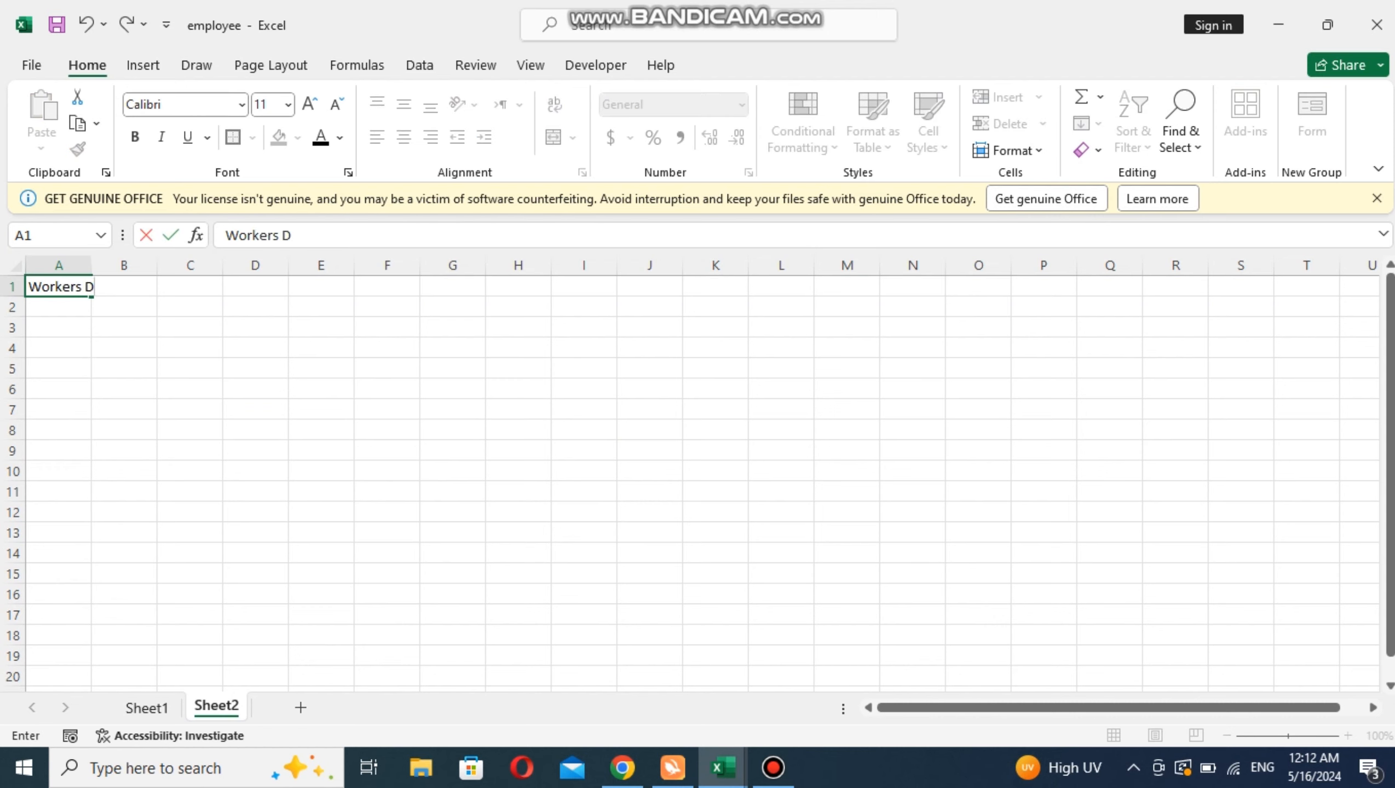
{"action": "type", "text": "aily Attemn"}
{"action": "key", "text": "BackSpace"}
{"action": "key", "text": "BackSpace"}
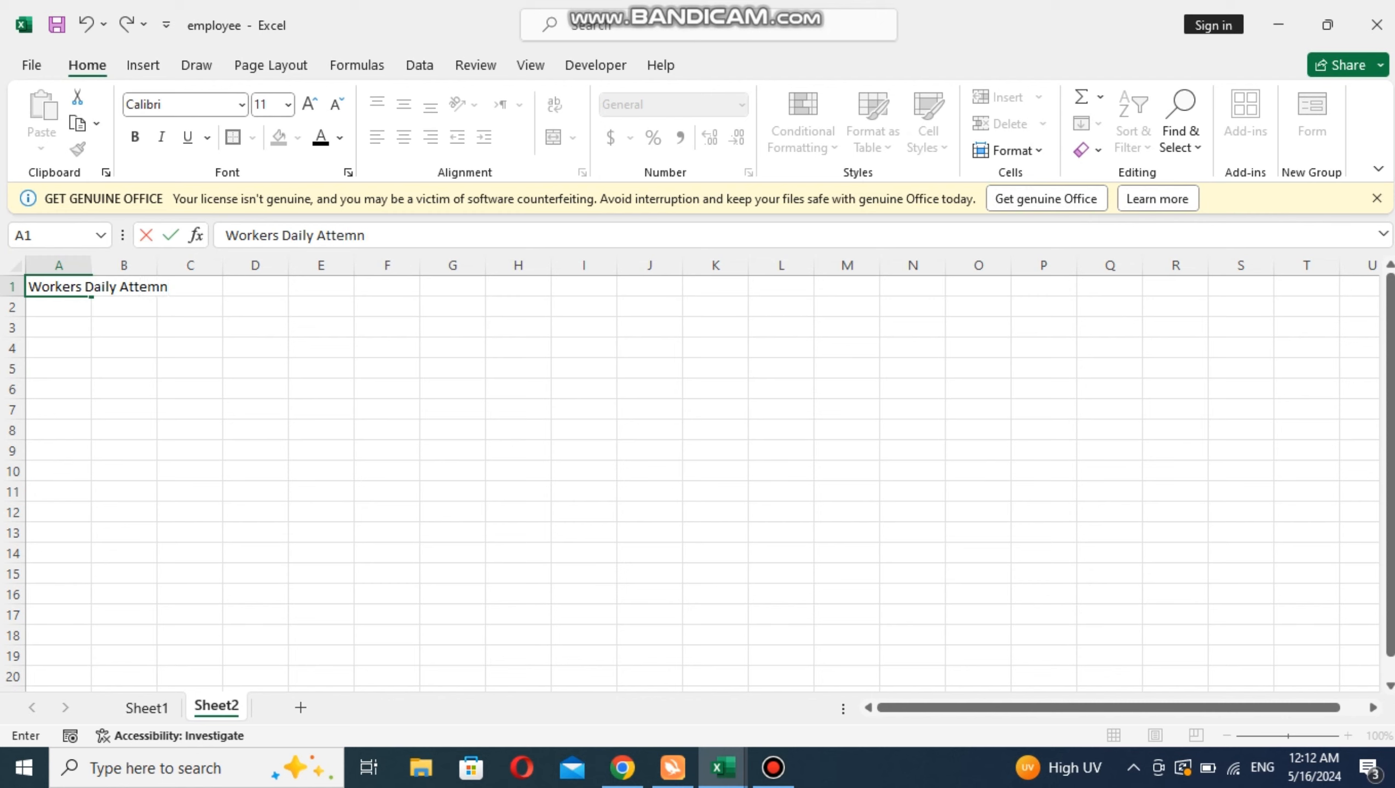
{"action": "type", "text": "ndance Sheet"}
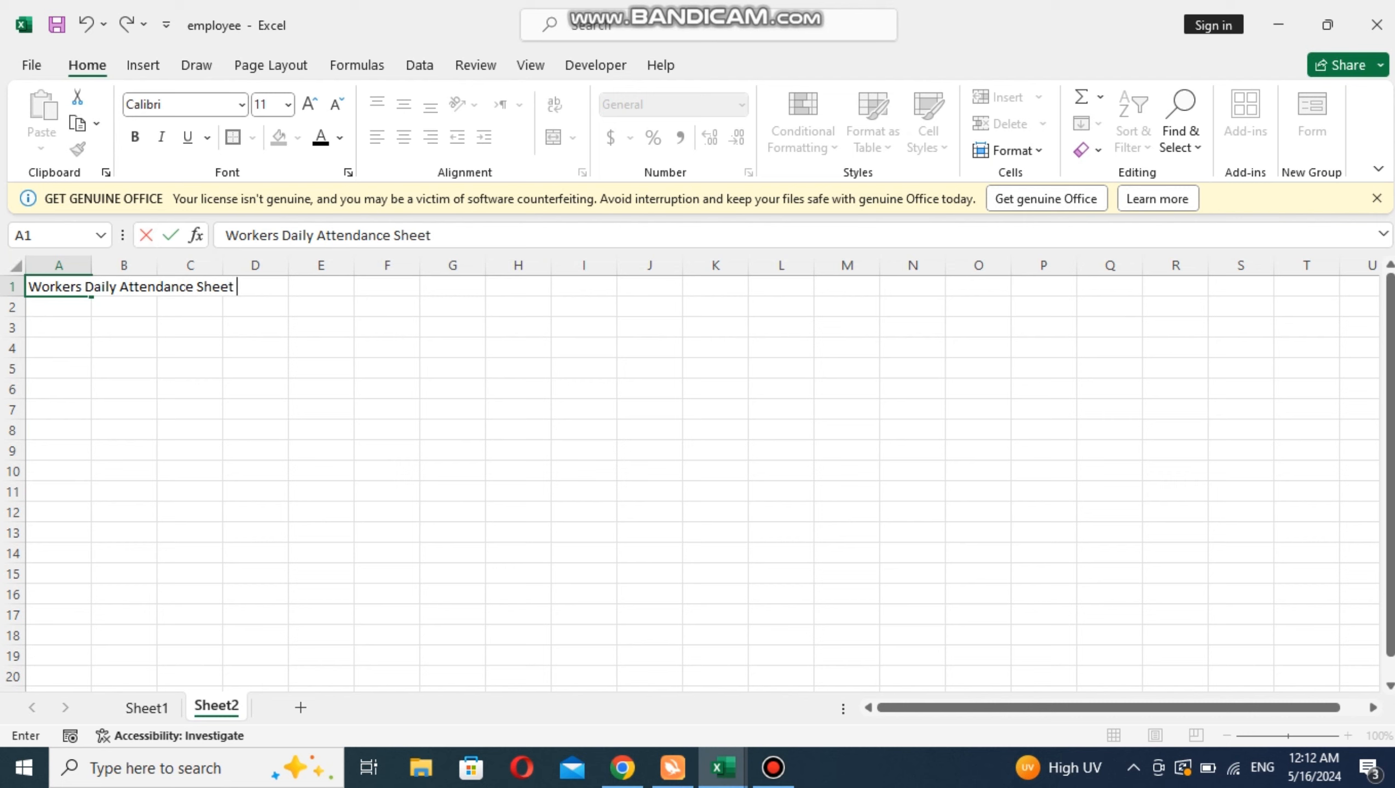
Enter the column headers Sr#, Name and Attendance in cells A2, B2 and C2.
{"action": "left_click", "coordinate": [59, 328]}
{"action": "key", "text": "Up"}
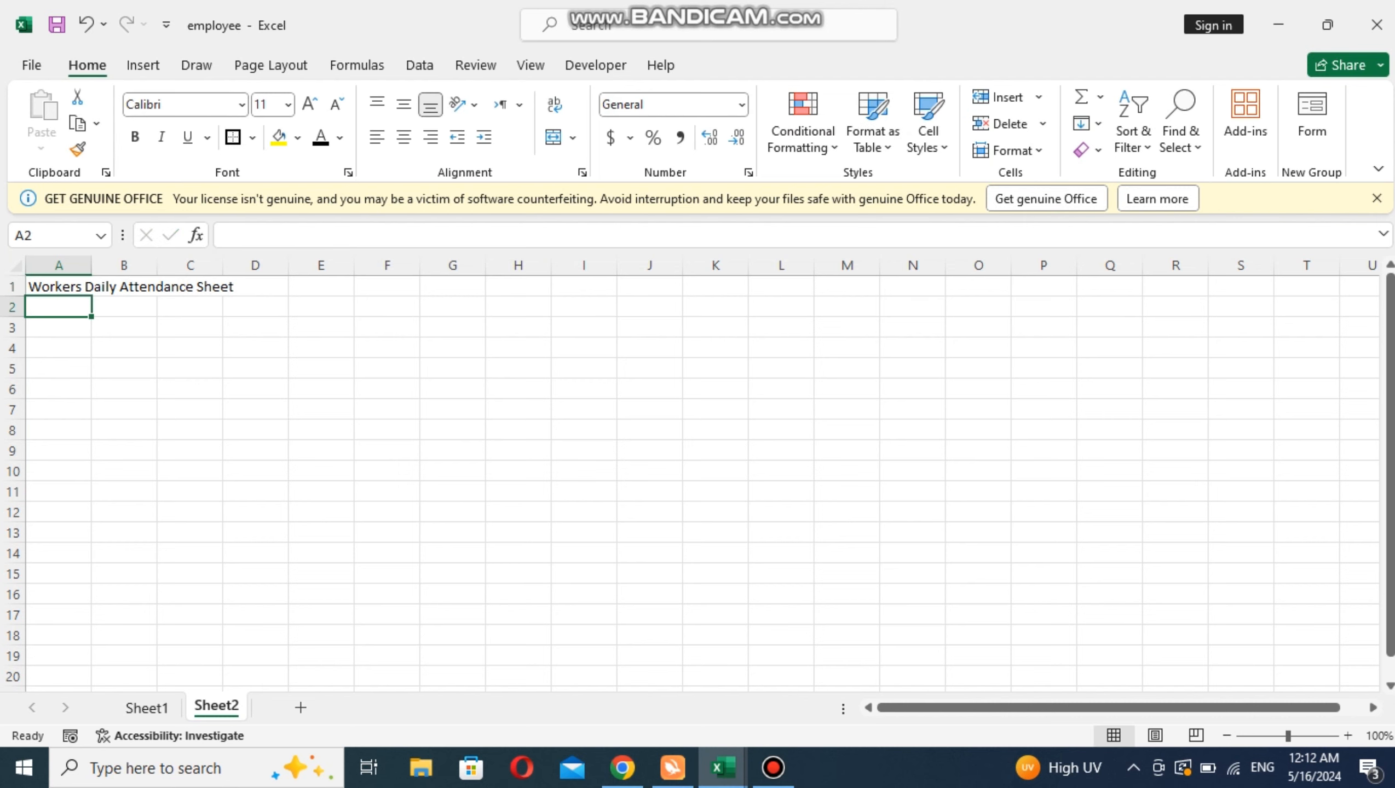
{"action": "type", "text": "Sr3"}
{"action": "key", "text": "BackSpace"}
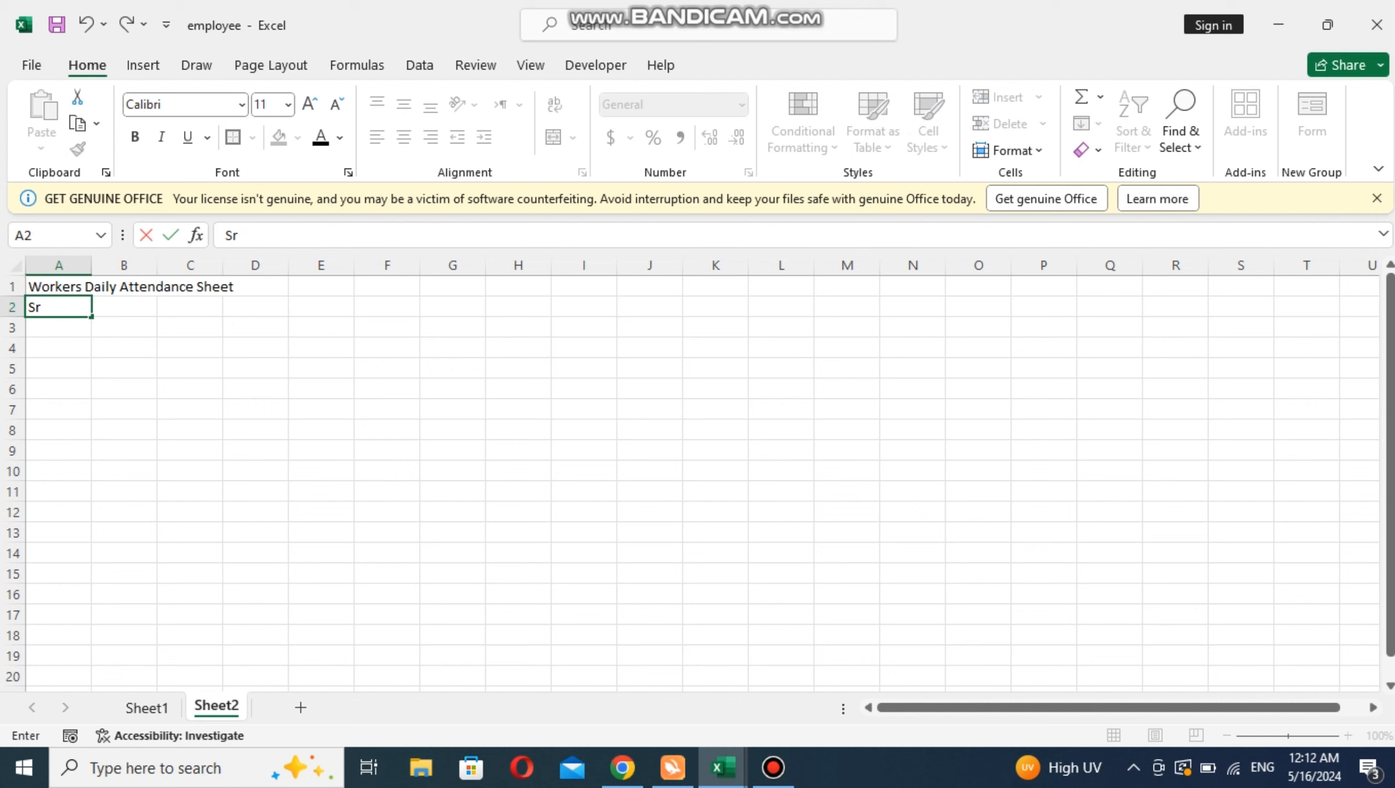
{"action": "type", "text": "#"}
{"action": "key", "text": "Tab"}
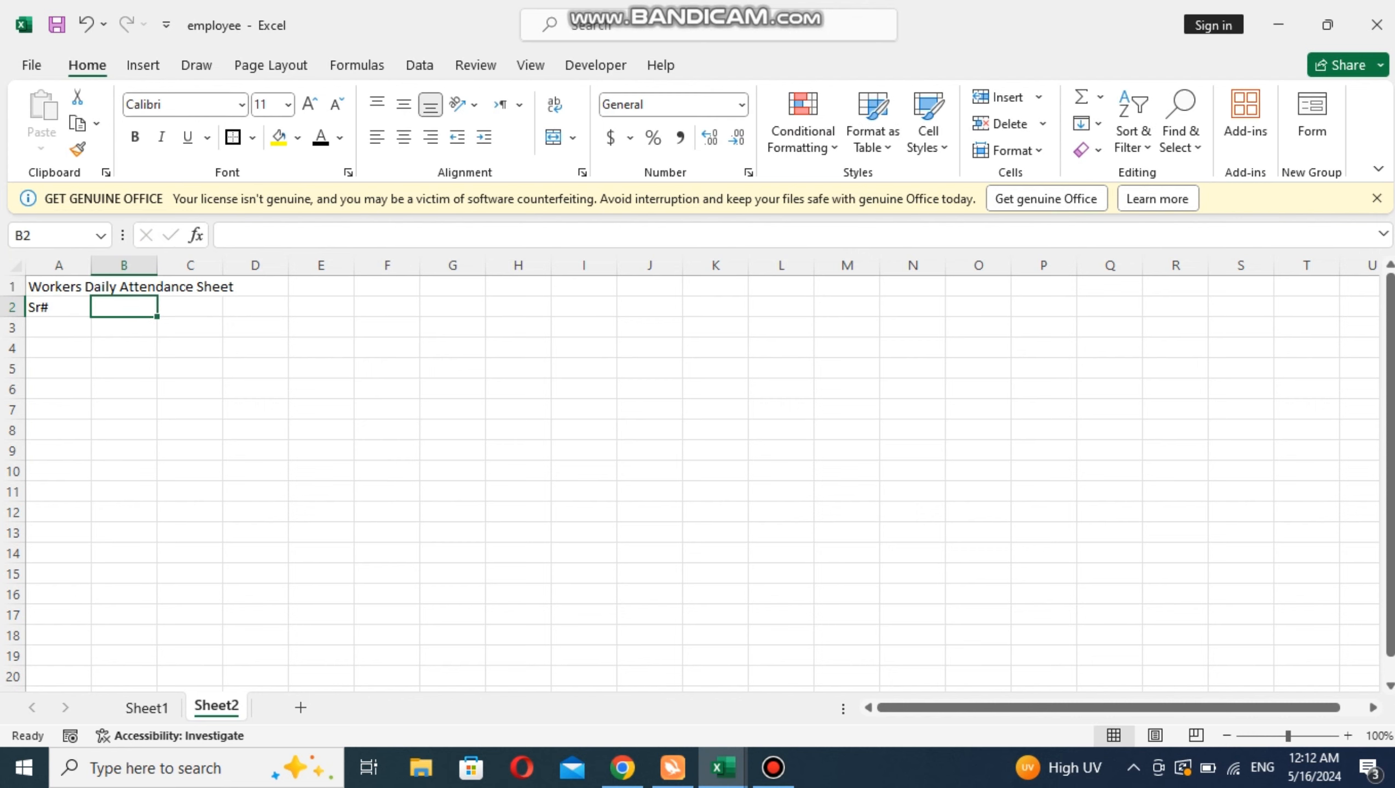
{"action": "type", "text": "Name"}
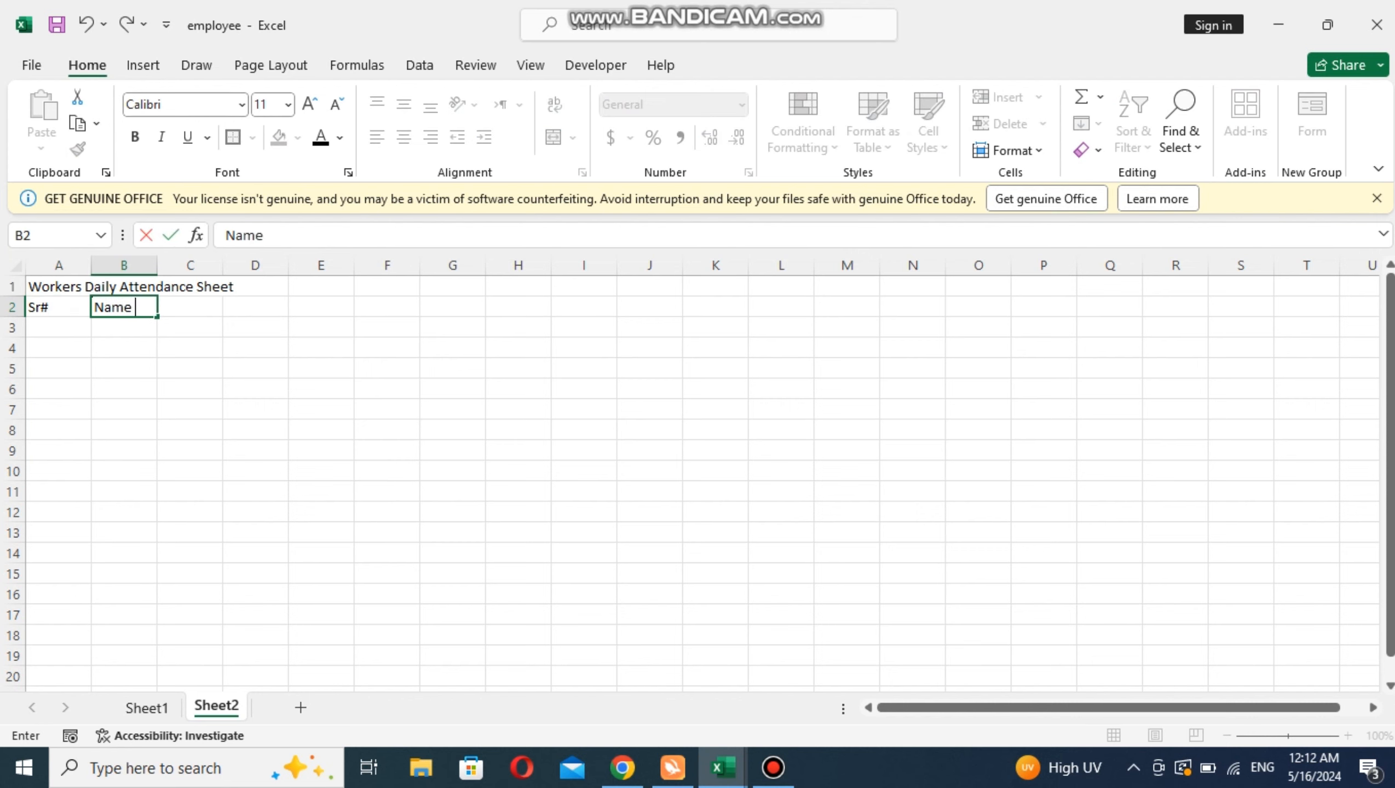
{"action": "key", "text": "Tab"}
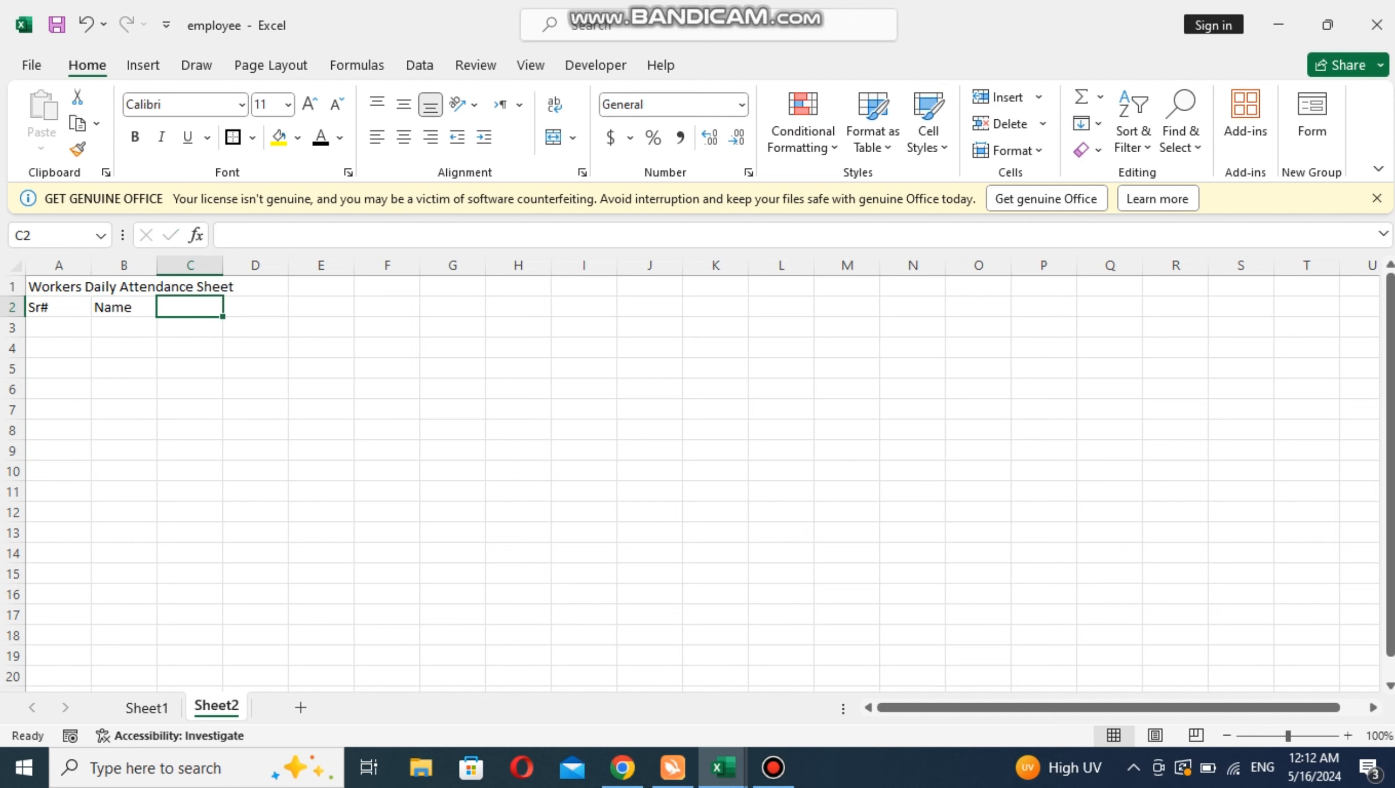
{"action": "type", "text": "Atte"}
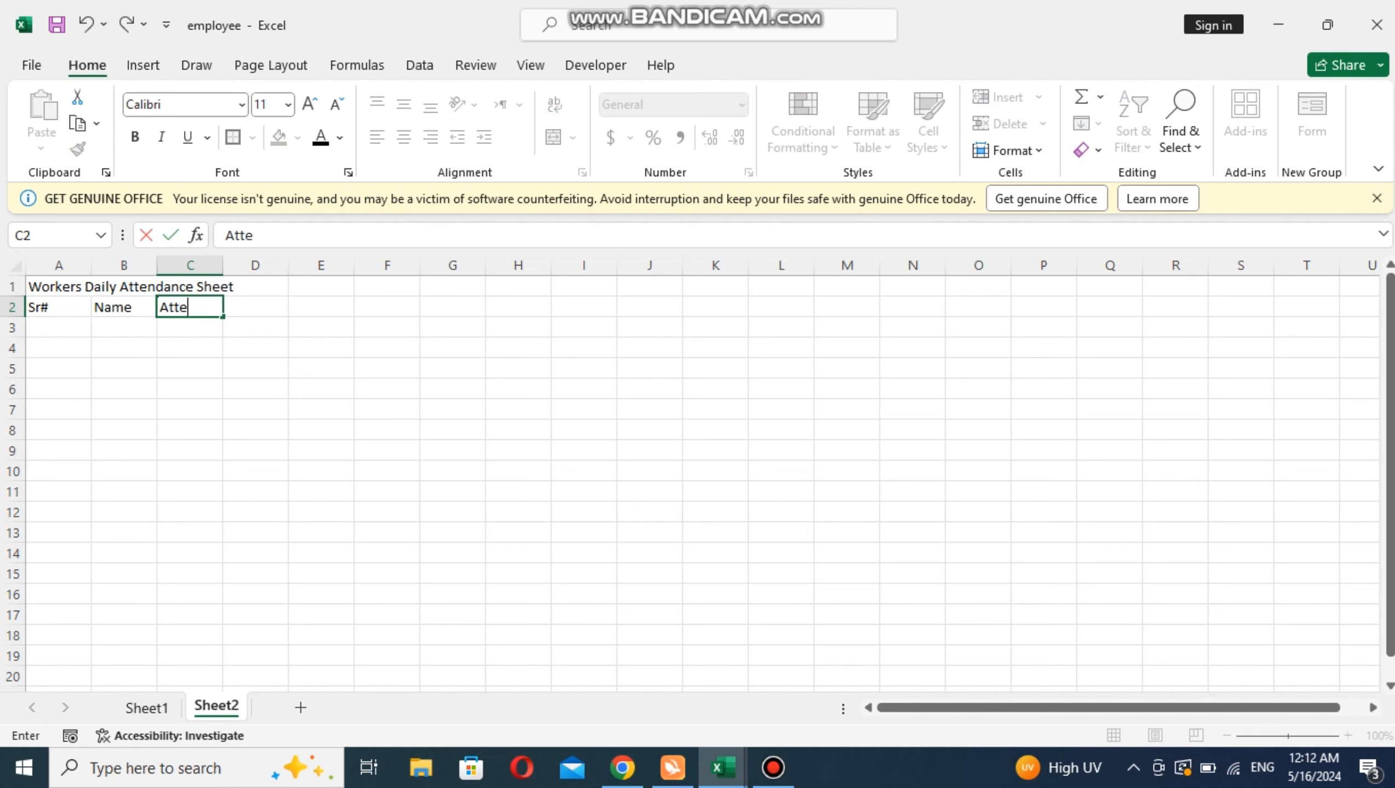
{"action": "type", "text": "ndance"}
{"action": "left_click", "coordinate": [189, 430]}
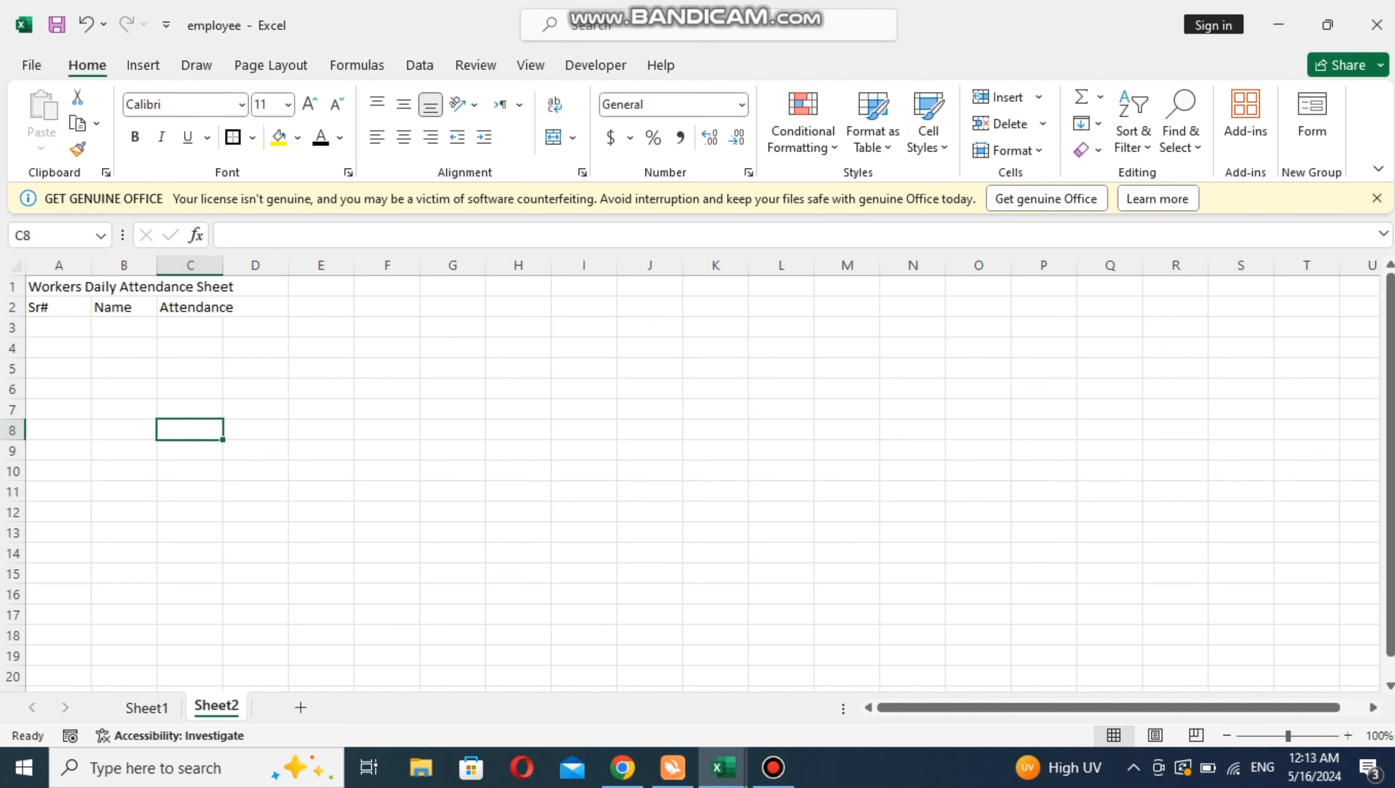
Merge and center the Attendance header across C2:I2, and widen column B to roughly double its width.
{"action": "left_click_drag", "start_coordinate": [190, 307], "coordinate": [583, 307]}
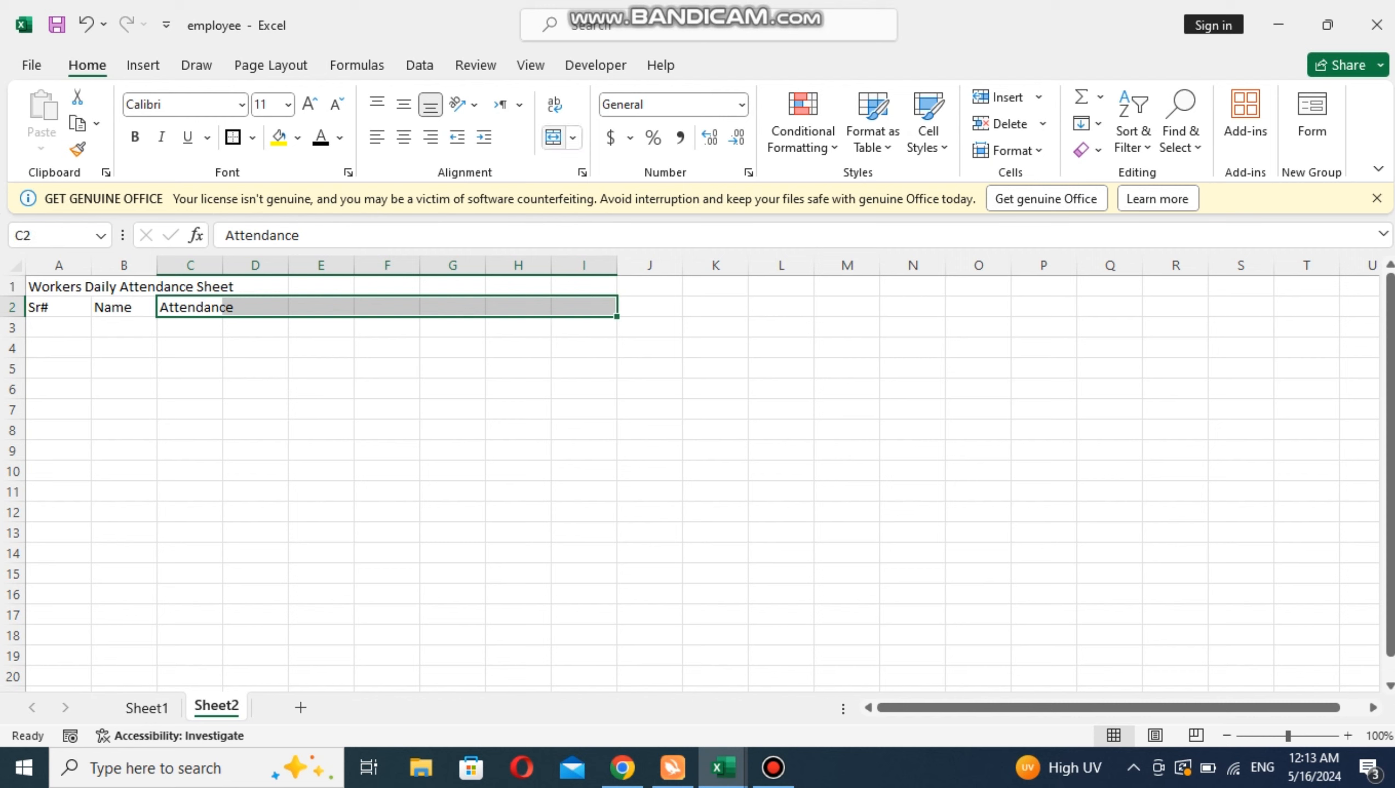
{"action": "left_click", "coordinate": [553, 137]}
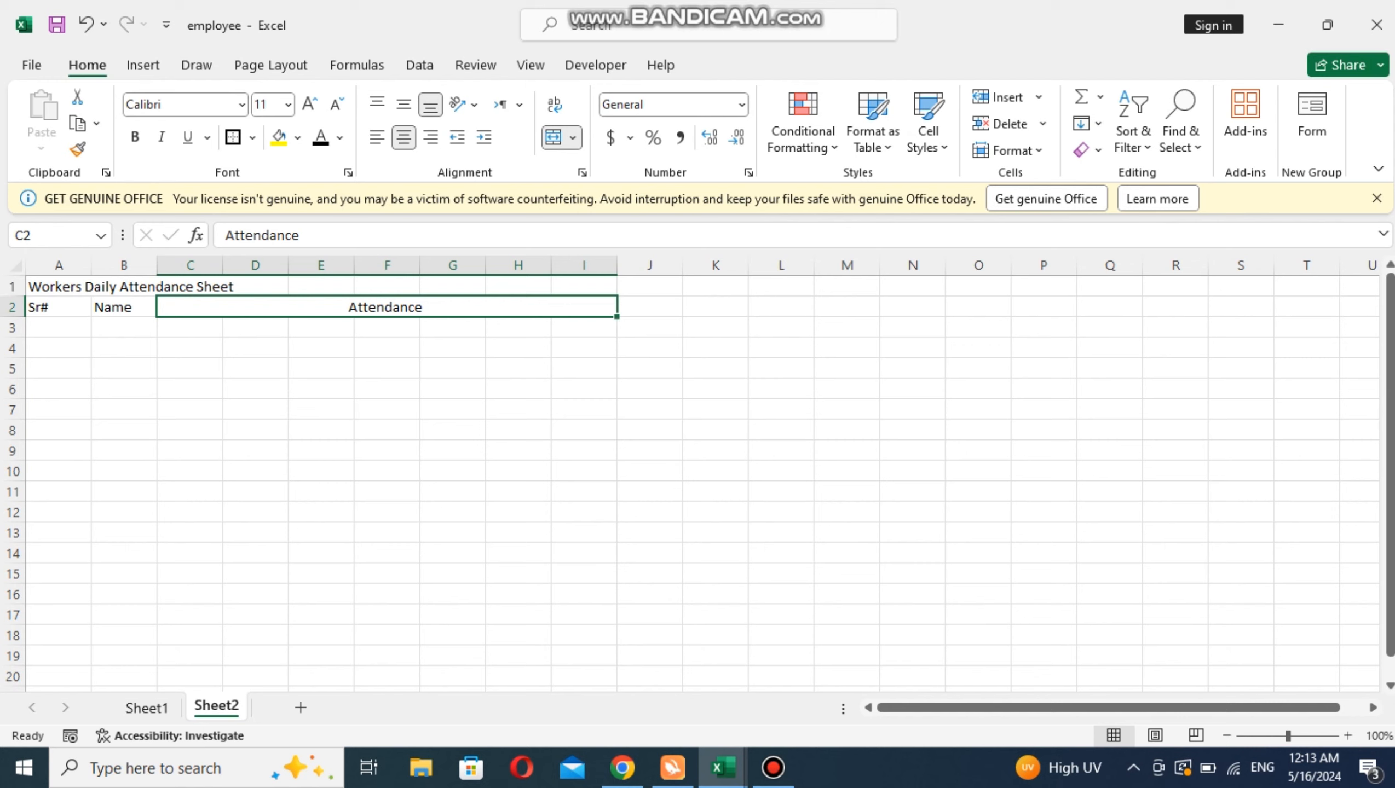
{"action": "left_click_drag", "start_coordinate": [156, 265], "coordinate": [233, 265]}
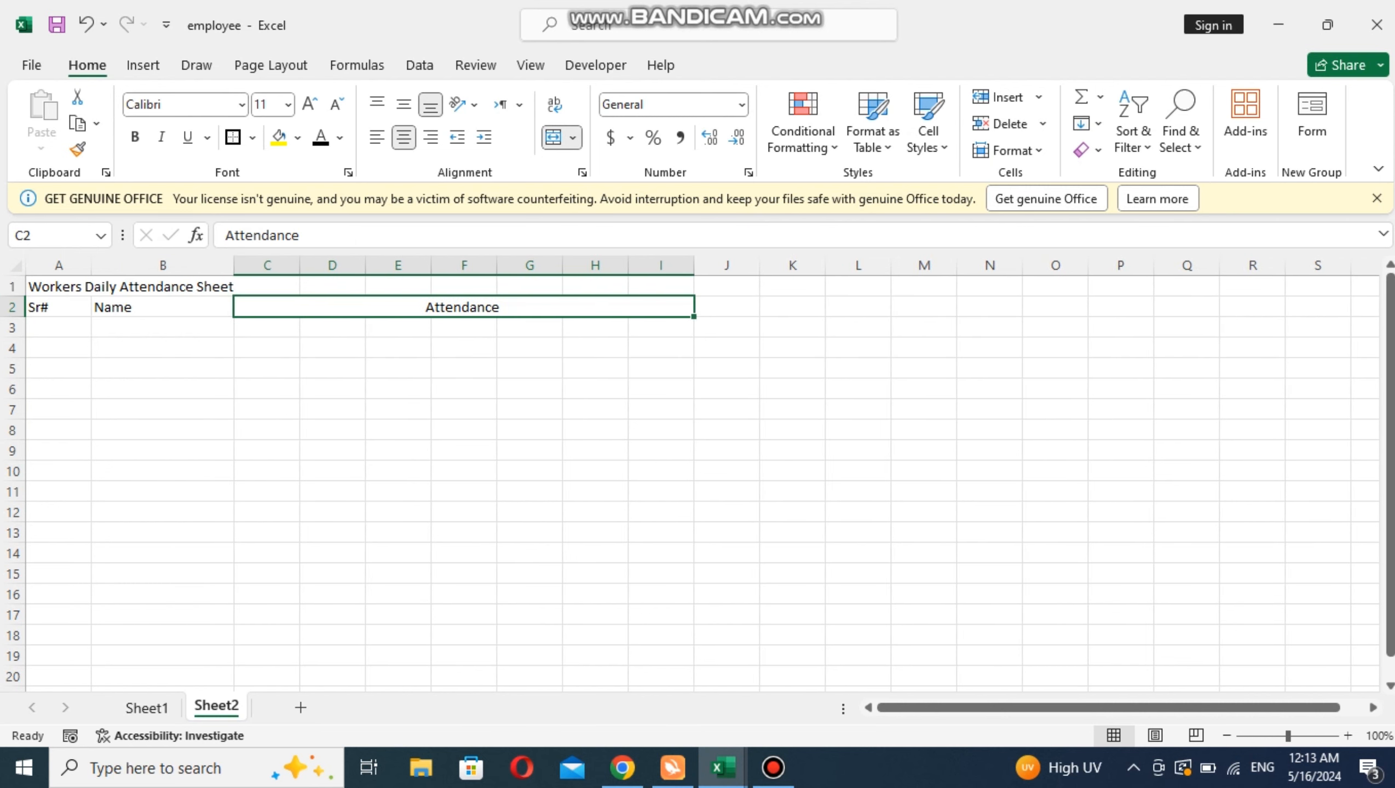
{"action": "left_click", "coordinate": [530, 368]}
{"action": "left_click", "coordinate": [267, 327]}
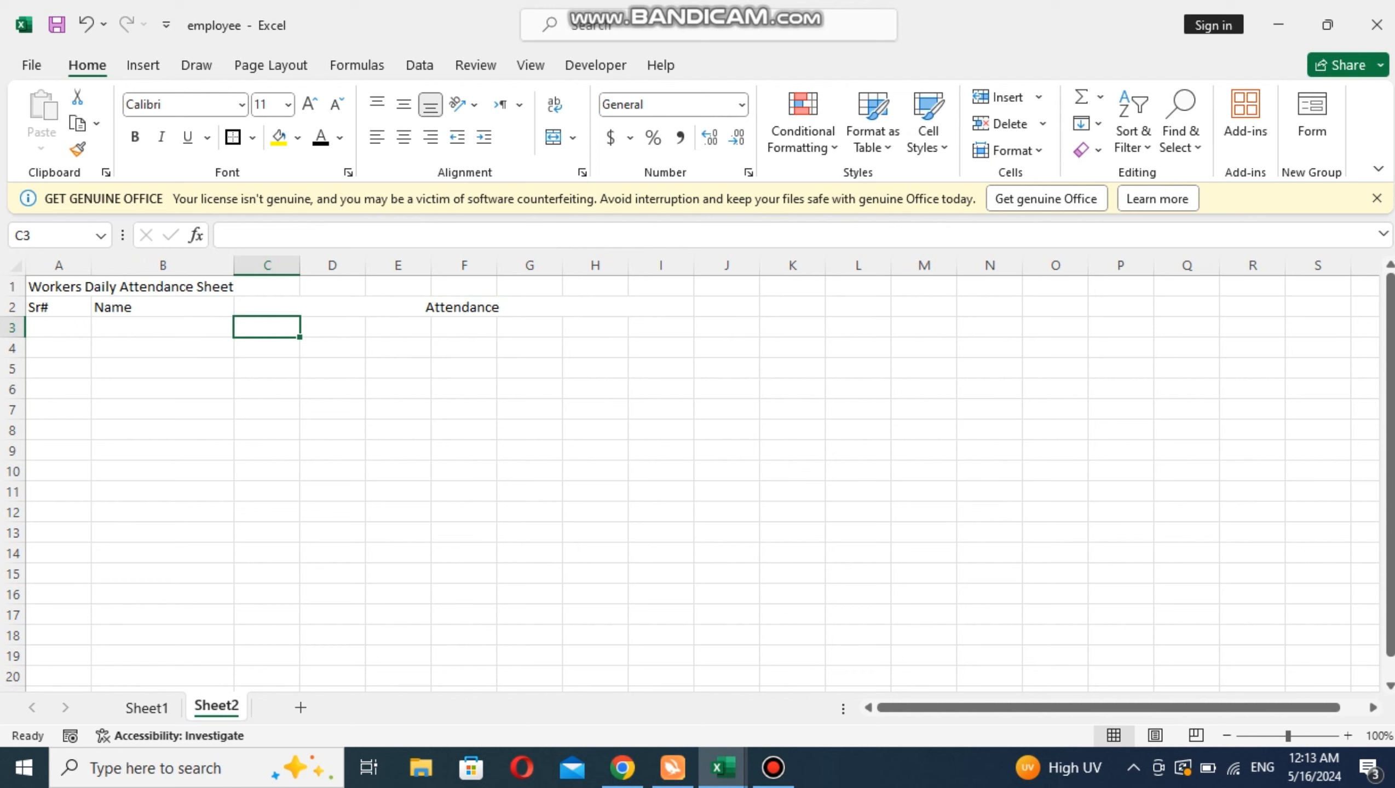
Enter the serial number 1 in cell A3 and center it horizontally.
{"action": "left_click_drag", "start_coordinate": [58, 307], "coordinate": [298, 346]}
{"action": "left_click", "coordinate": [162, 328]}
{"action": "left_click", "coordinate": [58, 328]}
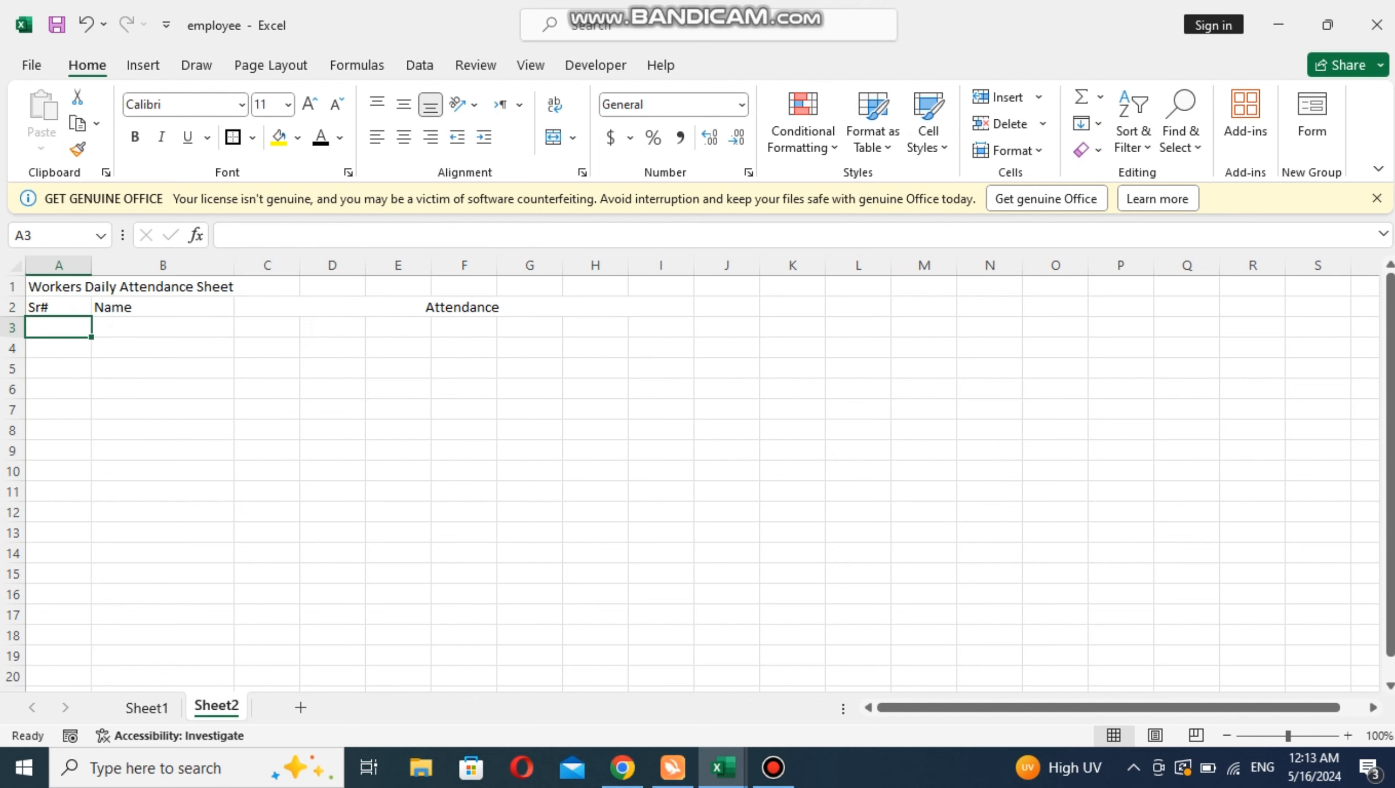
{"action": "type", "text": "1"}
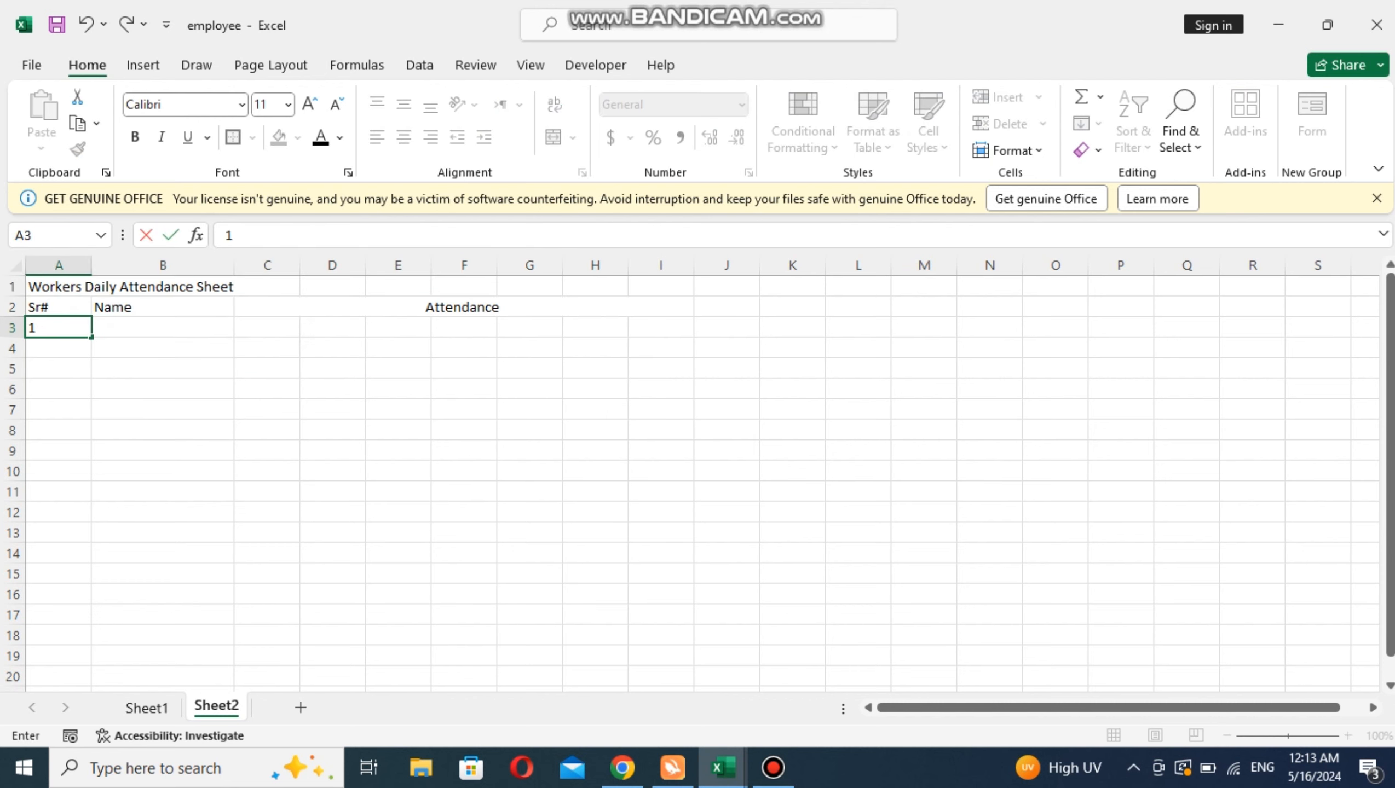
{"action": "left_click", "coordinate": [162, 390]}
{"action": "left_click", "coordinate": [59, 308]}
{"action": "left_click", "coordinate": [58, 328]}
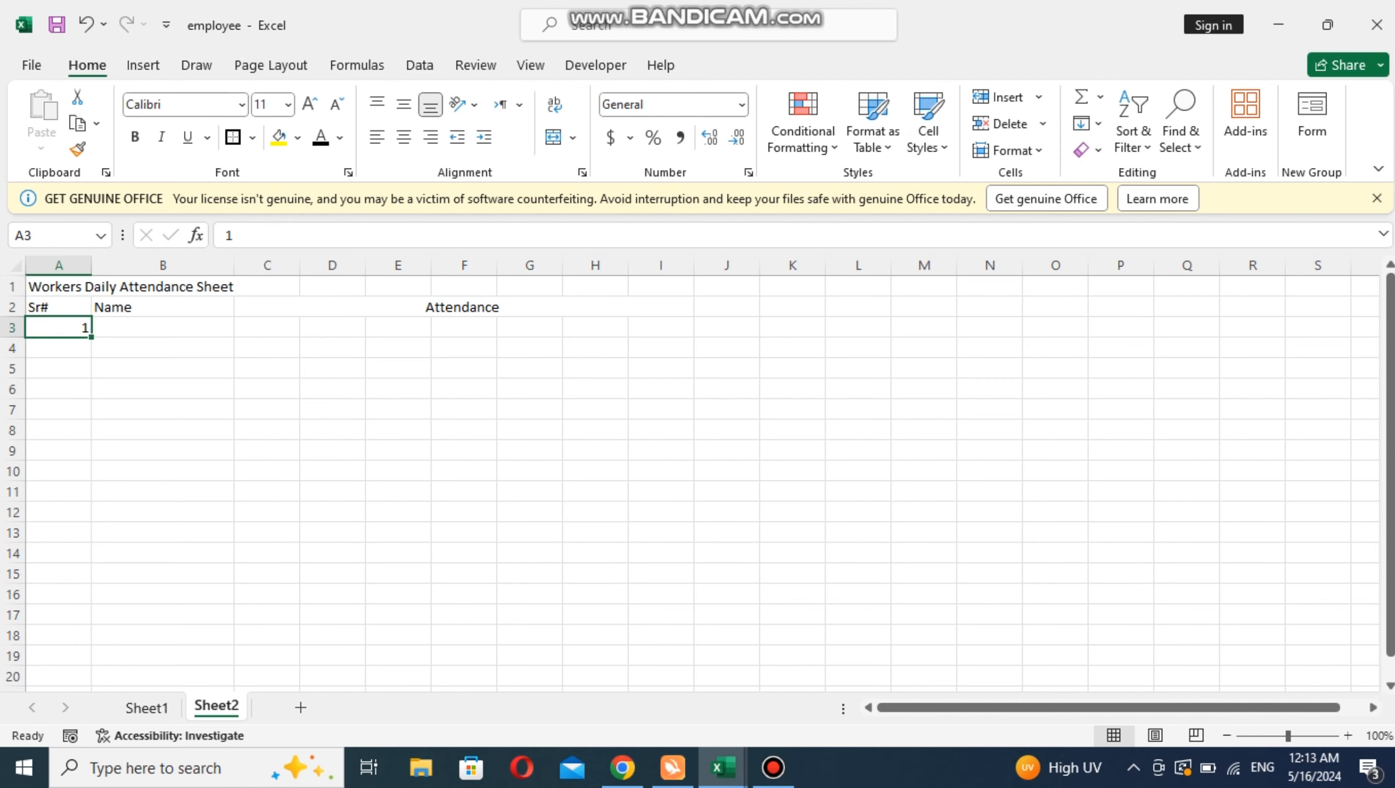
{"action": "left_click", "coordinate": [403, 137]}
{"action": "left_click", "coordinate": [59, 410]}
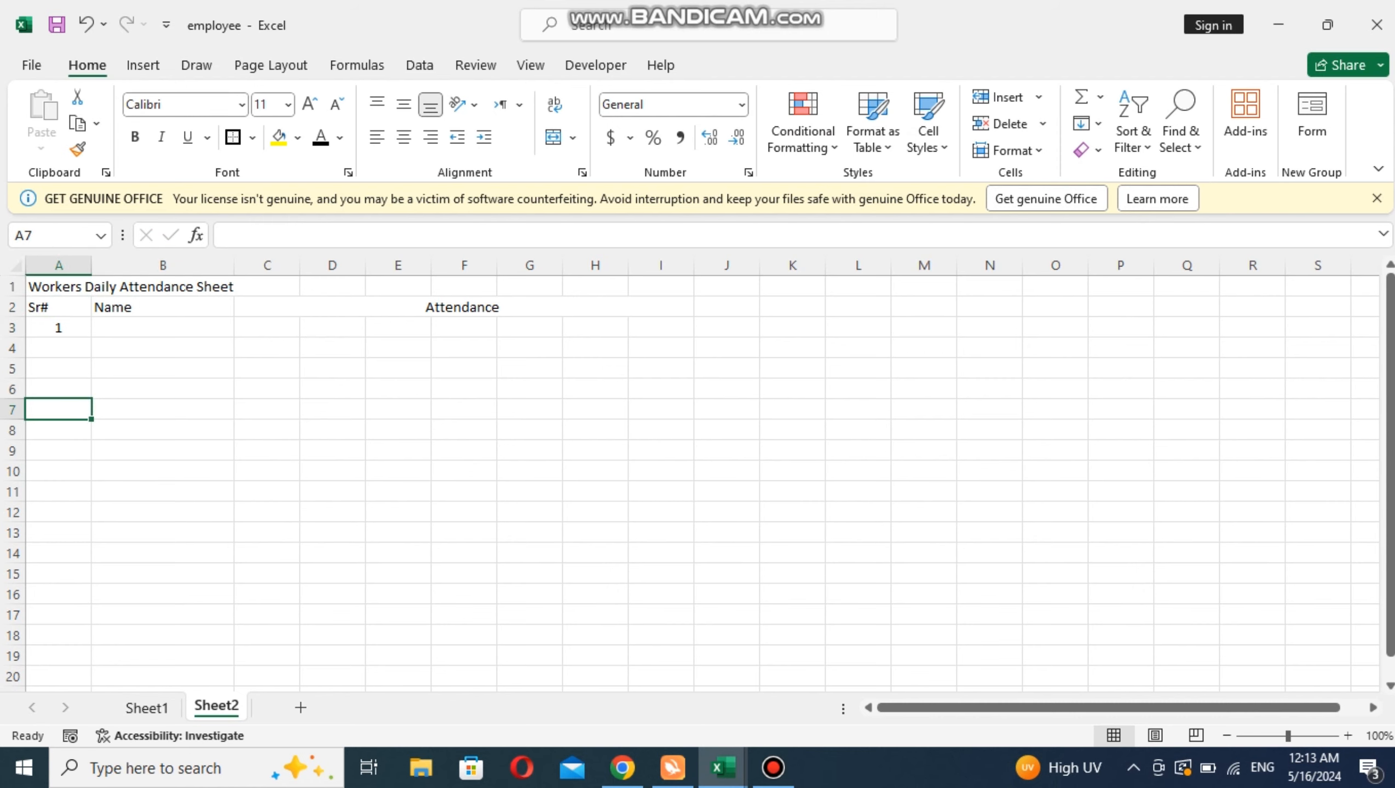
Fill the serial numbers 1 to 10 down A3:A12 from cell A3, and extend the fill through A16.
{"action": "left_click", "coordinate": [58, 328]}
{"action": "left_click_drag", "start_coordinate": [91, 337], "coordinate": [95, 417]}
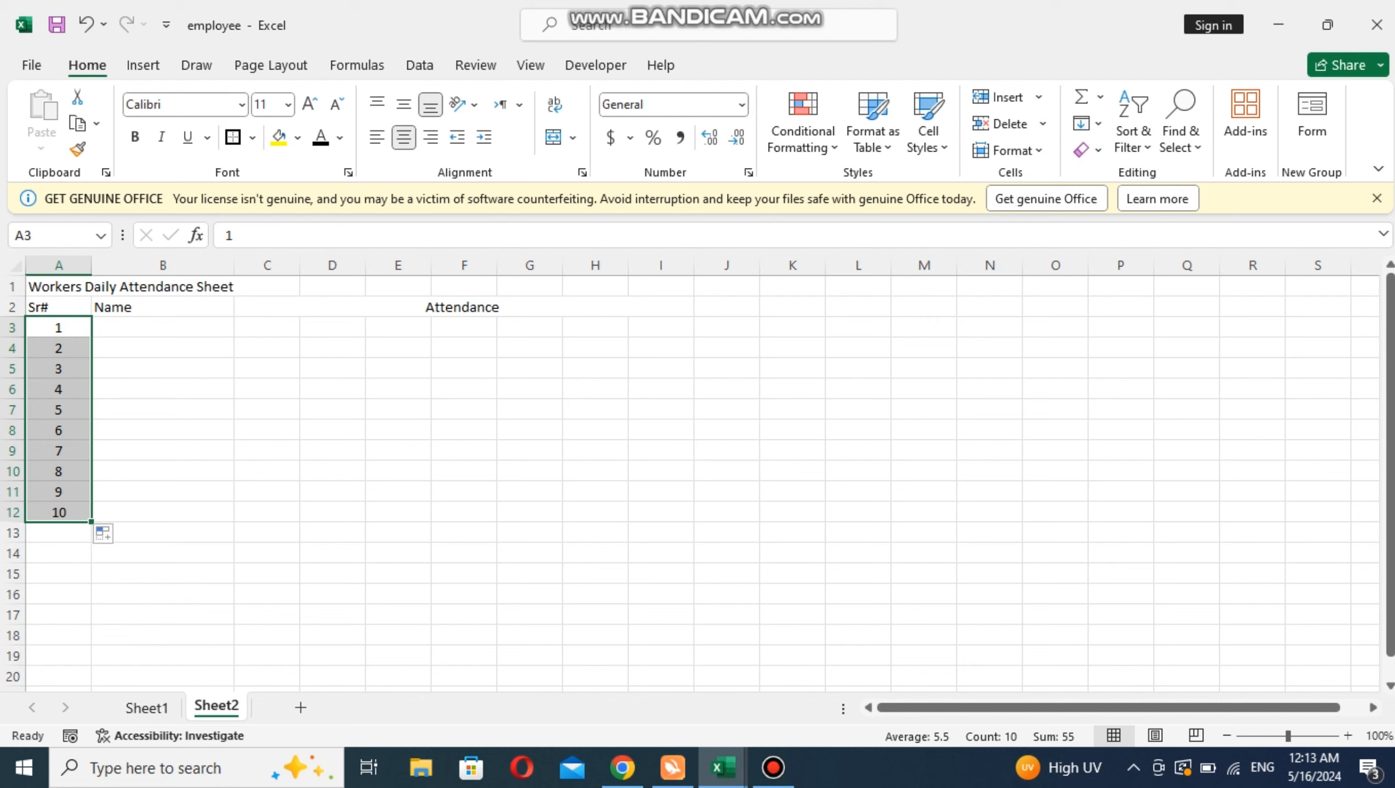
{"action": "left_click_drag", "start_coordinate": [91, 521], "coordinate": [92, 596]}
{"action": "left_click", "coordinate": [163, 389]}
{"action": "left_click", "coordinate": [163, 348]}
{"action": "left_click", "coordinate": [162, 307]}
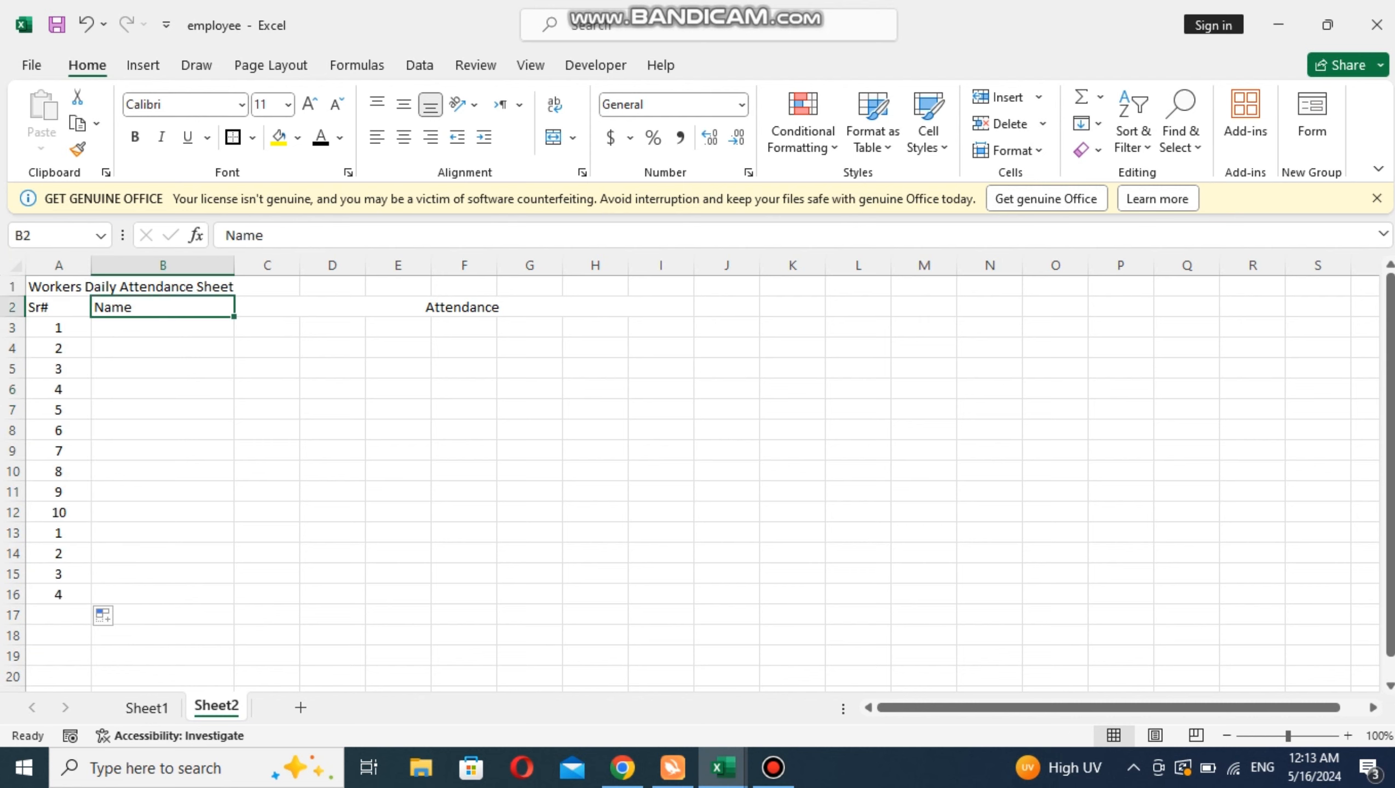
Copy the selected names from column C of the Merit List E Commerce workbook into the attendance sheet, starting at B3.
{"action": "left_click", "coordinate": [162, 328]}
{"action": "left_click", "coordinate": [722, 768]}
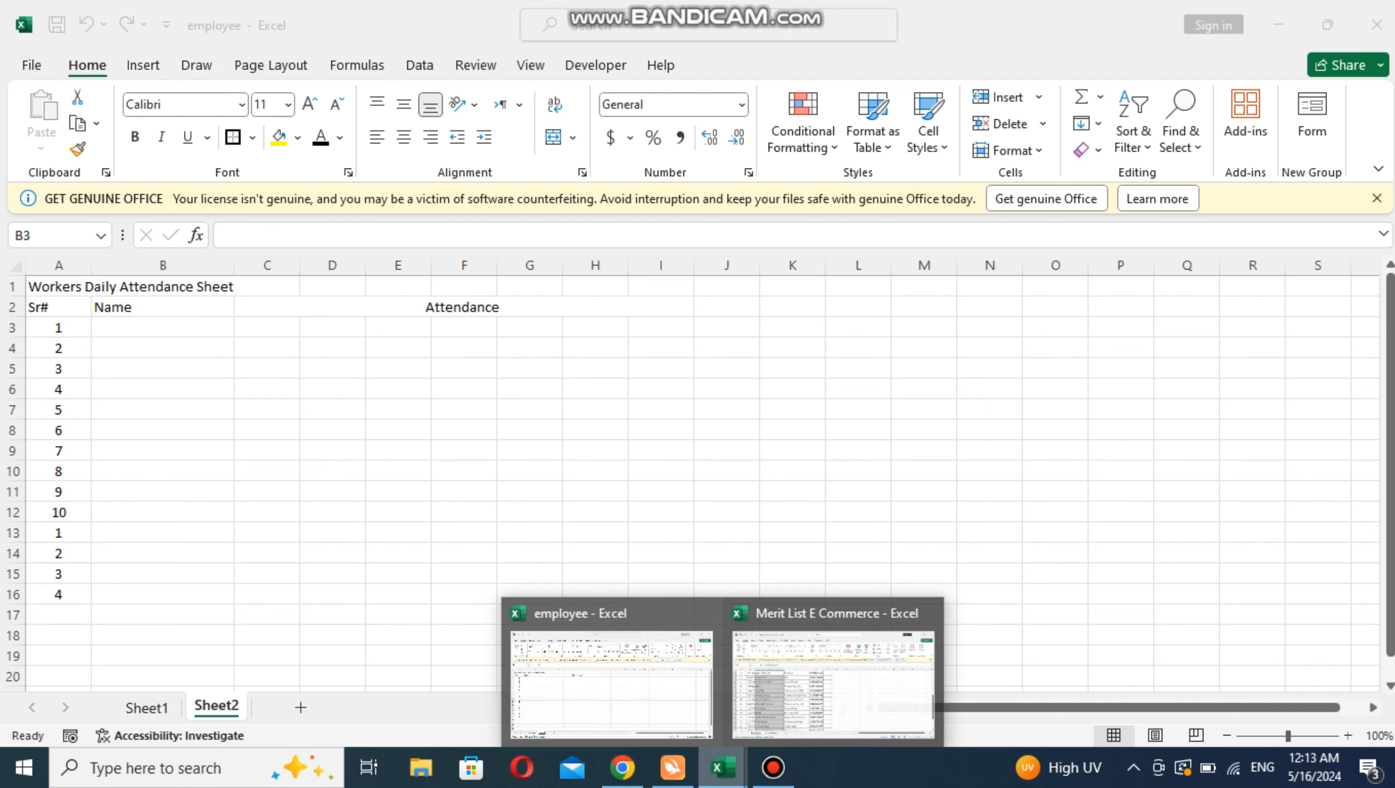
{"action": "left_click", "coordinate": [833, 679]}
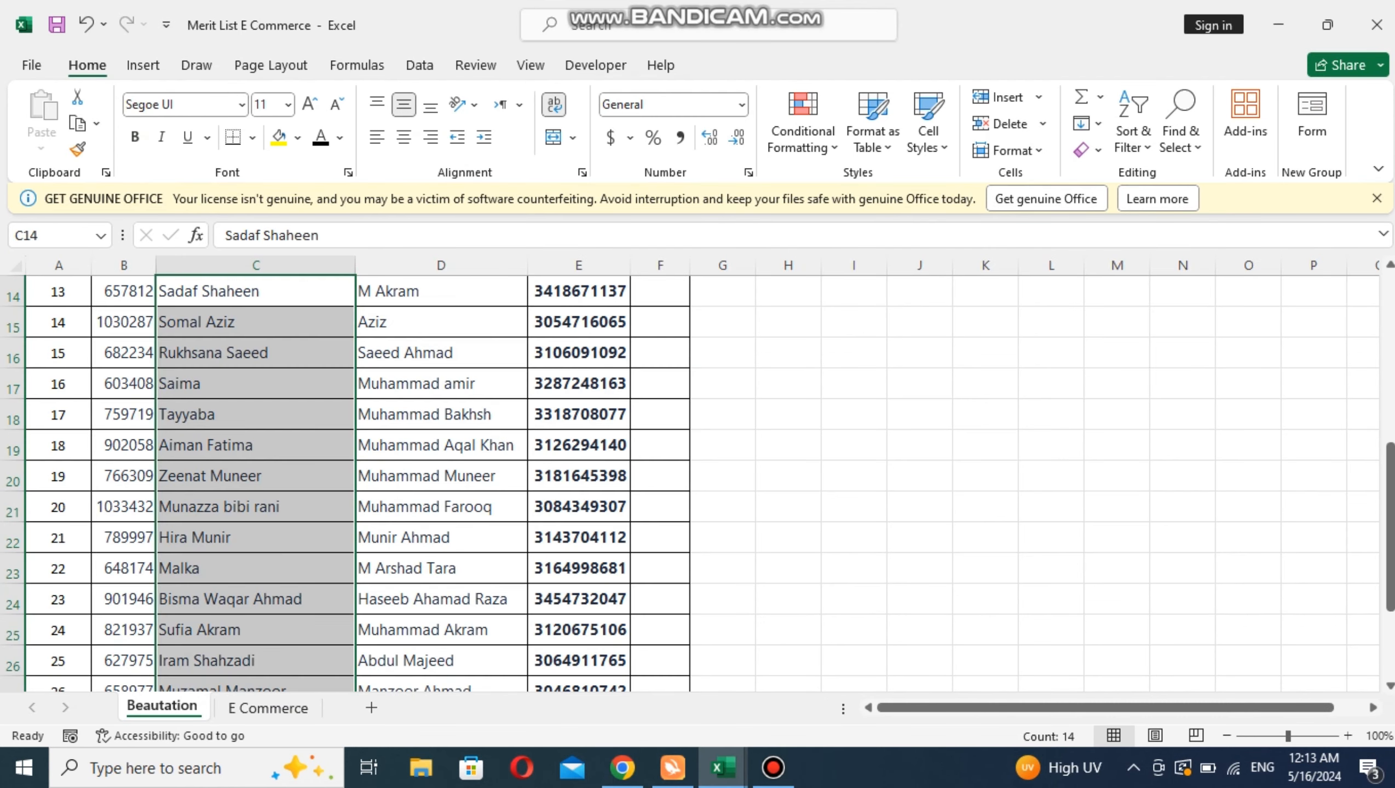
{"action": "key", "text": "ctrl+c"}
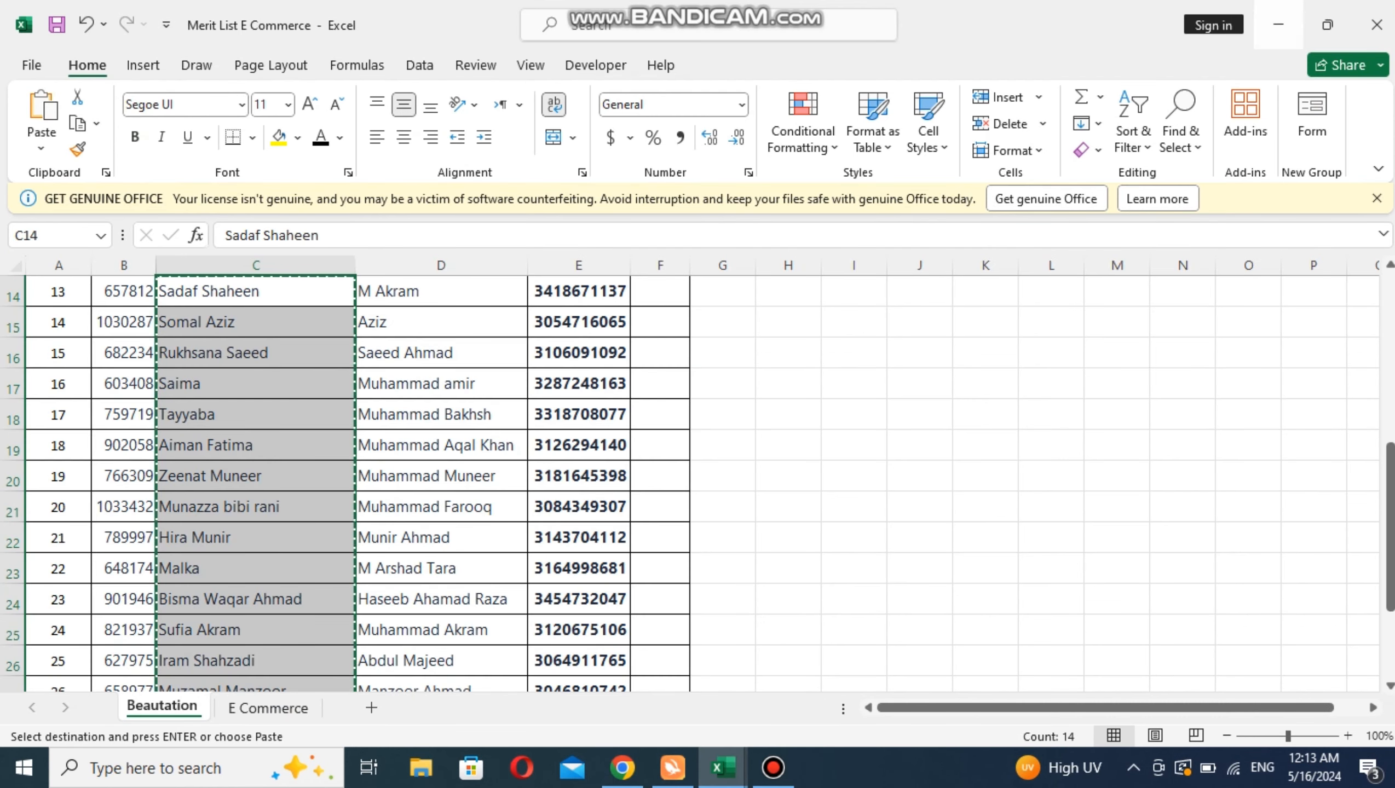
{"action": "left_click", "coordinate": [1278, 24]}
{"action": "key", "text": "ctrl+v"}
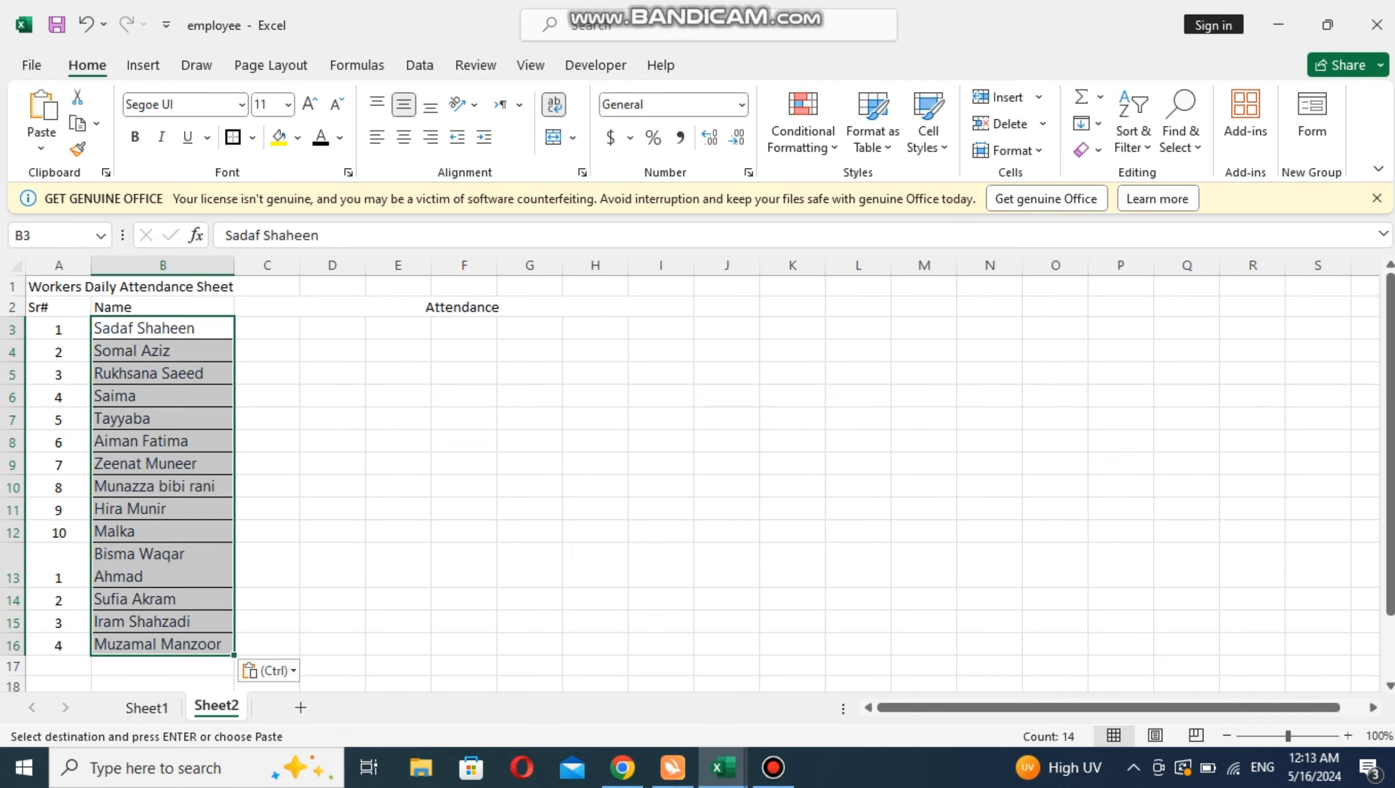
Set the font of the pasted names in B3:B16 to Calibri Light.
{"action": "left_click", "coordinate": [242, 105]}
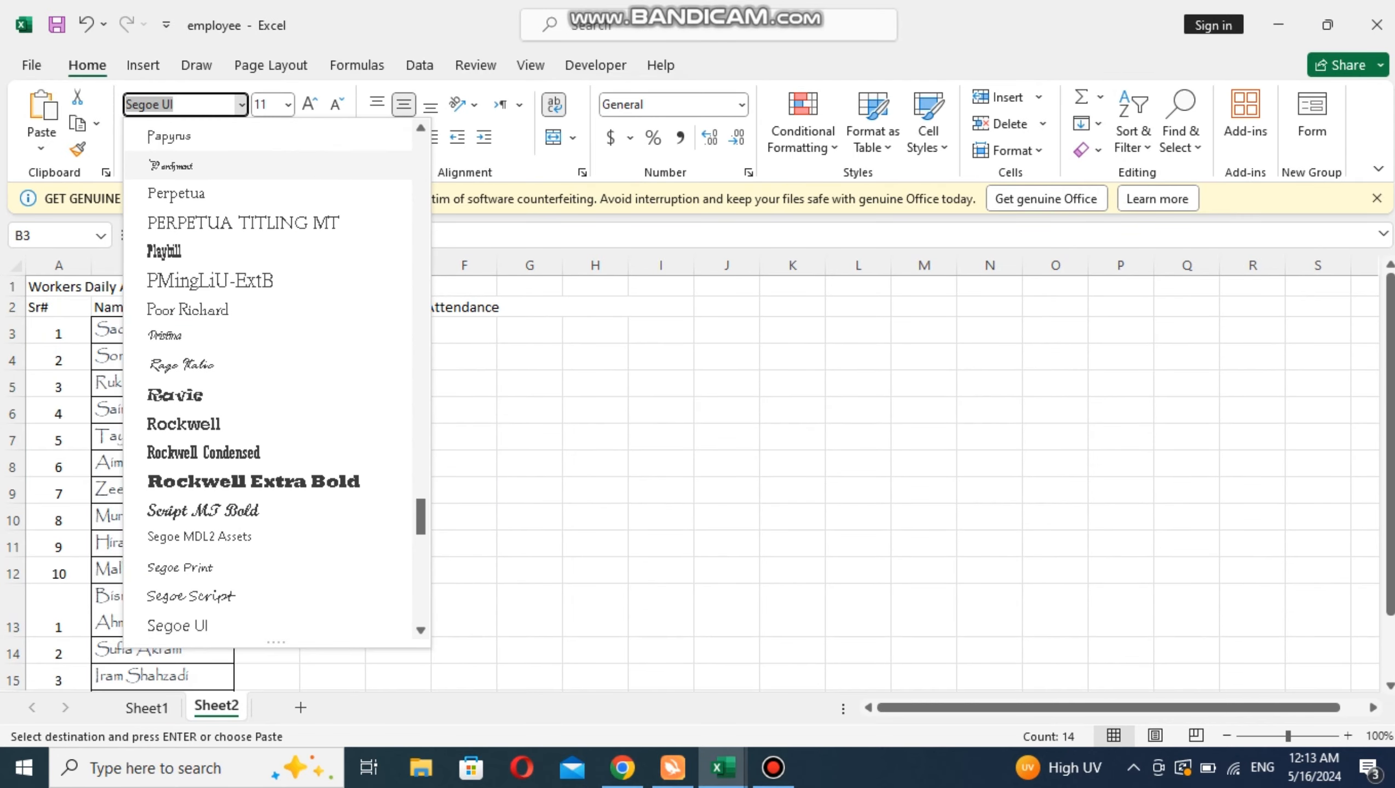
{"action": "scroll", "coordinate": [242, 194], "scroll_direction": "up", "scroll_amount": 5}
{"action": "type", "text": "Calibri Light"}
{"action": "key", "text": "Return"}
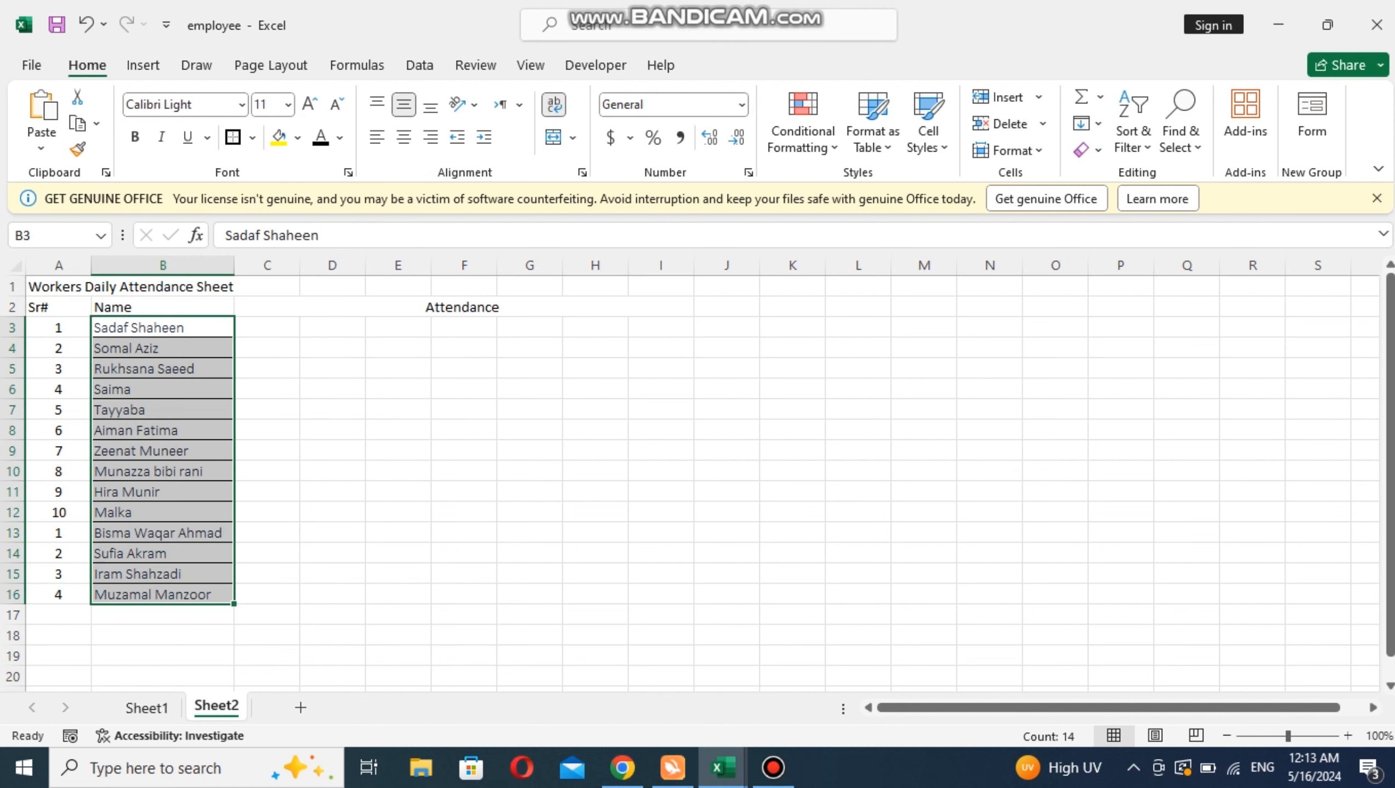
{"action": "left_click", "coordinate": [267, 431]}
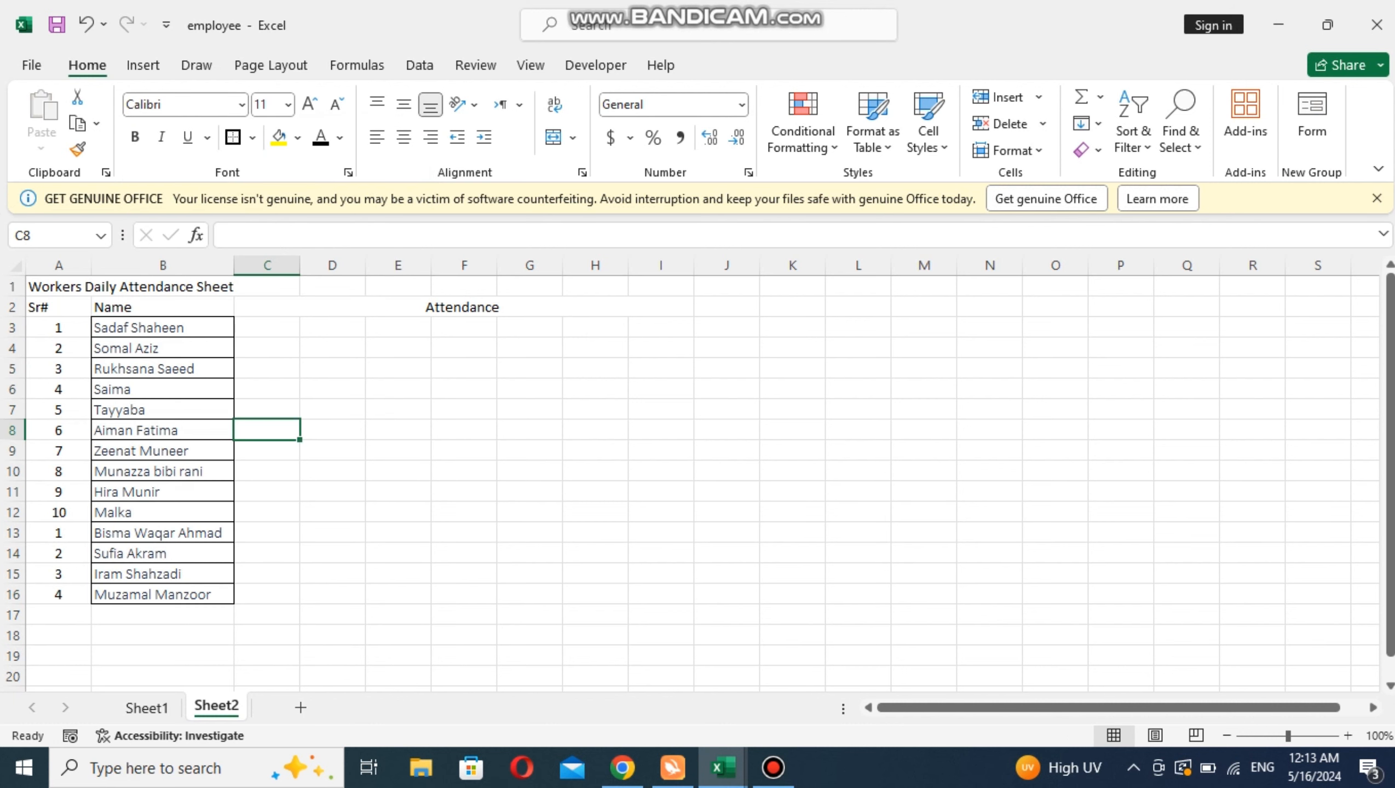
{"action": "left_click", "coordinate": [463, 308]}
{"action": "left_click", "coordinate": [332, 410]}
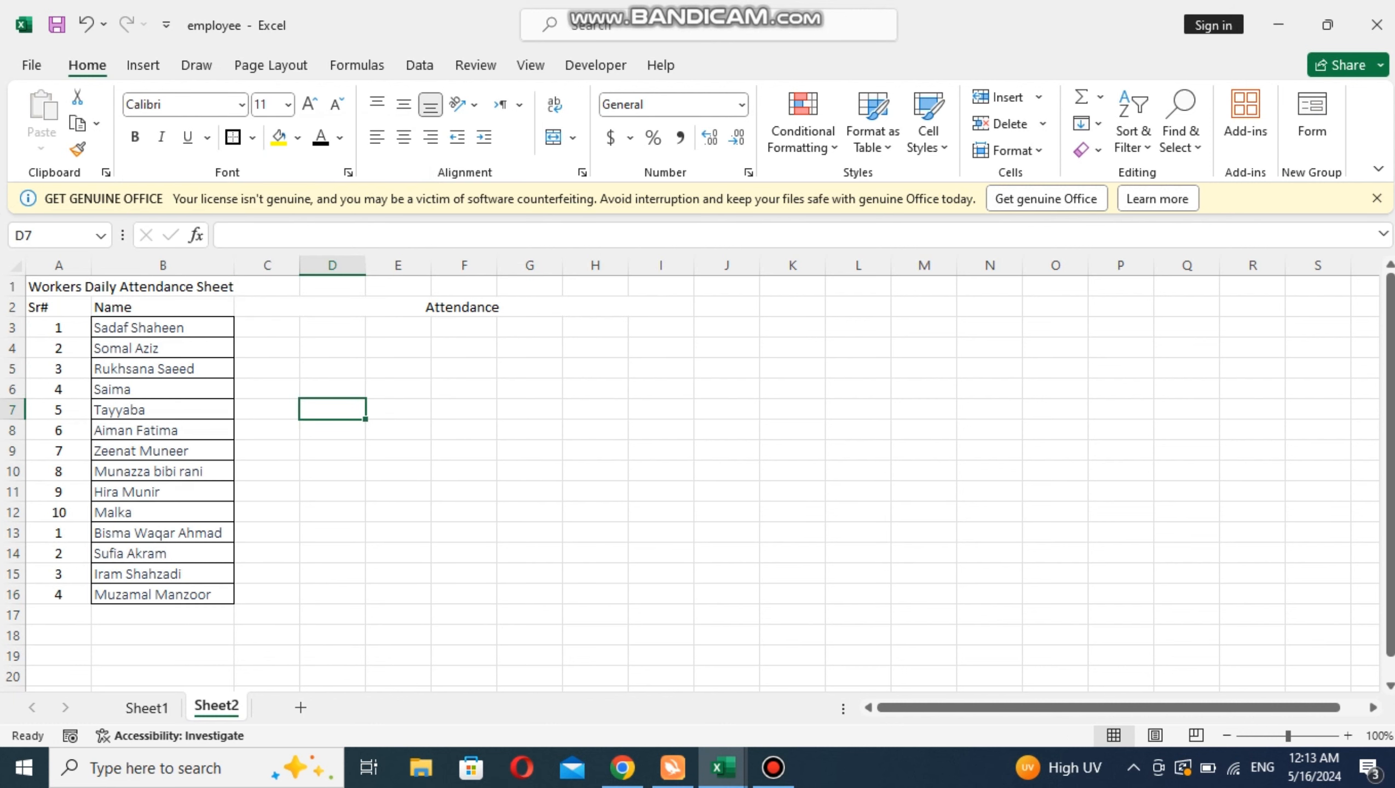
{"action": "left_click", "coordinate": [267, 328]}
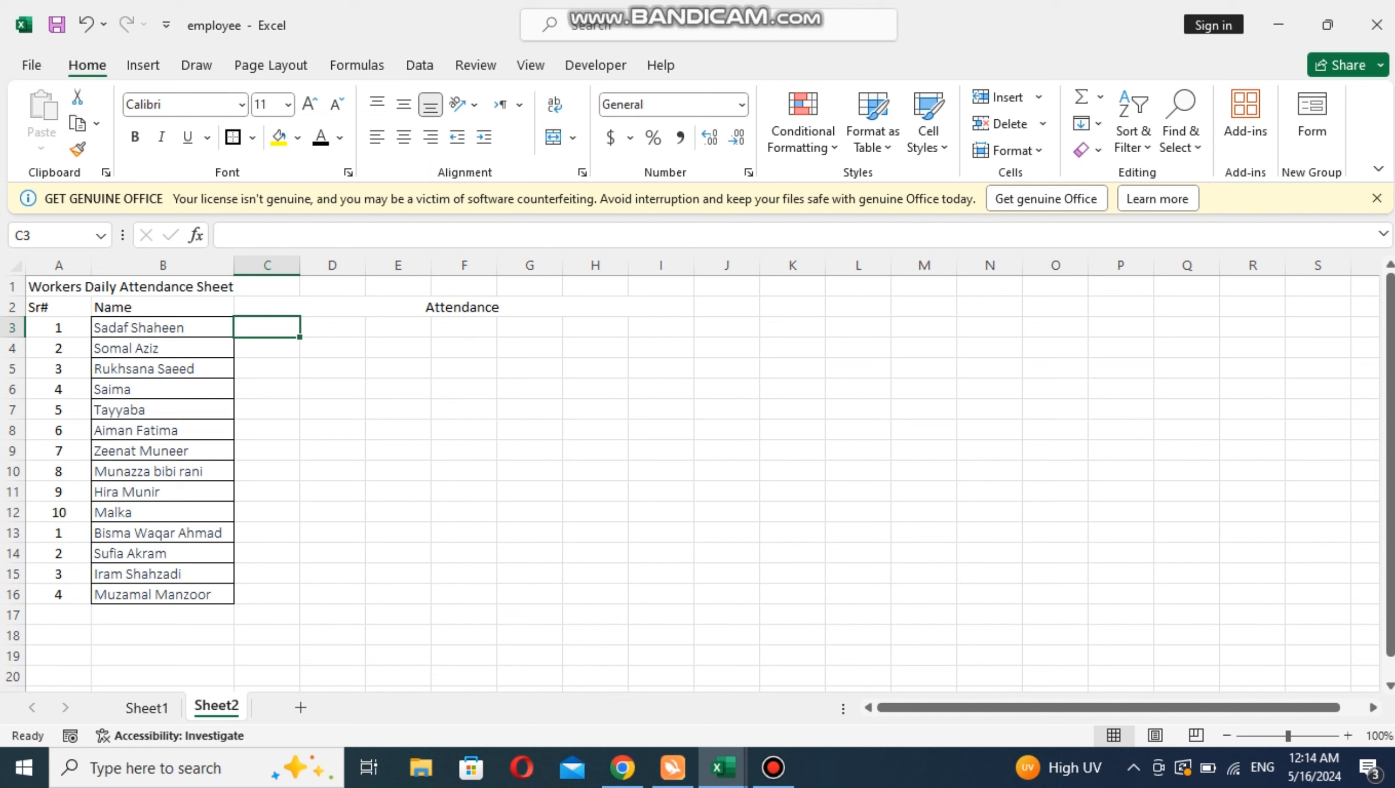
{"action": "type", "text": "P"}
{"action": "key", "text": "Tab"}
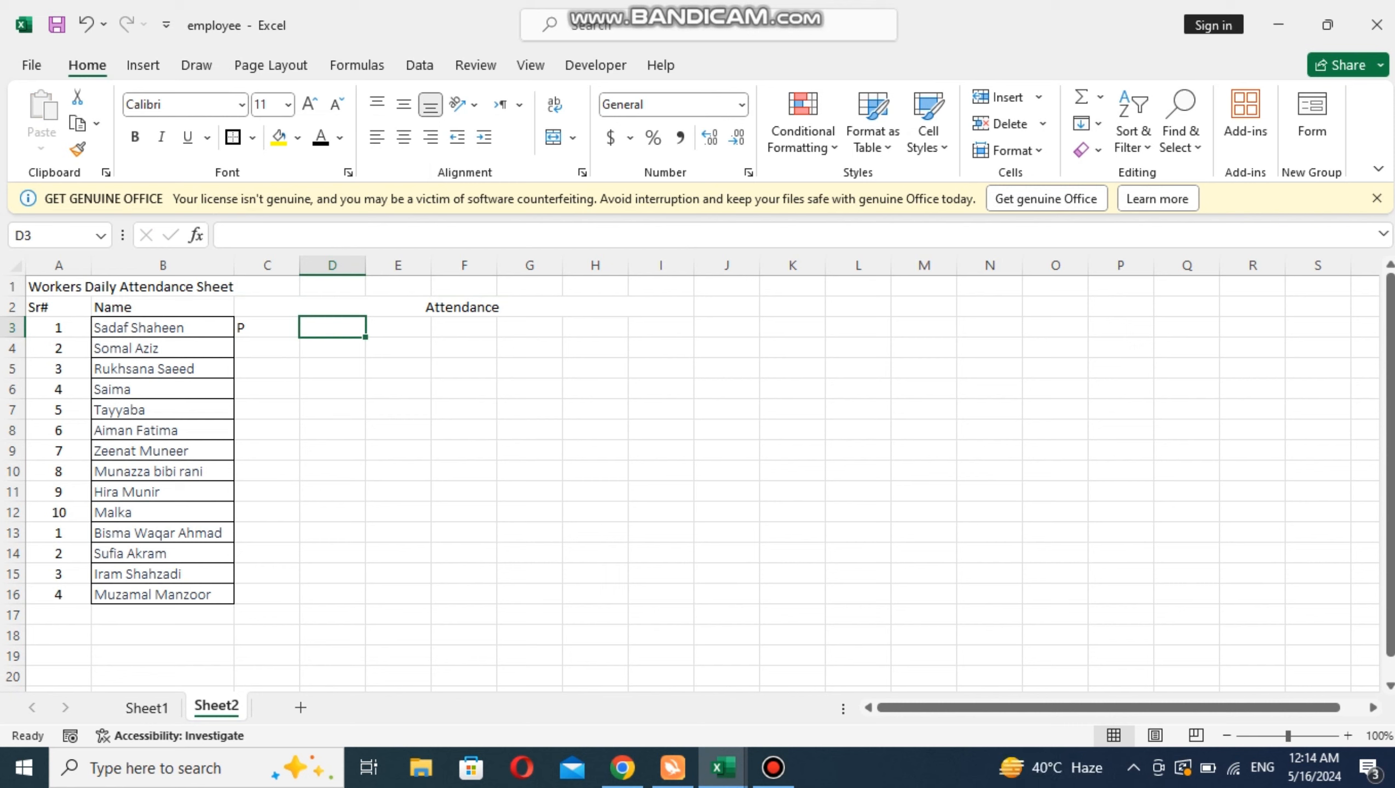
{"action": "left_click", "coordinate": [267, 327]}
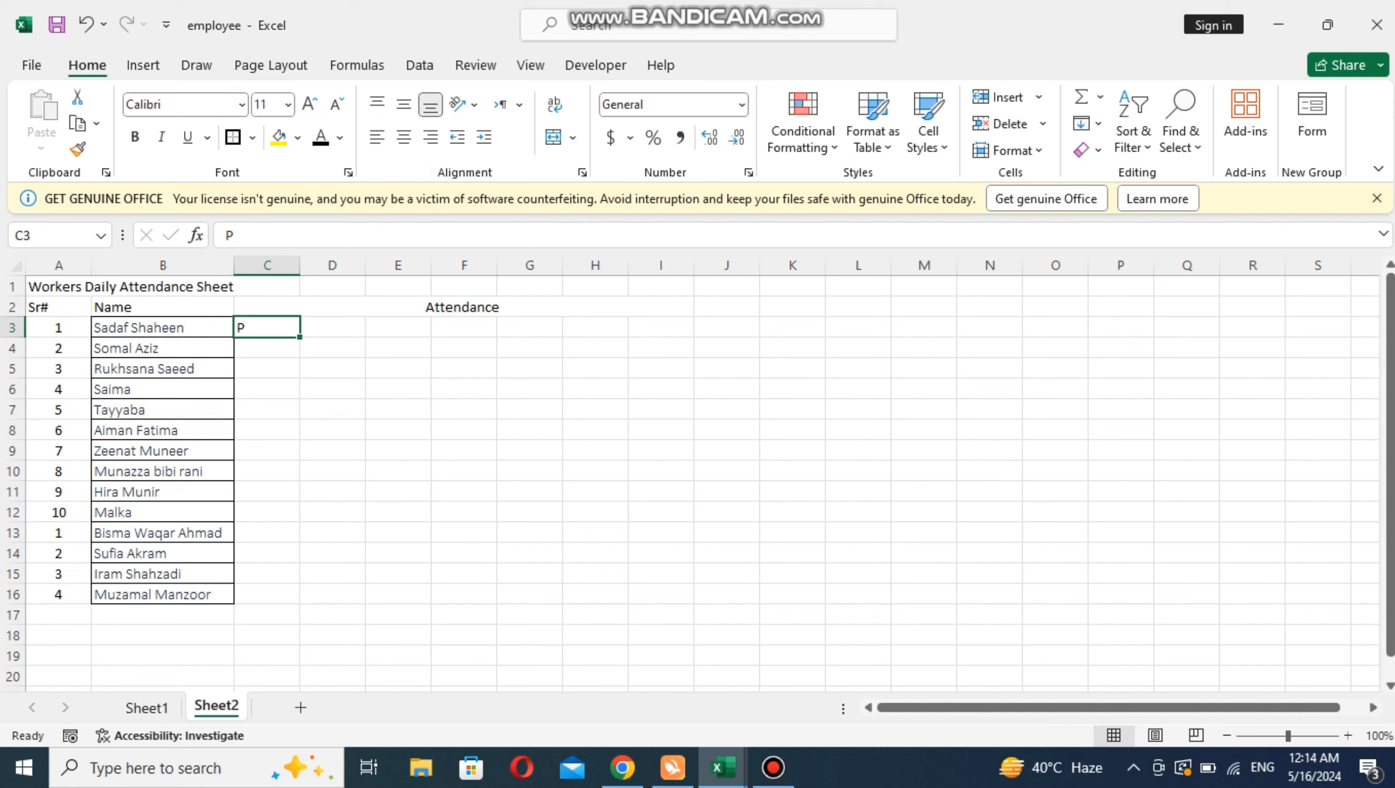
{"action": "key", "text": "Delete"}
Enter 16 in cell C3 and fill the day numbers across to 23 in J3.
{"action": "type", "text": "16"}
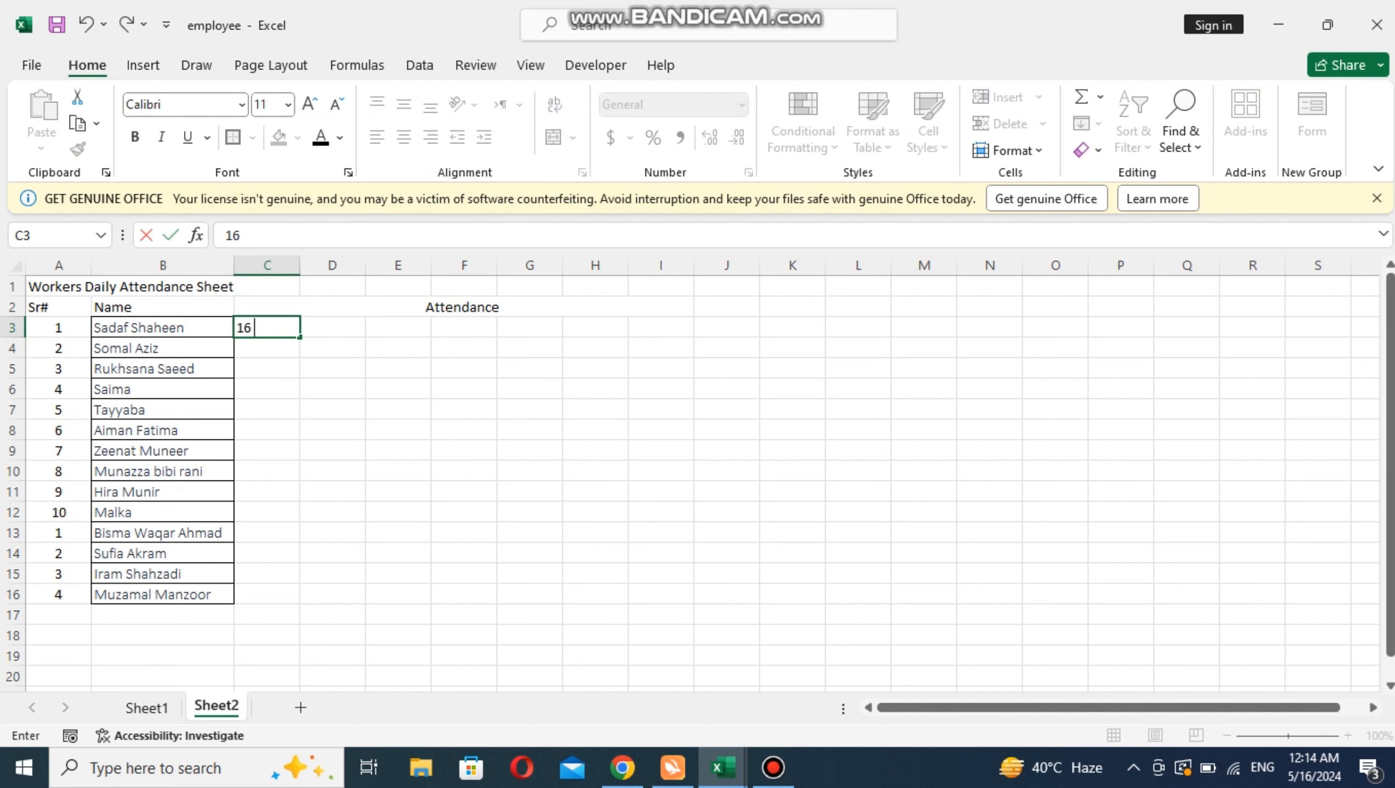
{"action": "key", "text": "ctrl+Return"}
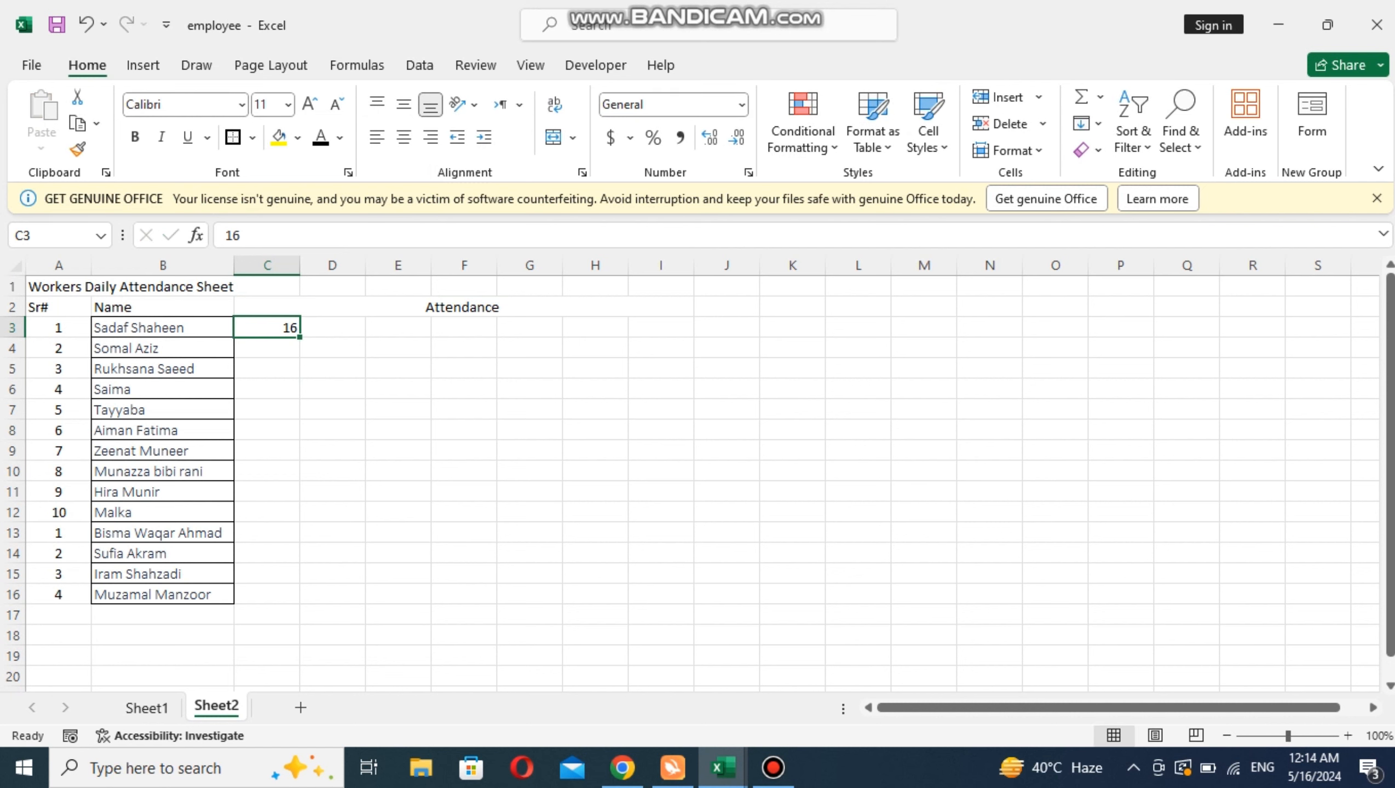
{"action": "left_click_drag", "start_coordinate": [300, 337], "coordinate": [684, 334]}
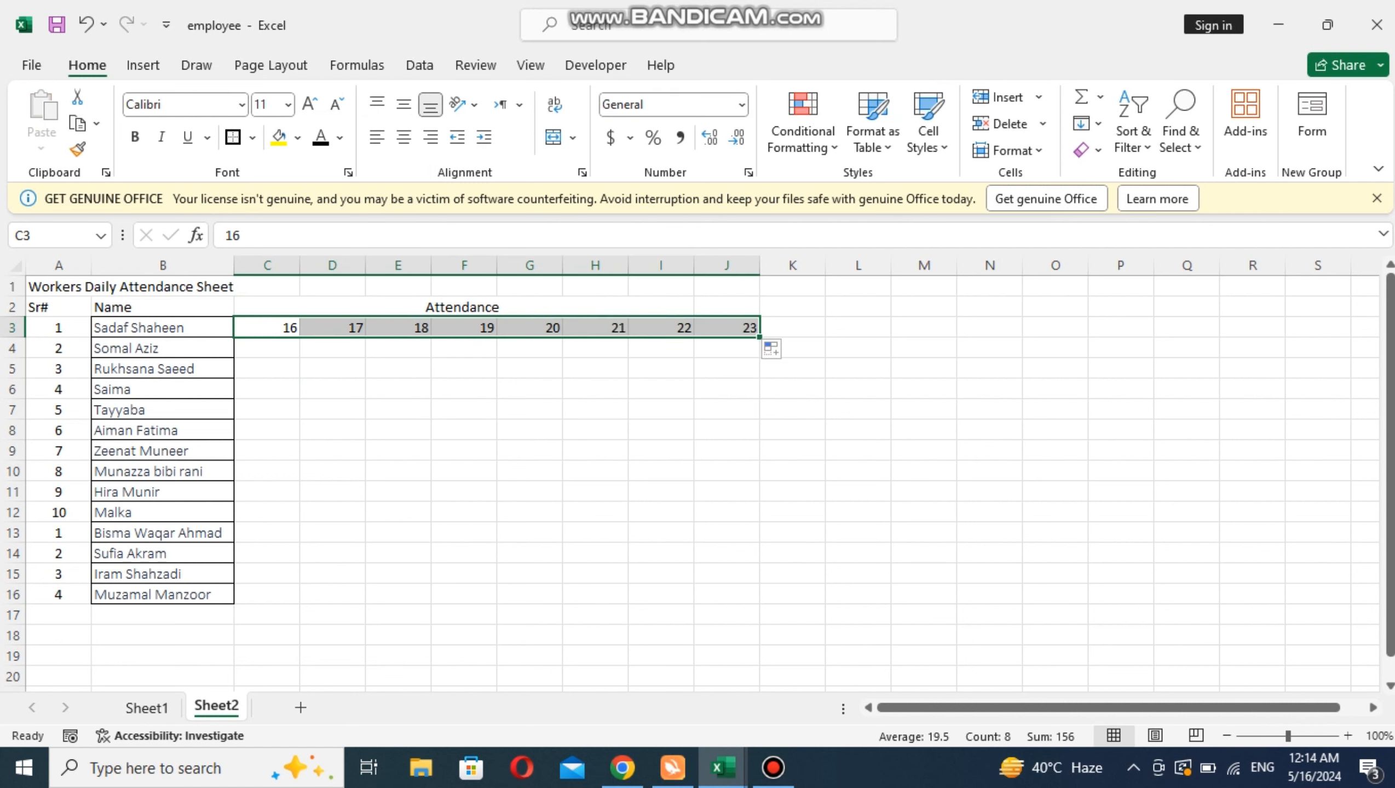
Insert a blank row above row 3.
{"action": "left_click", "coordinate": [162, 390]}
{"action": "left_click", "coordinate": [12, 328]}
{"action": "right_click", "coordinate": [12, 327]}
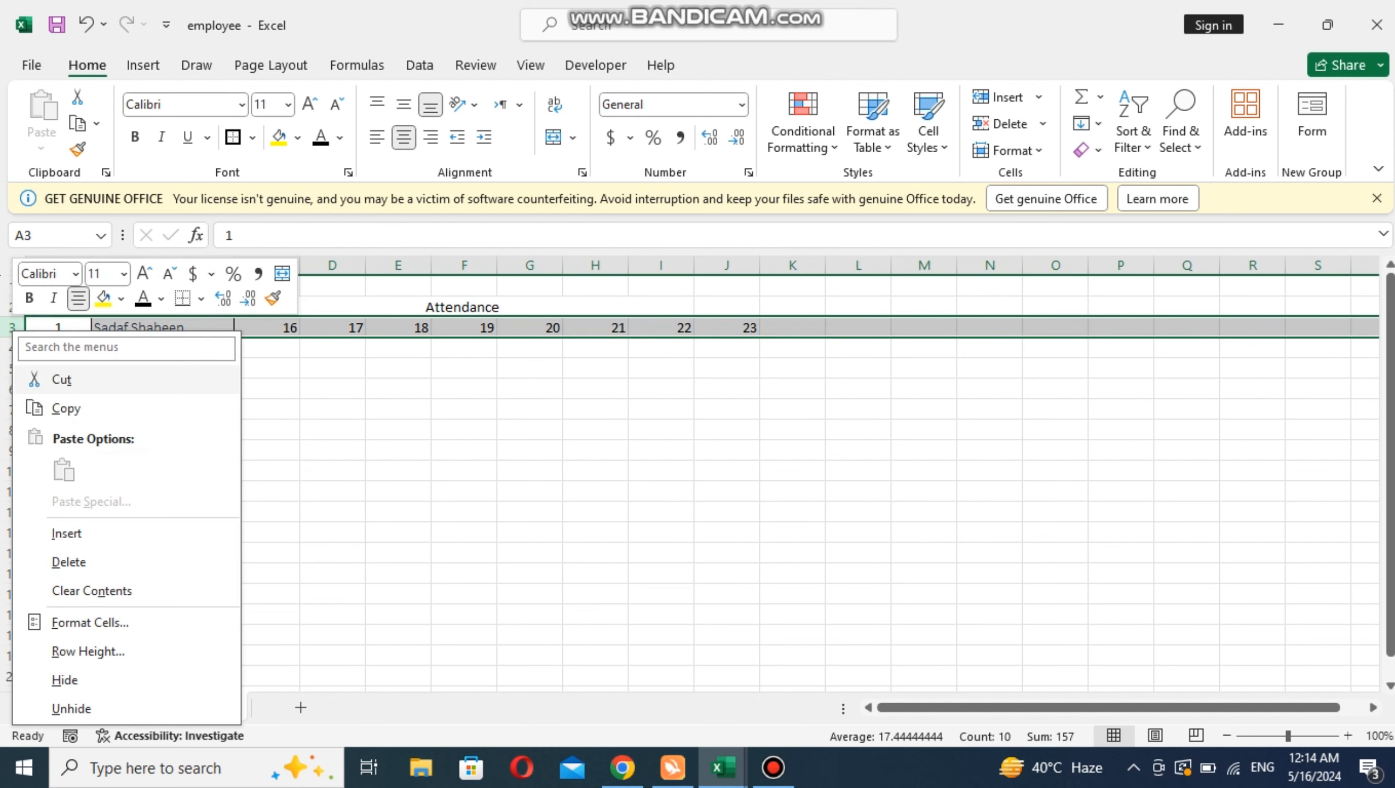
{"action": "left_click", "coordinate": [66, 533]}
{"action": "left_click", "coordinate": [332, 430]}
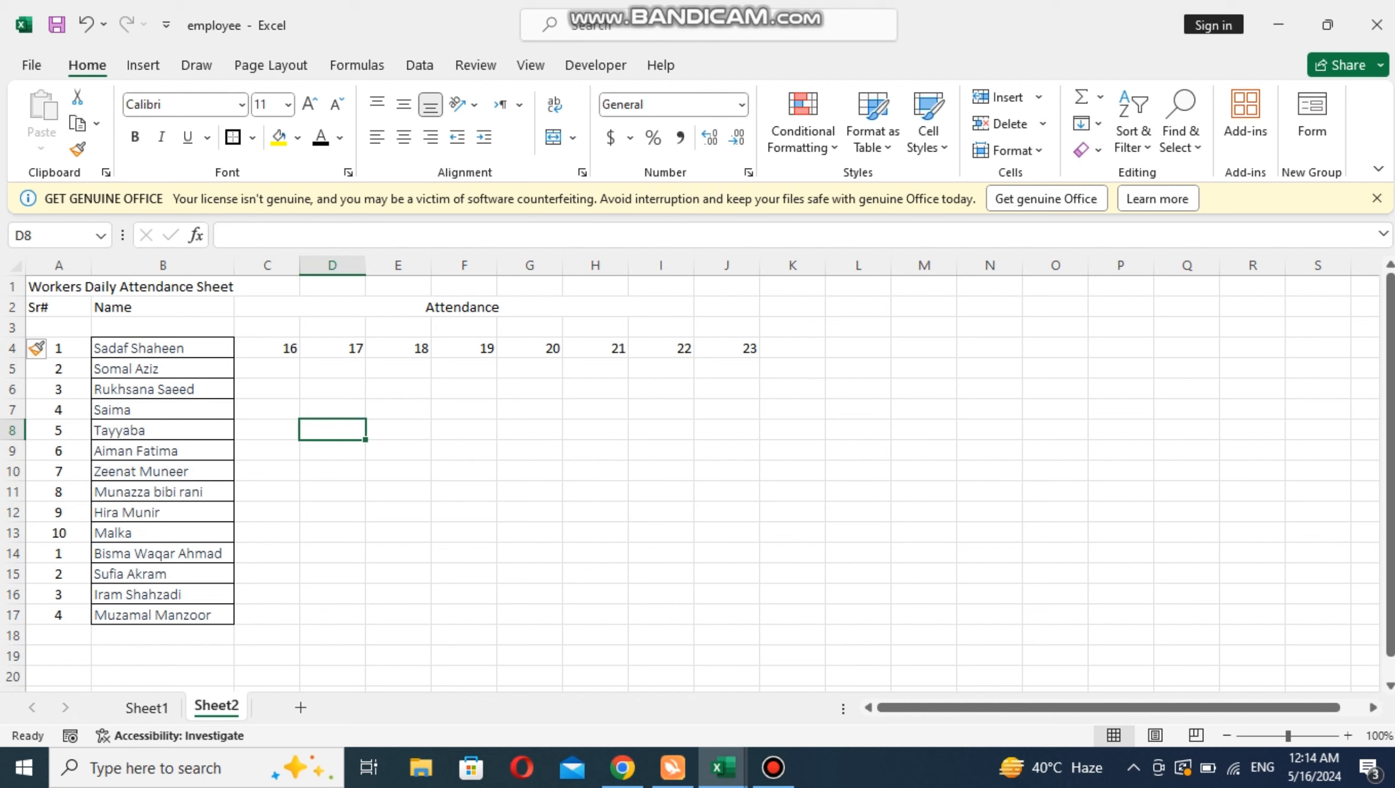
Move the day numbers 16 to 23 from row 4 up into the blank row, starting at C3.
{"action": "left_click_drag", "start_coordinate": [265, 348], "coordinate": [799, 347]}
{"action": "key", "text": "ctrl+c"}
{"action": "left_click", "coordinate": [268, 328]}
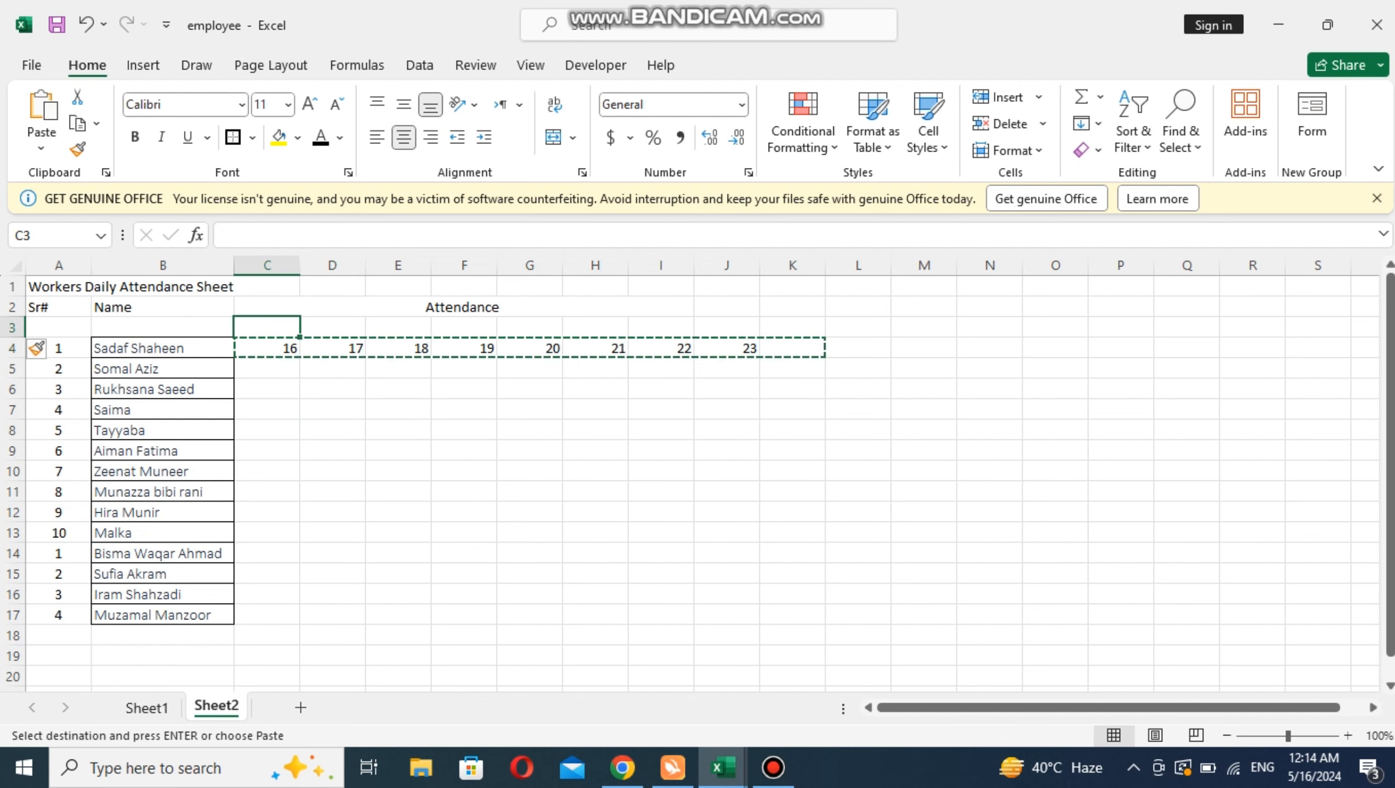
{"action": "key", "text": "ctrl+v"}
{"action": "left_click", "coordinate": [267, 348]}
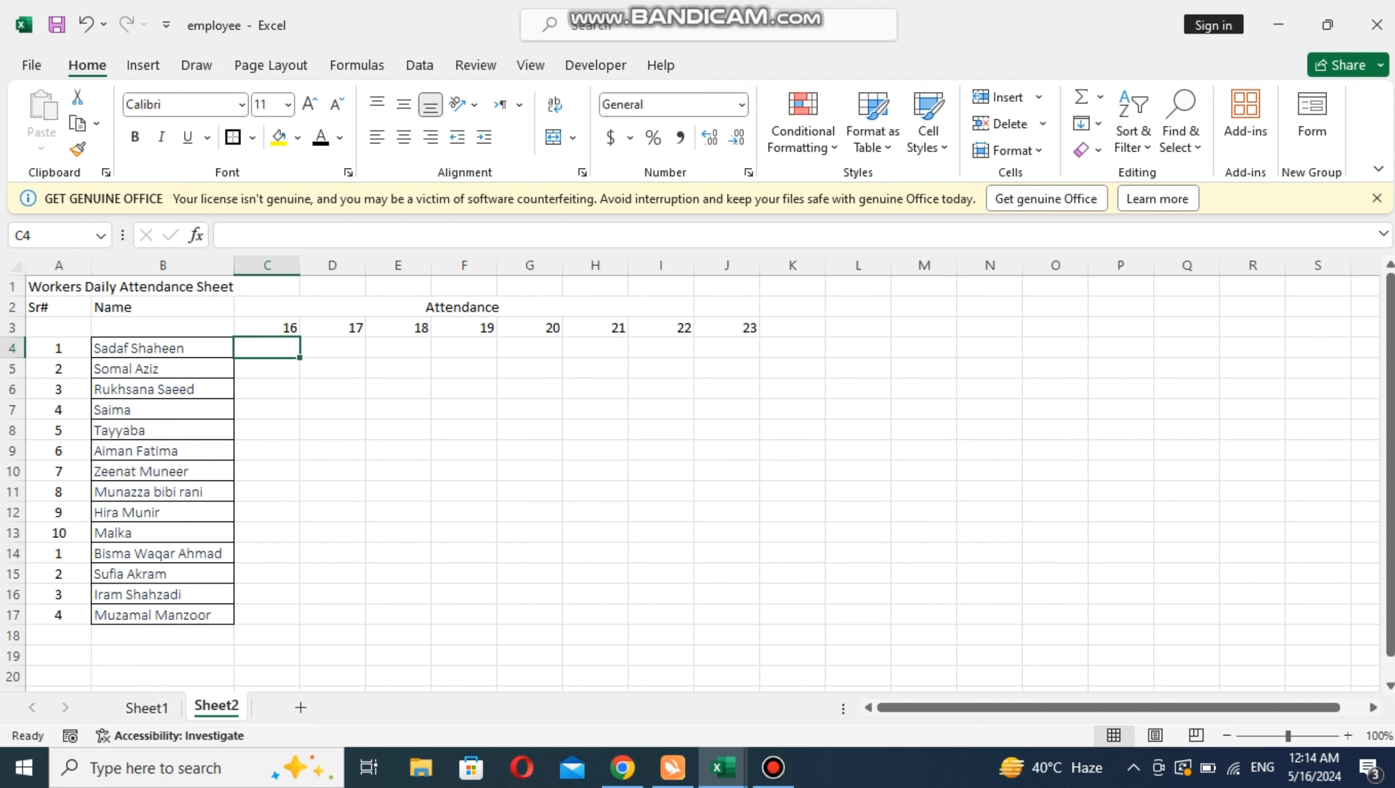
Merge and center the Name header across B2:B3 and the Sr# header across A2:A3.
{"action": "left_click_drag", "start_coordinate": [162, 307], "coordinate": [163, 328]}
{"action": "left_click", "coordinate": [553, 137]}
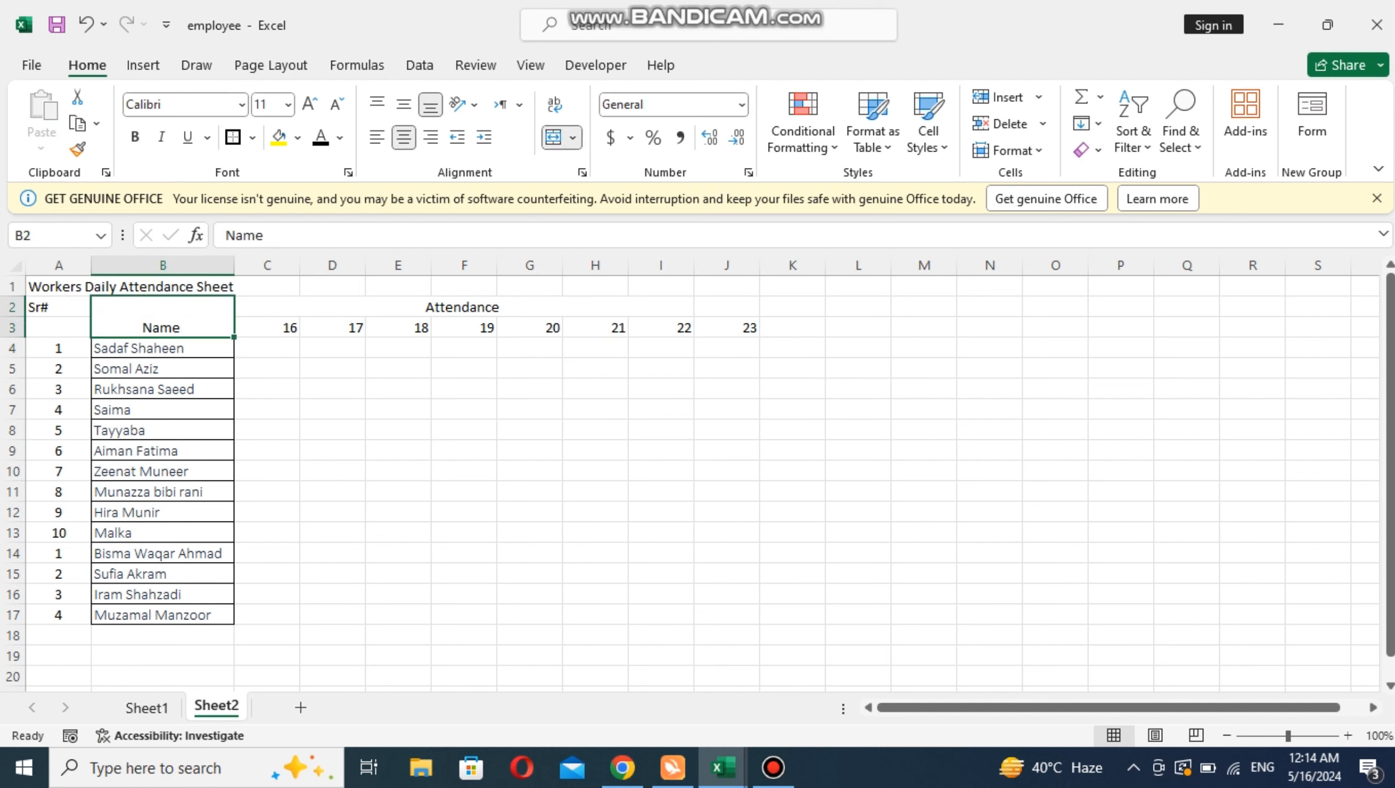
{"action": "left_click_drag", "start_coordinate": [58, 308], "coordinate": [58, 327]}
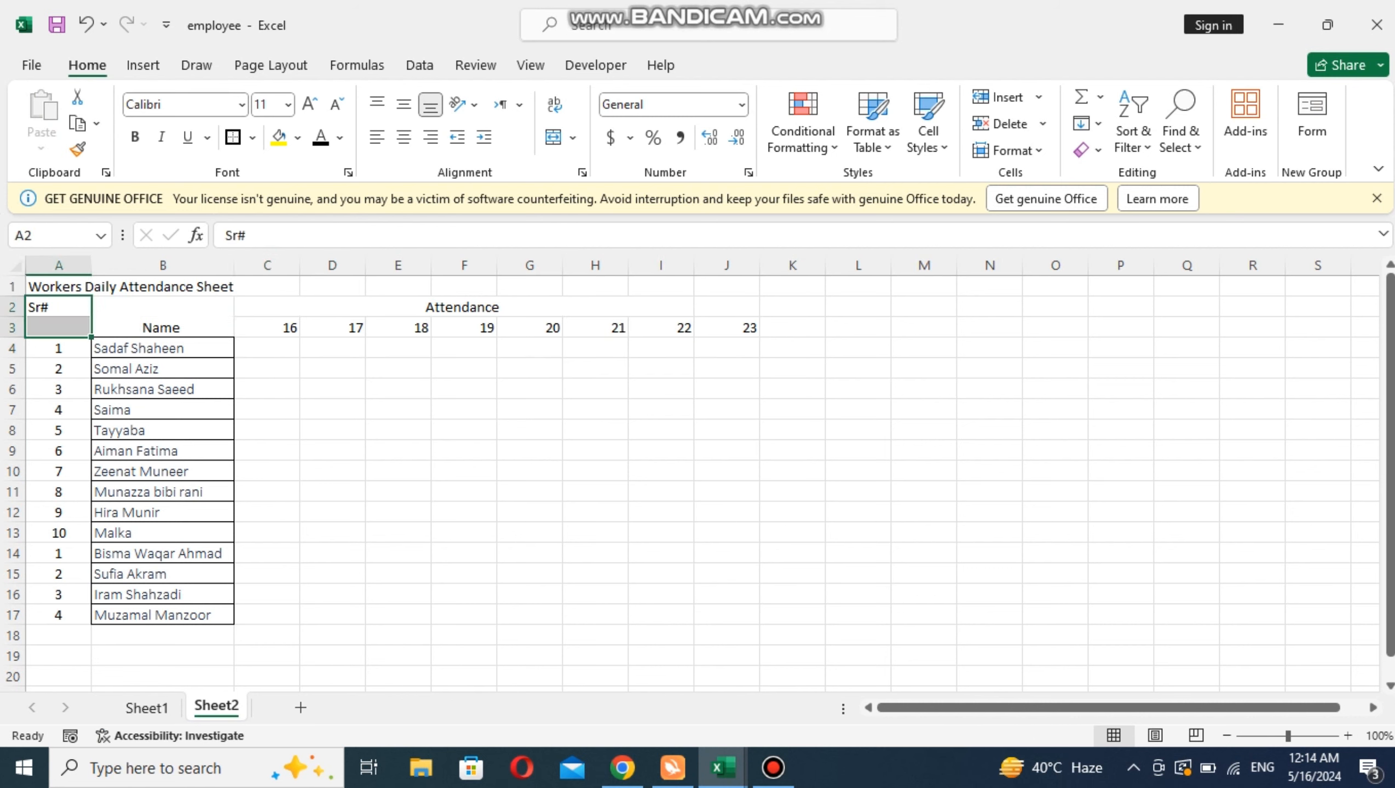
{"action": "left_click", "coordinate": [553, 138]}
{"action": "left_click", "coordinate": [333, 389]}
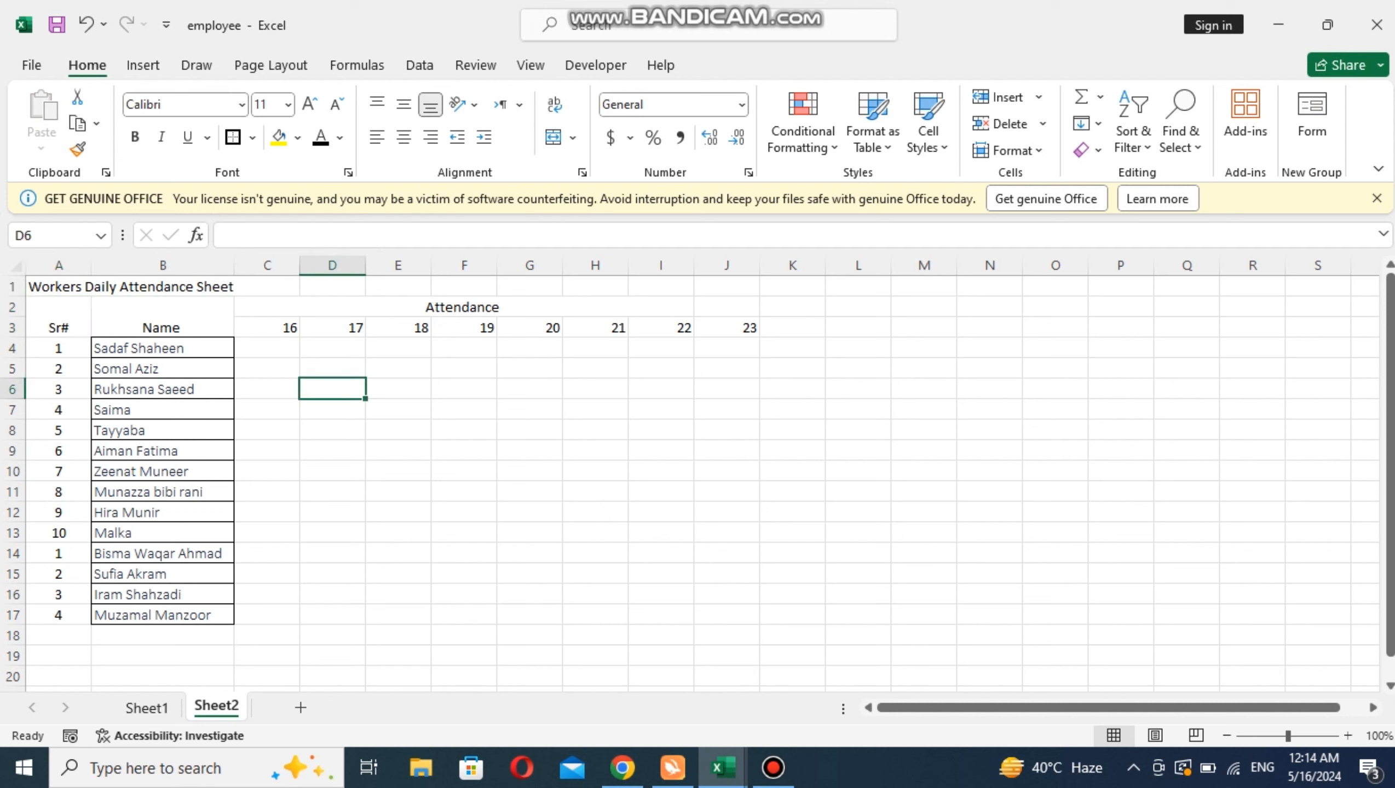
Apply all borders to the attendance table A2:J17.
{"action": "left_click_drag", "start_coordinate": [58, 308], "coordinate": [726, 615]}
{"action": "left_click", "coordinate": [253, 137]}
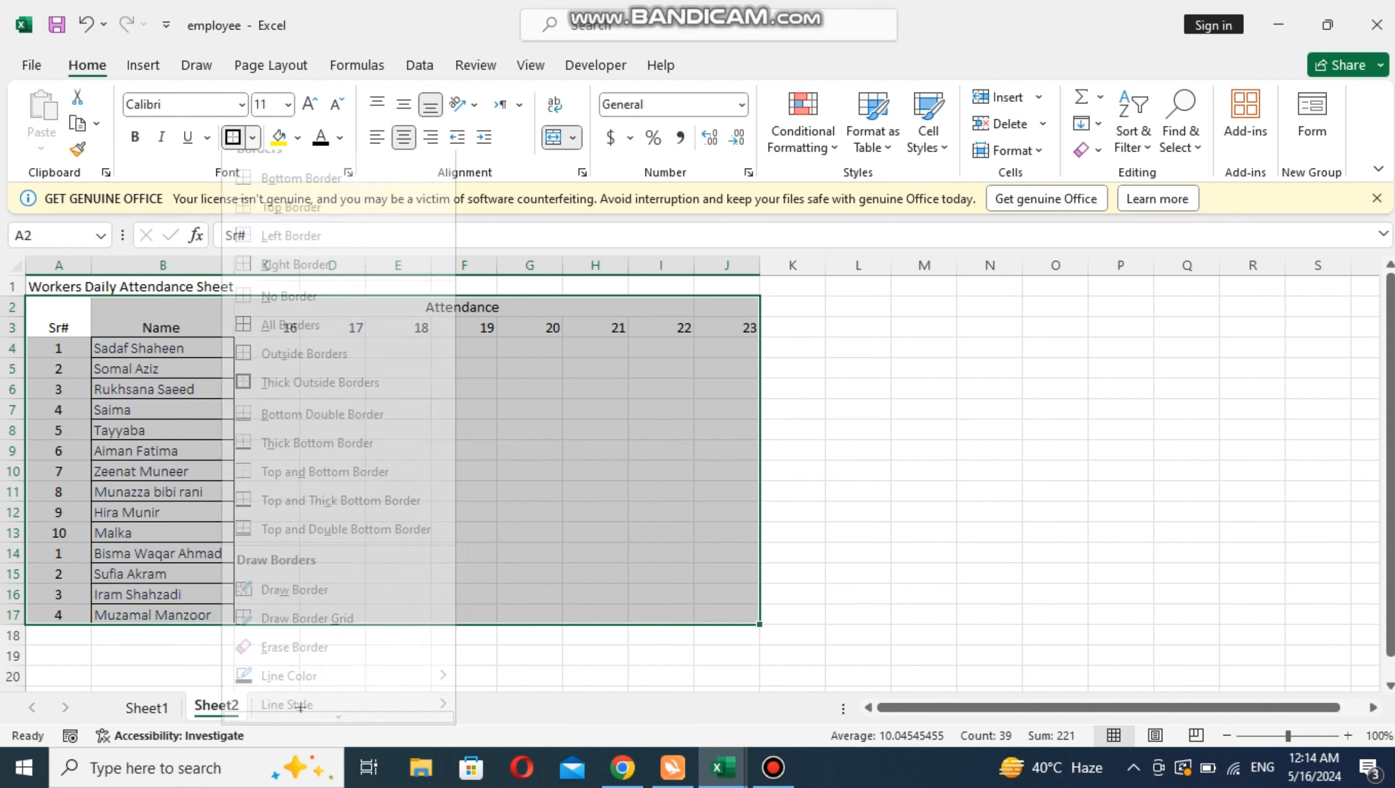
{"action": "left_click", "coordinate": [292, 343]}
{"action": "left_click", "coordinate": [463, 369]}
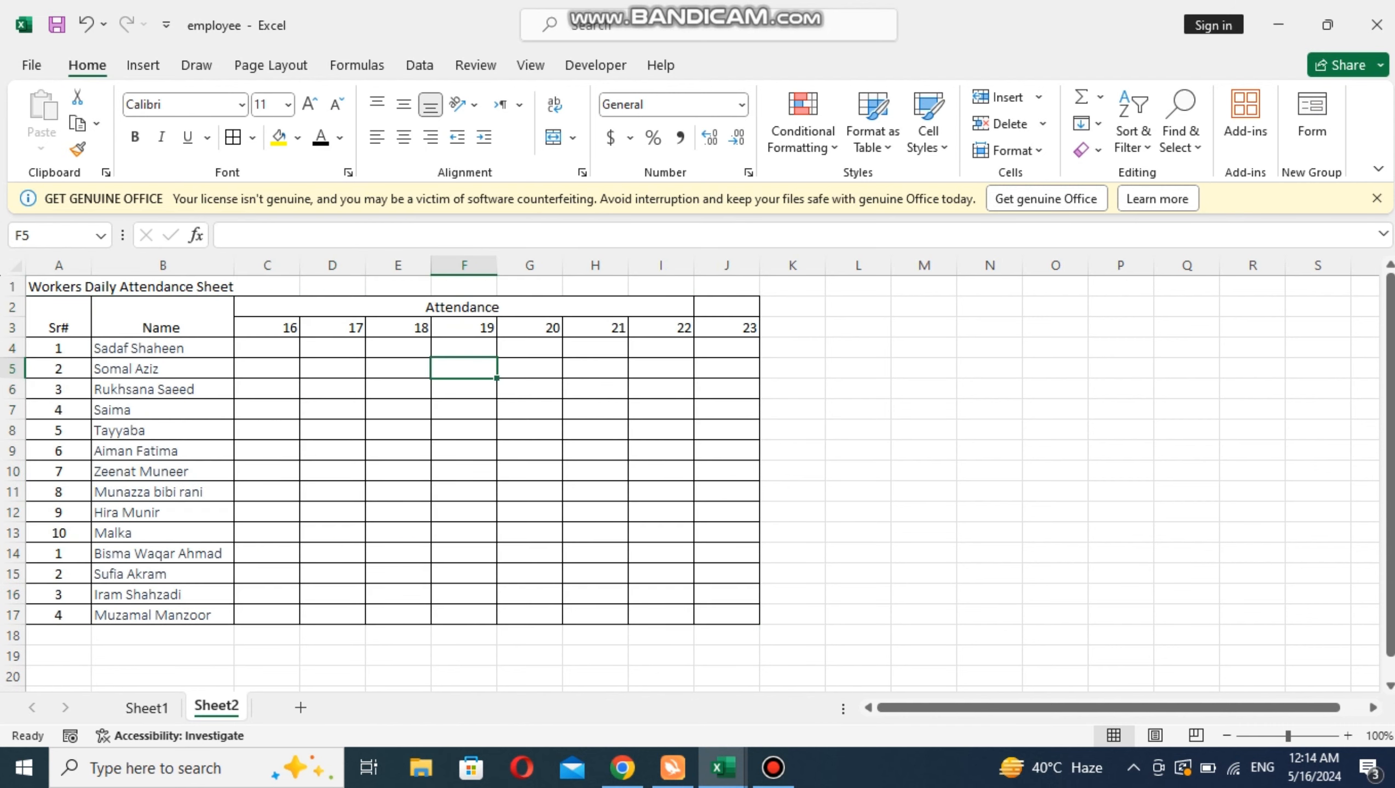
AutoFit the widths of the day columns C through J.
{"action": "left_click_drag", "start_coordinate": [267, 265], "coordinate": [743, 265]}
{"action": "double_click", "coordinate": [628, 265]}
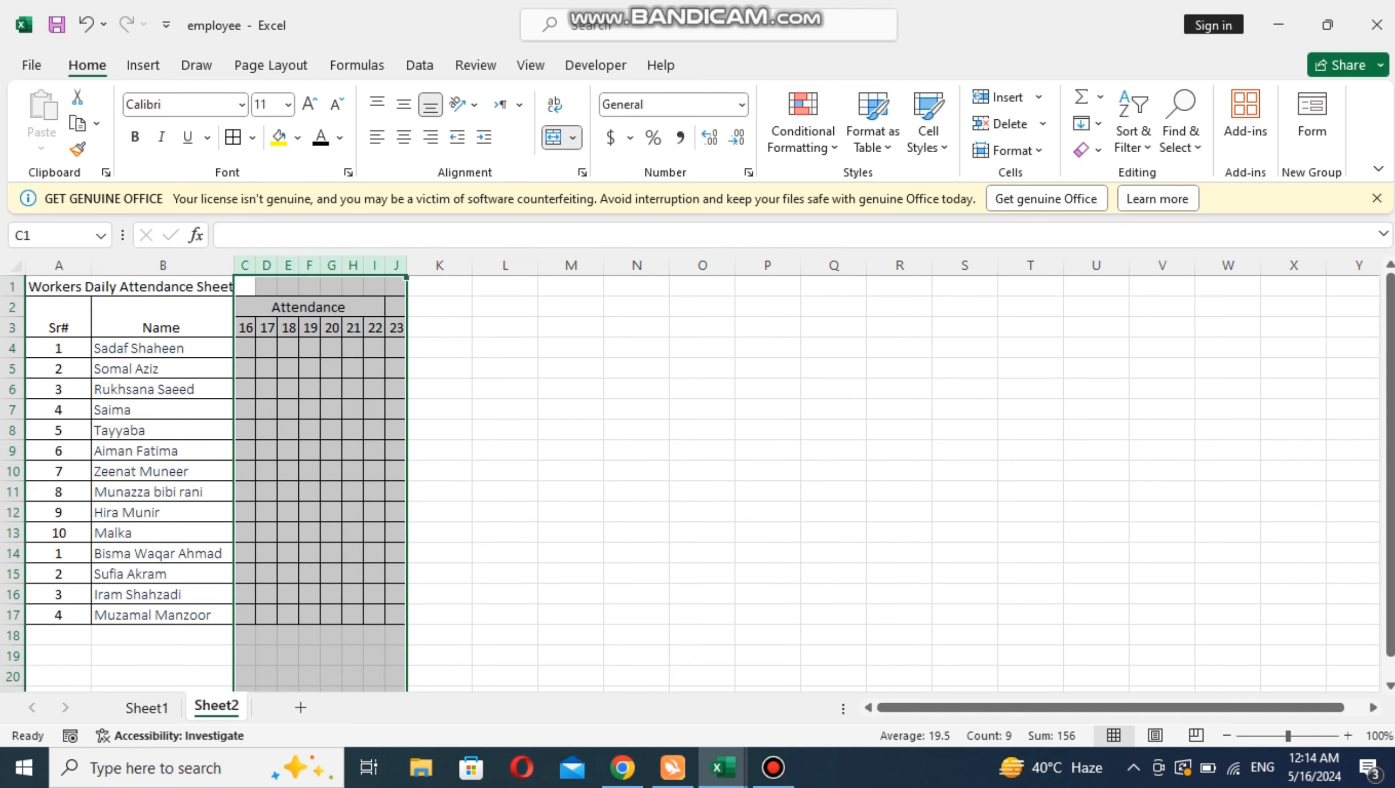
{"action": "left_click", "coordinate": [310, 409]}
Enter the first worker's attendance marks P, P, A, A, P, A, P, P in cells C4:J4.
{"action": "left_click", "coordinate": [244, 348]}
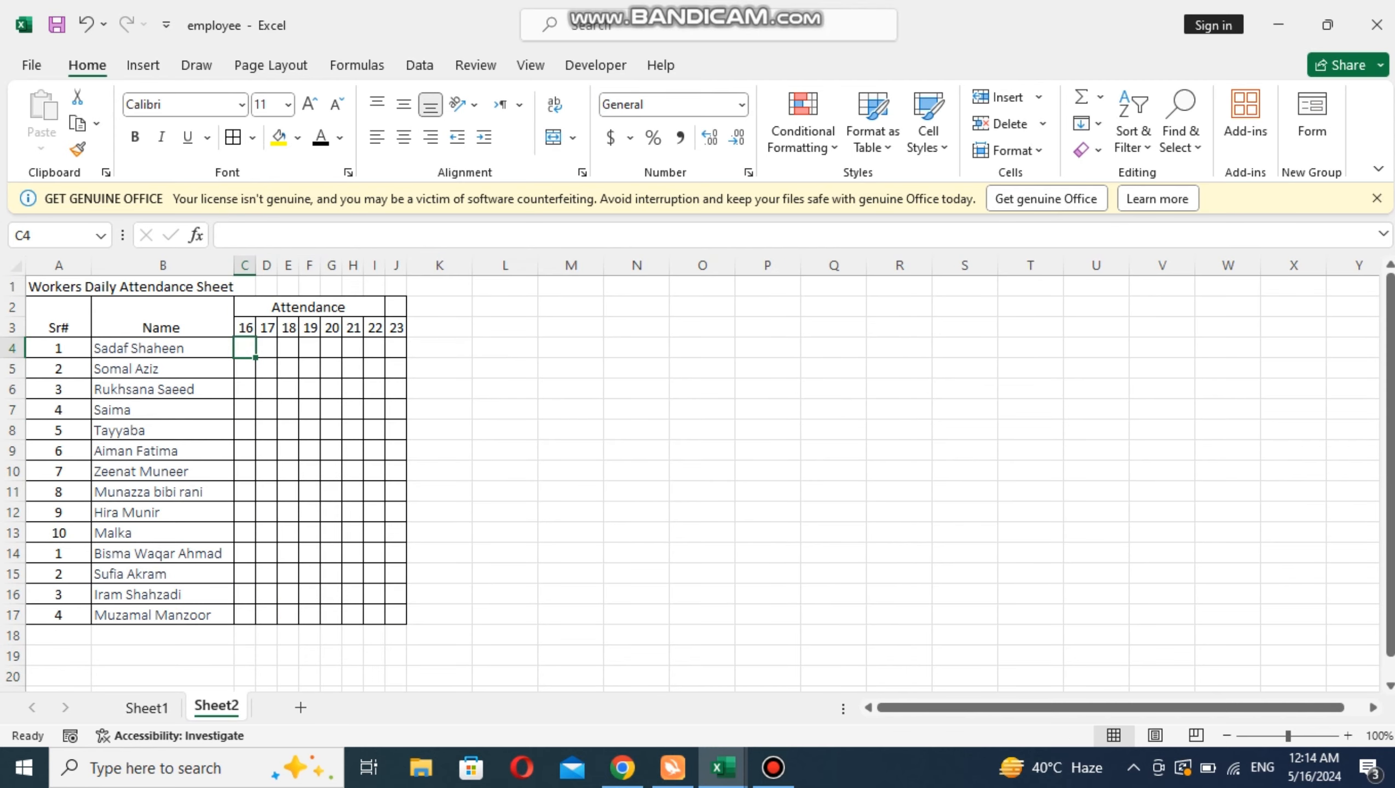
{"action": "type", "text": "P"}
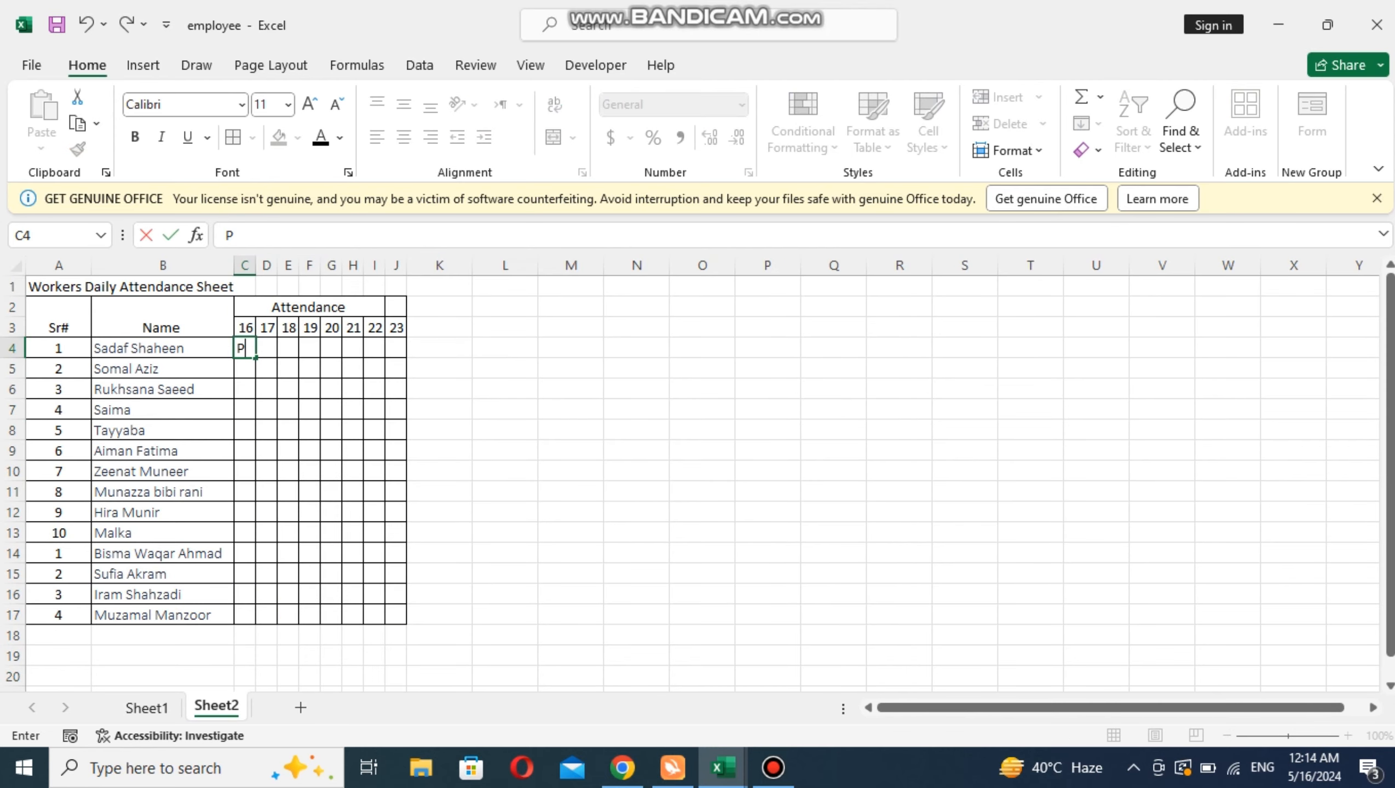
{"action": "key", "text": "Tab"}
{"action": "type", "text": "P"}
{"action": "key", "text": "Tab"}
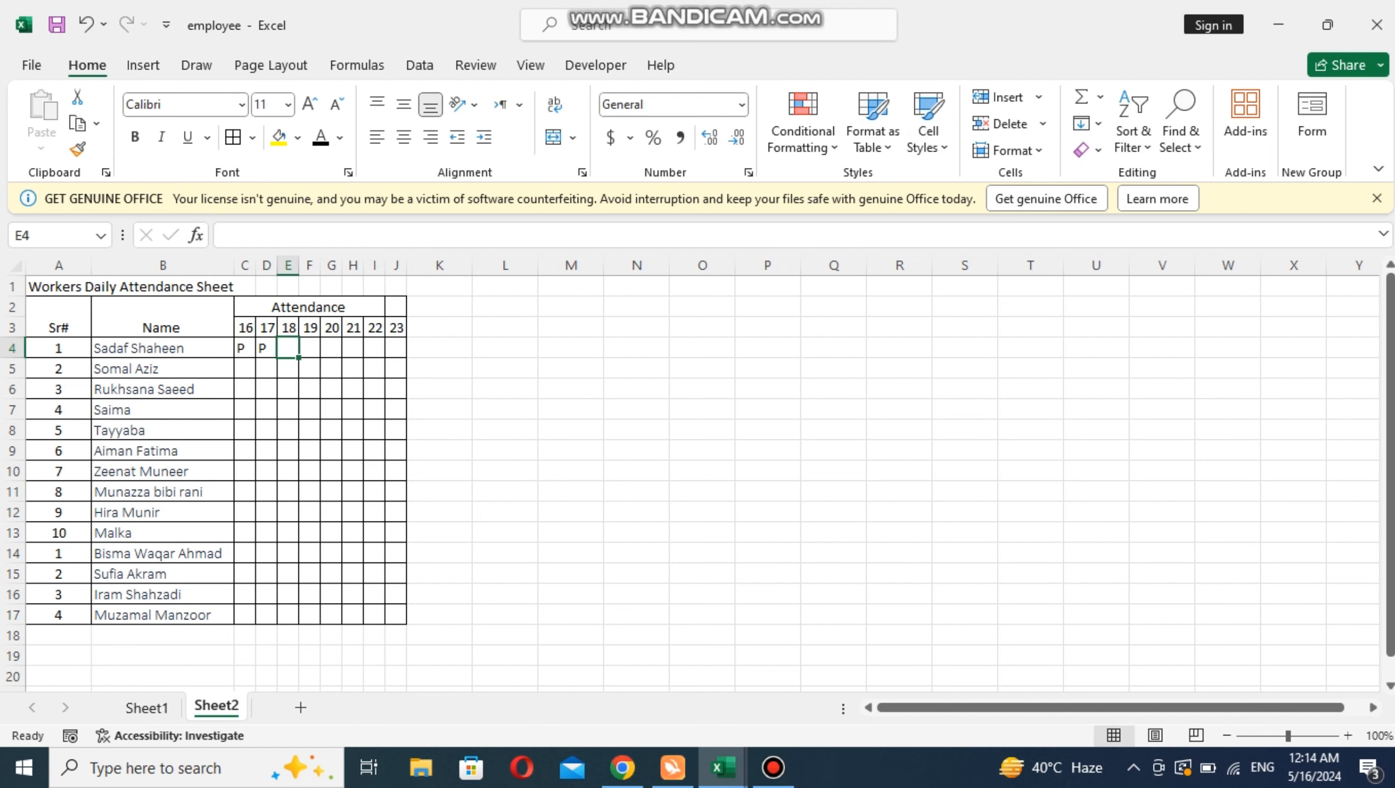
{"action": "type", "text": "A"}
{"action": "key", "text": "Tab"}
{"action": "type", "text": "A"}
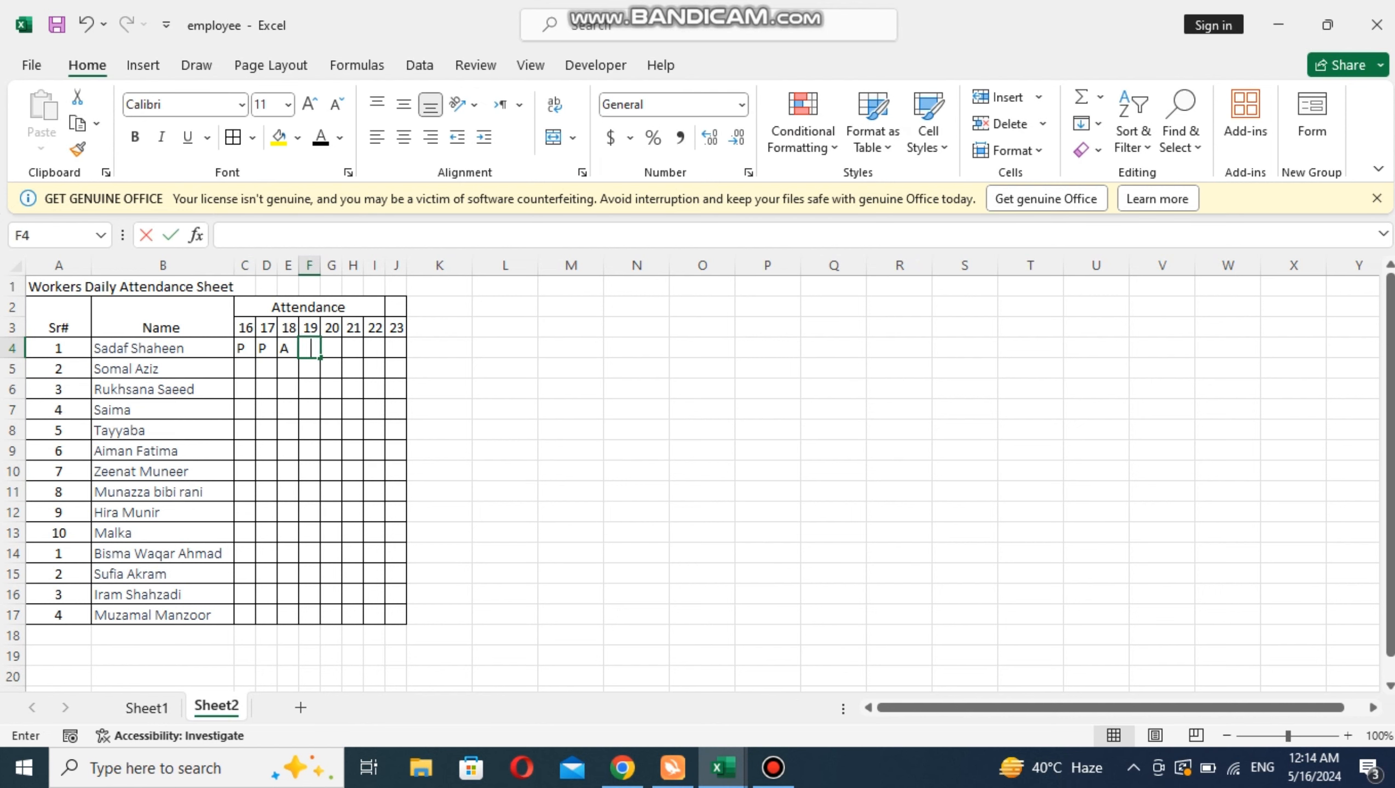
{"action": "key", "text": "Tab"}
{"action": "type", "text": "P"}
{"action": "key", "text": "Tab"}
{"action": "type", "text": "A"}
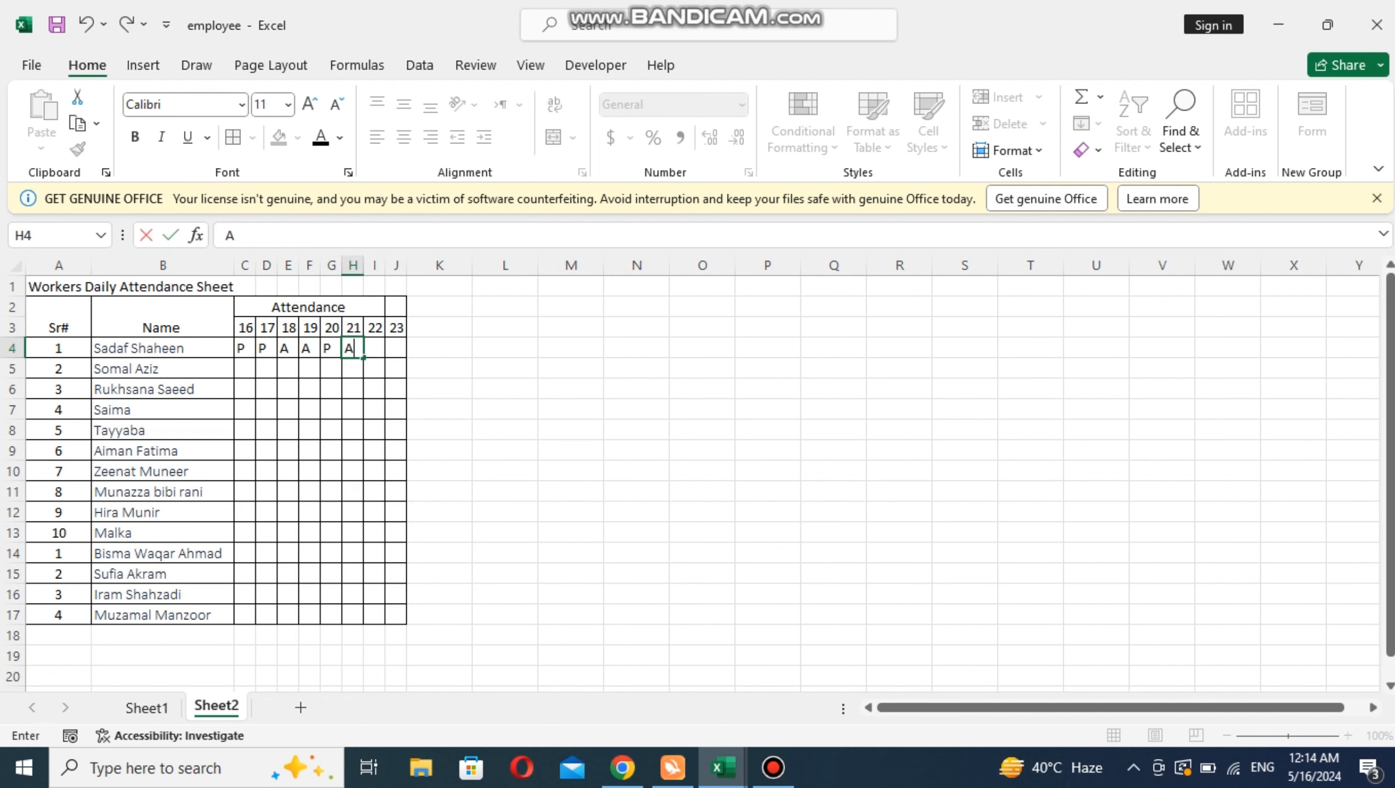
{"action": "key", "text": "Tab"}
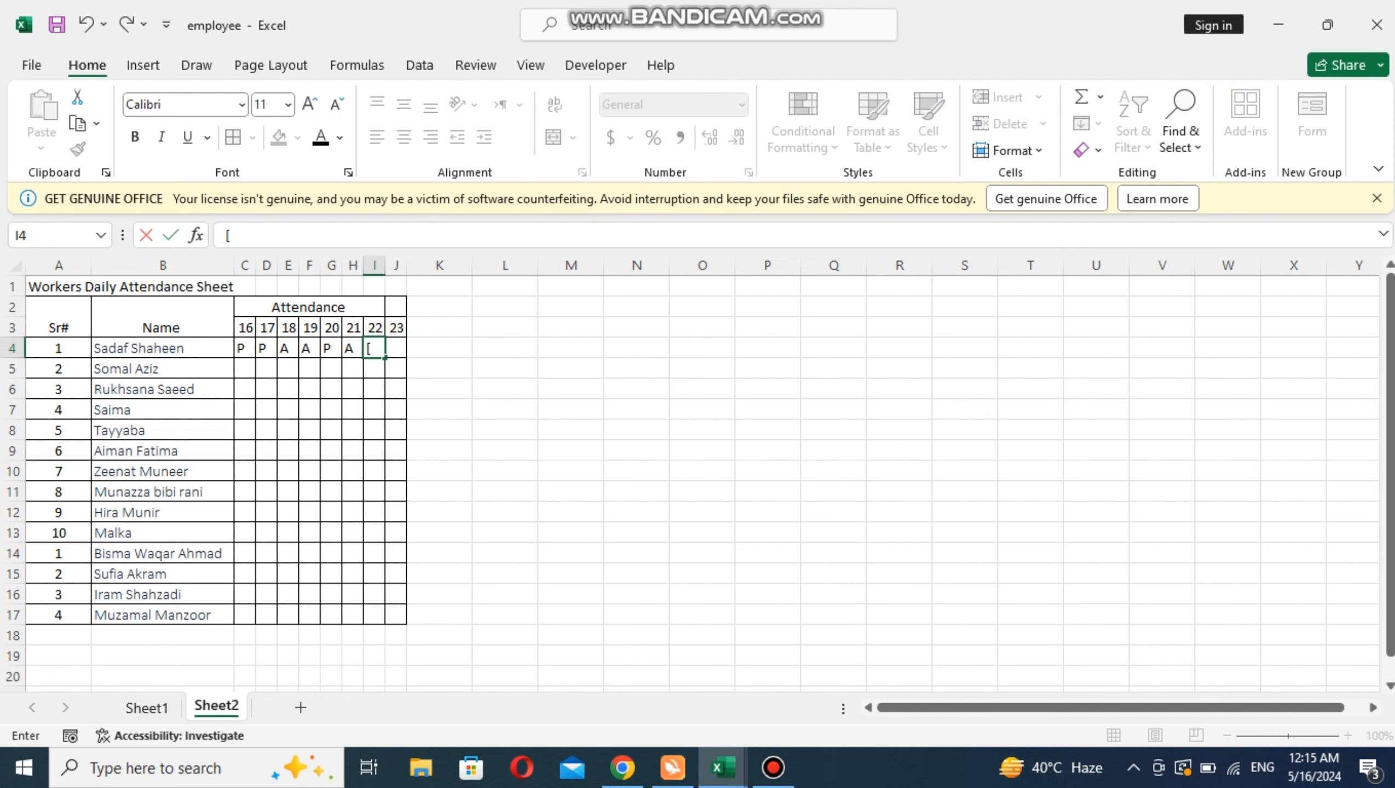
{"action": "type", "text": "P"}
{"action": "key", "text": "Tab"}
{"action": "type", "text": "P"}
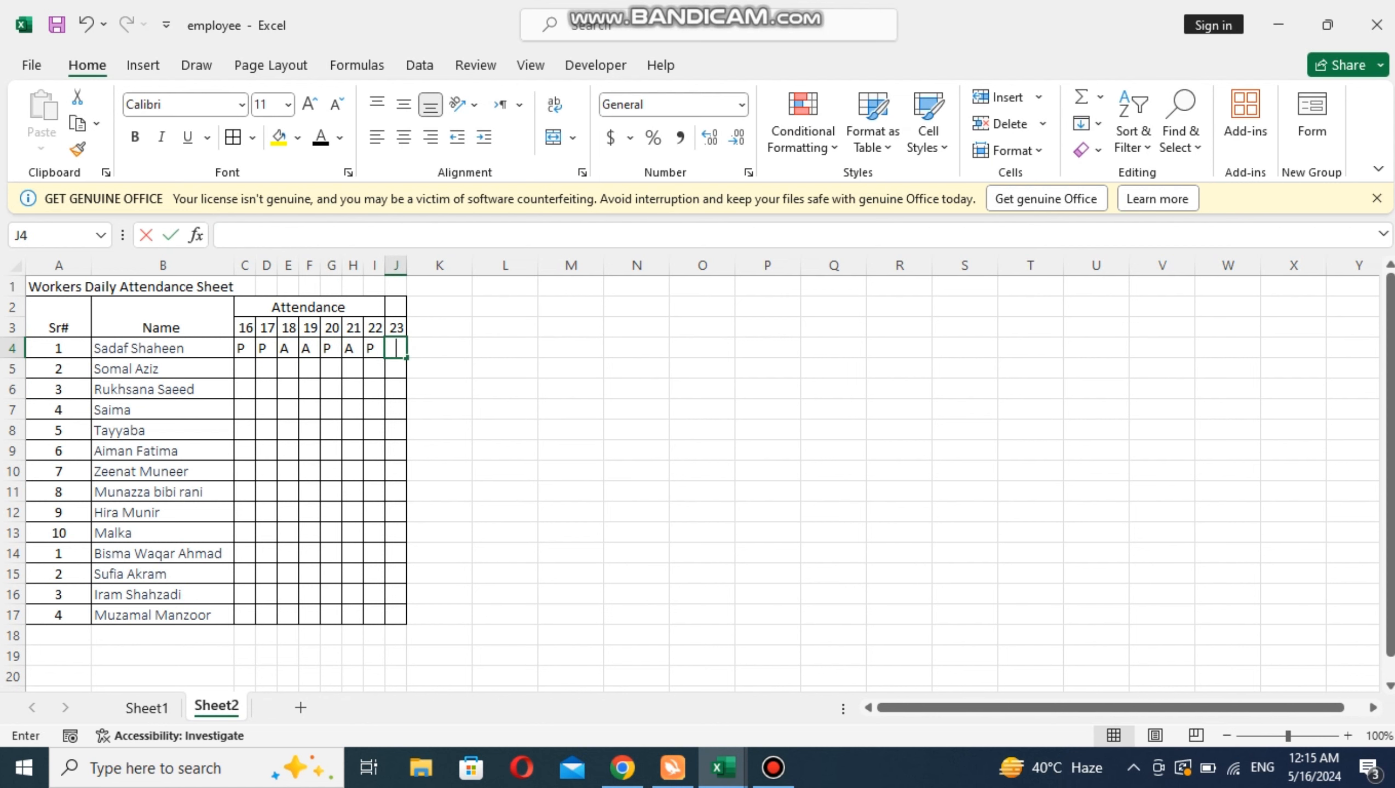
{"action": "left_click", "coordinate": [352, 451]}
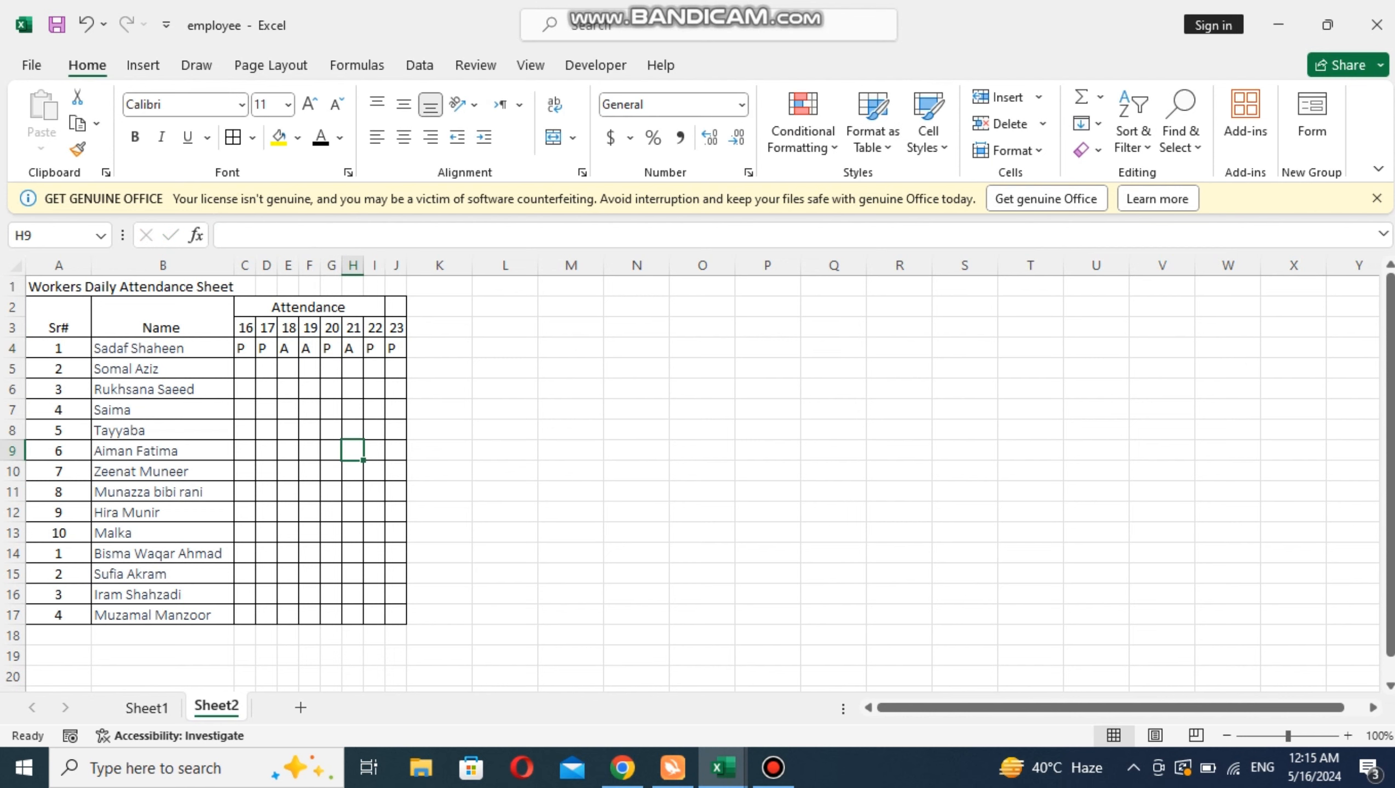
Fill the attendance marks from C4:J4 down through row 17 and center columns C through J horizontally.
{"action": "left_click_drag", "start_coordinate": [244, 348], "coordinate": [407, 626]}
{"action": "left_click", "coordinate": [308, 389]}
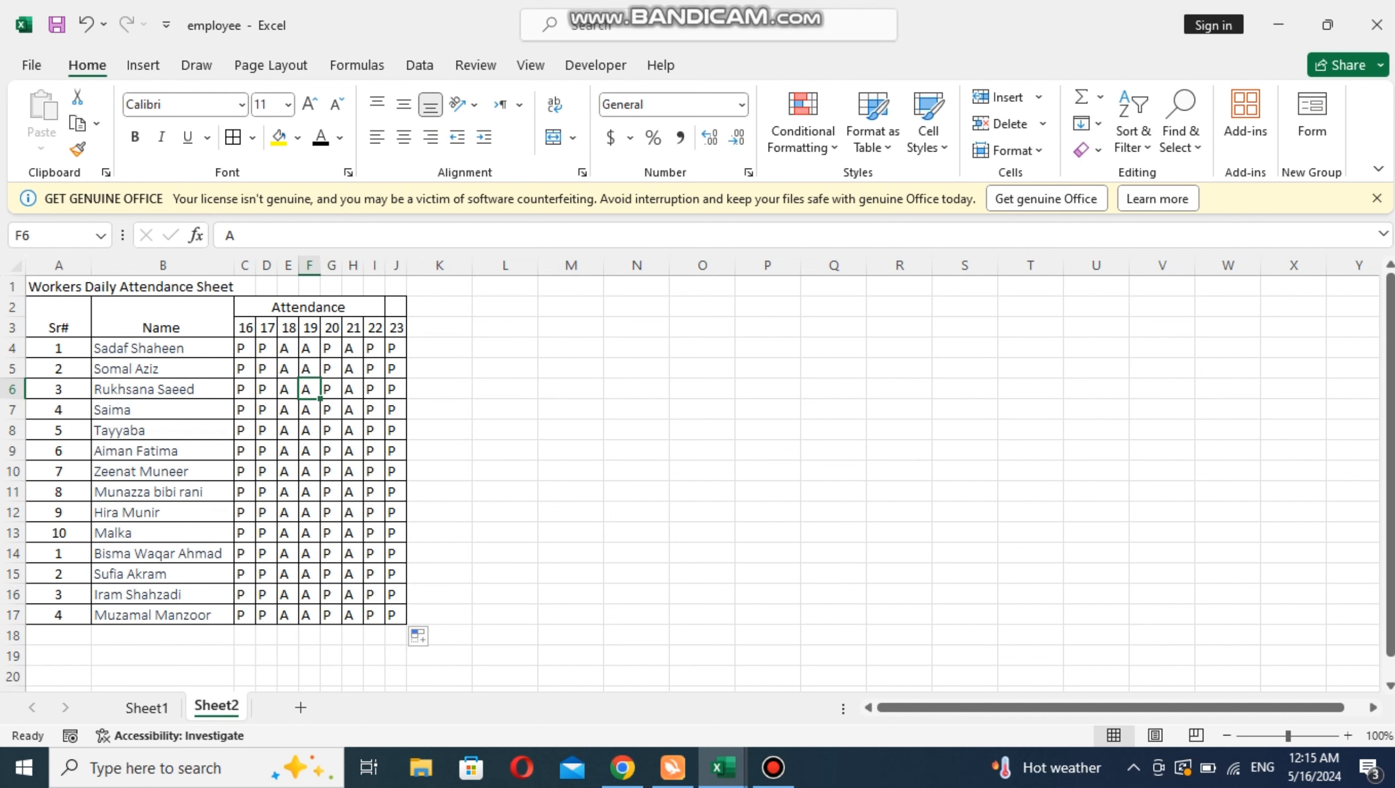
{"action": "left_click_drag", "start_coordinate": [244, 265], "coordinate": [396, 265]}
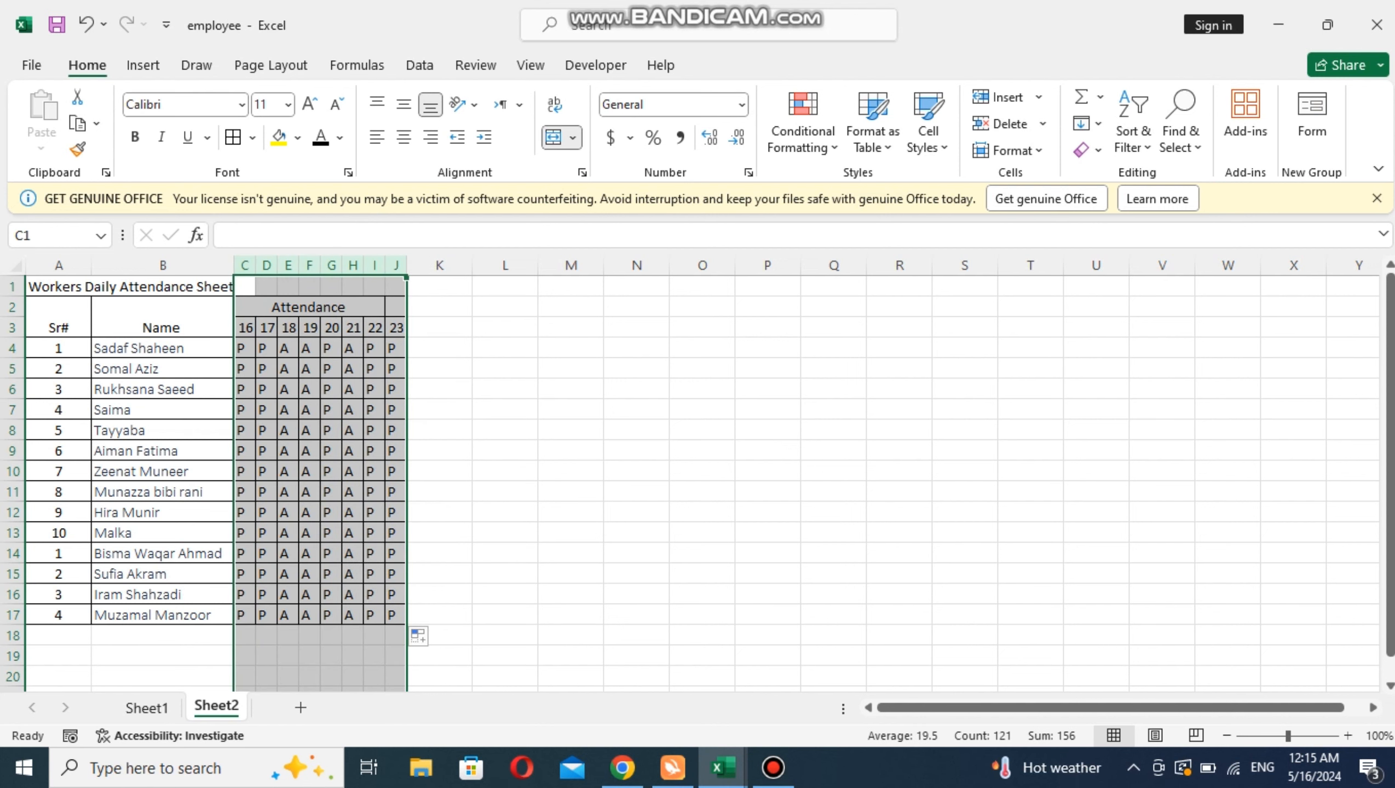
{"action": "left_click", "coordinate": [403, 137]}
{"action": "left_click", "coordinate": [288, 491]}
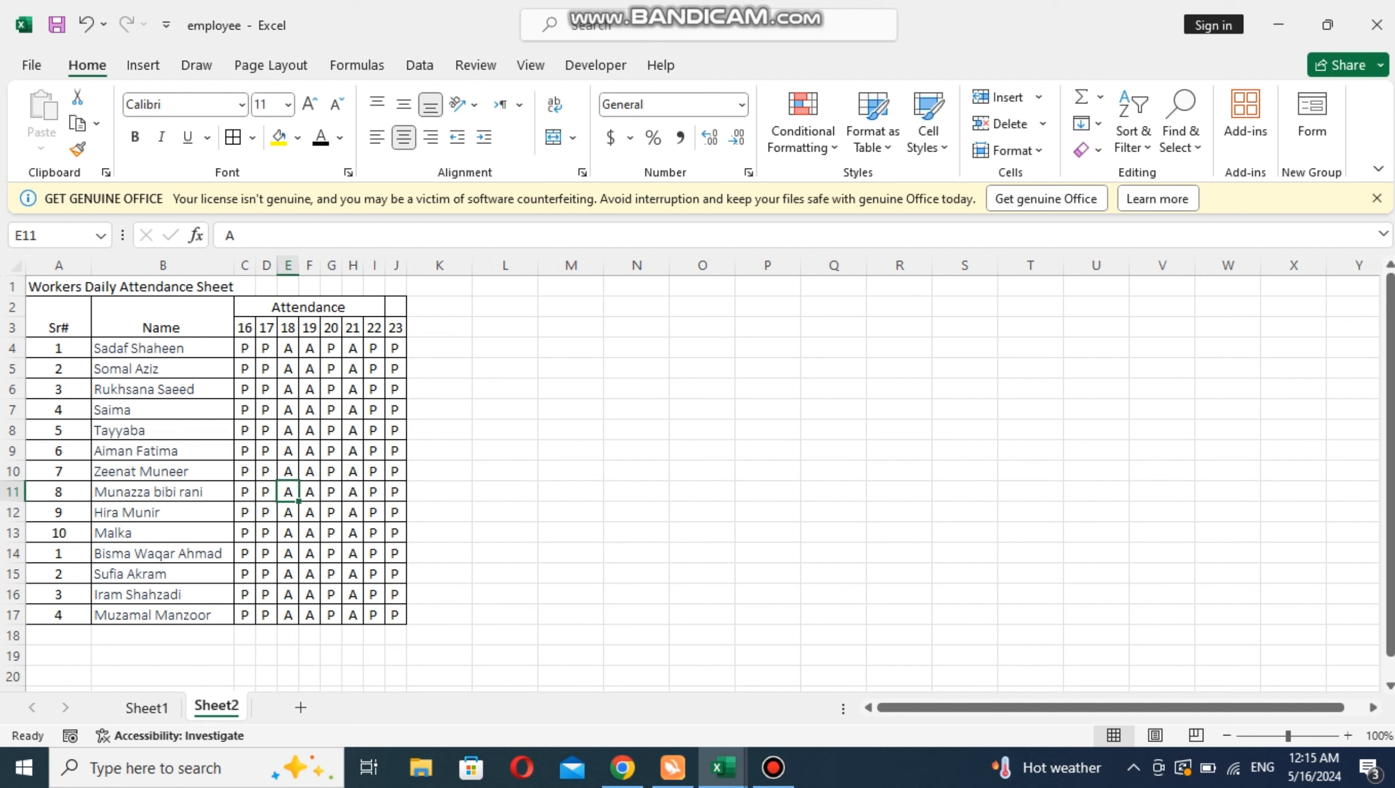
Re-merge and center the Attendance heading across C2:J2 and middle-align the Sr# and Name headings.
{"action": "left_click_drag", "start_coordinate": [331, 308], "coordinate": [396, 308]}
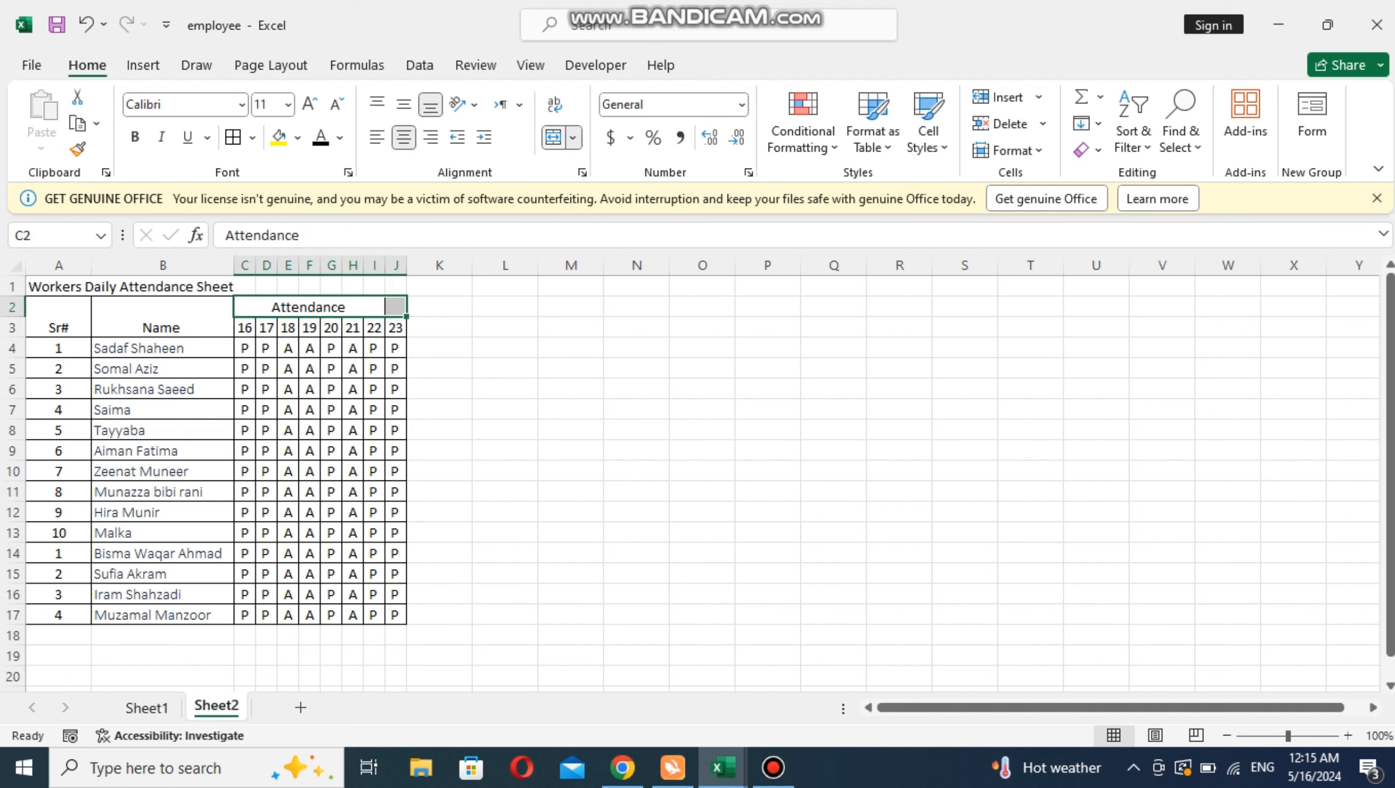
{"action": "left_click", "coordinate": [553, 137]}
{"action": "left_click", "coordinate": [554, 138]}
{"action": "left_click", "coordinate": [352, 431]}
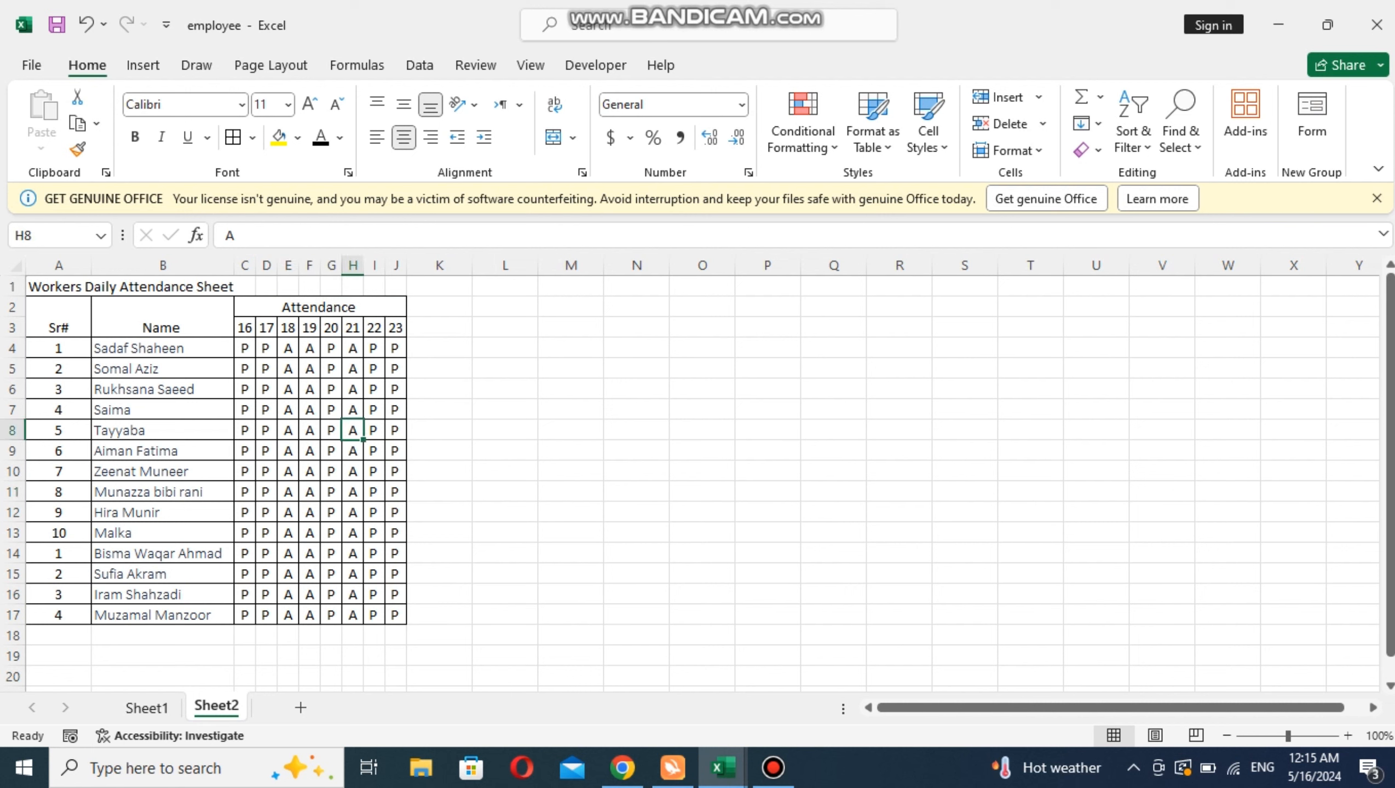
{"action": "left_click_drag", "start_coordinate": [59, 316], "coordinate": [160, 323]}
{"action": "left_click", "coordinate": [403, 104]}
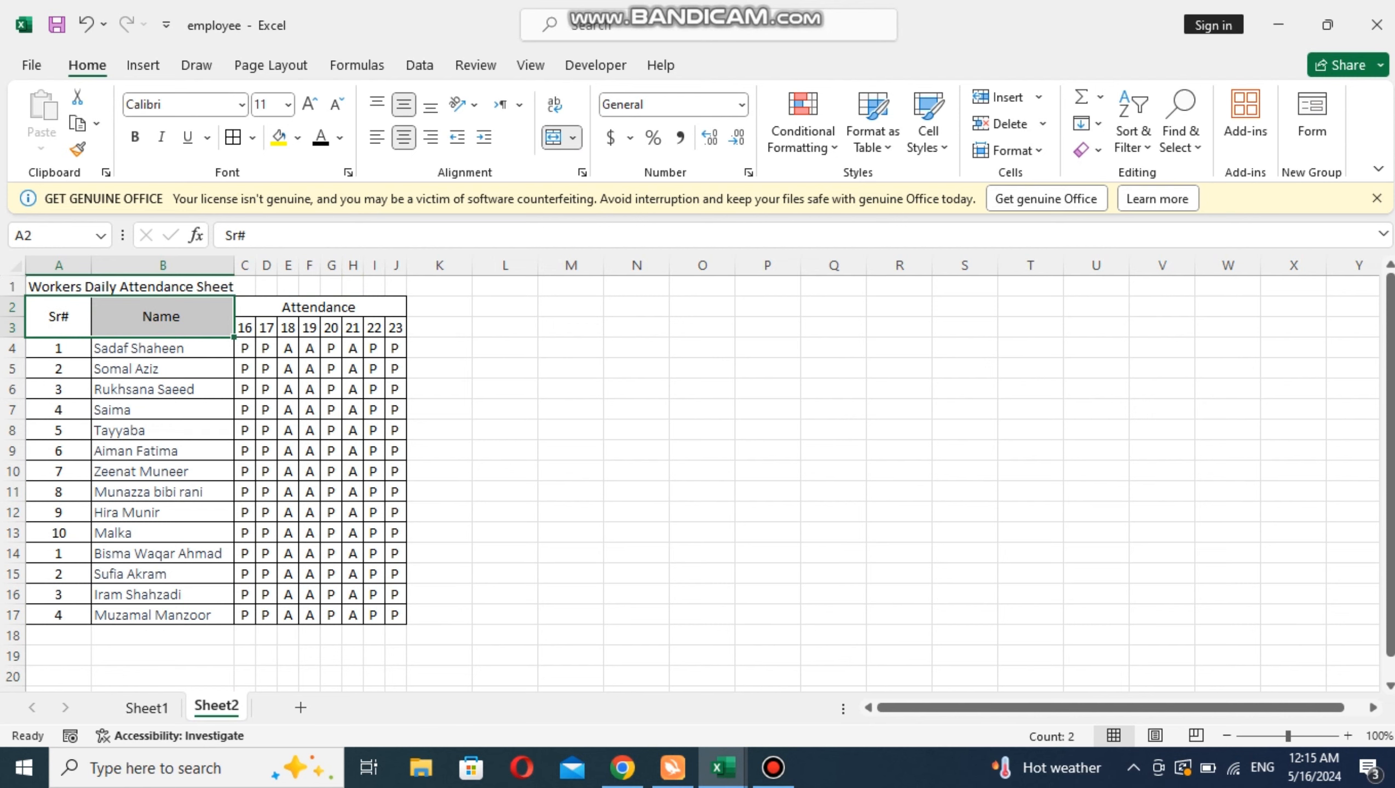
Check the payment schedule headings on Sheet1 and replace the Attendance heading in C2 on Sheet2 with DATE.
{"action": "left_click", "coordinate": [146, 708]}
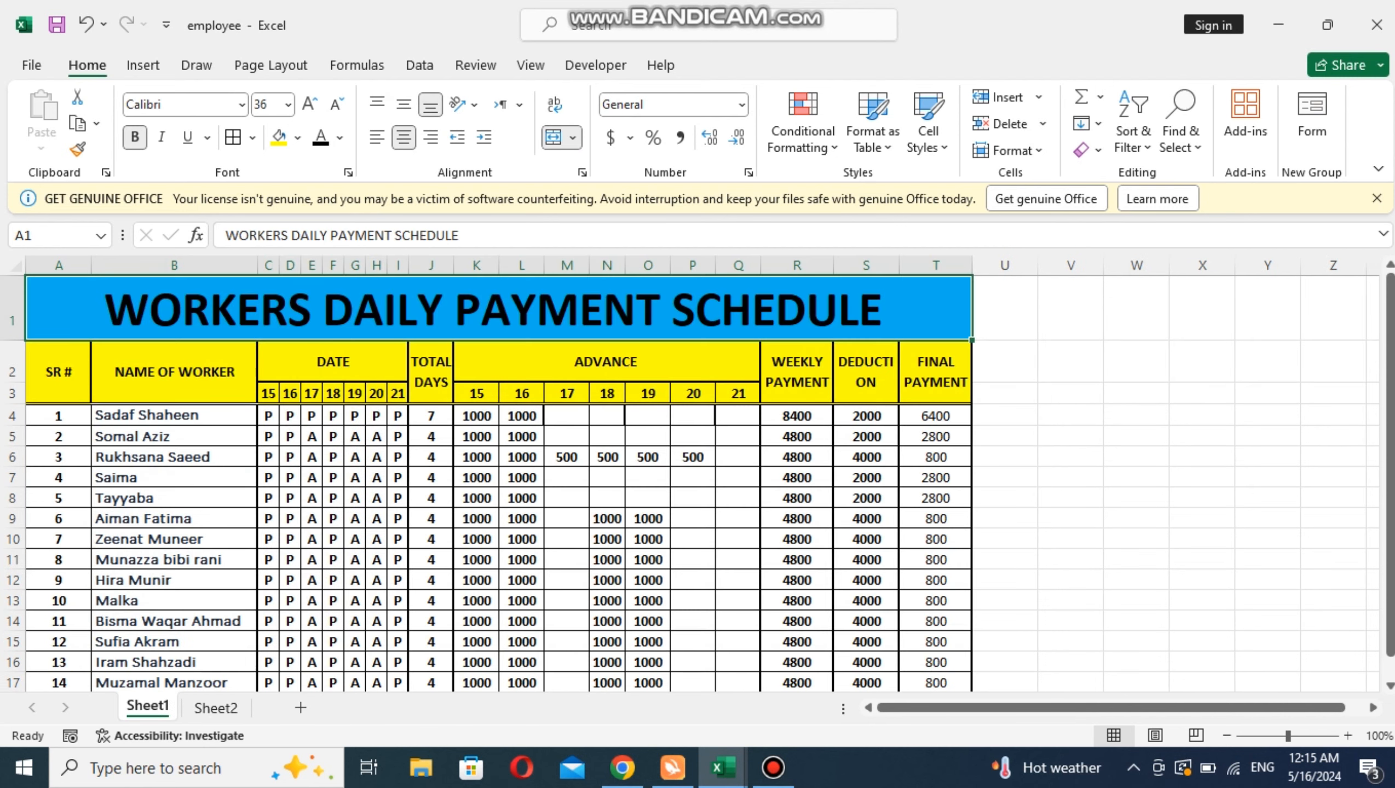
{"action": "left_click", "coordinate": [333, 361]}
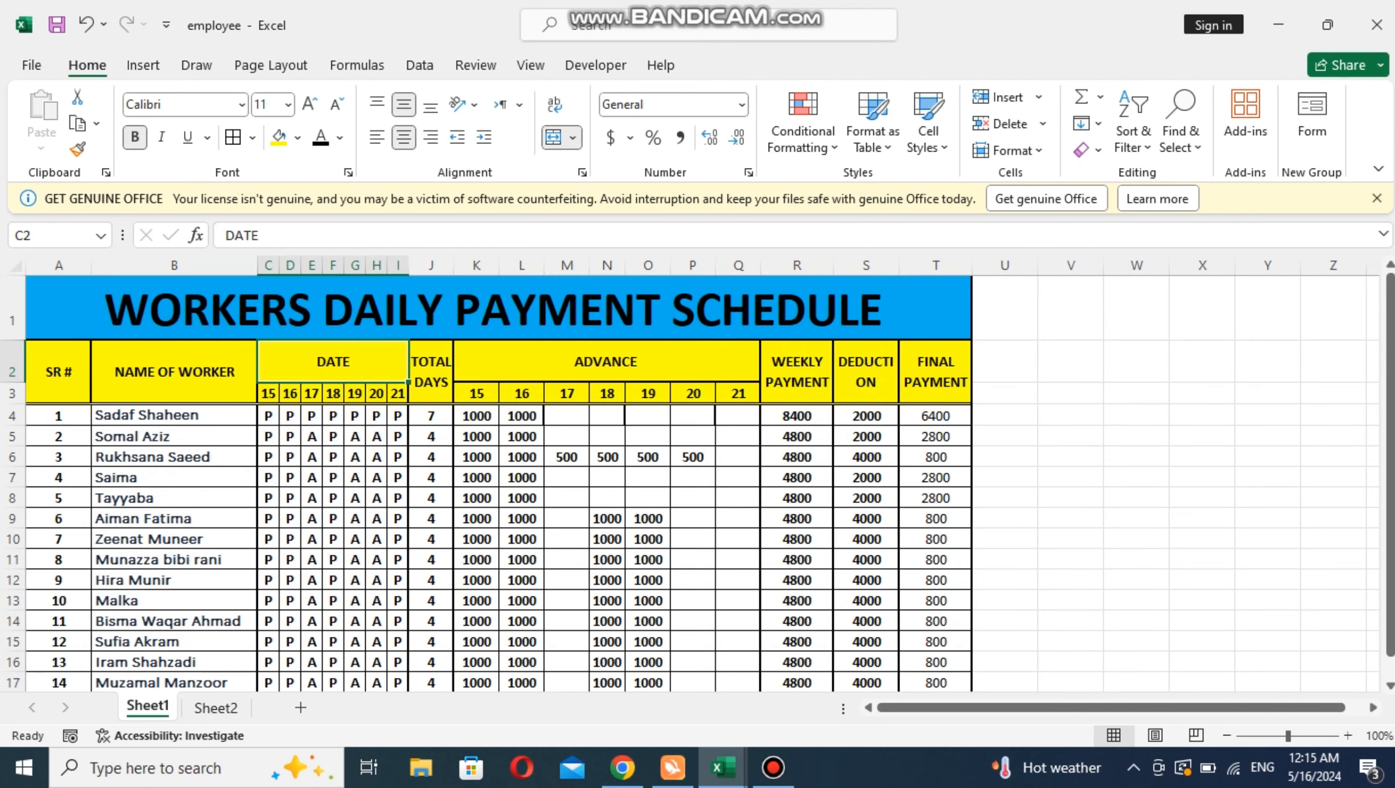
{"action": "left_click", "coordinate": [354, 393]}
{"action": "left_click", "coordinate": [353, 364]}
{"action": "left_click", "coordinate": [431, 372]}
{"action": "left_click", "coordinate": [606, 362]}
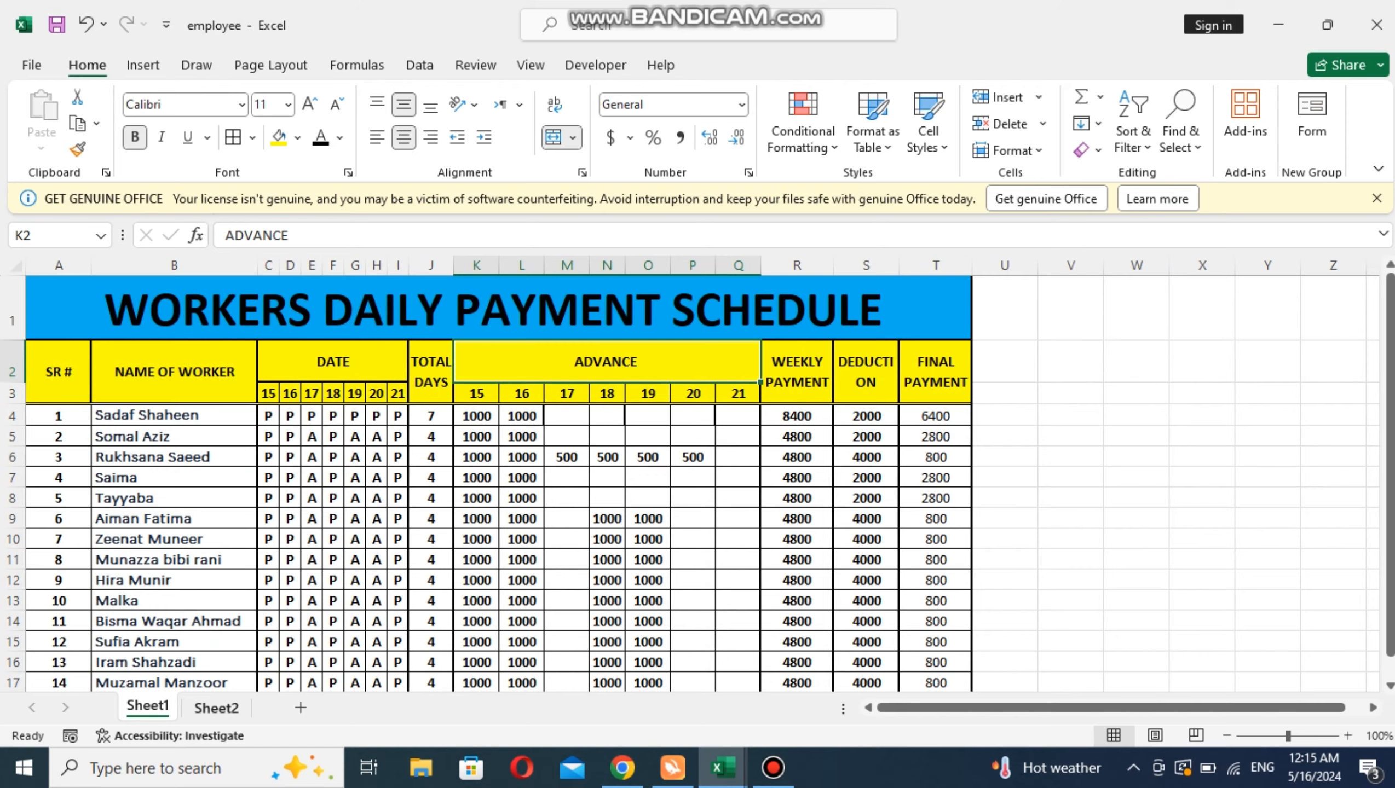
{"action": "left_click", "coordinate": [215, 707]}
{"action": "left_click", "coordinate": [319, 308]}
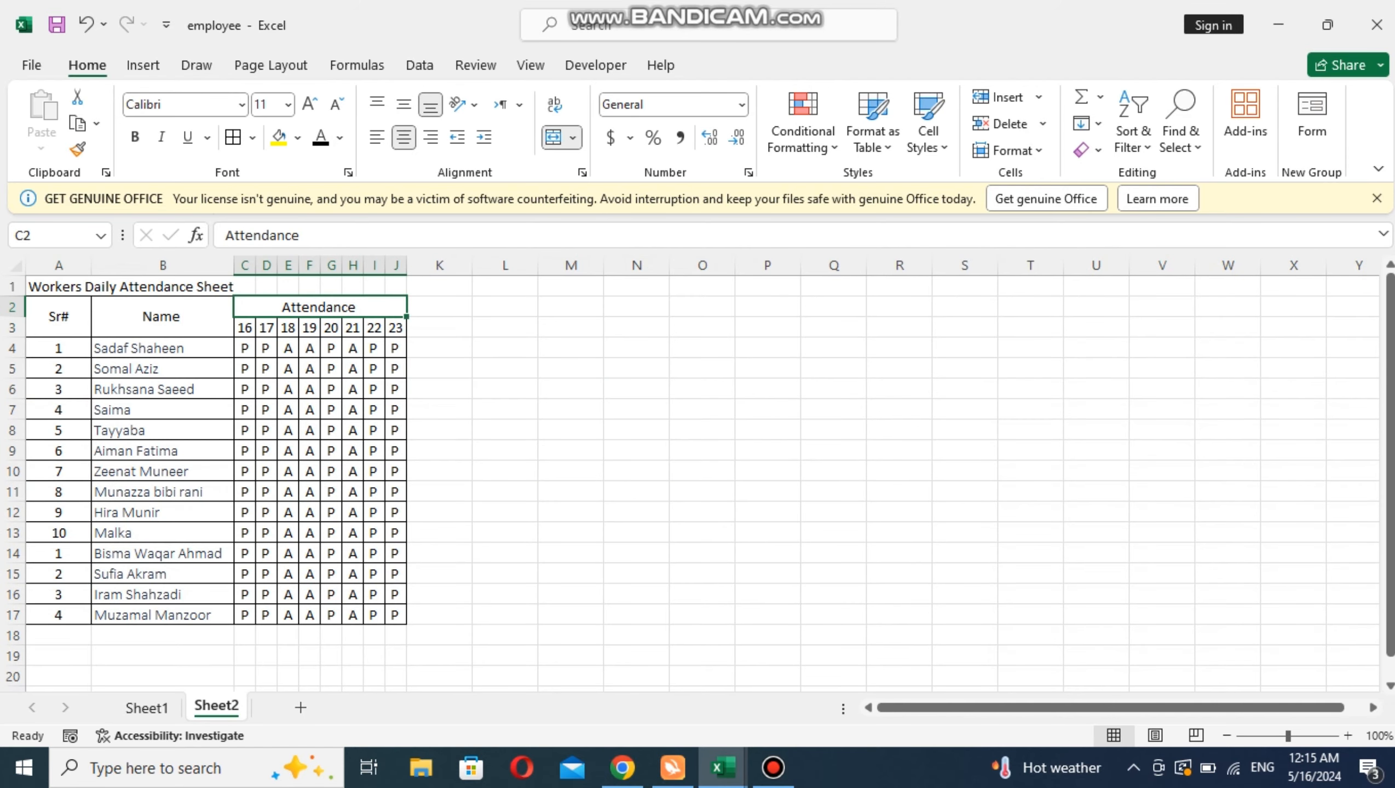
{"action": "type", "text": "dA"}
{"action": "key", "text": "BackSpace"}
{"action": "key", "text": "BackSpace"}
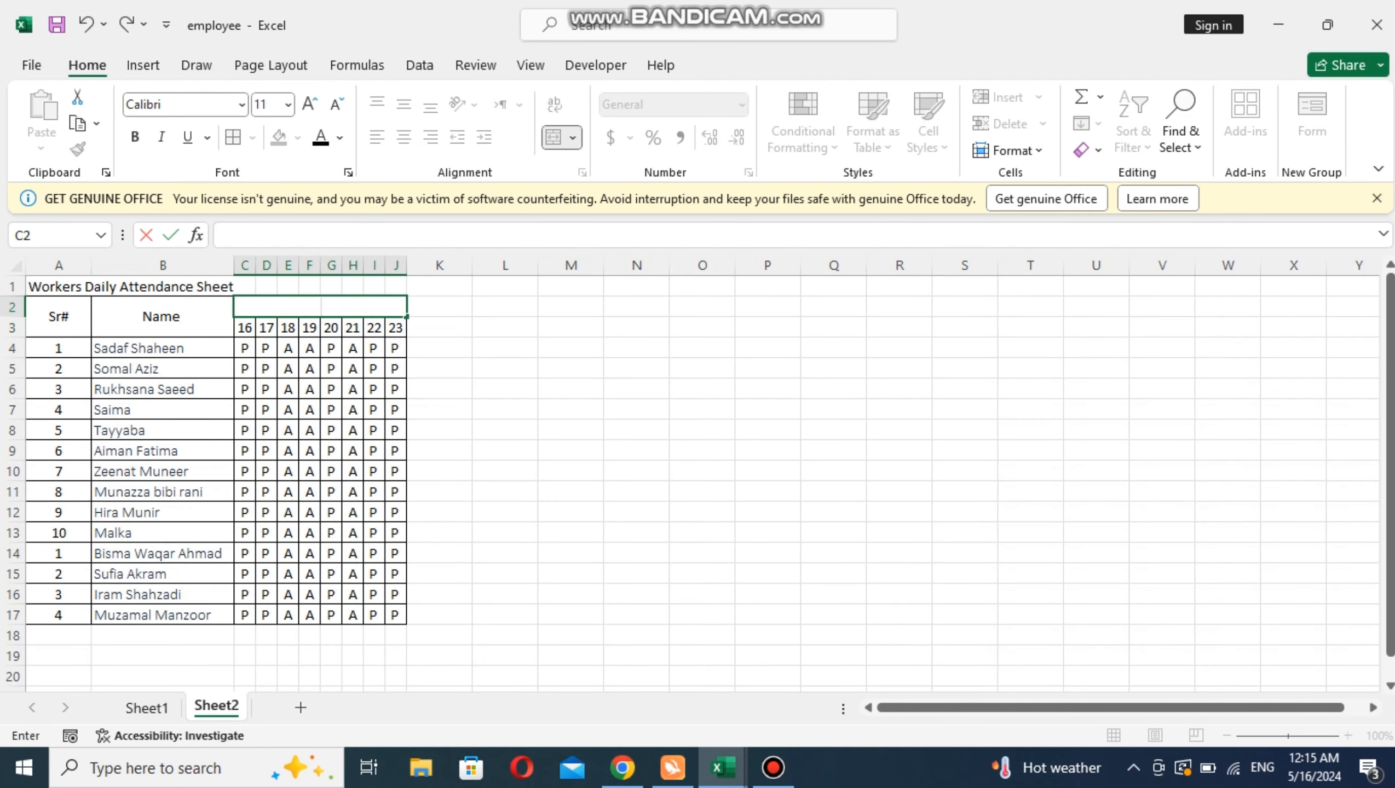
{"action": "type", "text": "DATE"}
{"action": "left_click", "coordinate": [439, 410]}
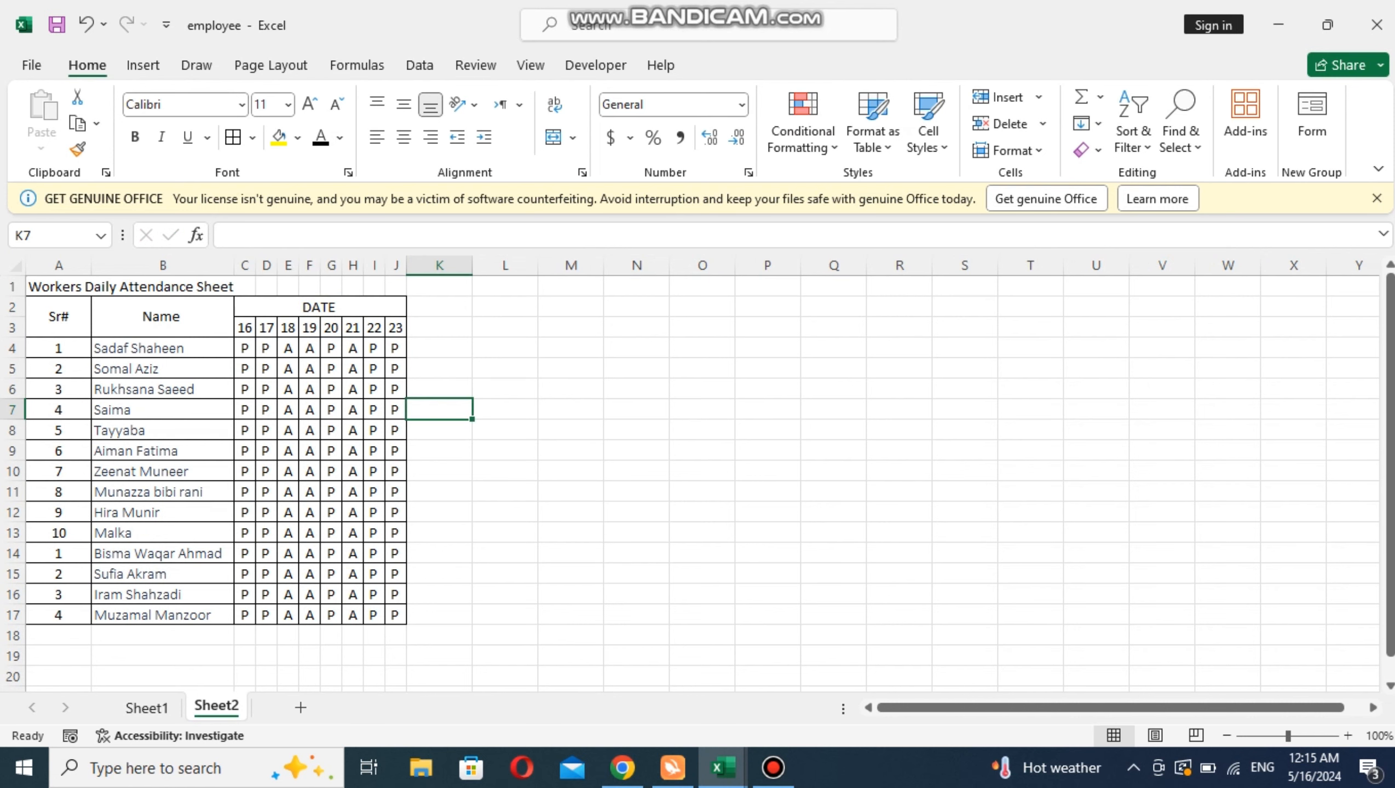
Merge and center cells K2:K3 on Sheet2 and enter the heading TORAL DAYS.
{"action": "left_click_drag", "start_coordinate": [439, 307], "coordinate": [439, 328]}
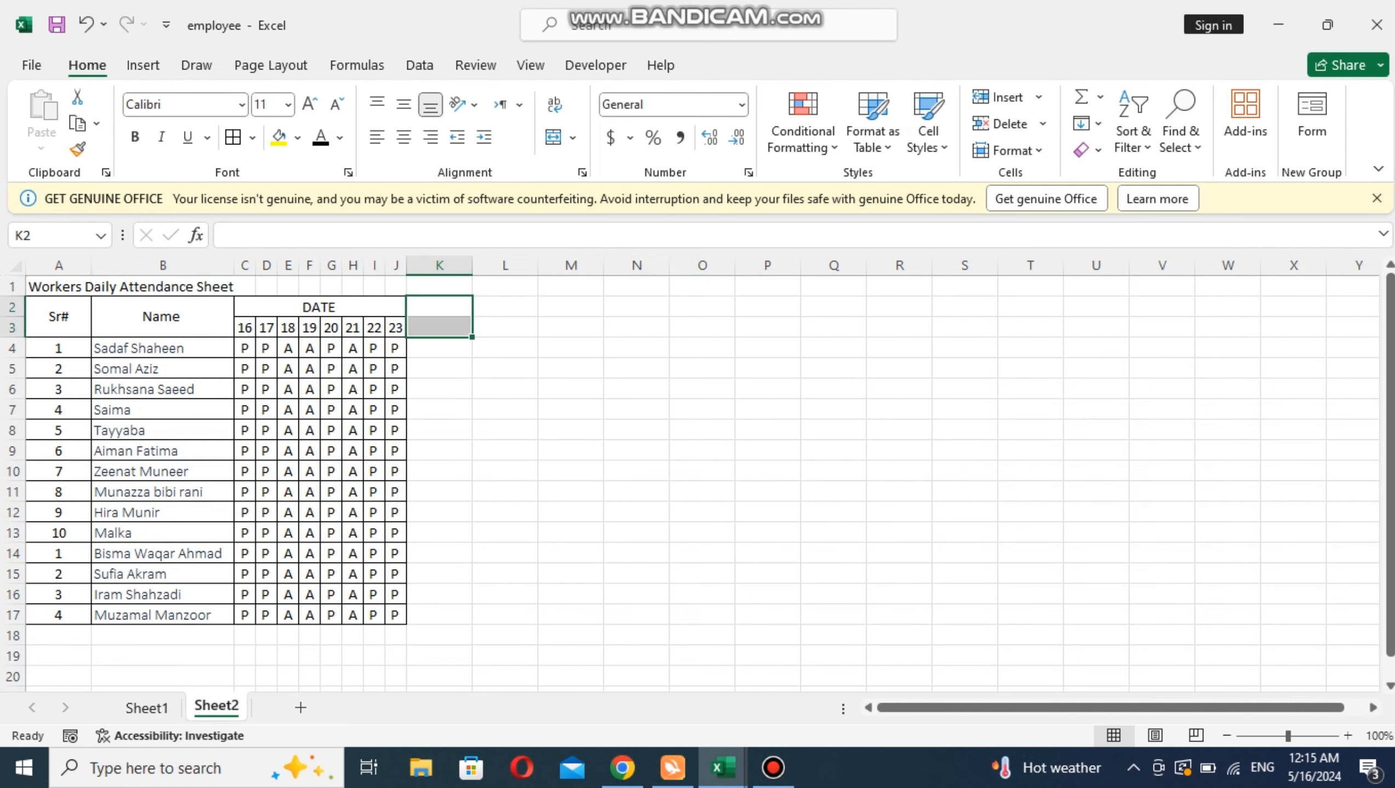
{"action": "left_click", "coordinate": [553, 136]}
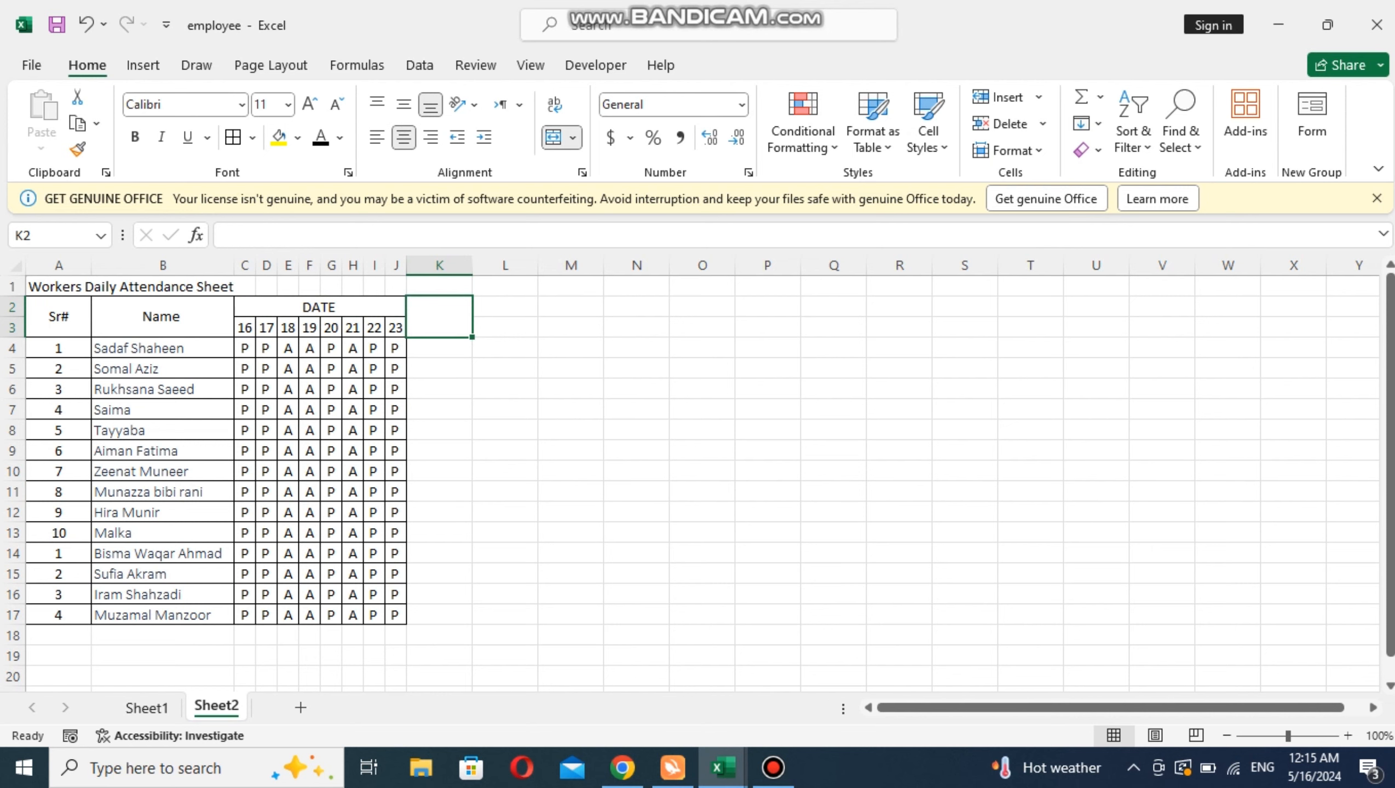
{"action": "left_click", "coordinate": [146, 708]}
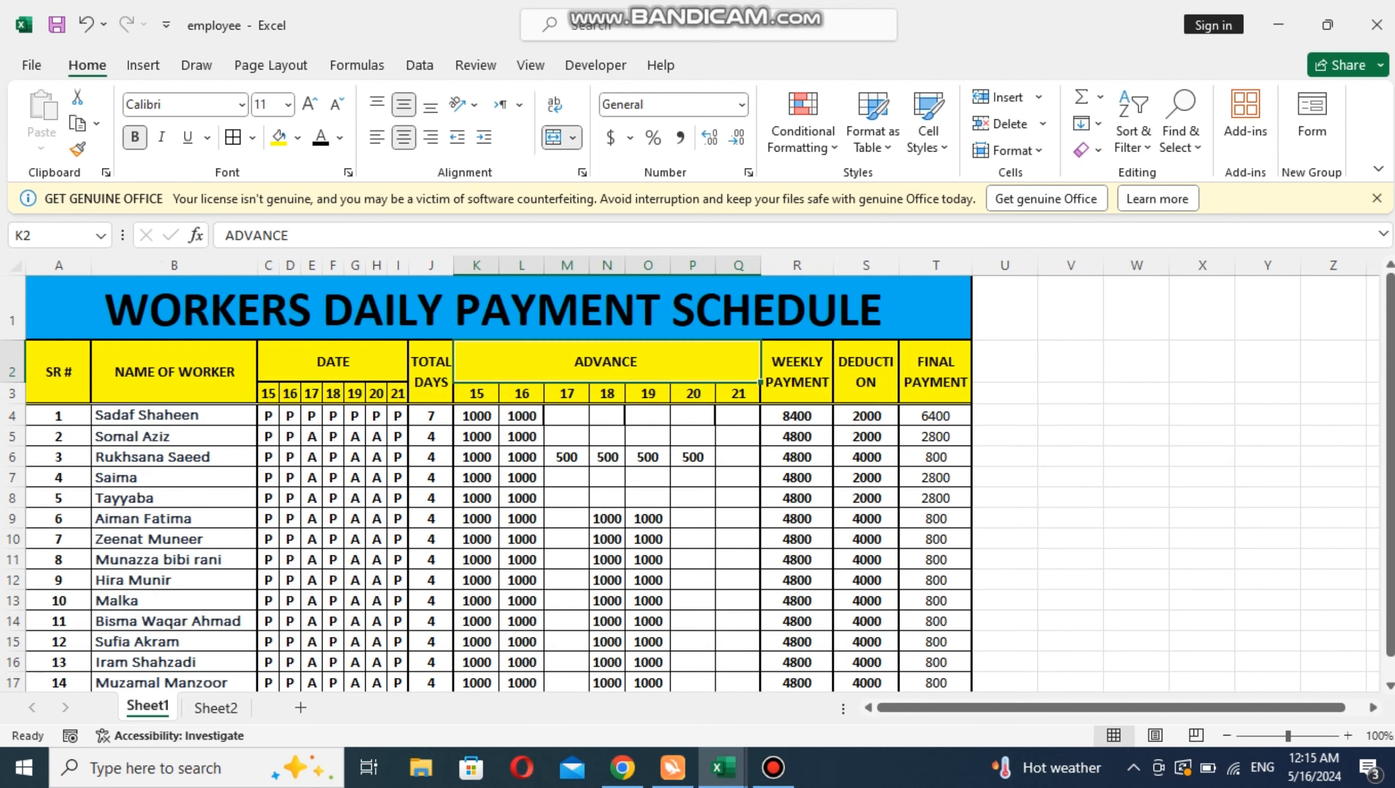
{"action": "left_click", "coordinate": [216, 708]}
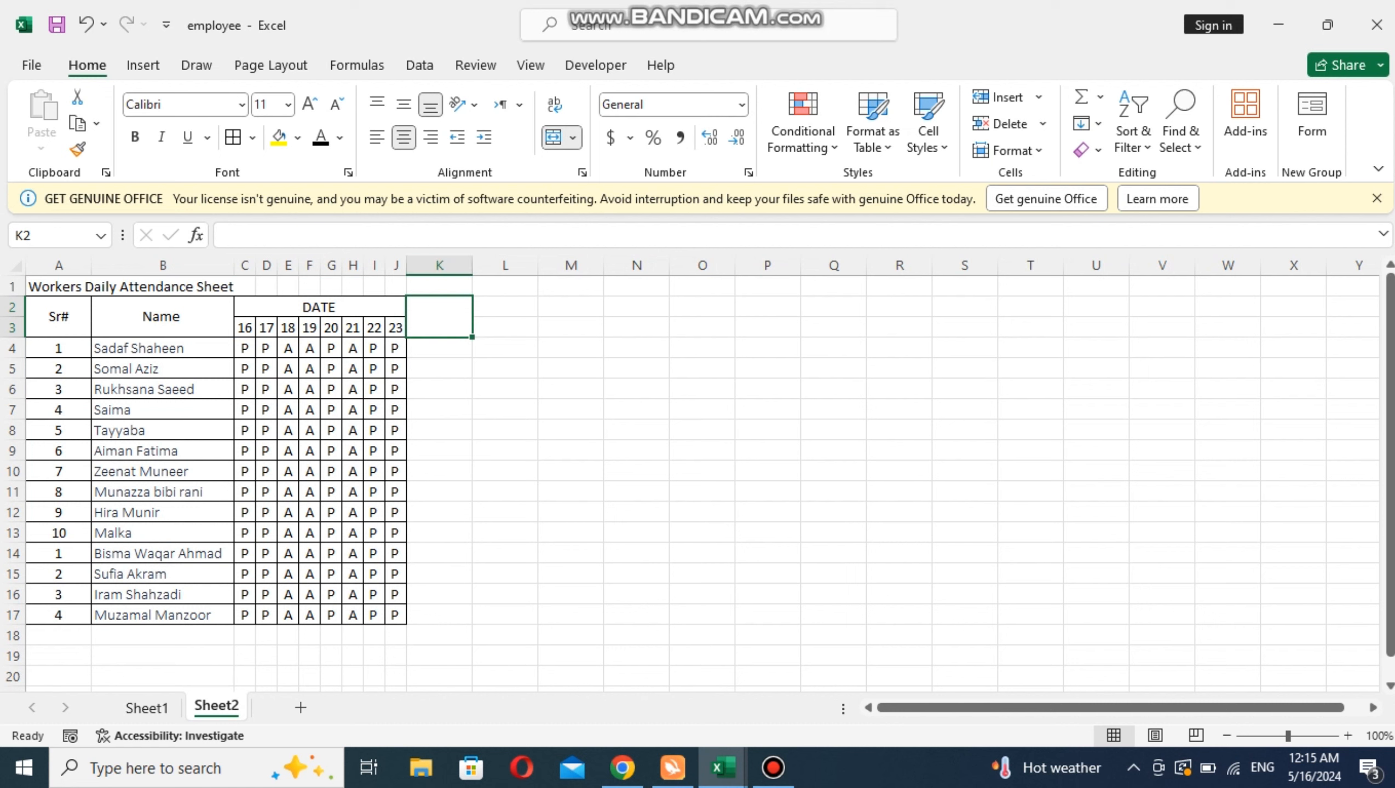
{"action": "type", "text": "TOR"}
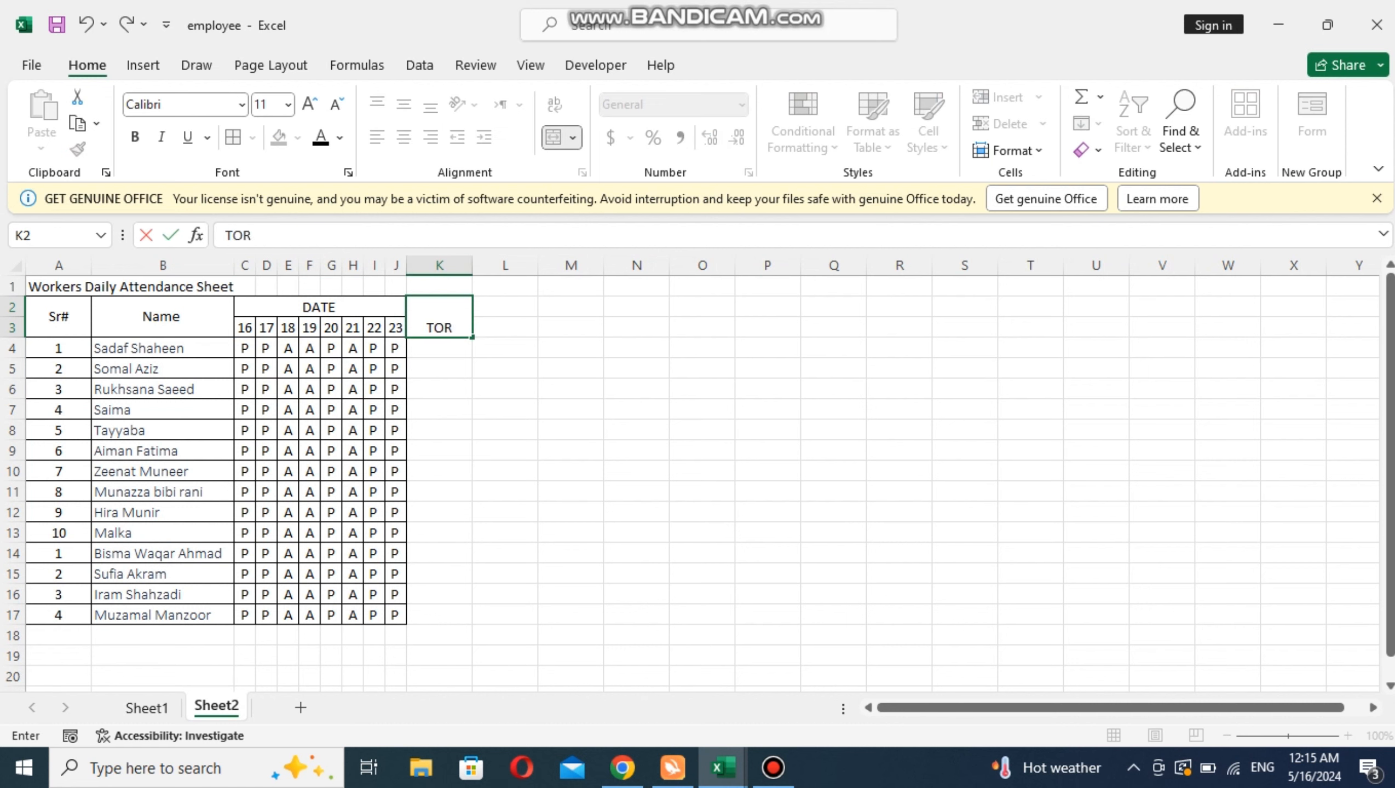
{"action": "type", "text": "AL DAYS"}
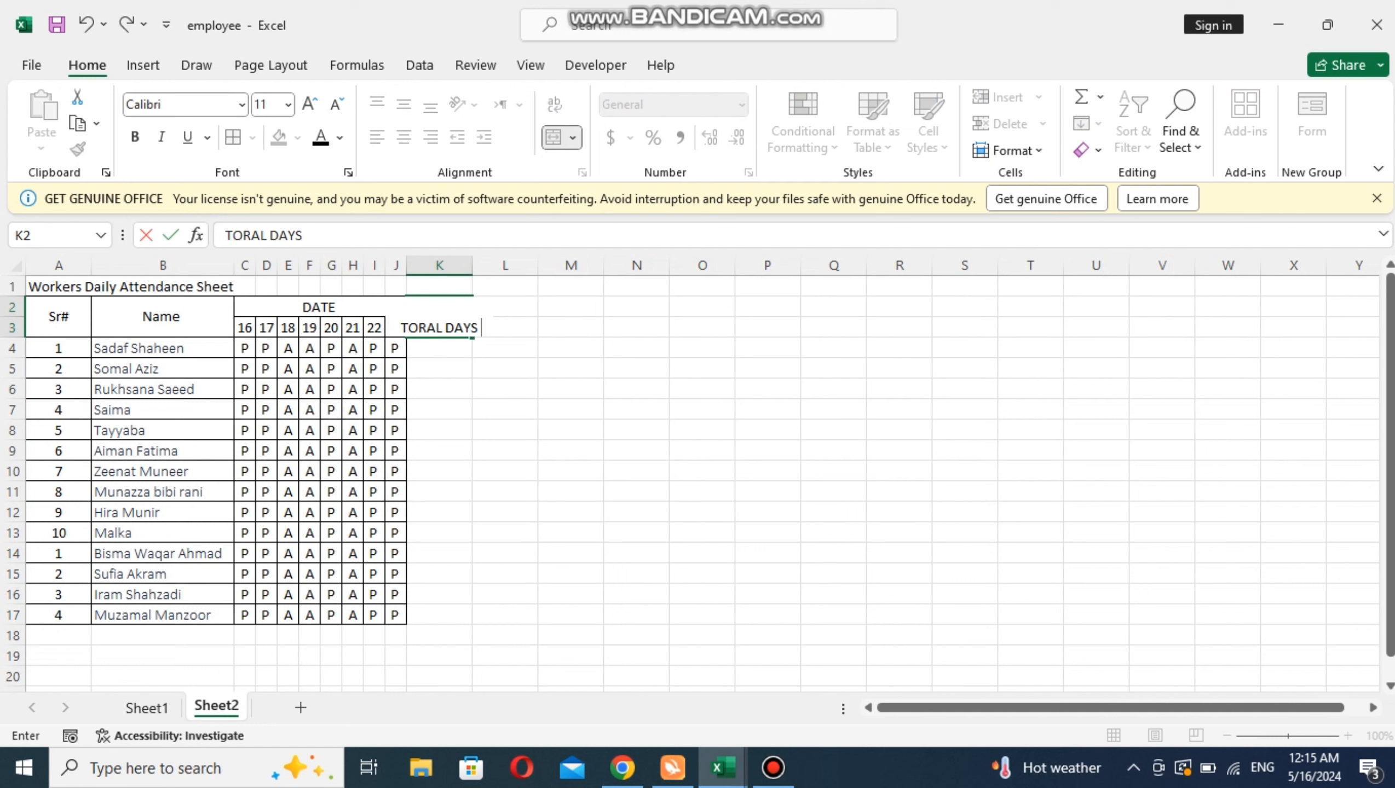
{"action": "left_click", "coordinate": [352, 451]}
Wrap the text of the heading in merged cell K2.
{"action": "left_click", "coordinate": [439, 317]}
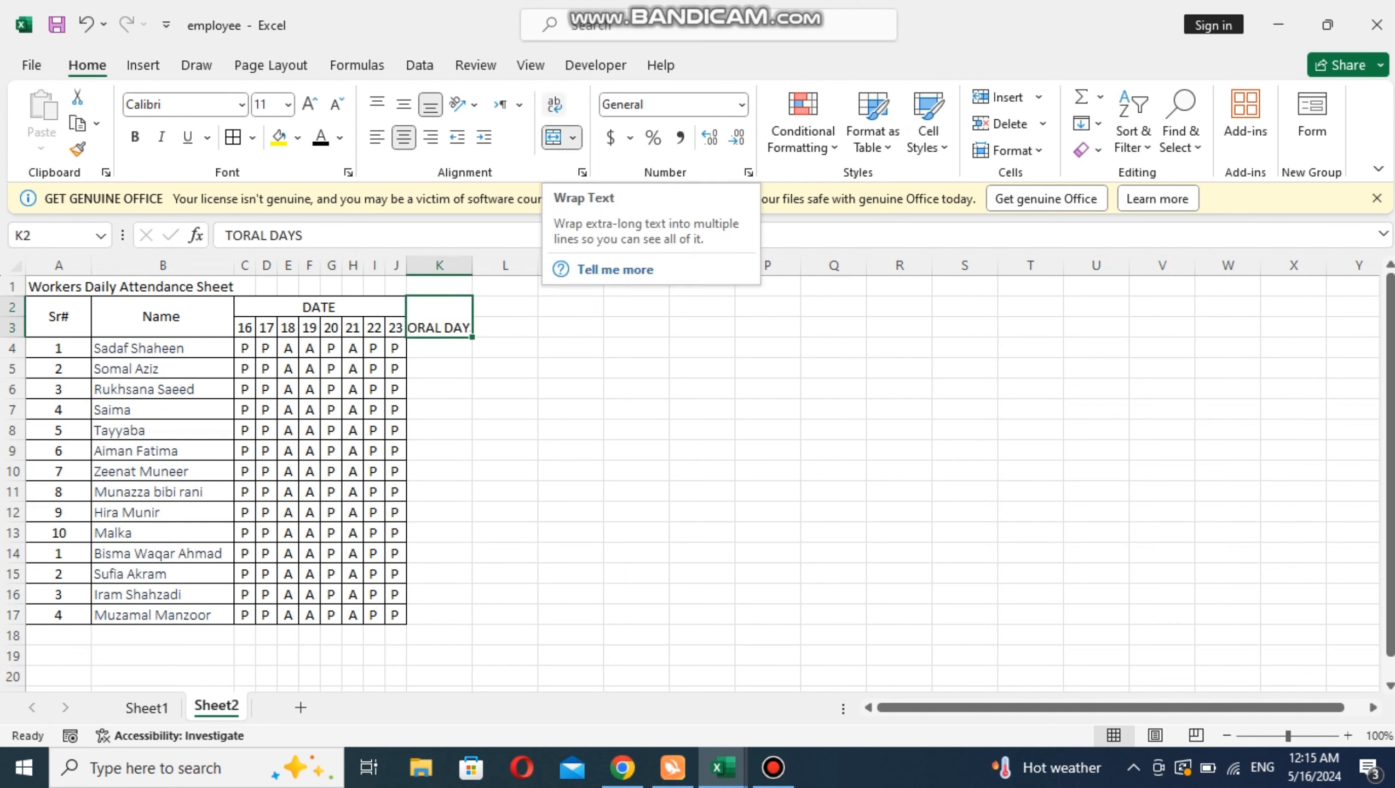
{"action": "left_click", "coordinate": [553, 104]}
{"action": "left_click", "coordinate": [373, 431]}
Apply all borders to the range C2:K17, including the new days column.
{"action": "left_click_drag", "start_coordinate": [308, 307], "coordinate": [505, 615]}
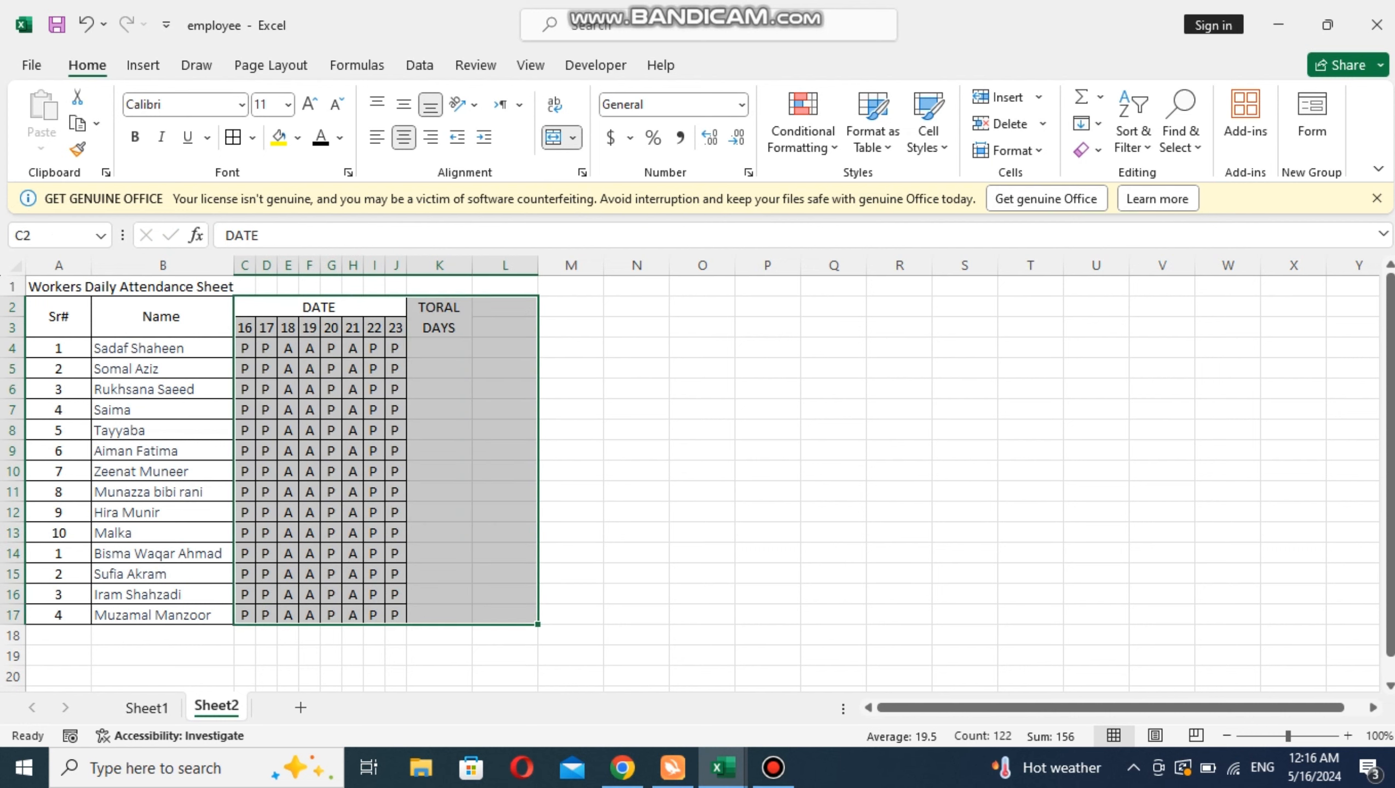
{"action": "left_click", "coordinate": [571, 458]}
{"action": "left_click_drag", "start_coordinate": [319, 307], "coordinate": [439, 614]}
{"action": "left_click", "coordinate": [233, 138]}
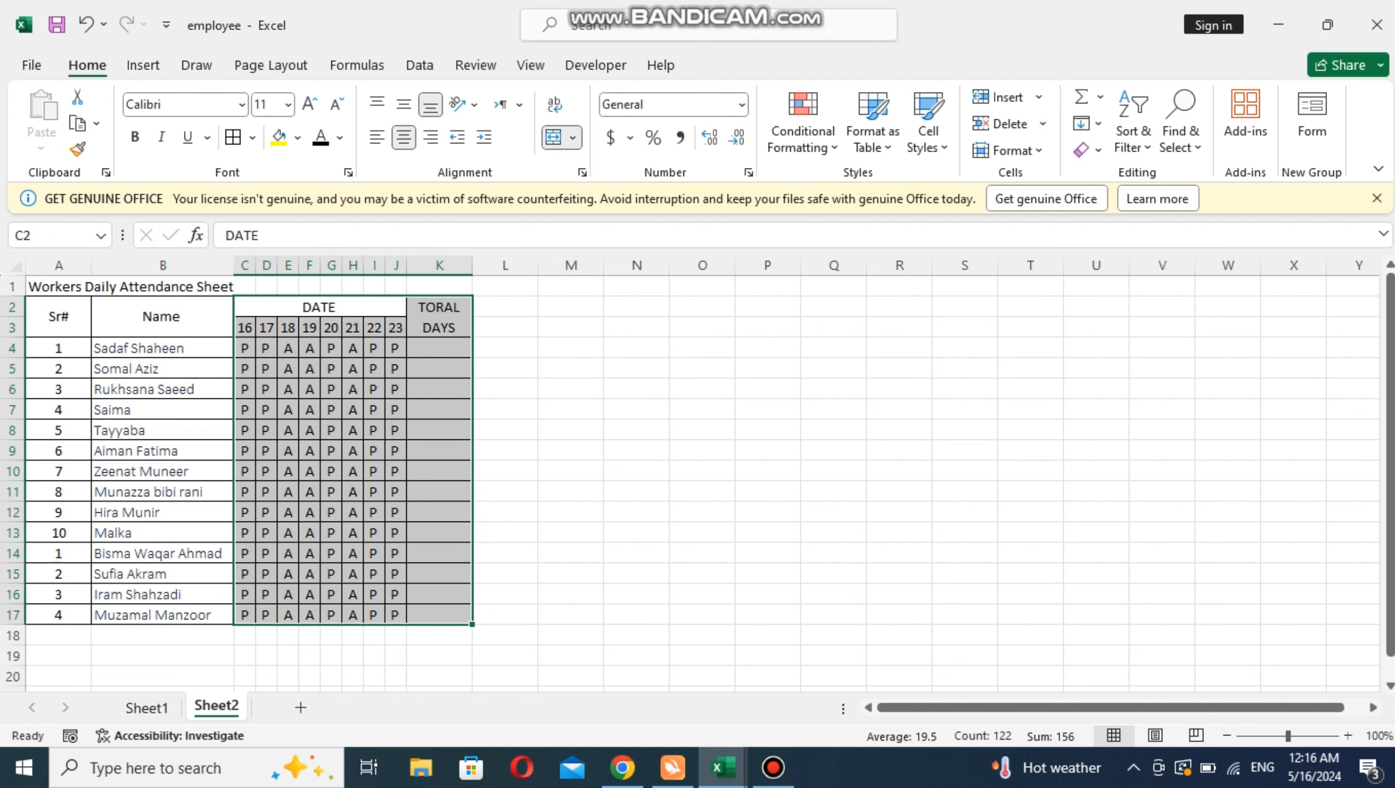
{"action": "left_click", "coordinate": [439, 451]}
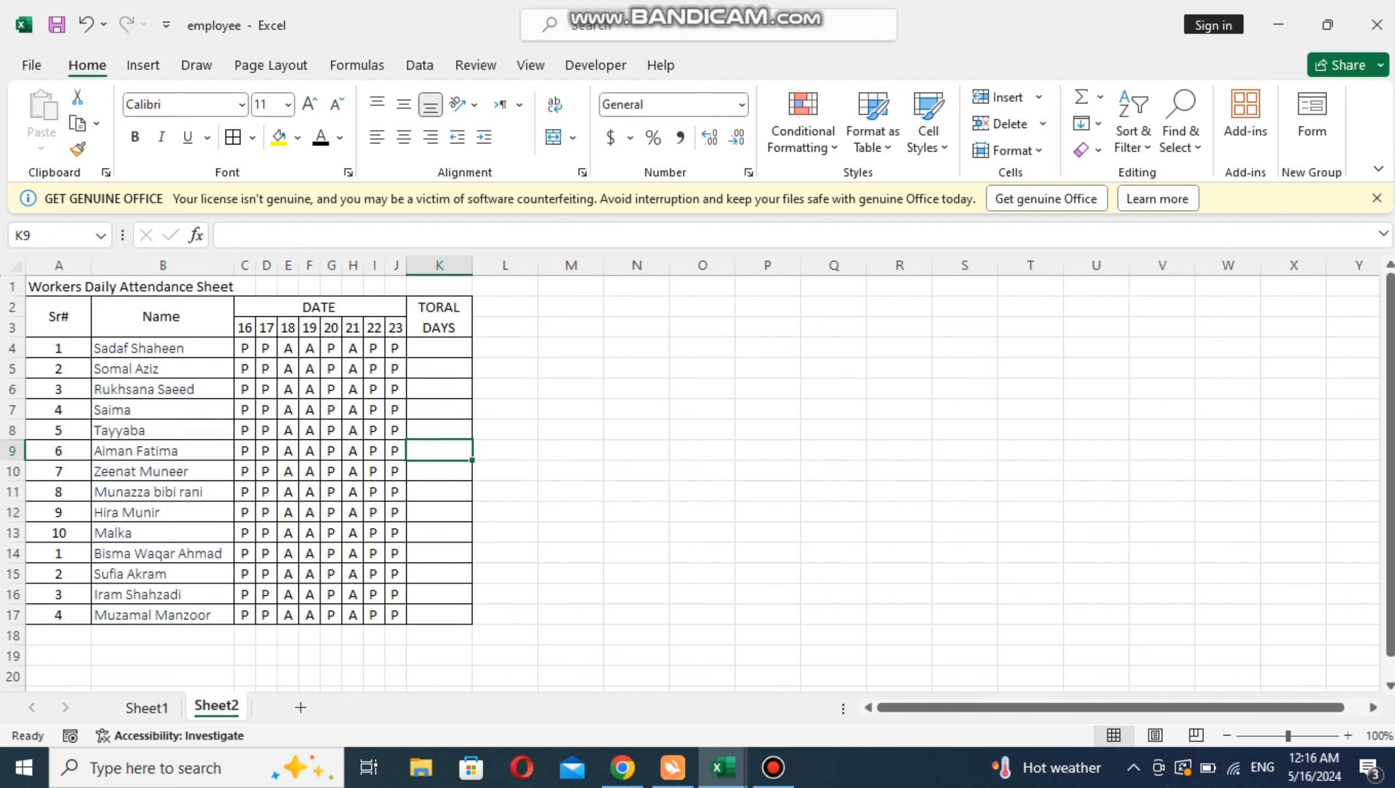
Examine the DATE, TOTAL DAYS and ADVANCE headings of the payment schedule on Sheet1 and return to Sheet2.
{"action": "left_click", "coordinate": [439, 317]}
{"action": "left_click", "coordinate": [505, 307]}
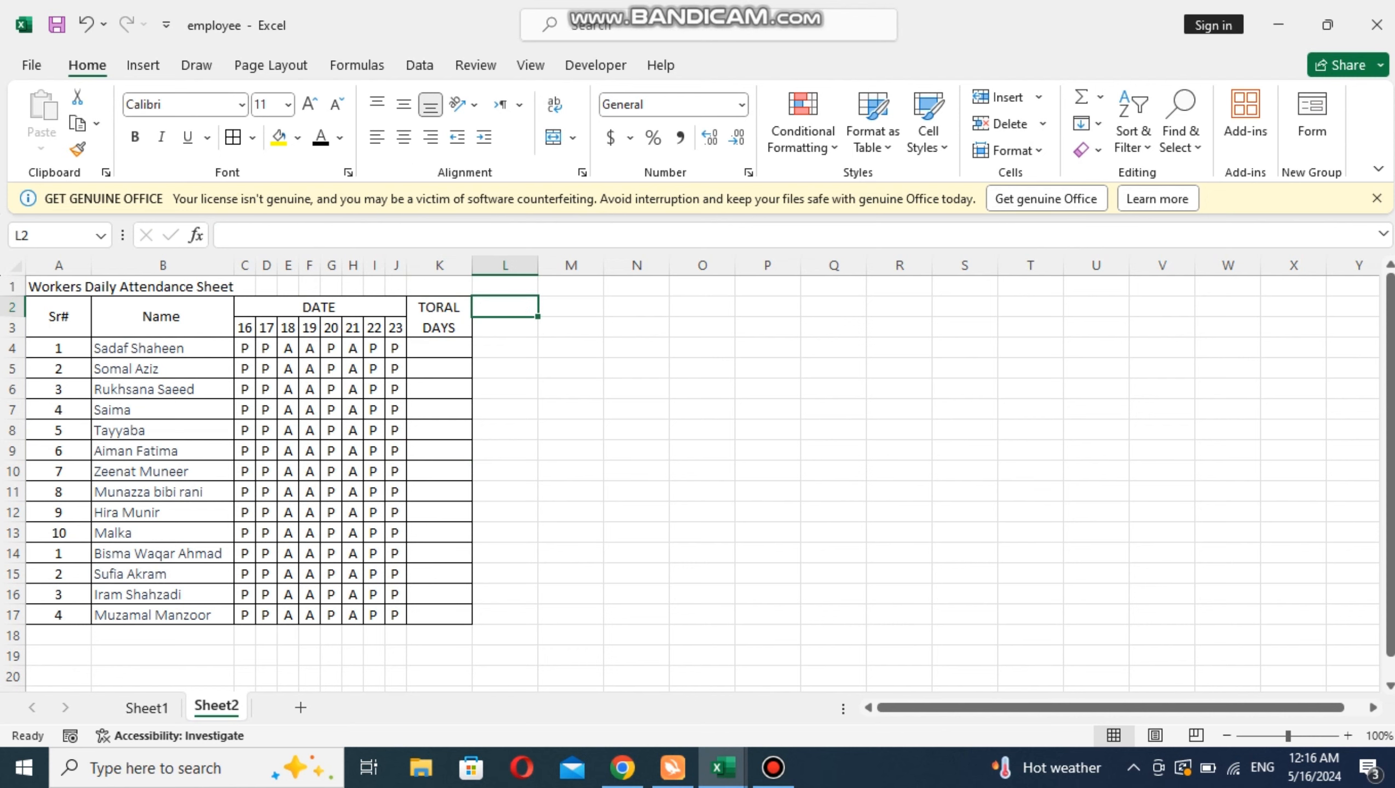
{"action": "left_click", "coordinate": [146, 707]}
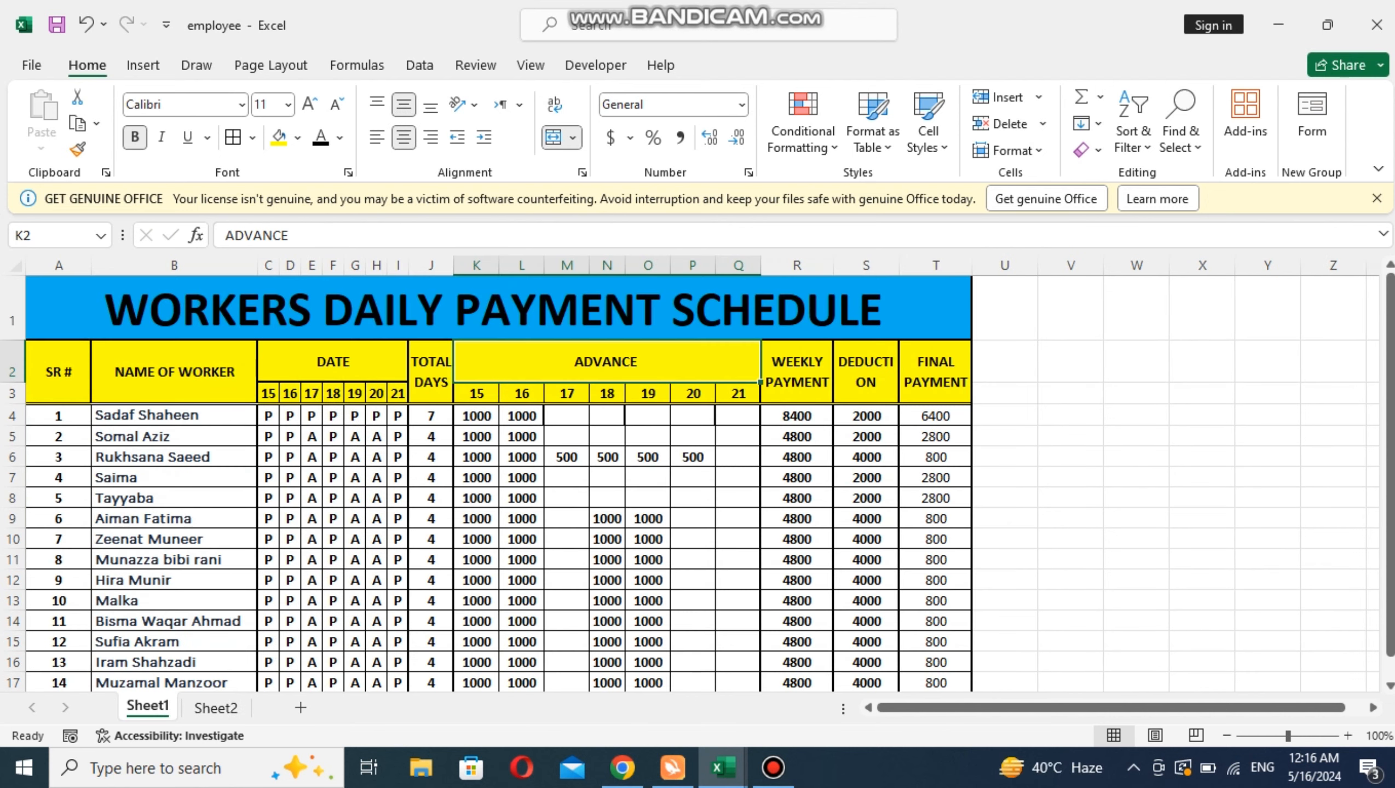
{"action": "left_click", "coordinate": [333, 362]}
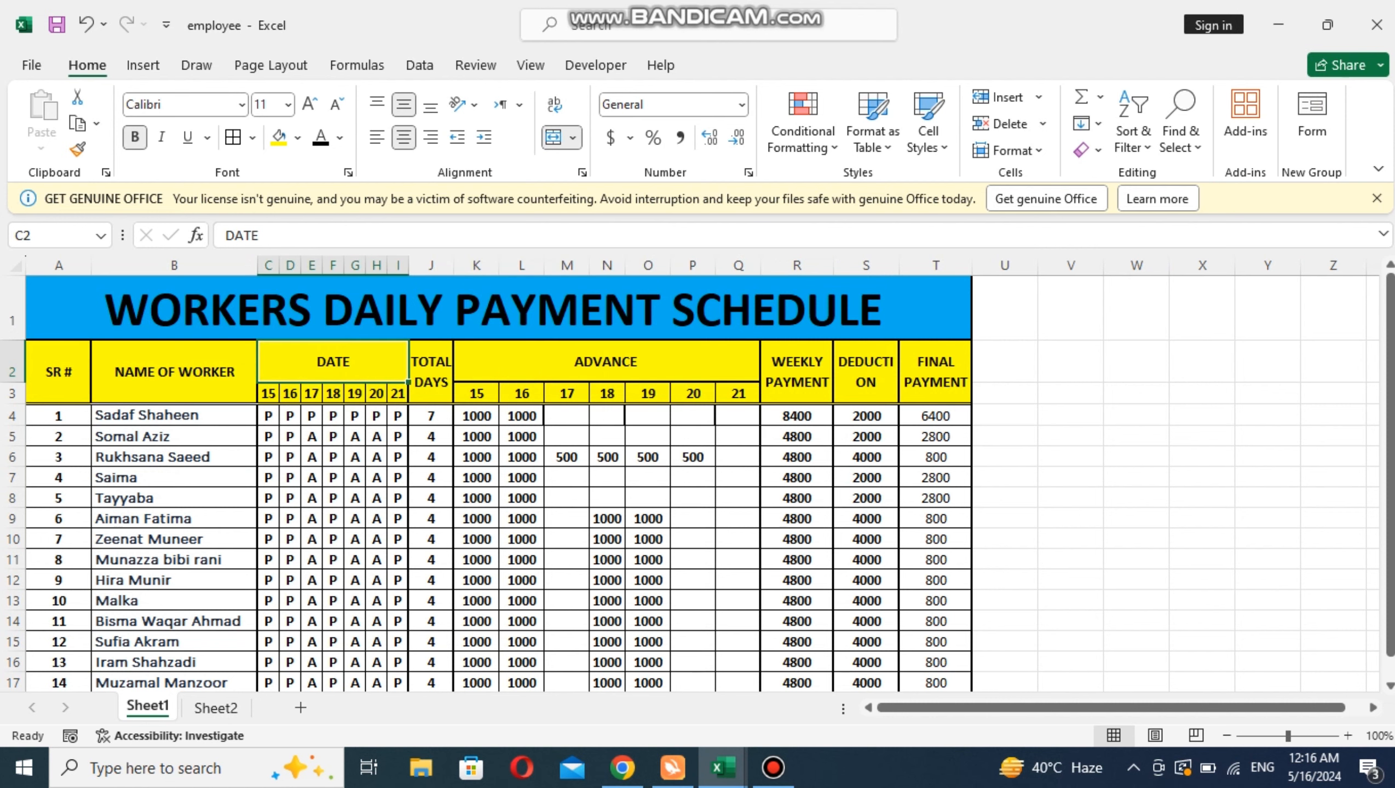
{"action": "left_click", "coordinate": [430, 372]}
{"action": "left_click", "coordinate": [606, 362]}
{"action": "left_click", "coordinate": [216, 708]}
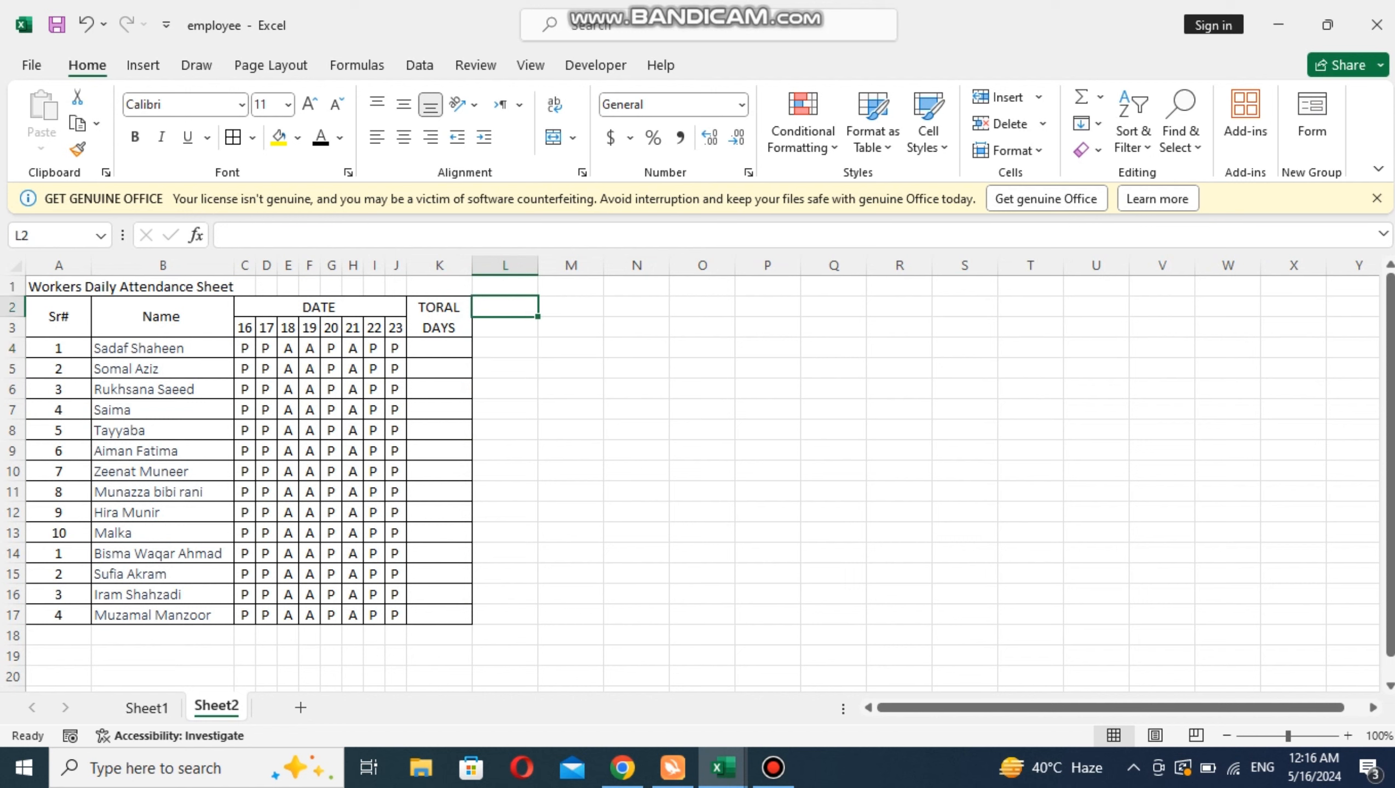
{"action": "left_click_drag", "start_coordinate": [504, 306], "coordinate": [504, 327]}
{"action": "left_click", "coordinate": [505, 389]}
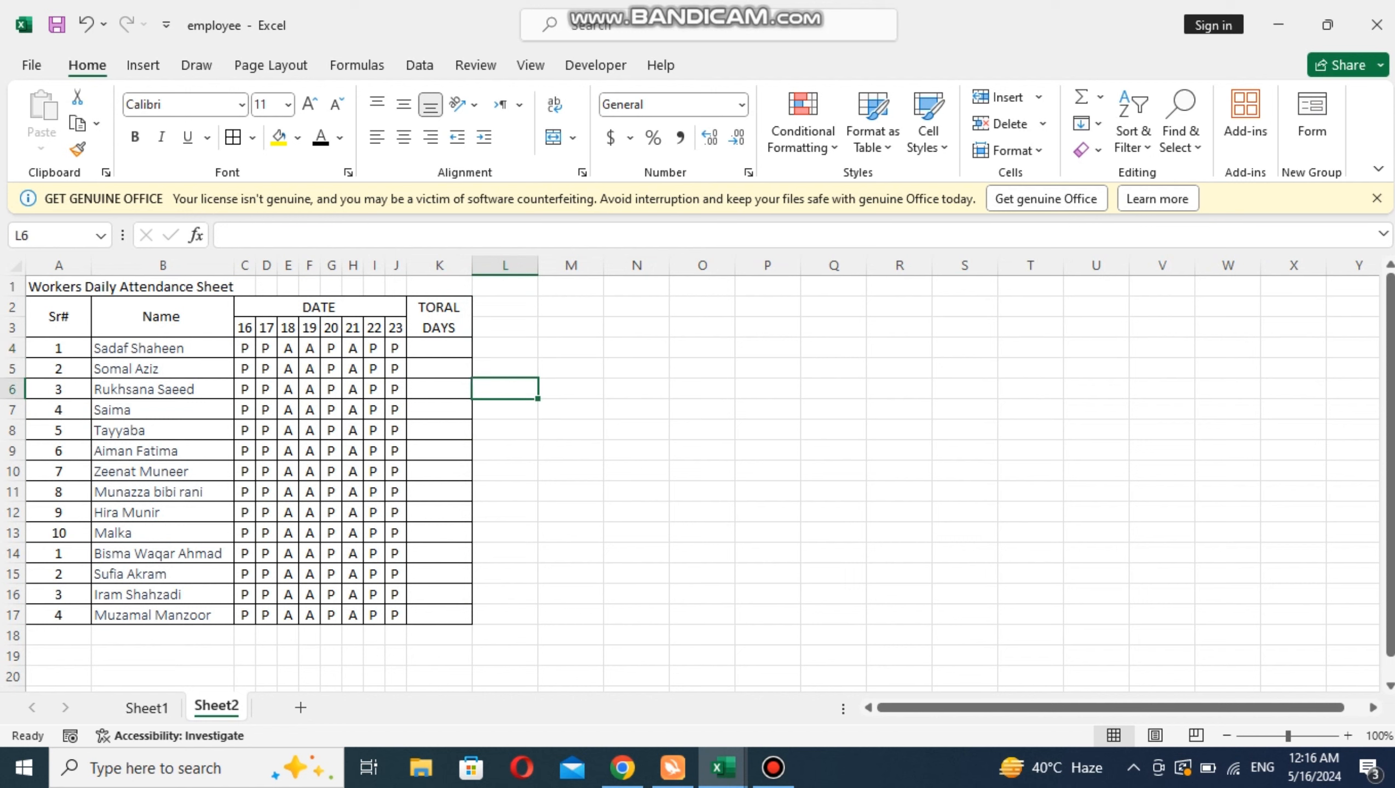
Copy the DATE block C2:J17 and paste it starting at cell L2.
{"action": "left_click_drag", "start_coordinate": [319, 307], "coordinate": [395, 614]}
{"action": "key", "text": "ctrl+c"}
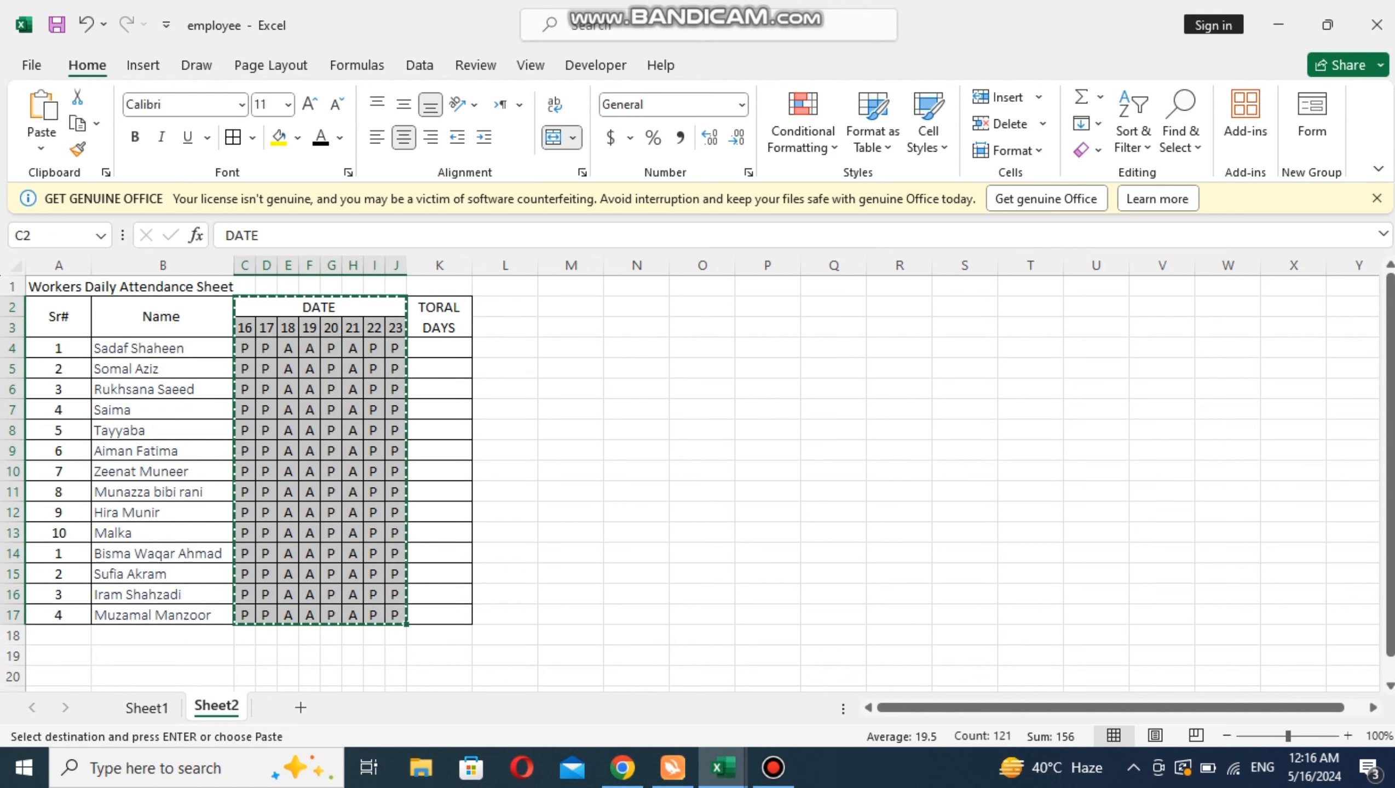
{"action": "left_click", "coordinate": [504, 307]}
{"action": "key", "text": "ctrl+v"}
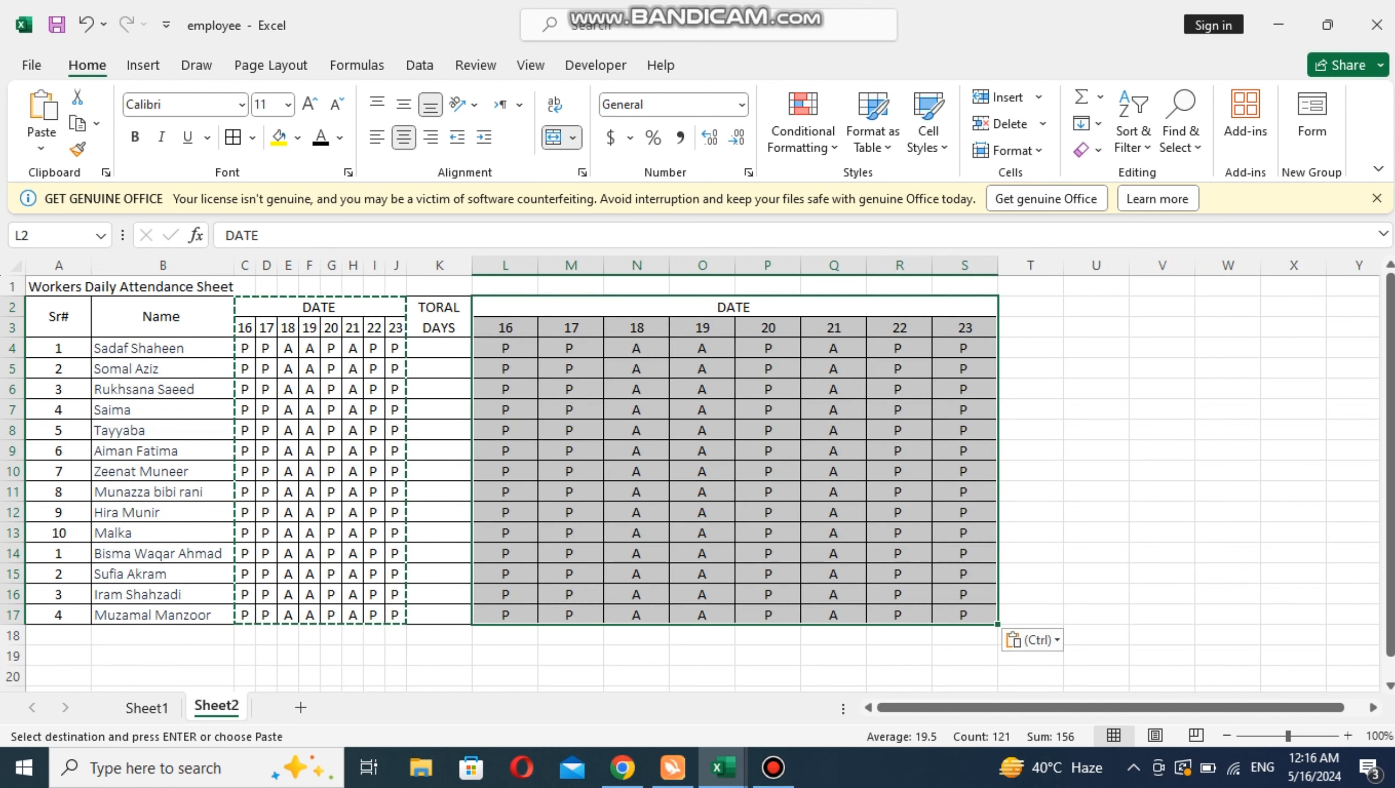
AutoFit the widths of columns L through S and clear the copy selection.
{"action": "left_click_drag", "start_coordinate": [504, 265], "coordinate": [971, 265]}
{"action": "double_click", "coordinate": [933, 265]}
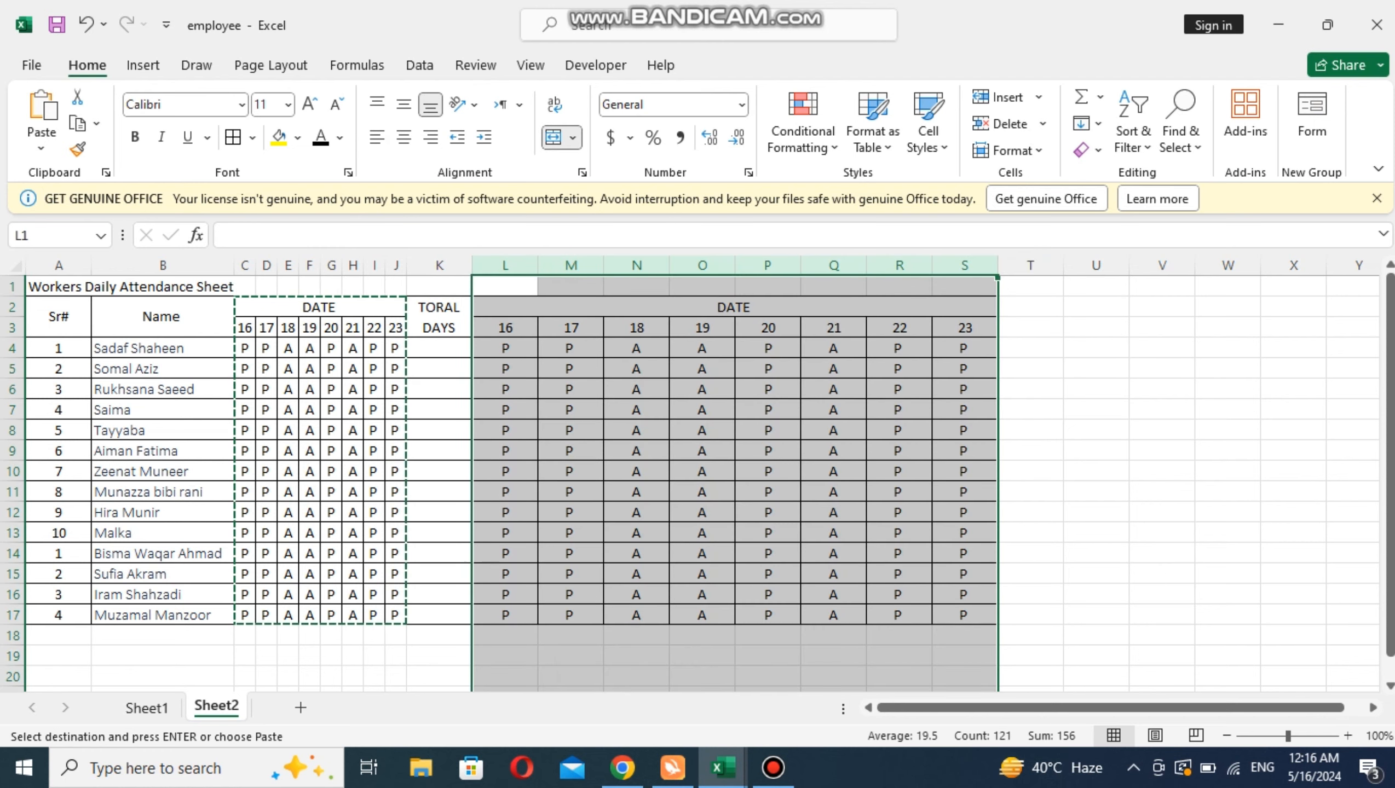
{"action": "key", "text": "Escape"}
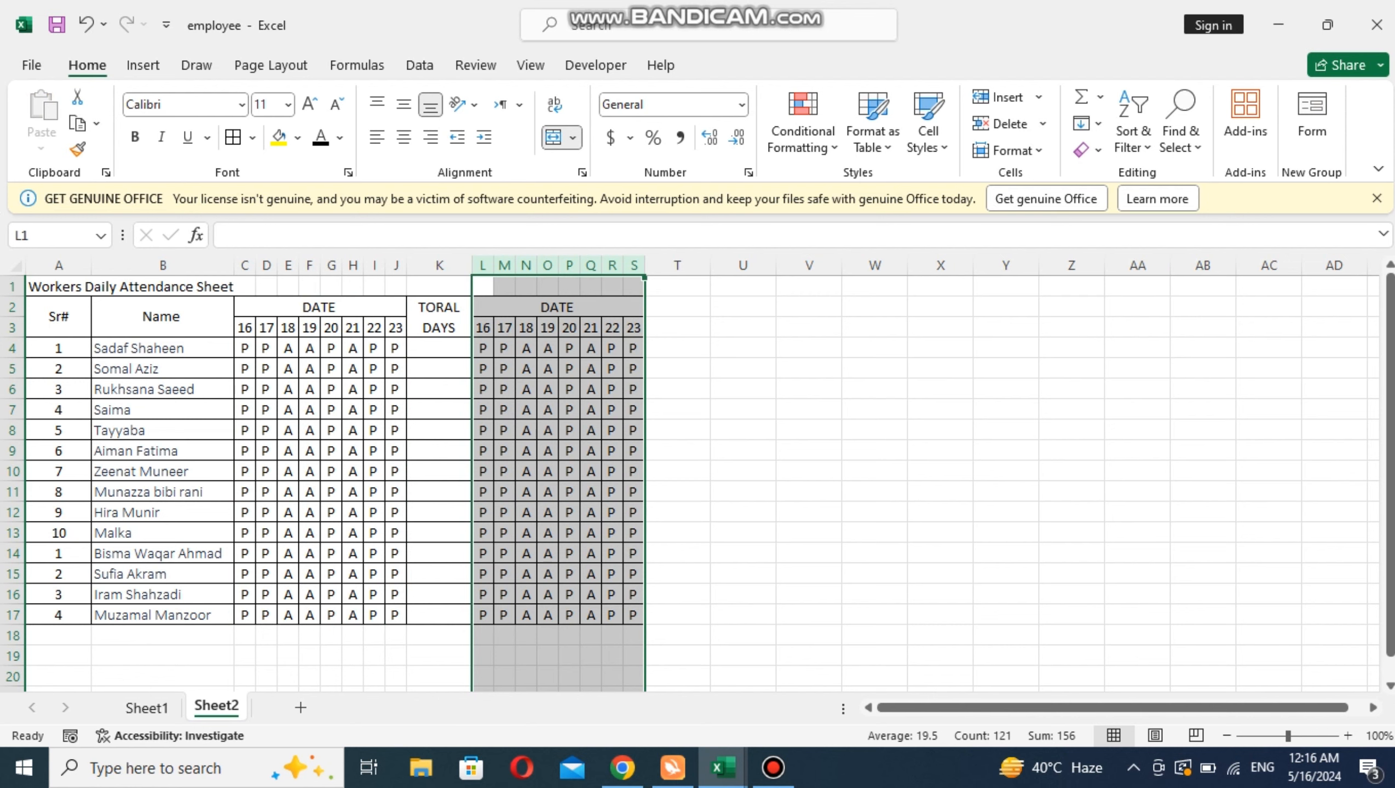
{"action": "left_click", "coordinate": [504, 431]}
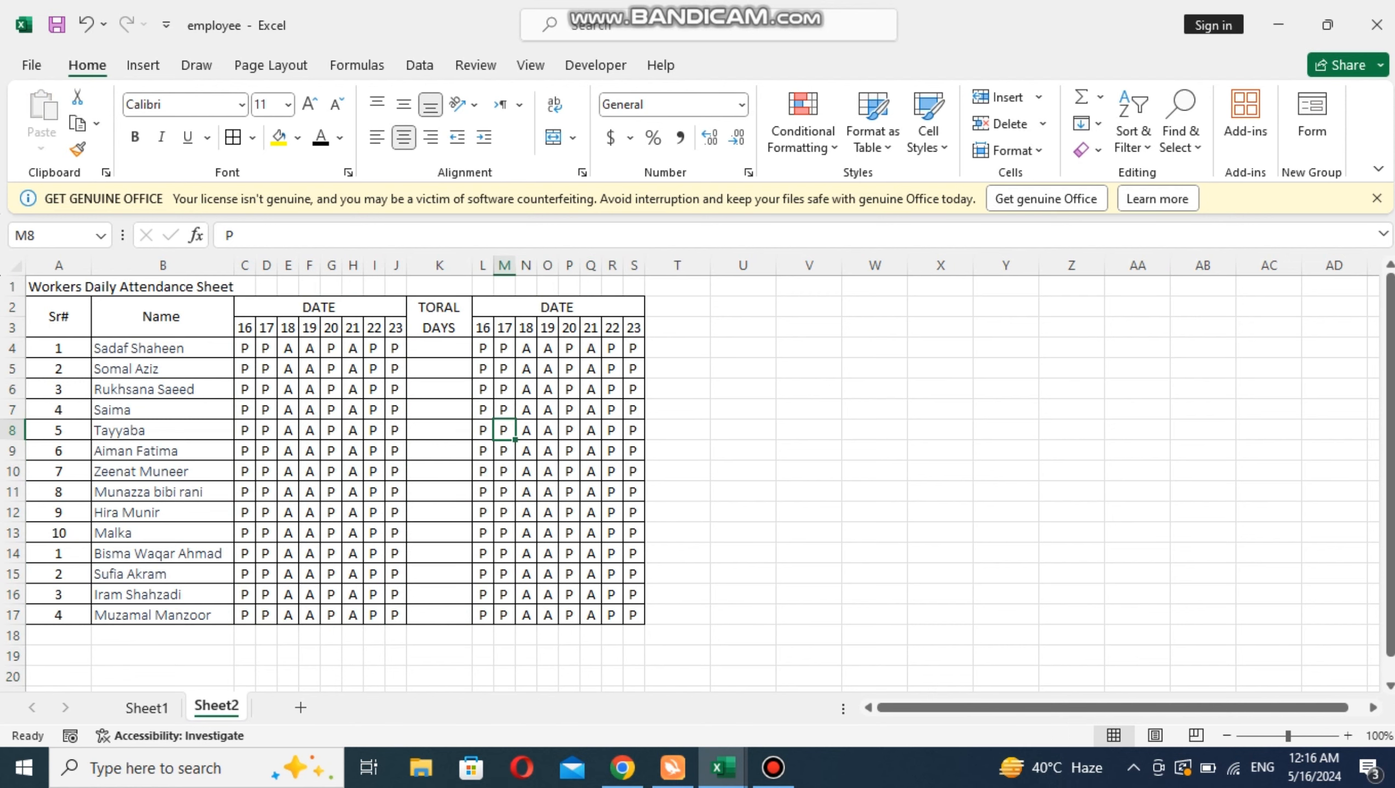
Delete the copied attendance marks from cells L4:S17.
{"action": "left_click_drag", "start_coordinate": [482, 348], "coordinate": [634, 574]}
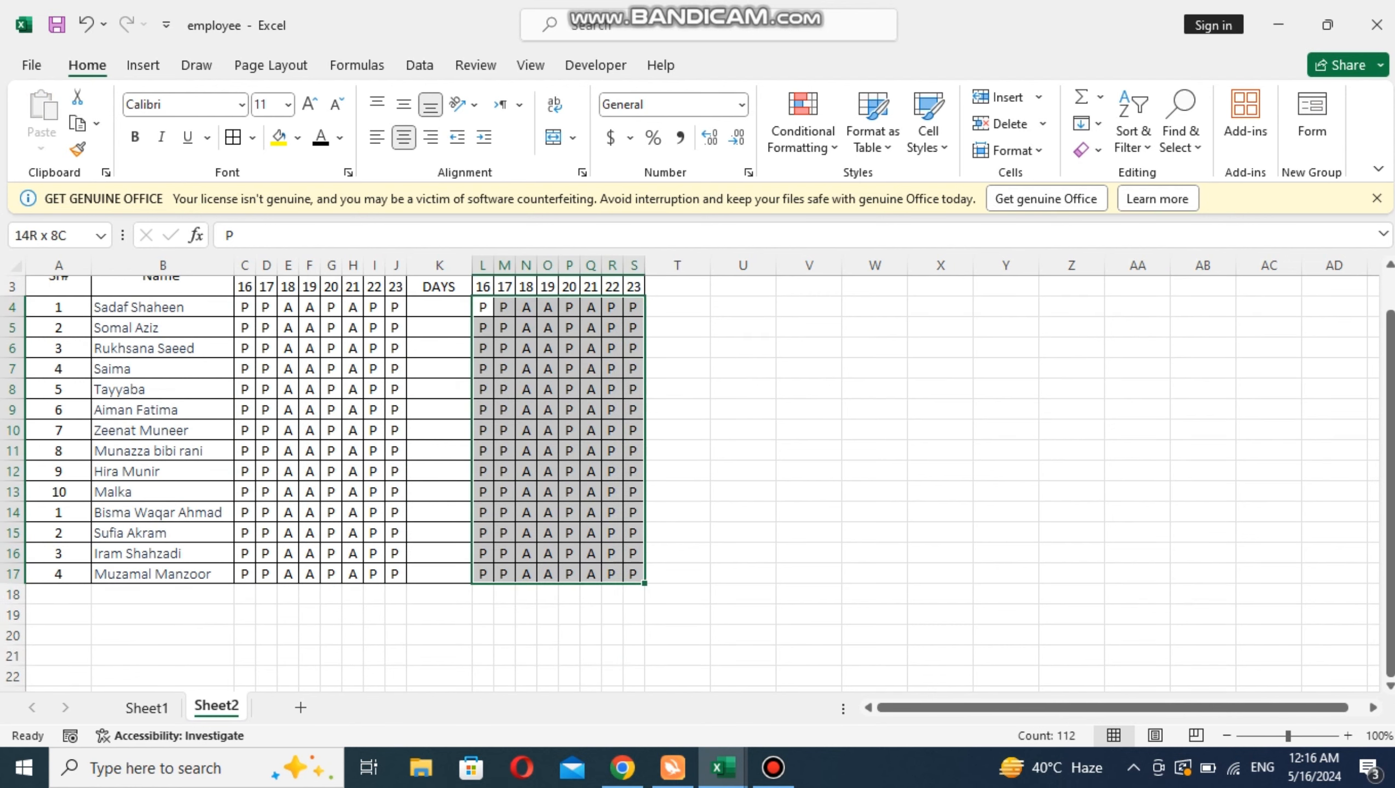
{"action": "scroll", "coordinate": [633, 574], "scroll_direction": "up", "scroll_amount": 1}
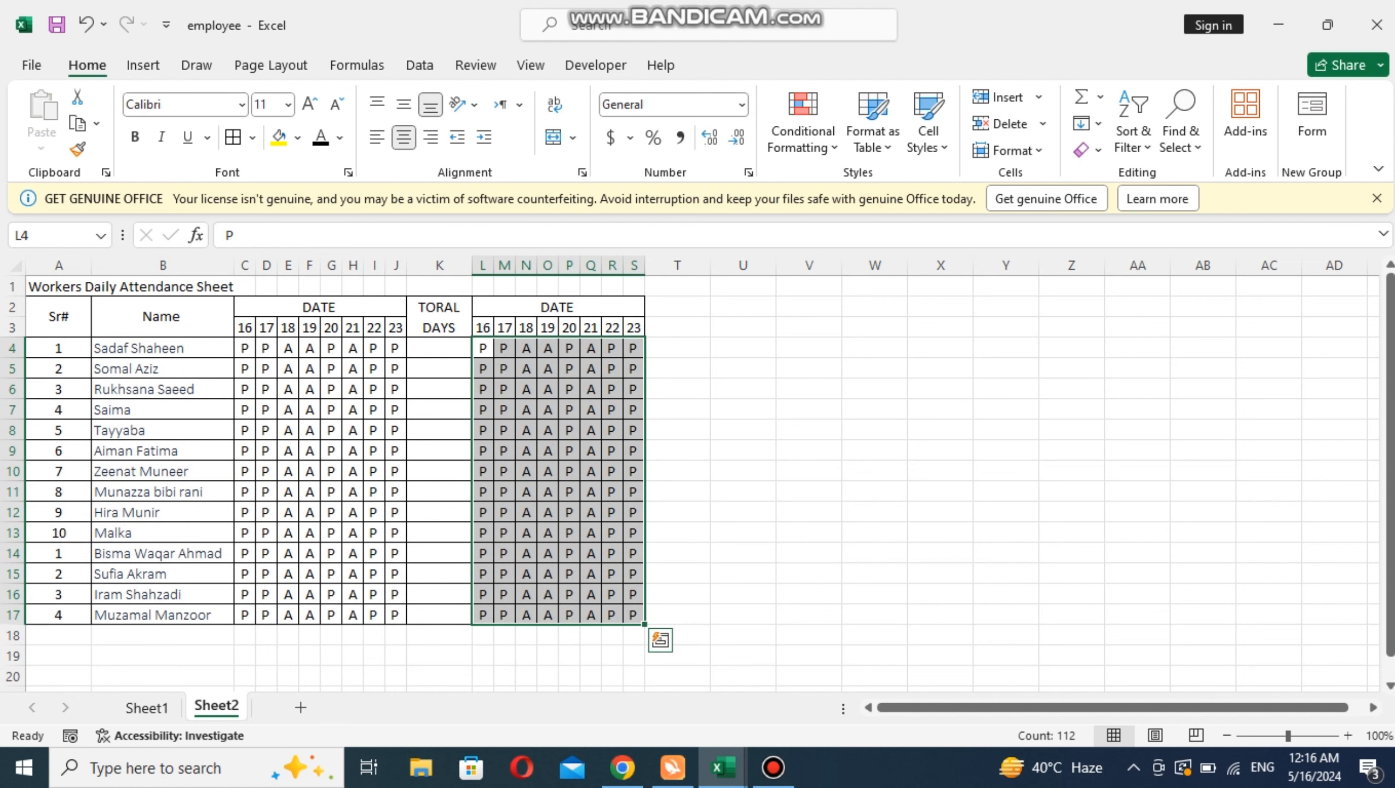
{"action": "key", "text": "Delete"}
Replace the heading of the copied block in L2 with ADVANCE.
{"action": "left_click", "coordinate": [557, 307]}
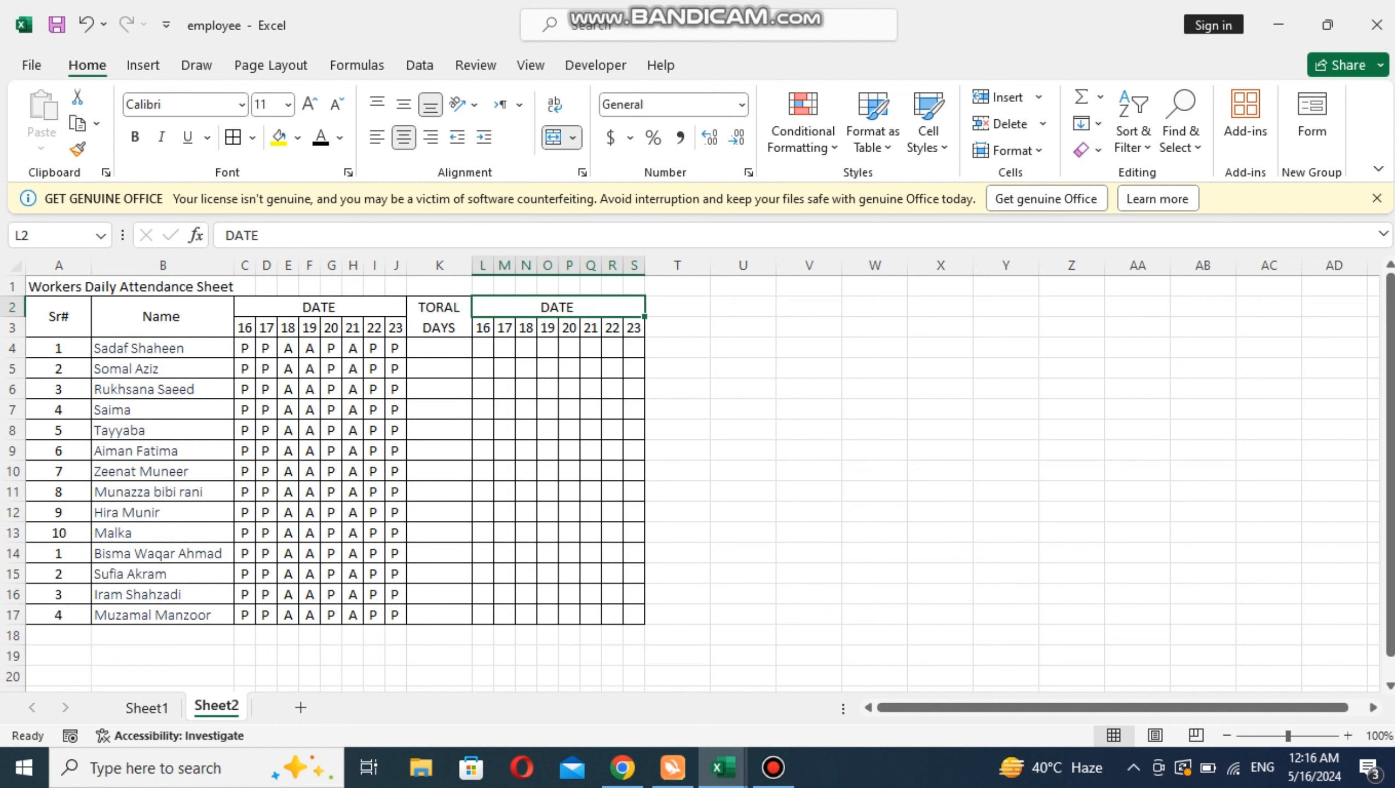
{"action": "type", "text": "ADN"}
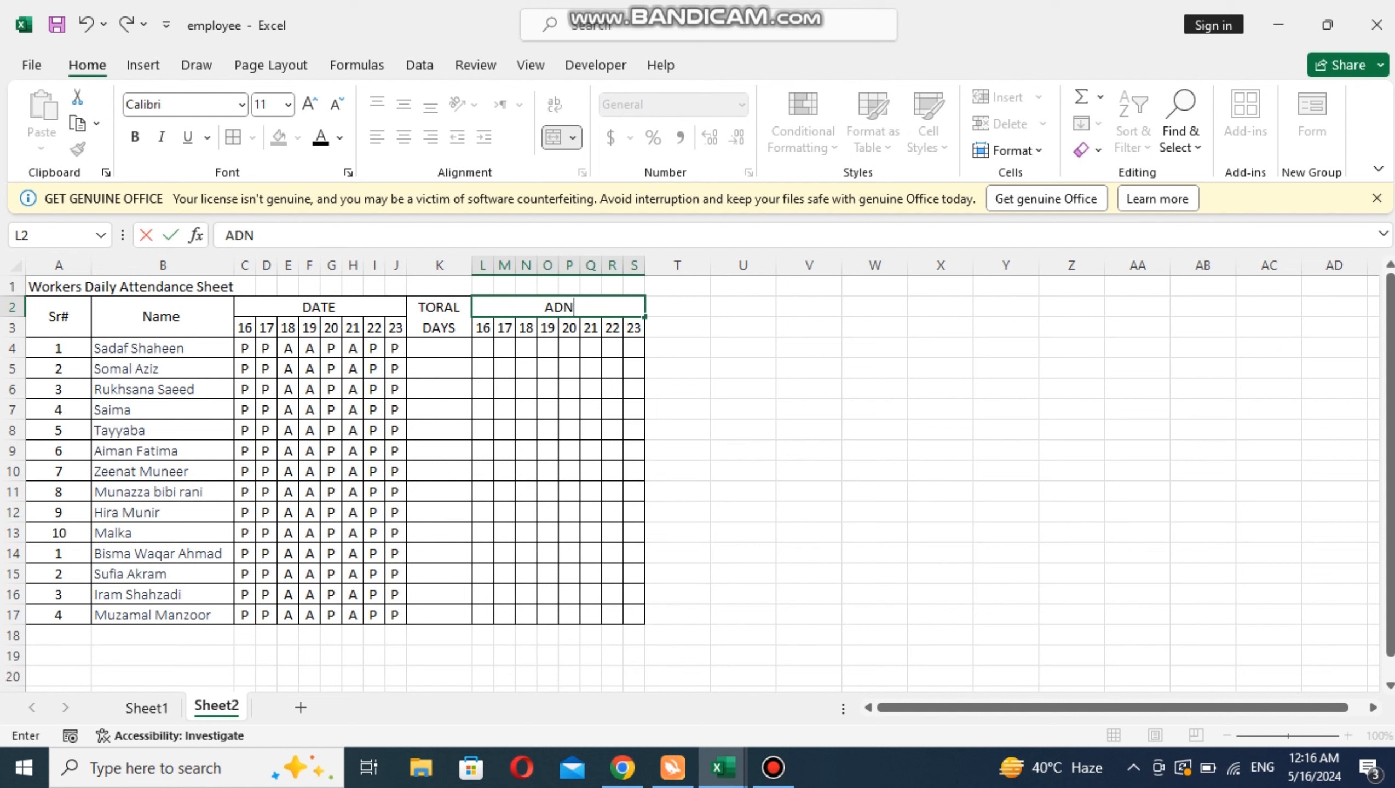
{"action": "key", "text": "BackSpace"}
{"action": "type", "text": "VANCE"}
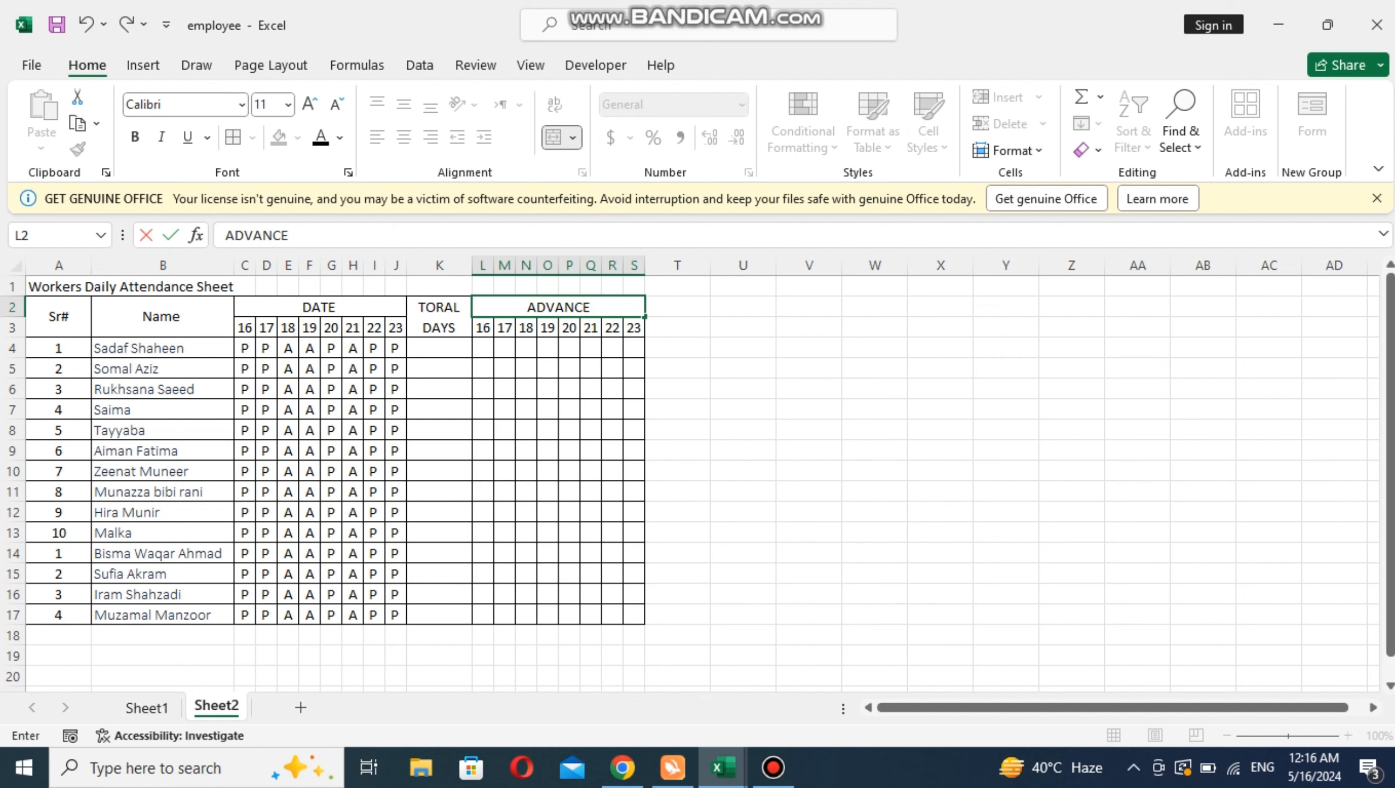
{"action": "left_click", "coordinate": [526, 409]}
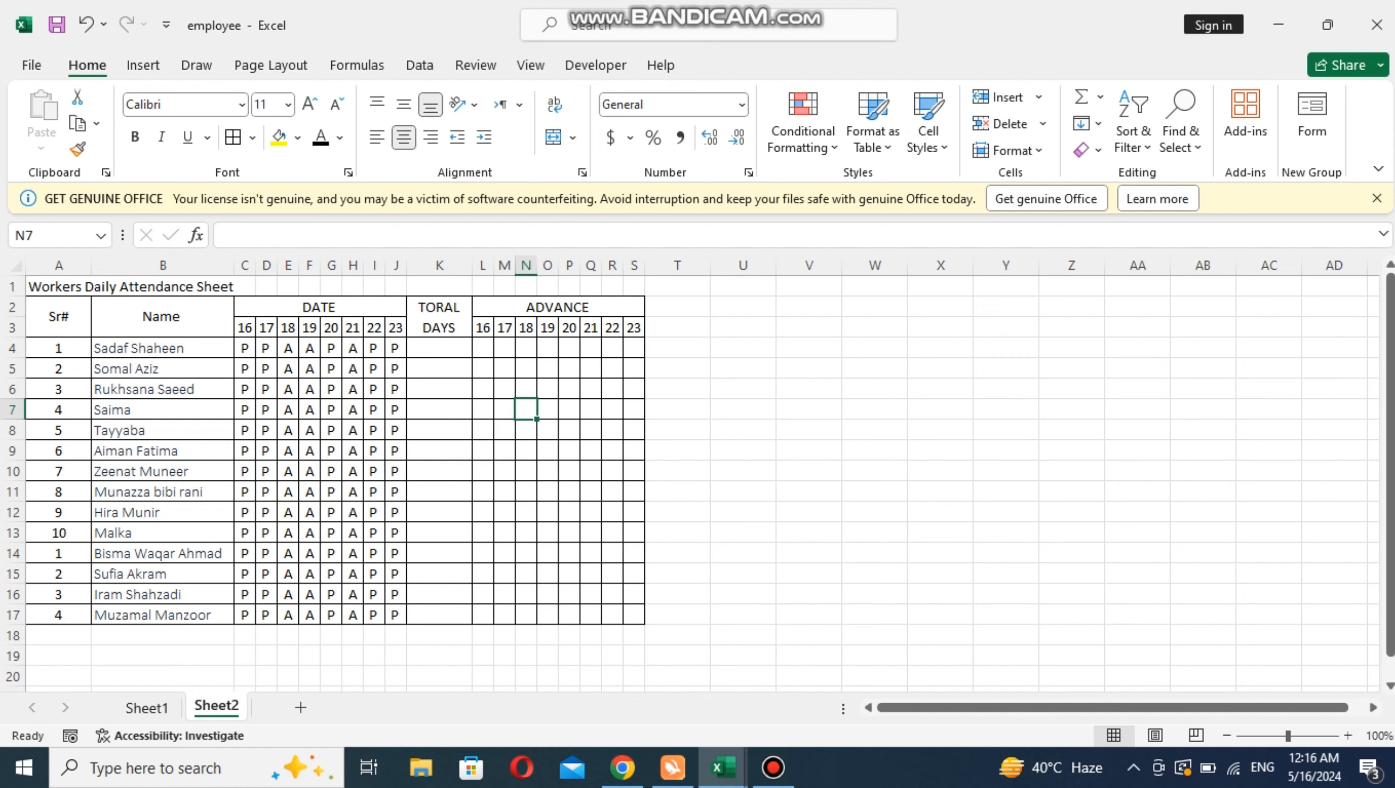
Widen the ADVANCE date columns L through S equally.
{"action": "left_click_drag", "start_coordinate": [483, 328], "coordinate": [634, 328]}
{"action": "left_click", "coordinate": [548, 348]}
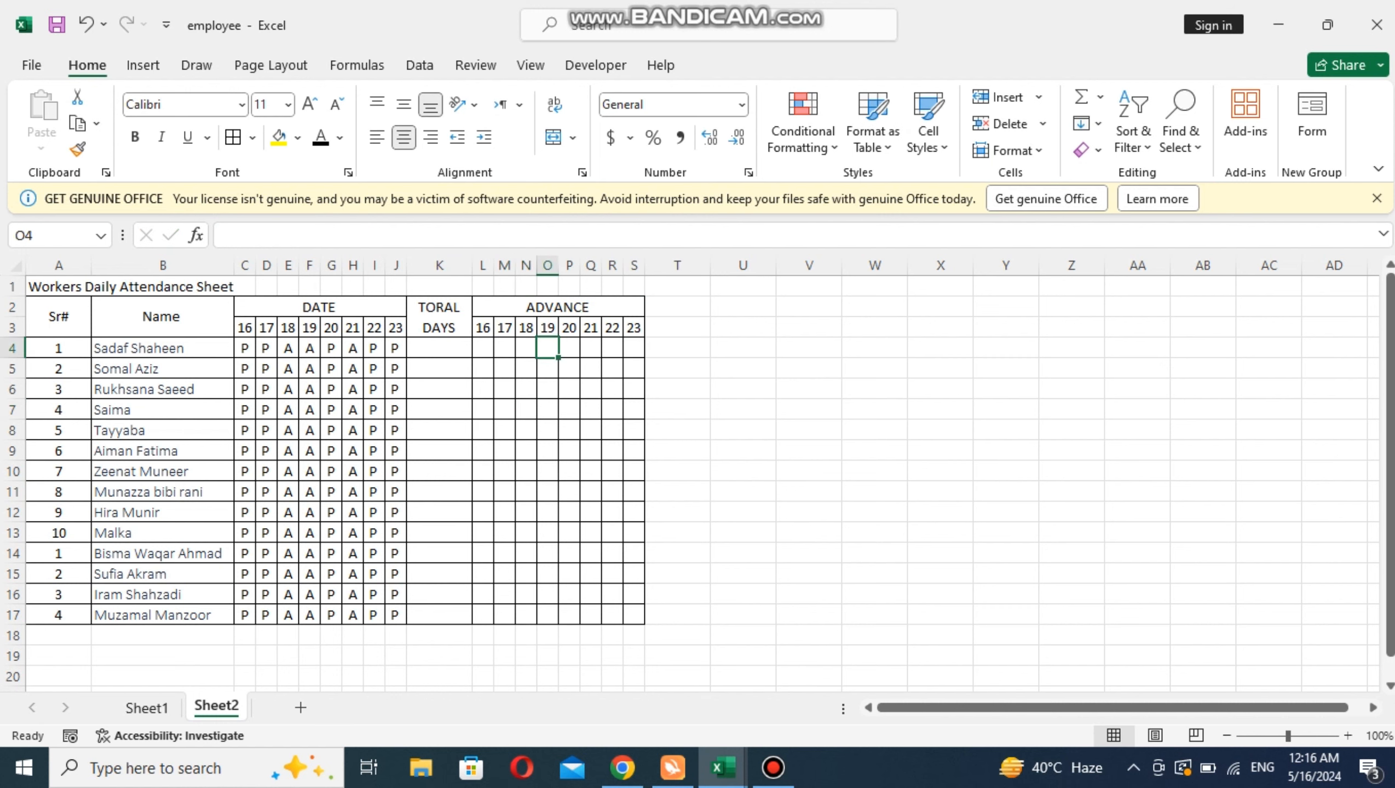
{"action": "left_click_drag", "start_coordinate": [483, 265], "coordinate": [612, 266]}
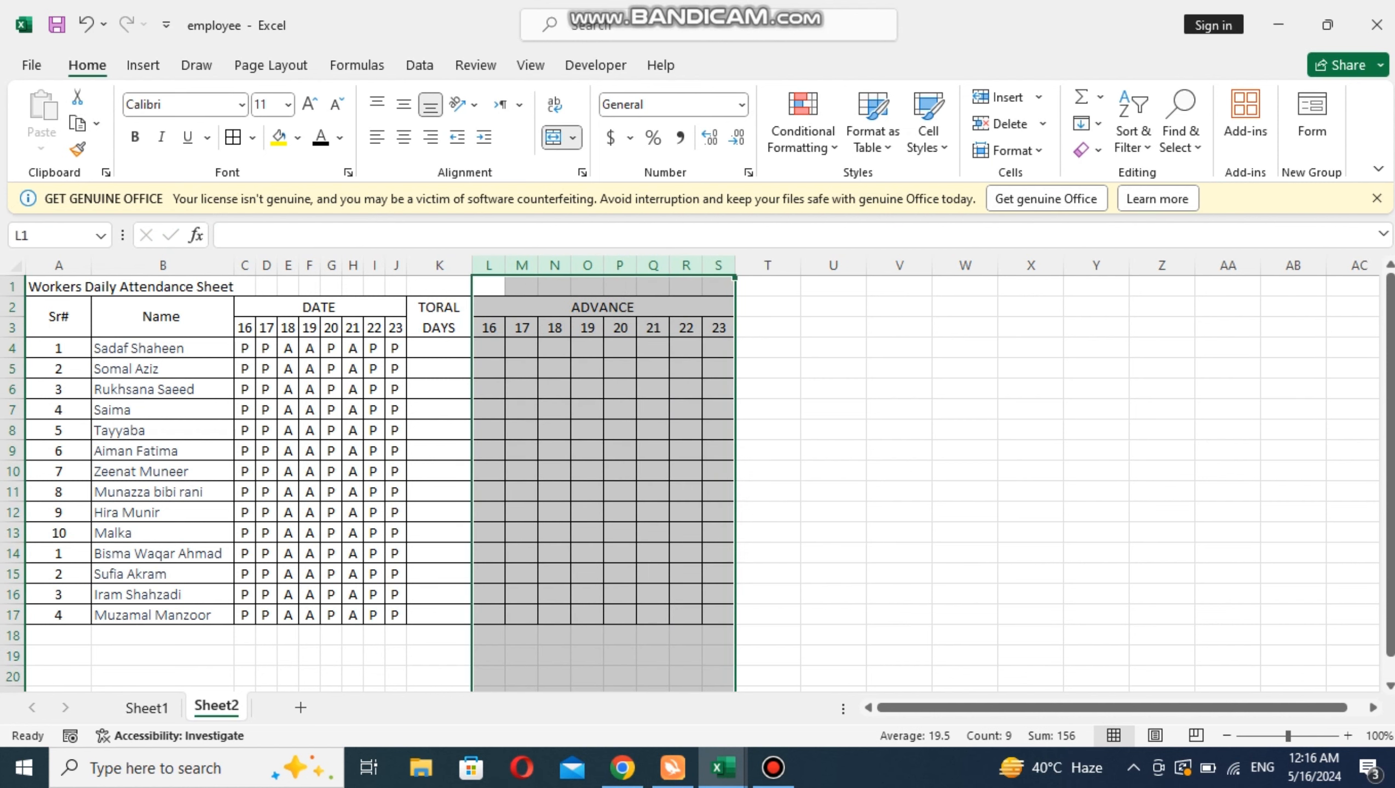
{"action": "left_click", "coordinate": [620, 390]}
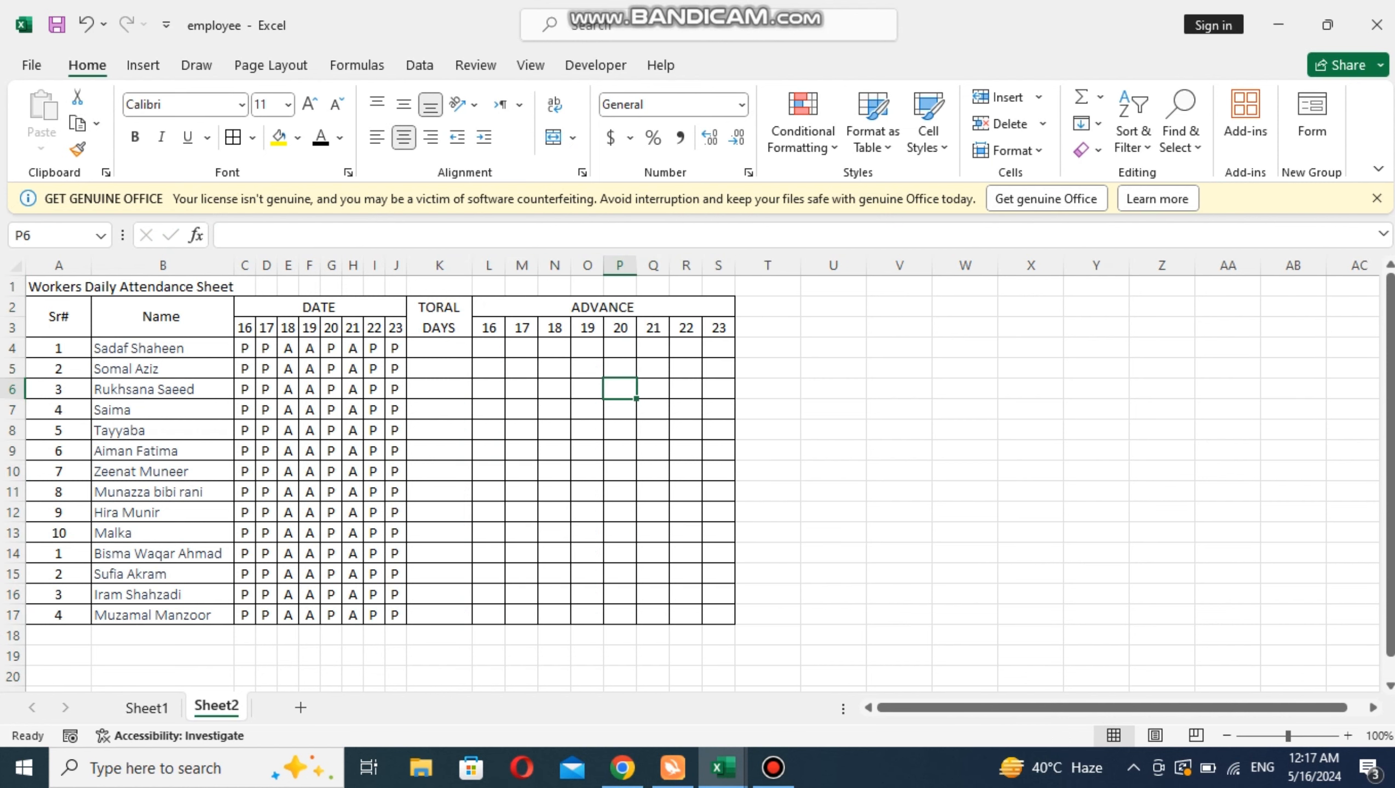
Check the WEEKLY PAYMENT heading on Sheet1 and merge and center cells T2:T3 on Sheet2.
{"action": "left_click_drag", "start_coordinate": [767, 308], "coordinate": [767, 328]}
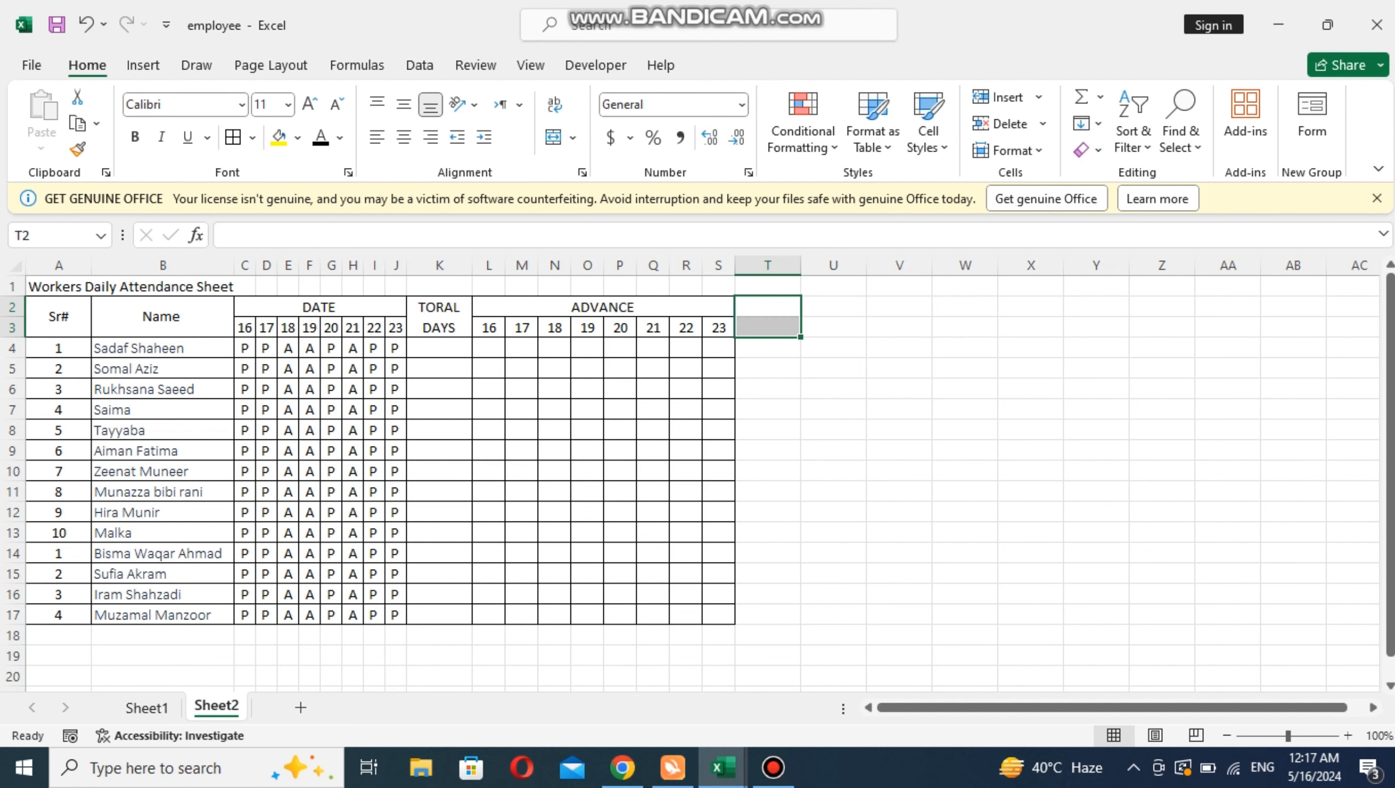
{"action": "left_click", "coordinate": [147, 708]}
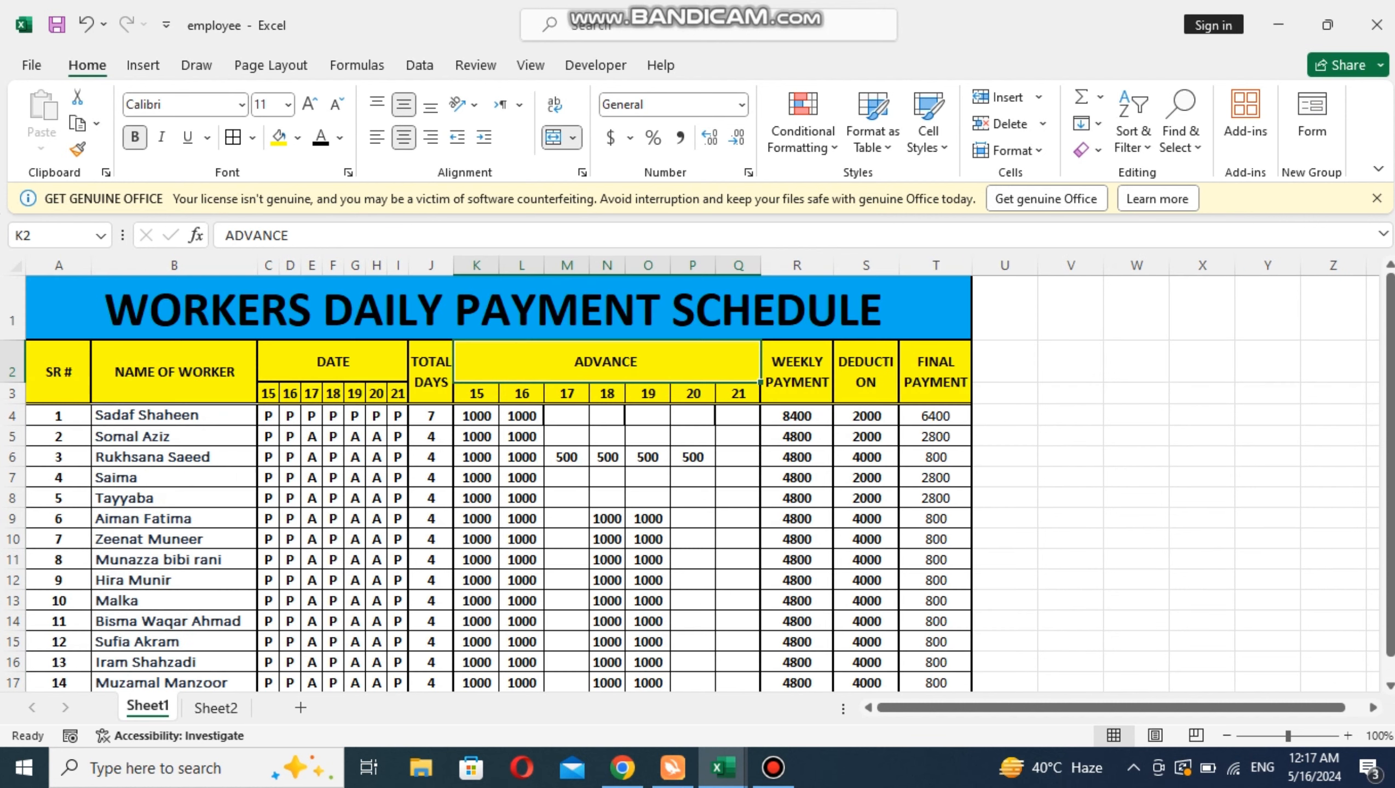
{"action": "left_click", "coordinate": [796, 372]}
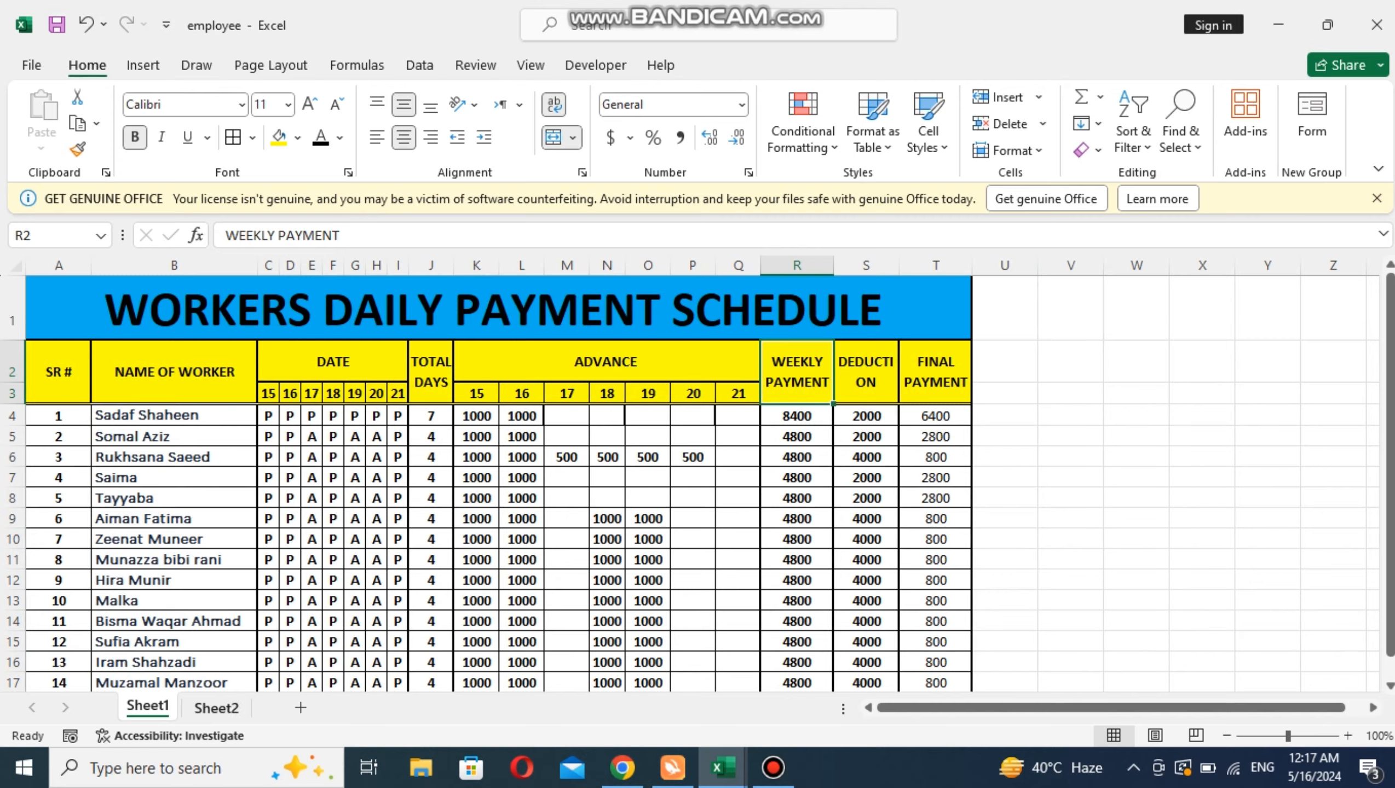
{"action": "left_click", "coordinate": [216, 708]}
{"action": "left_click", "coordinate": [833, 349]}
{"action": "left_click_drag", "start_coordinate": [766, 307], "coordinate": [767, 328]}
{"action": "left_click", "coordinate": [553, 137]}
{"action": "left_click", "coordinate": [833, 389]}
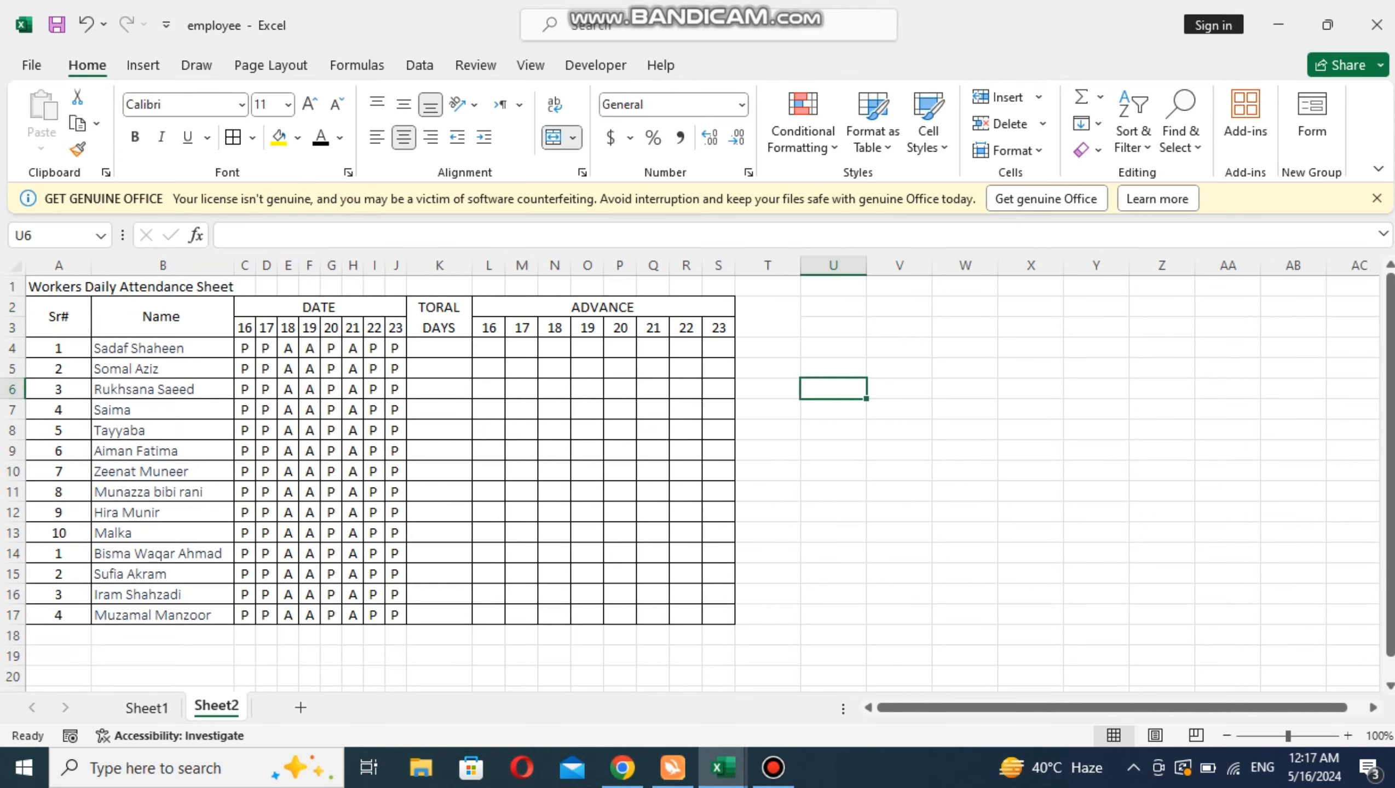
Enter WEEKLY PAYMENT as the heading in the merged cell T2.
{"action": "left_click", "coordinate": [767, 318]}
{"action": "type", "text": "W"}
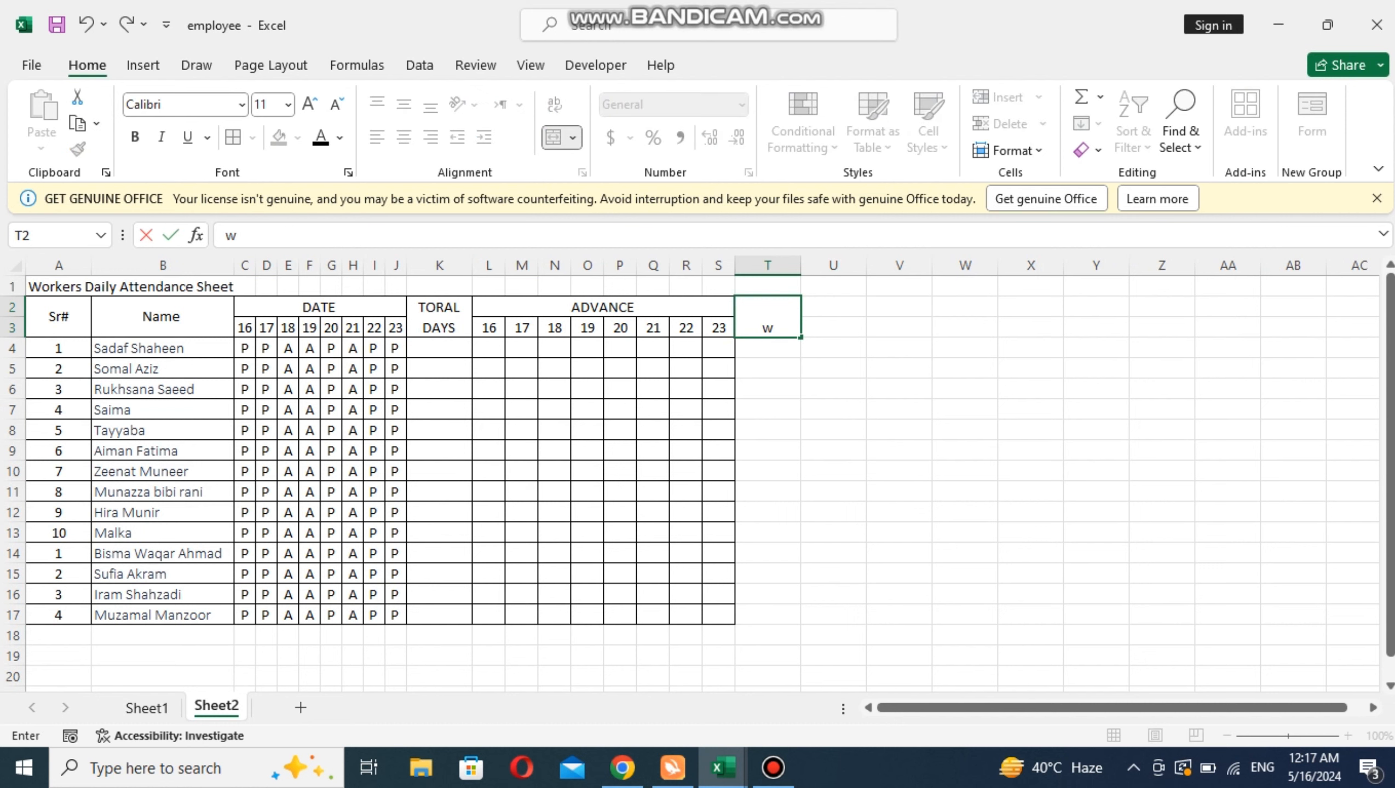
{"action": "key", "text": "BackSpace"}
{"action": "type", "text": "W"}
{"action": "key", "text": "BackSpace"}
{"action": "type", "text": "WEEKLY PAY"}
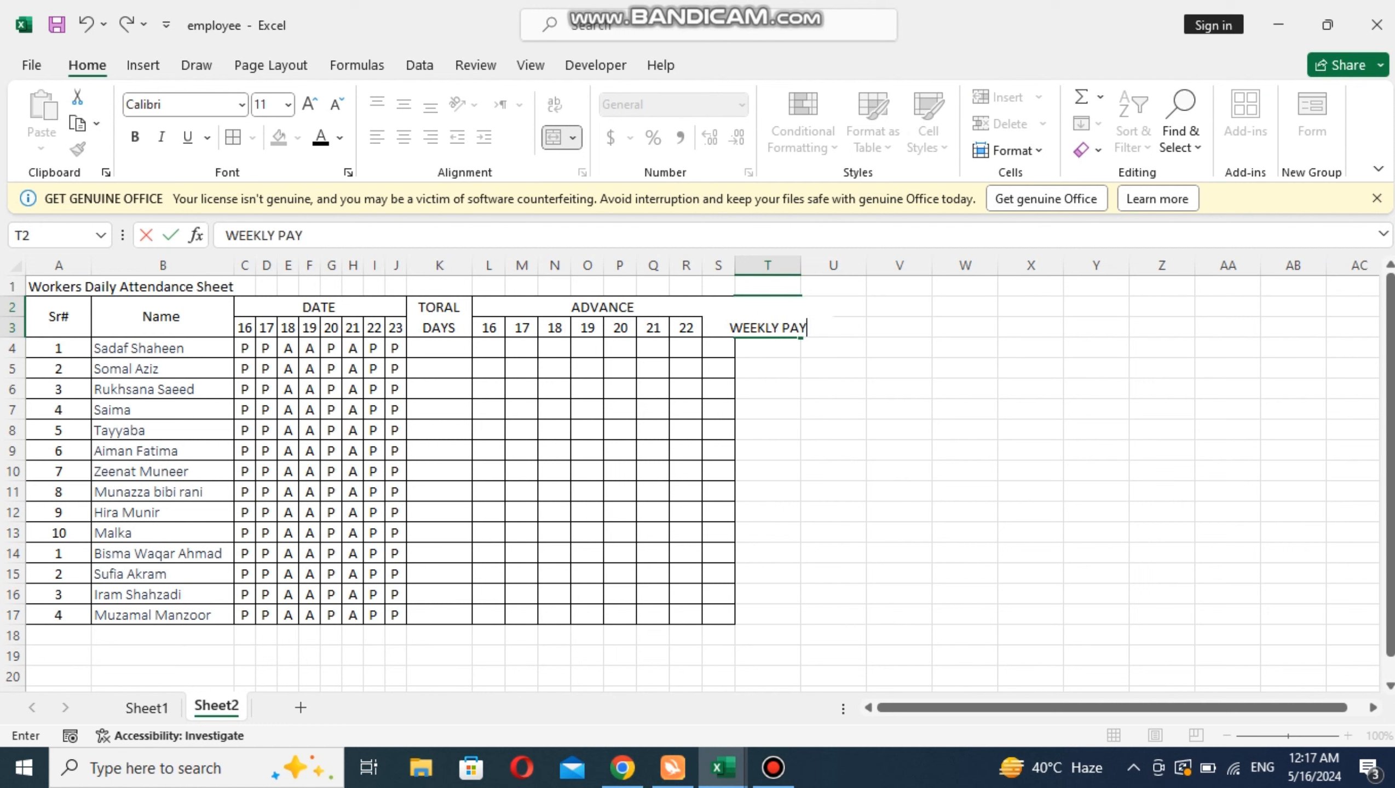
{"action": "type", "text": "MENT"}
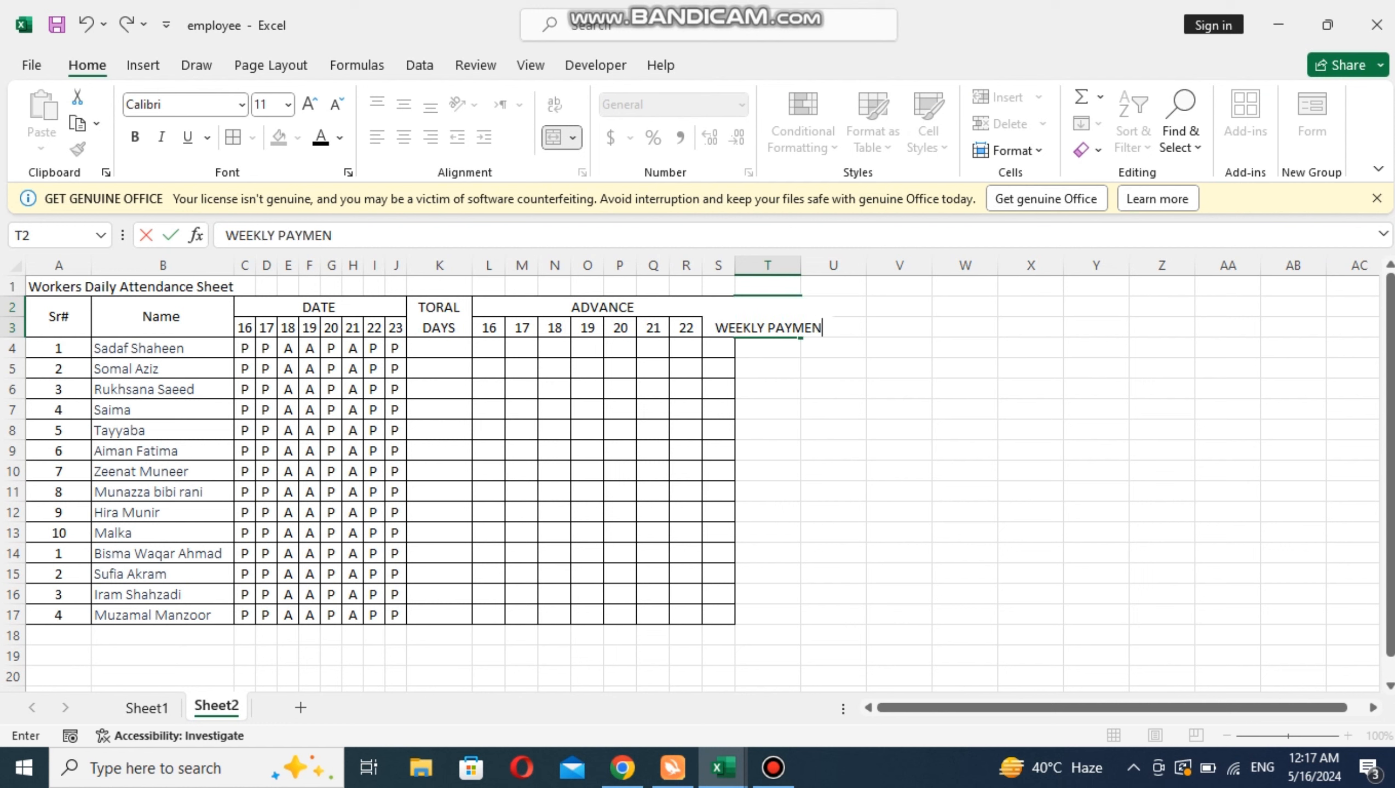
{"action": "key", "text": "Down"}
Wrap the text of the WEEKLY PAYMENT heading in T2.
{"action": "key", "text": "Down"}
{"action": "key", "text": "Down"}
{"action": "key", "text": "Up"}
{"action": "key", "text": "Up"}
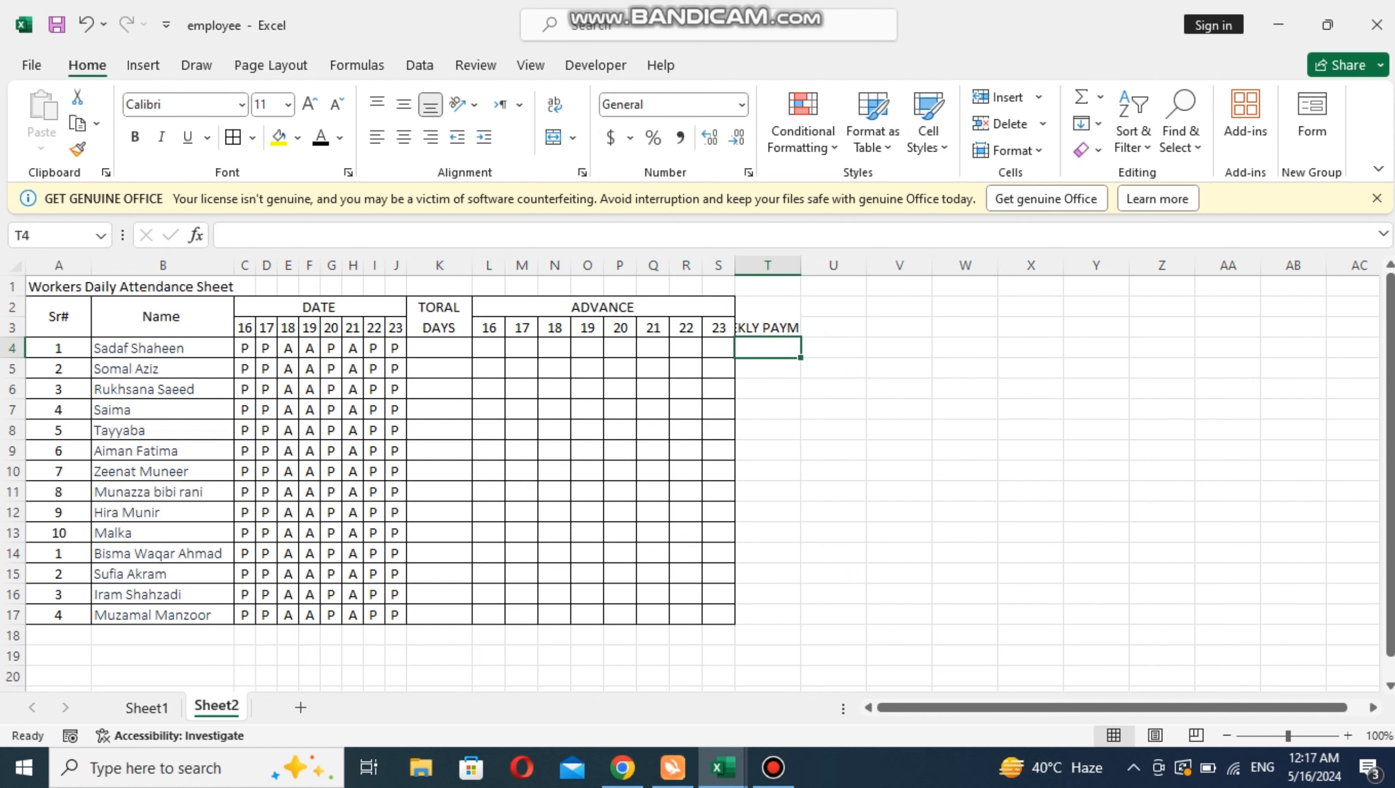
{"action": "key", "text": "Up"}
{"action": "left_click", "coordinate": [554, 105]}
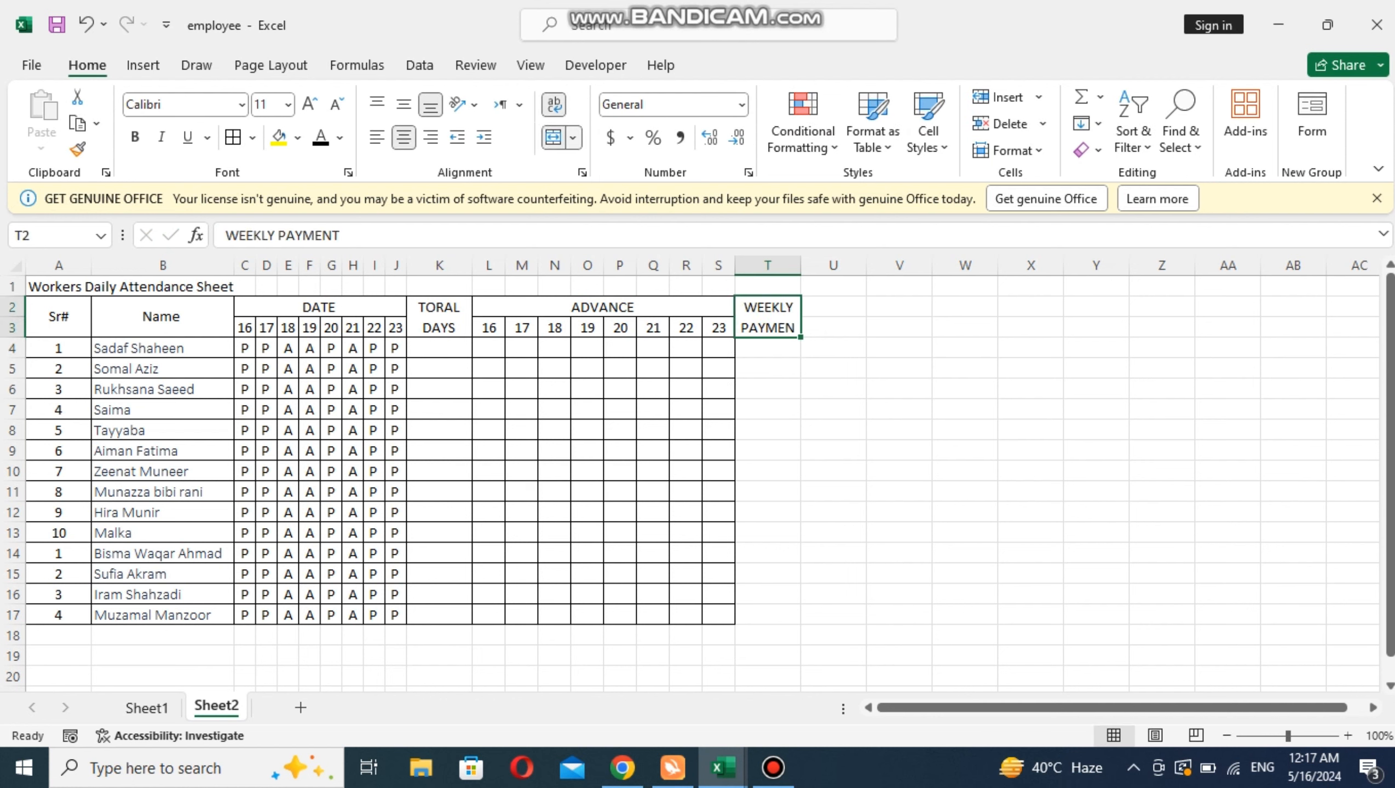
{"action": "left_click_drag", "start_coordinate": [719, 391], "coordinate": [719, 408]}
Merge and center cells U2:U3 and enter the heading DEDUCTION.
{"action": "left_click_drag", "start_coordinate": [833, 307], "coordinate": [833, 328]}
{"action": "left_click", "coordinate": [554, 137]}
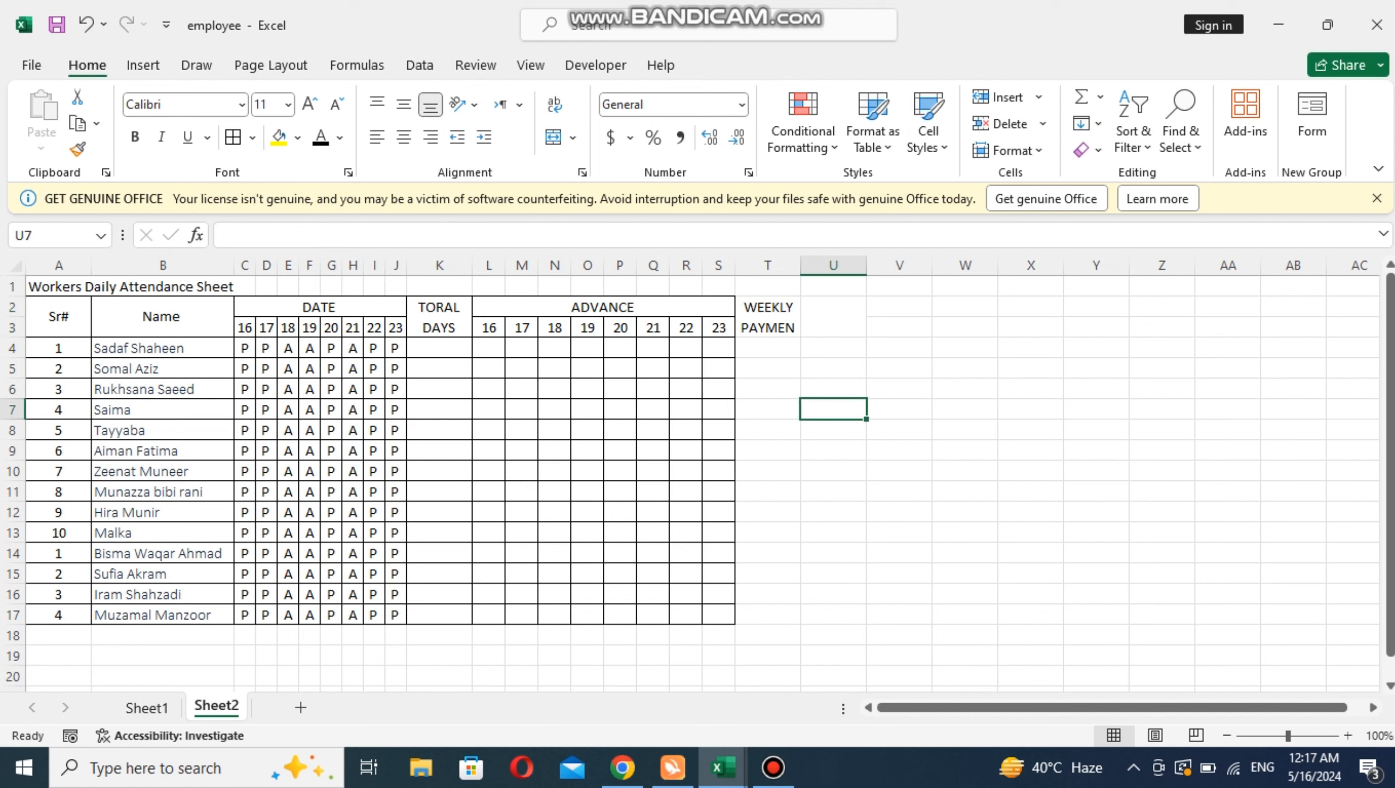
{"action": "type", "text": "DED"}
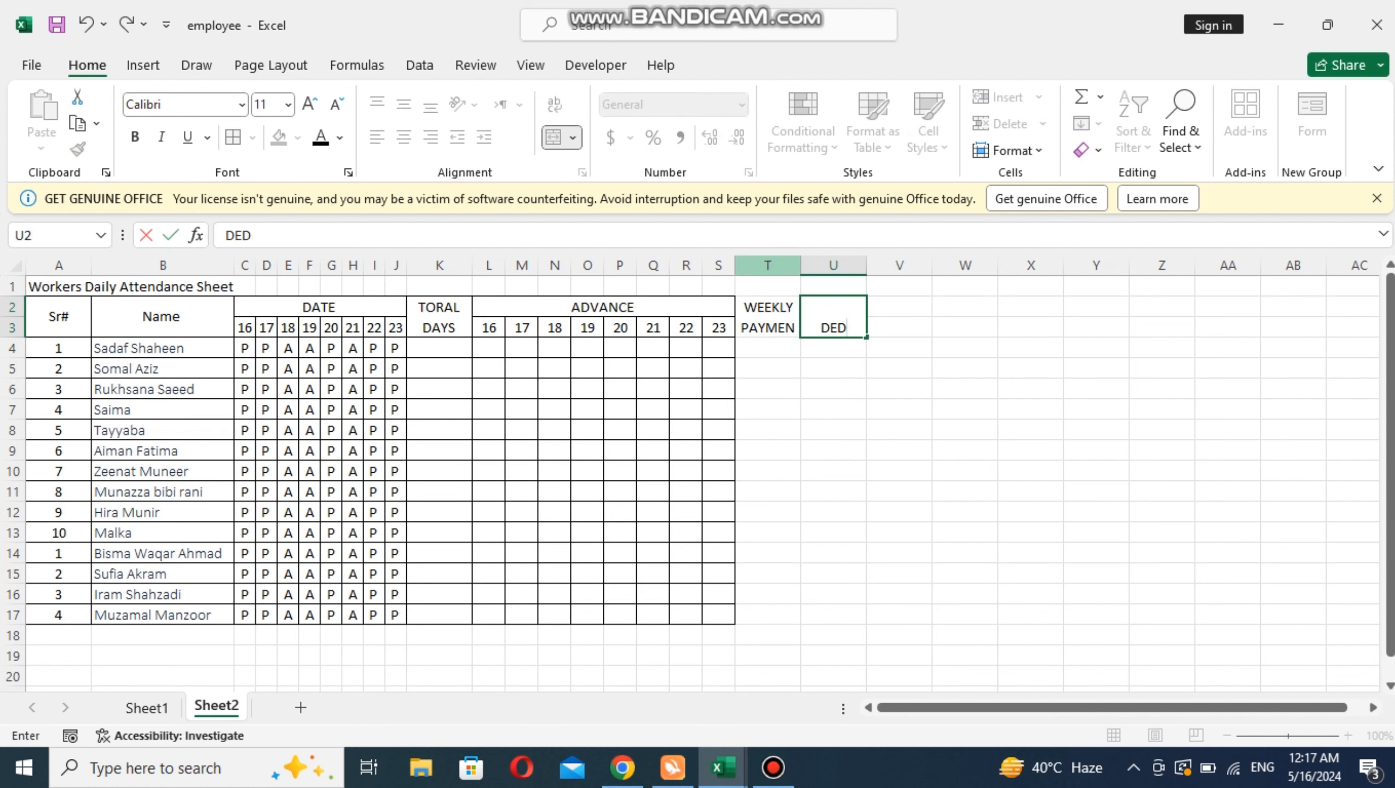
{"action": "type", "text": "UCTION"}
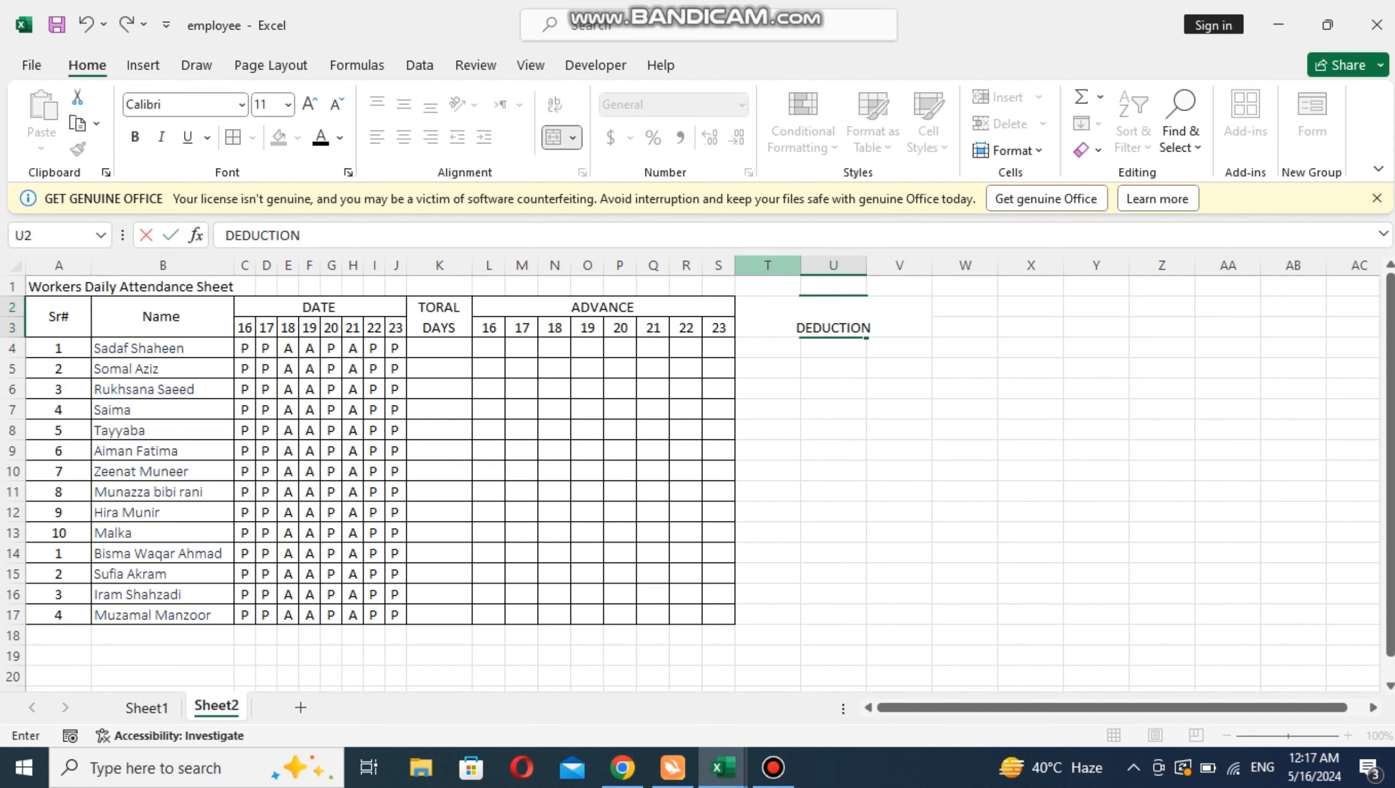
{"action": "left_click", "coordinate": [833, 472]}
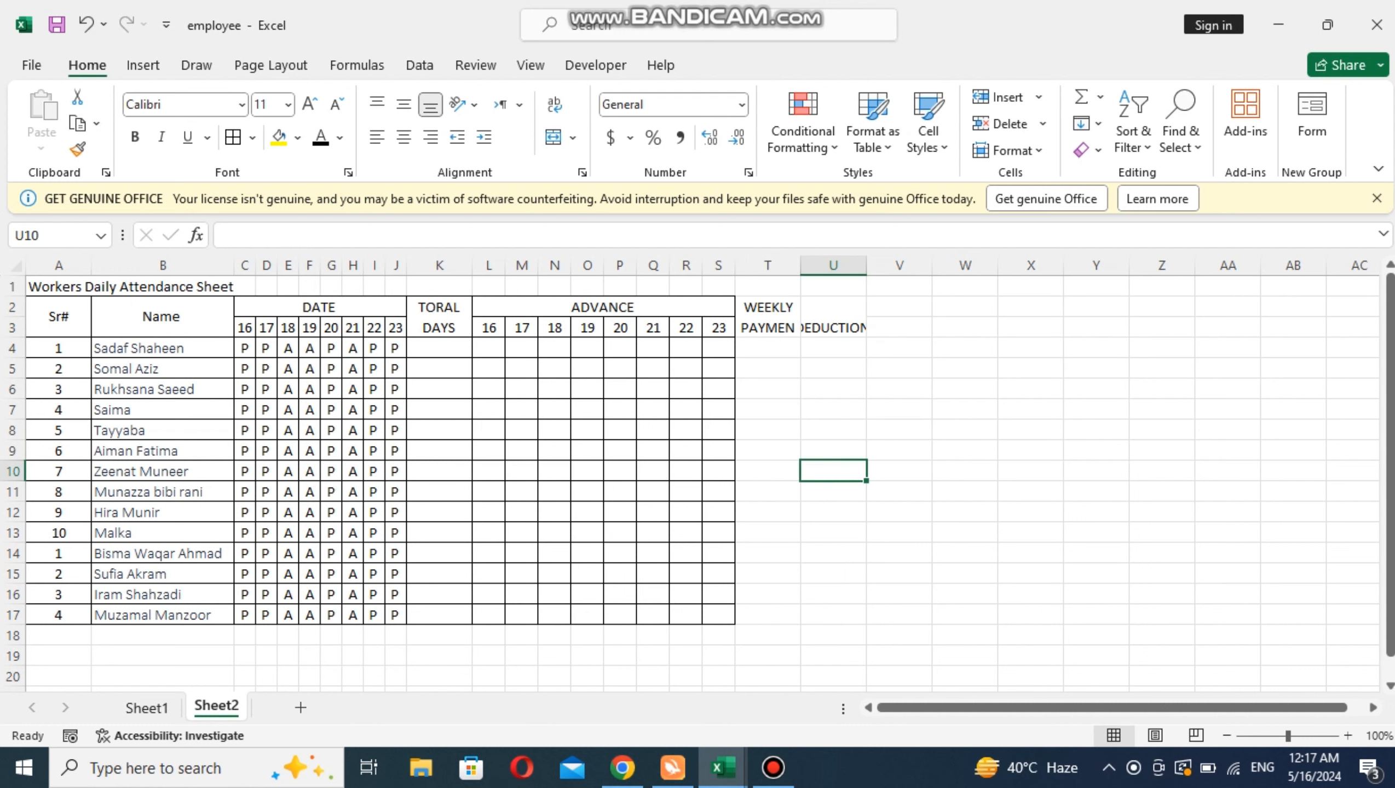
Wrap the DEDUCTION heading in U2 and widen column U until the word fits on one line.
{"action": "left_click", "coordinate": [833, 318]}
{"action": "left_click", "coordinate": [554, 105]}
{"action": "left_click", "coordinate": [833, 347]}
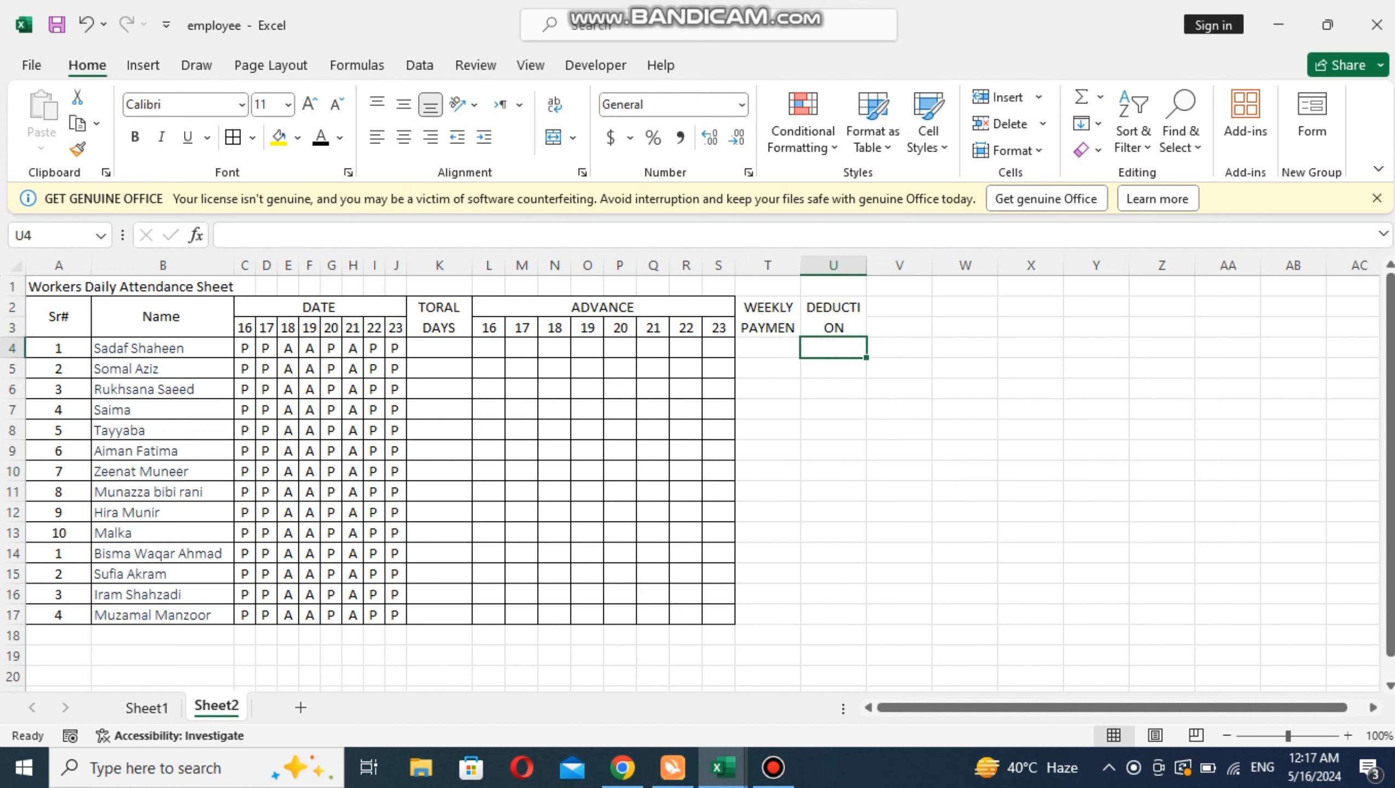
{"action": "left_click_drag", "start_coordinate": [866, 265], "coordinate": [882, 265]}
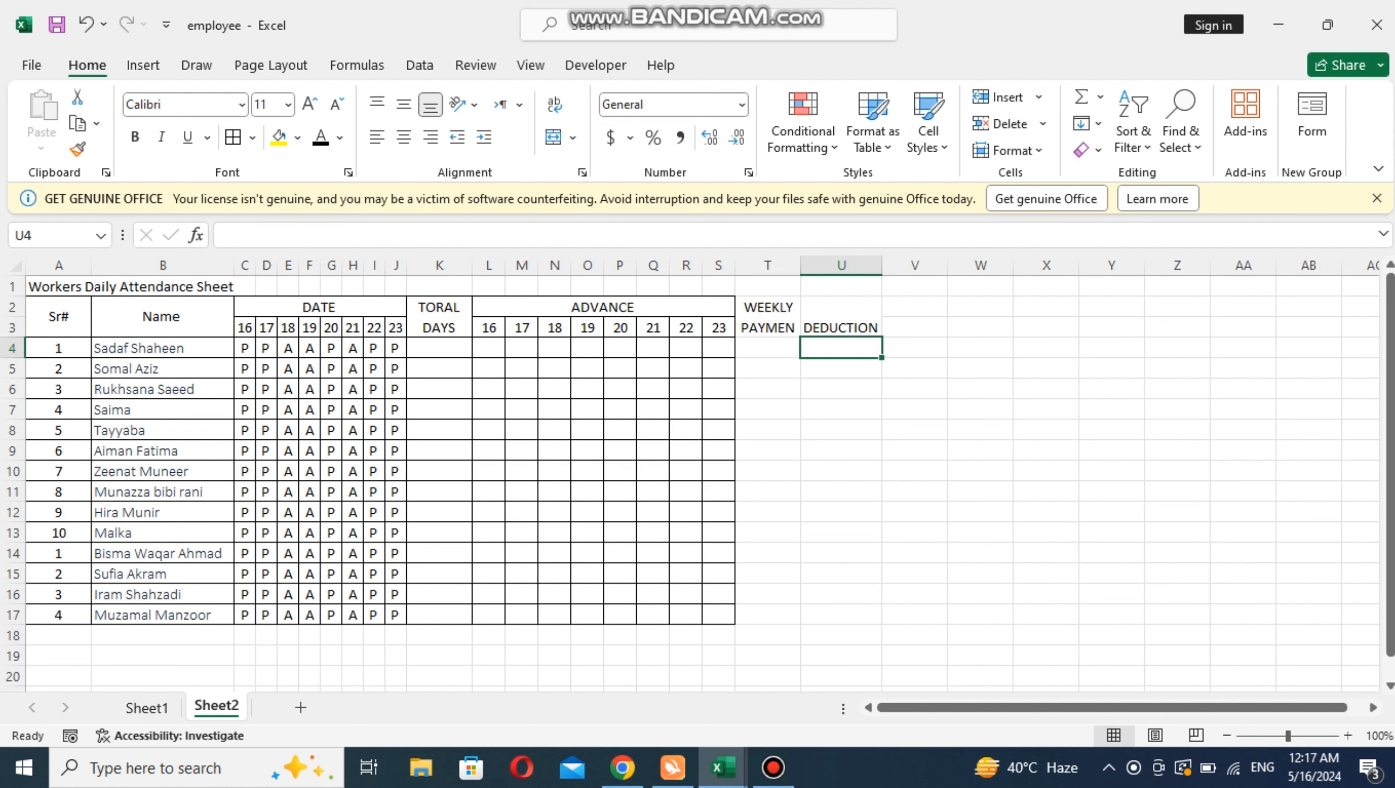
Center the DEDUCTION heading vertically in its merged cell.
{"action": "left_click", "coordinate": [839, 318]}
{"action": "left_click", "coordinate": [403, 105]}
{"action": "left_click", "coordinate": [767, 388]}
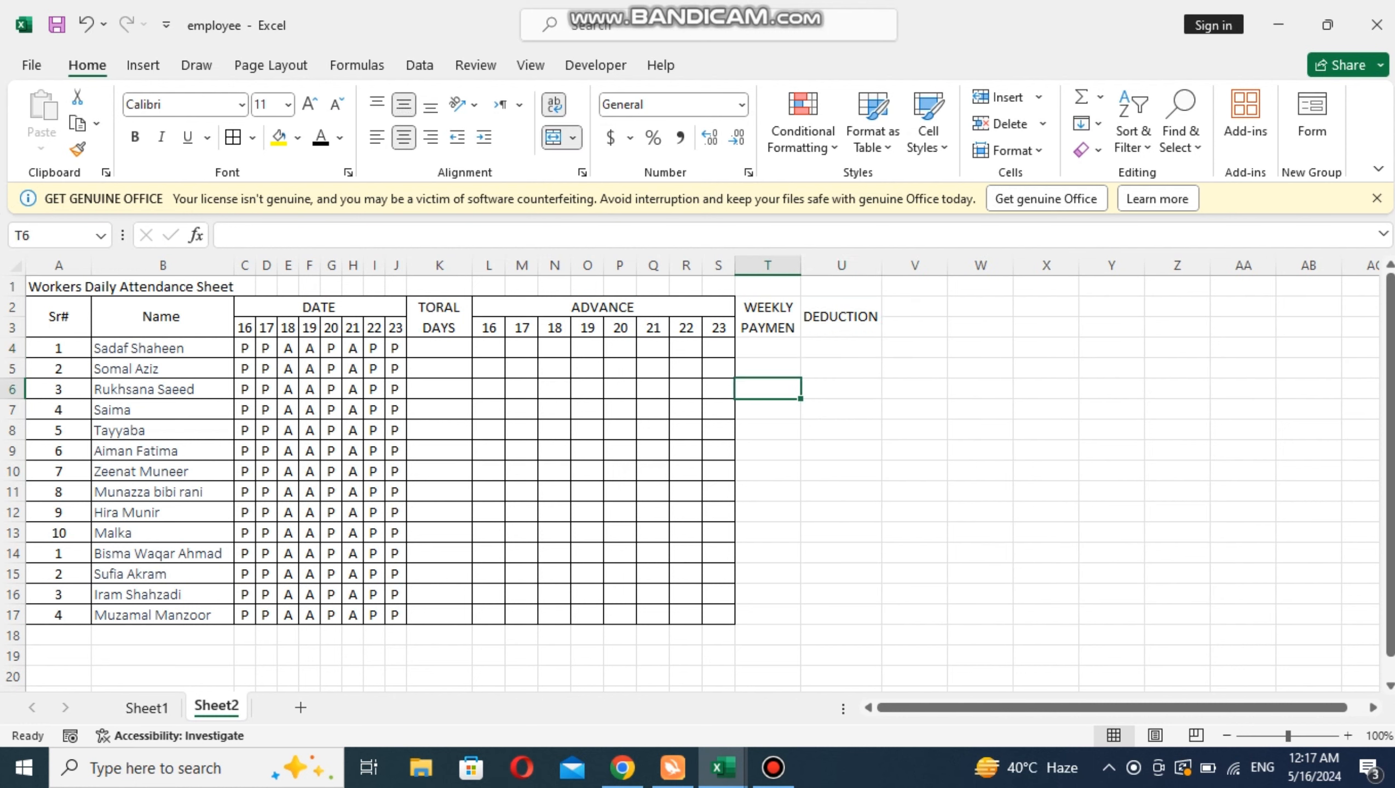
Merge and center cells V2:V3 and enter the heading FINAL PAYMENT.
{"action": "left_click_drag", "start_coordinate": [914, 307], "coordinate": [914, 327]}
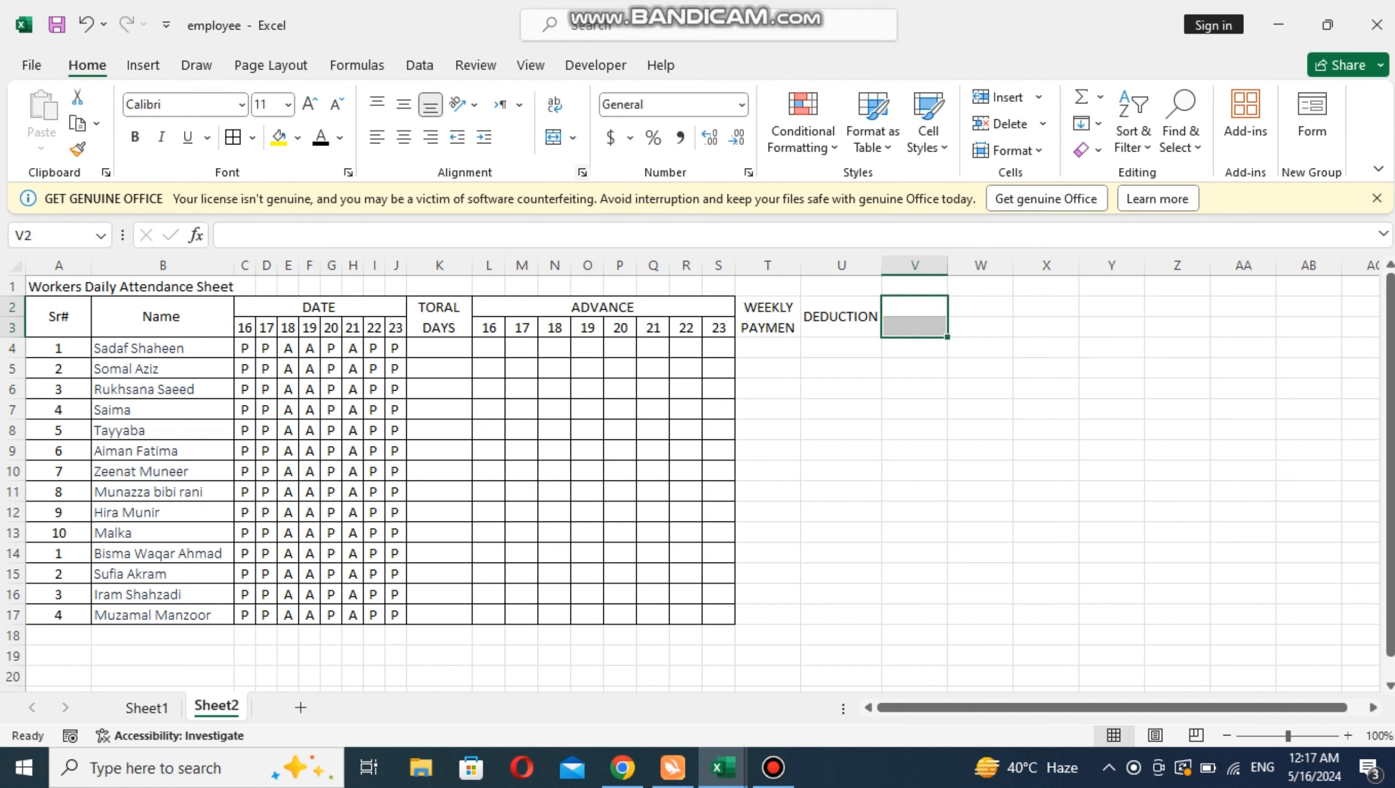
{"action": "left_click", "coordinate": [554, 137]}
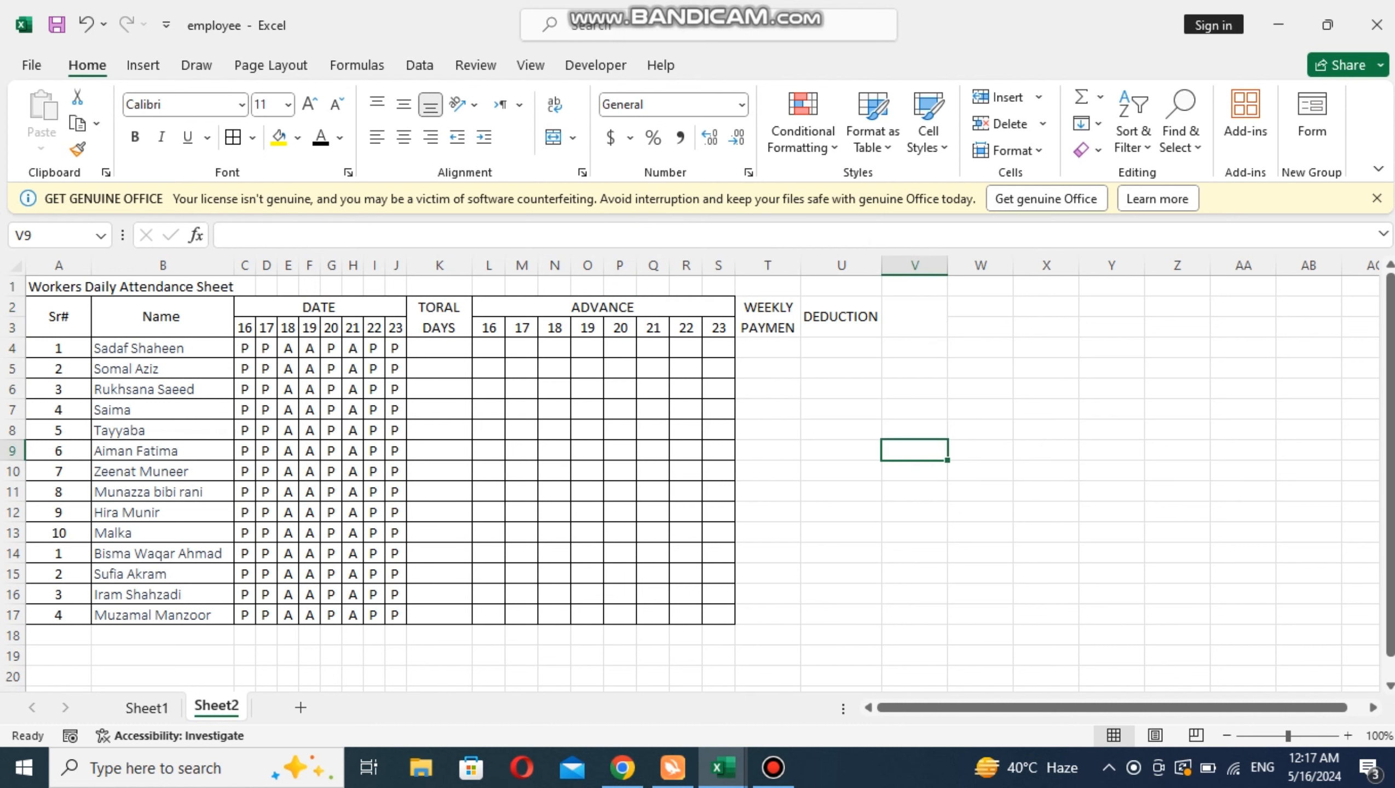
{"action": "type", "text": "FINAL"}
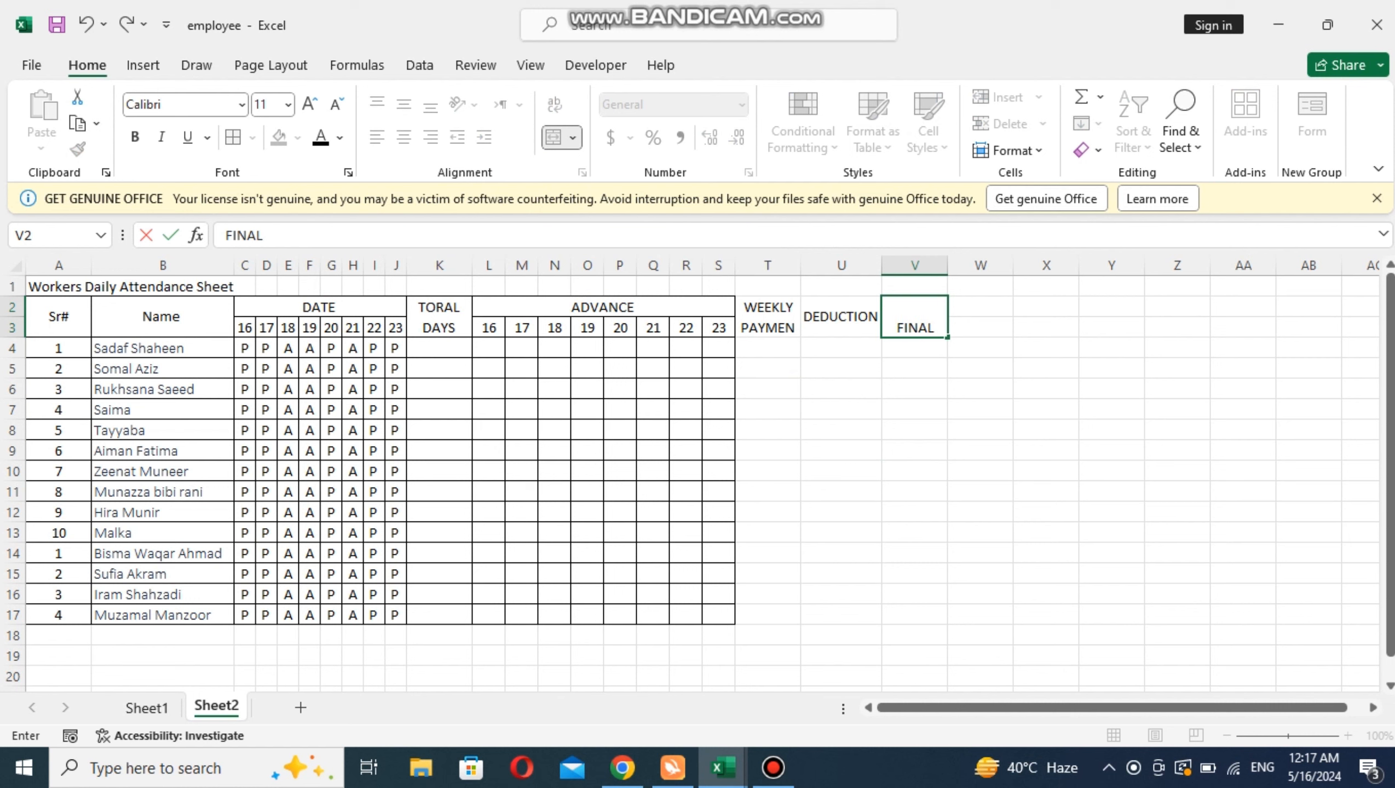
{"action": "type", "text": " PAYMENT"}
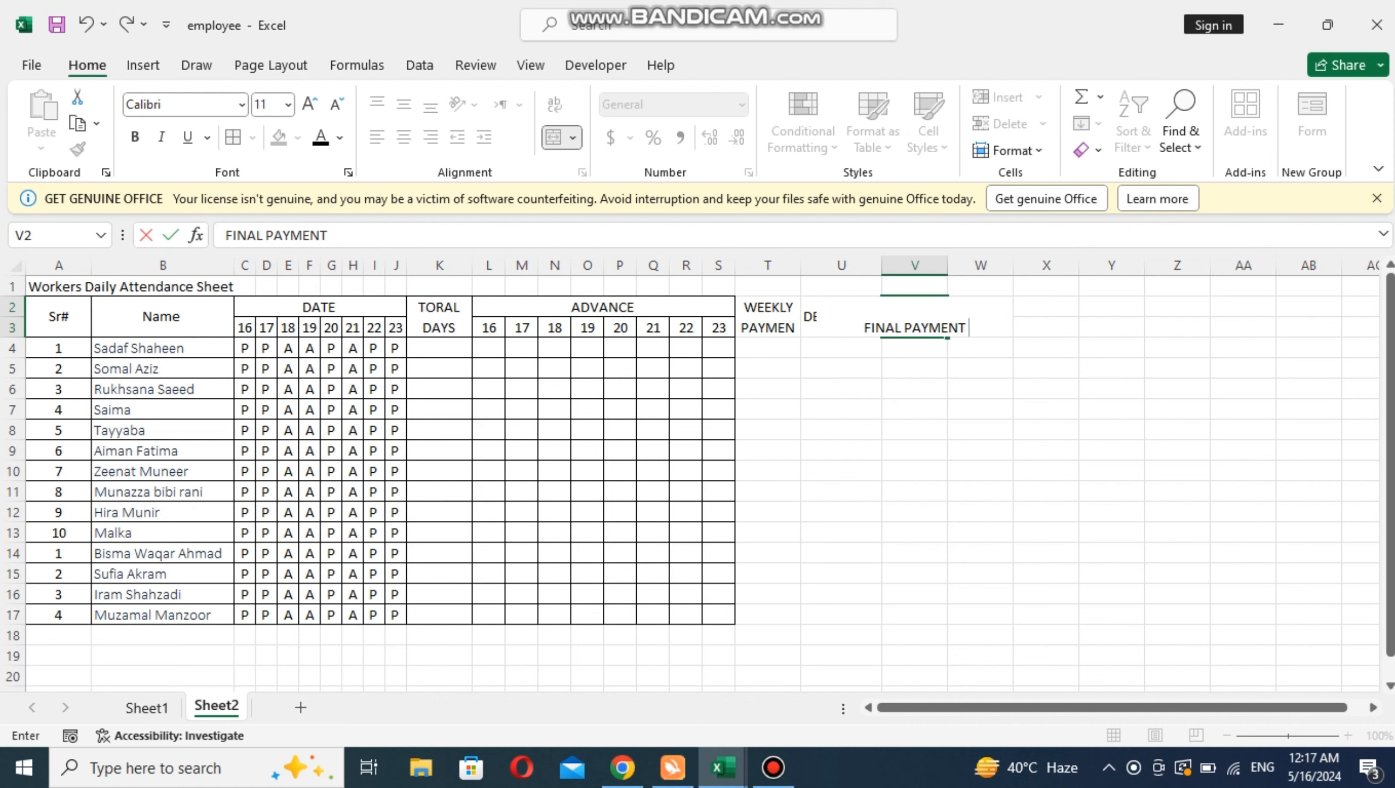
Compare with the headings on Sheet1, then wrap the text of the FINAL PAYMENT heading in V2 on Sheet2.
{"action": "left_click", "coordinate": [146, 707]}
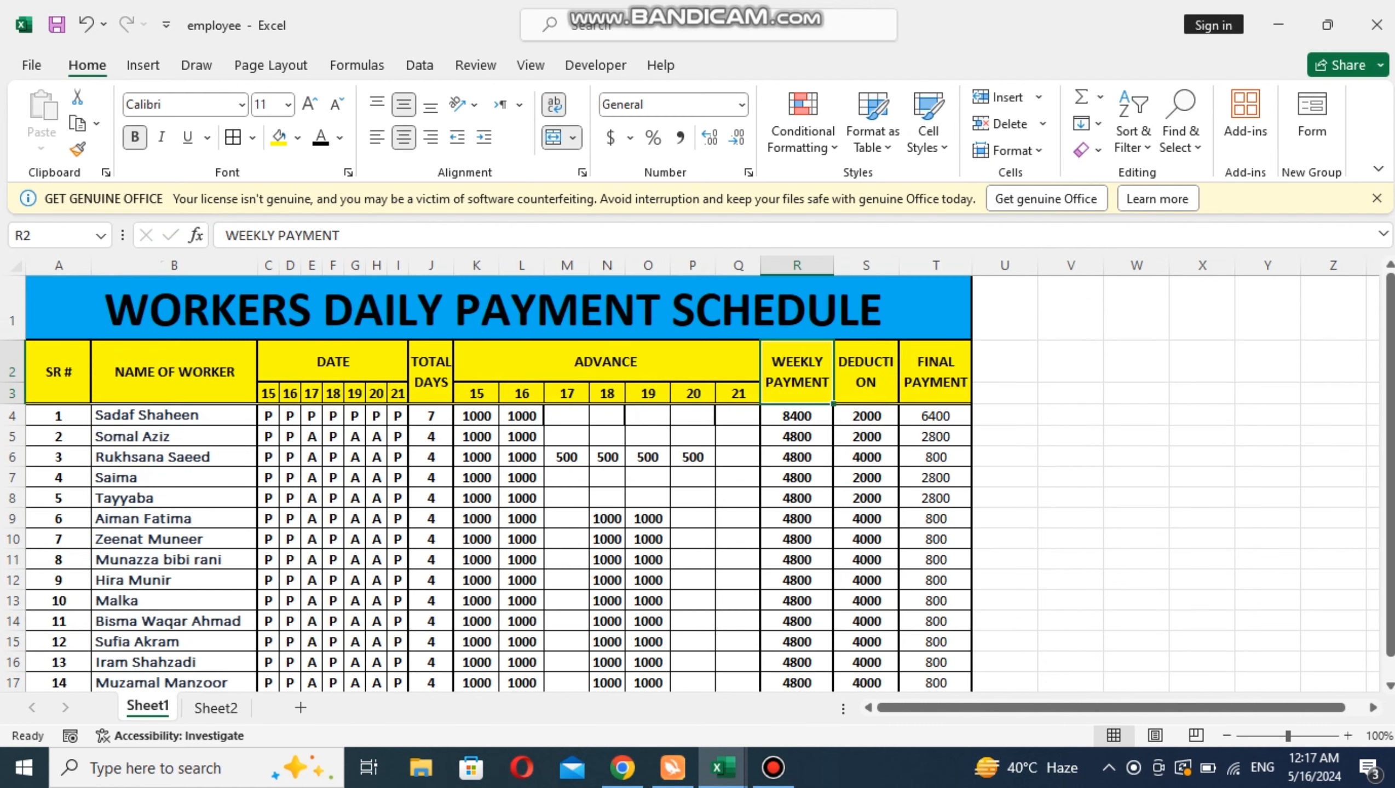
{"action": "left_click", "coordinate": [216, 708]}
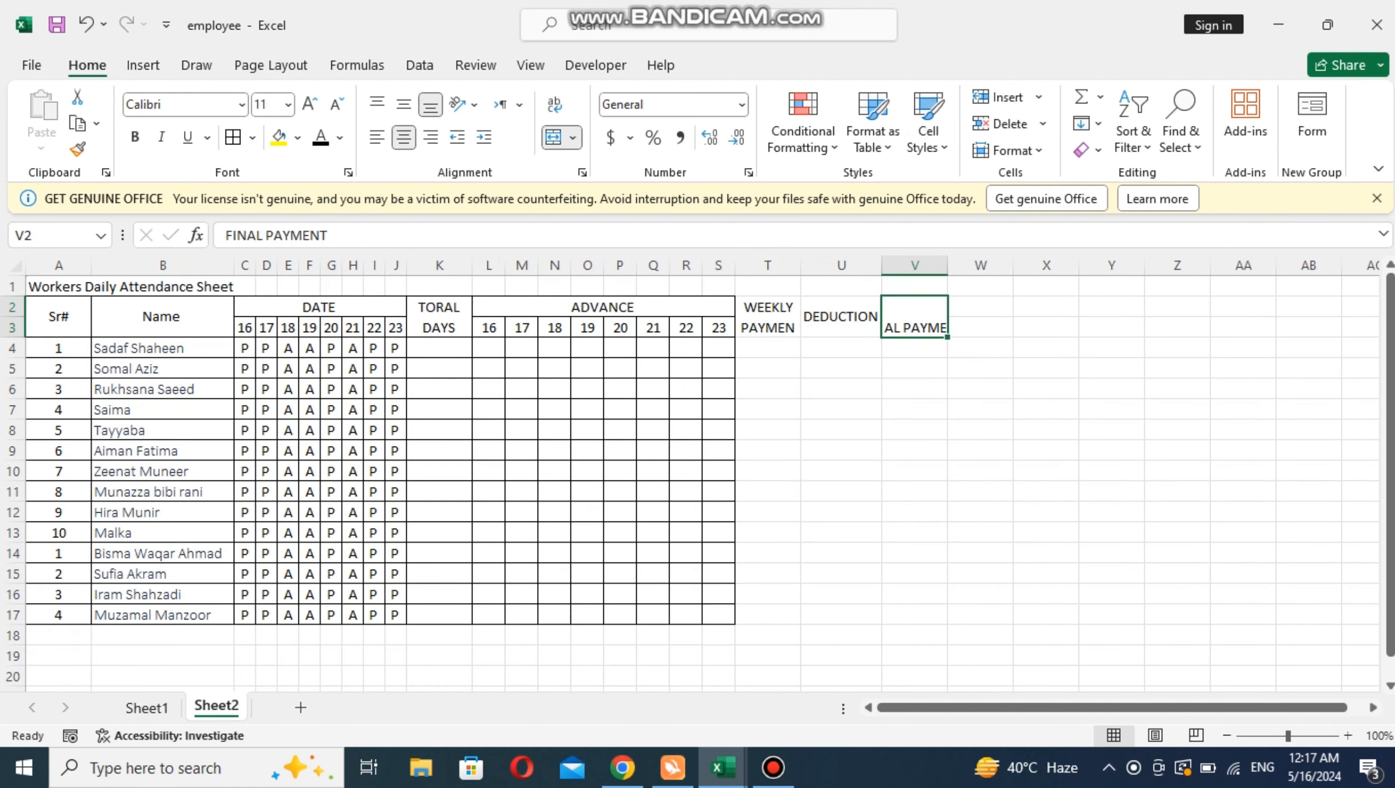
{"action": "left_click", "coordinate": [914, 451]}
{"action": "left_click", "coordinate": [914, 317]}
{"action": "left_click", "coordinate": [554, 105]}
{"action": "left_click", "coordinate": [620, 470]}
Apply all borders to the heading rows A2:V3.
{"action": "left_click_drag", "start_coordinate": [59, 317], "coordinate": [914, 318]}
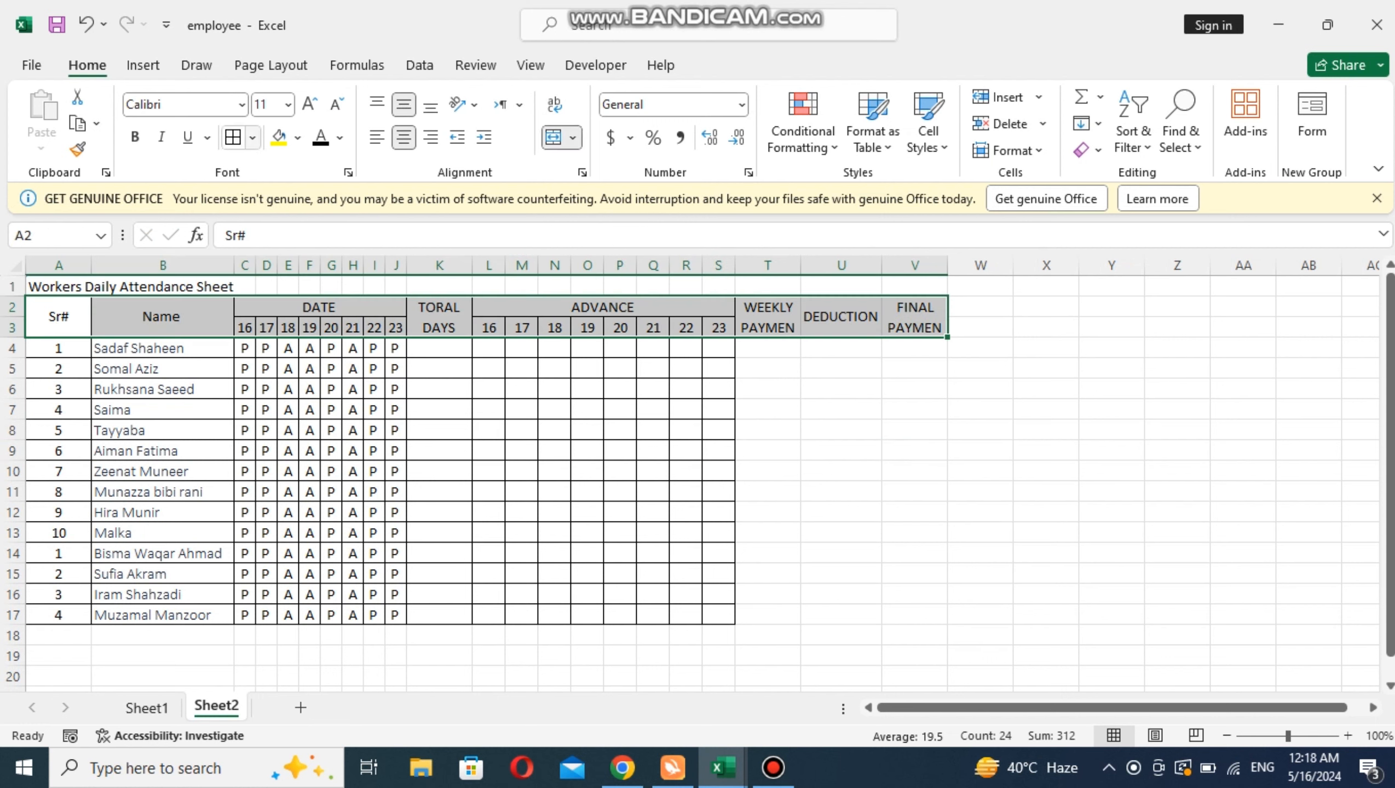
{"action": "left_click", "coordinate": [252, 137]}
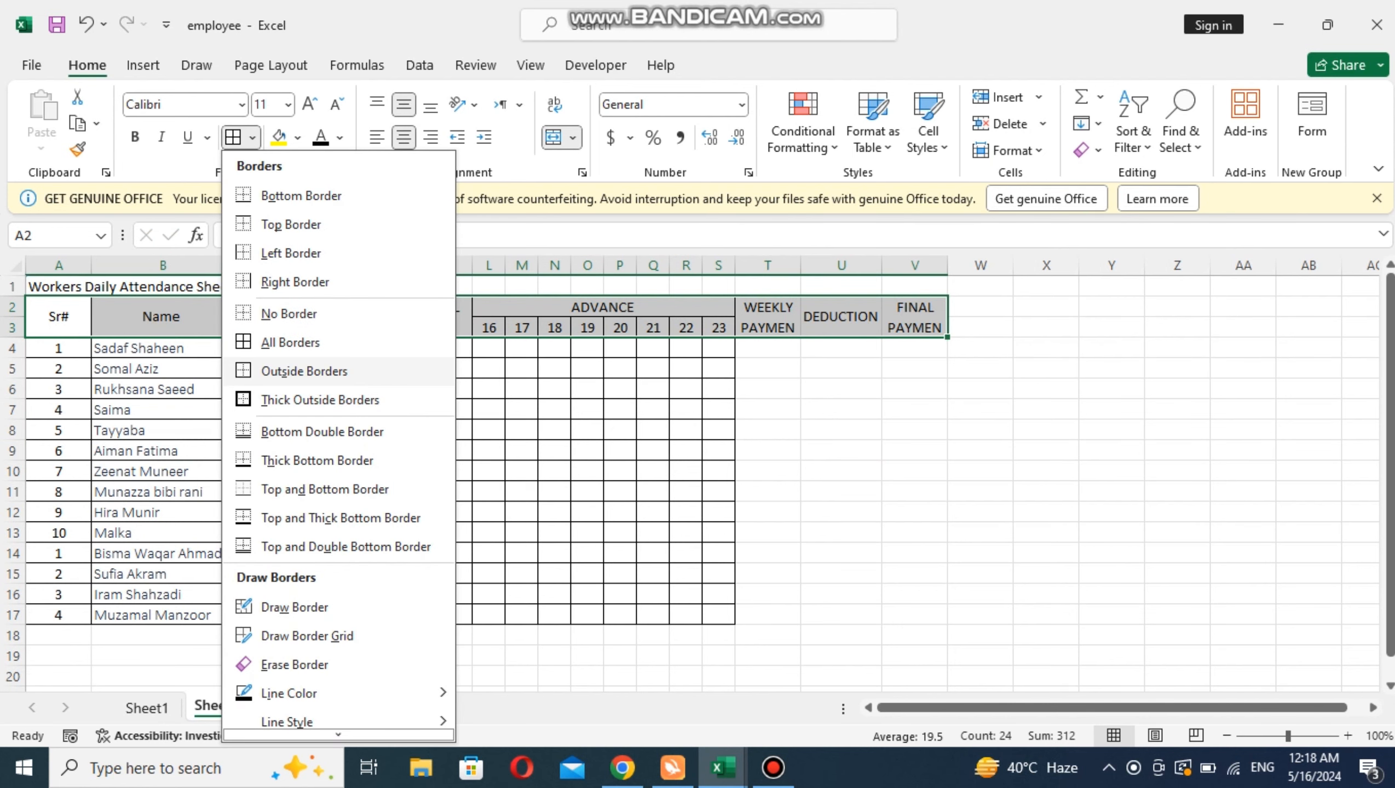
{"action": "left_click", "coordinate": [300, 343]}
{"action": "left_click", "coordinate": [439, 492]}
Add a thick outside border and yellow fill to the heading rows A2:V3.
{"action": "left_click_drag", "start_coordinate": [59, 317], "coordinate": [914, 326]}
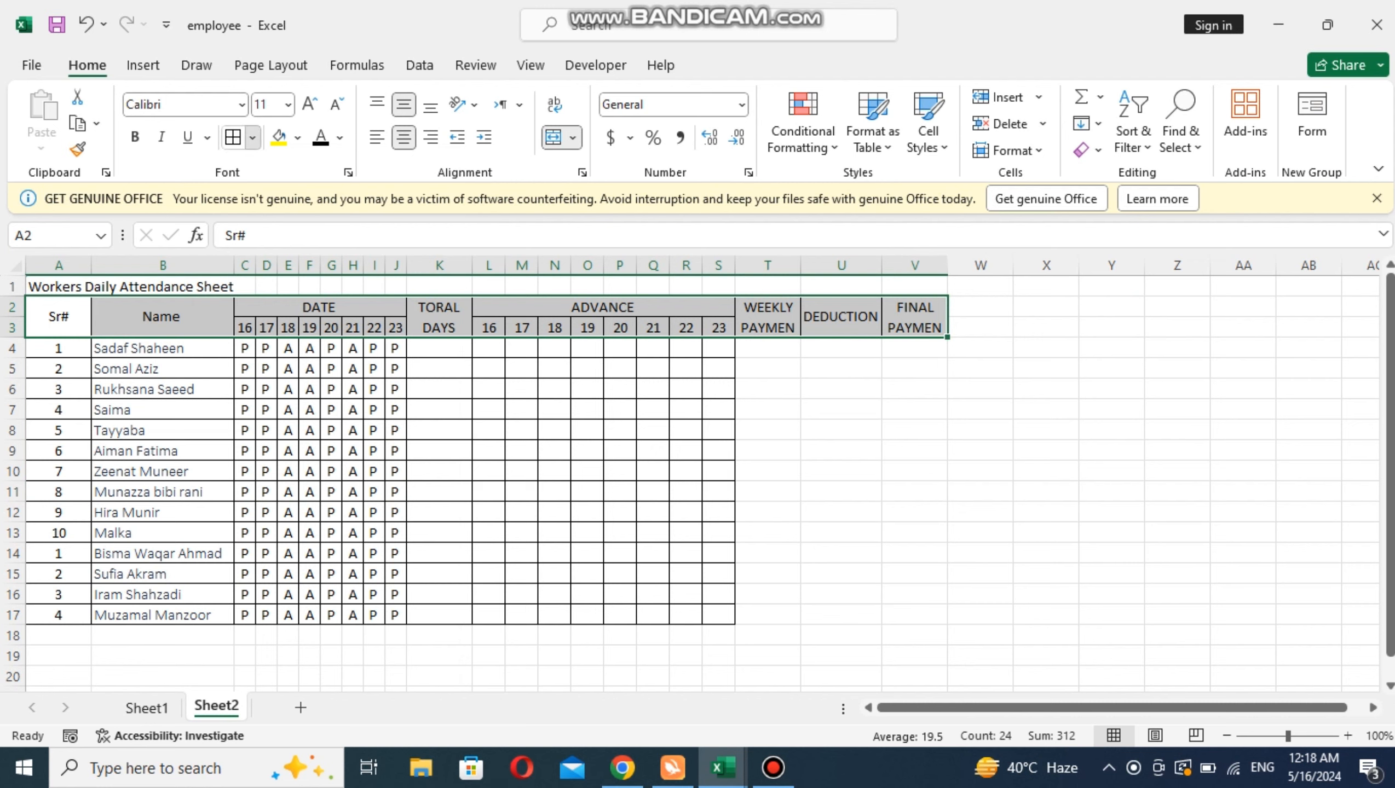
{"action": "left_click", "coordinate": [253, 138]}
{"action": "left_click", "coordinate": [310, 400]}
{"action": "left_click", "coordinate": [278, 138]}
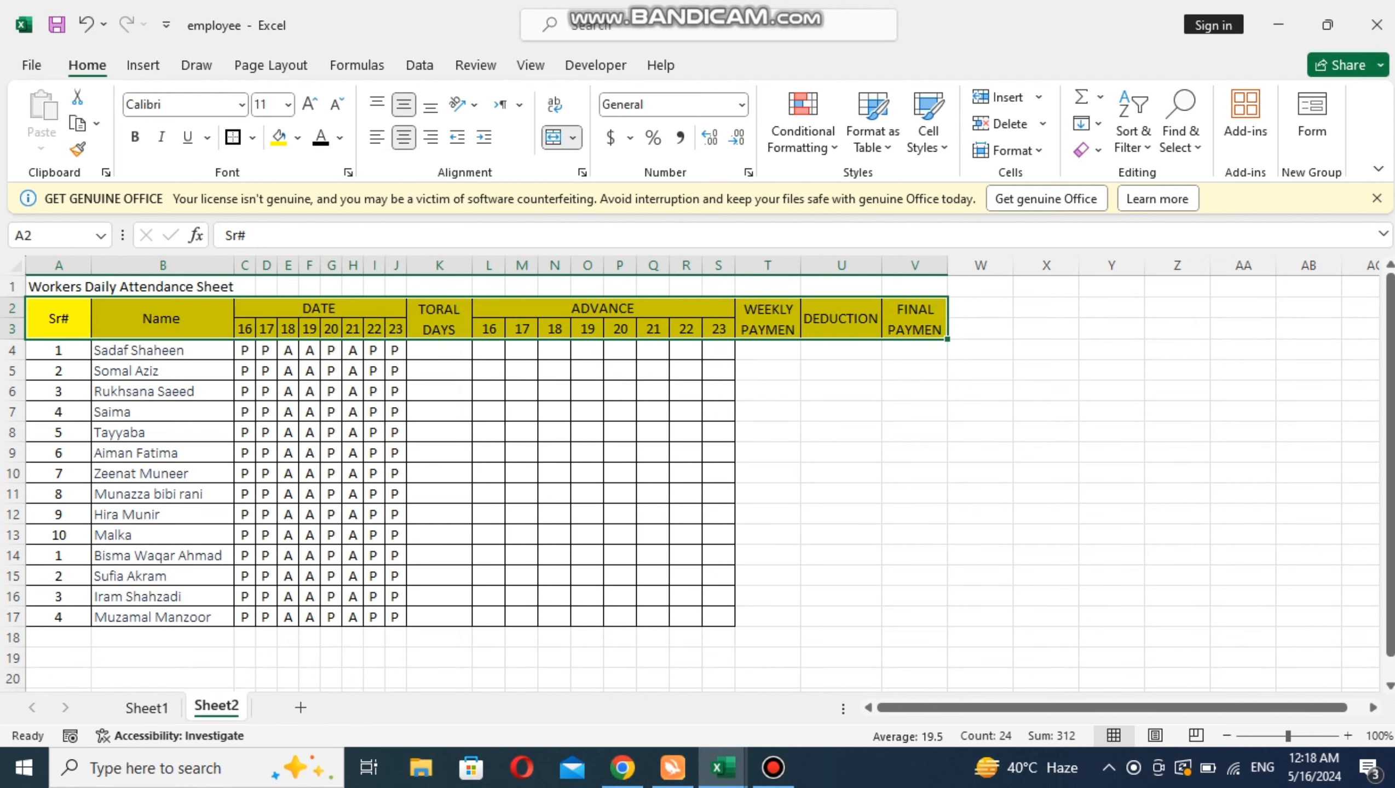
{"action": "left_click", "coordinate": [685, 514]}
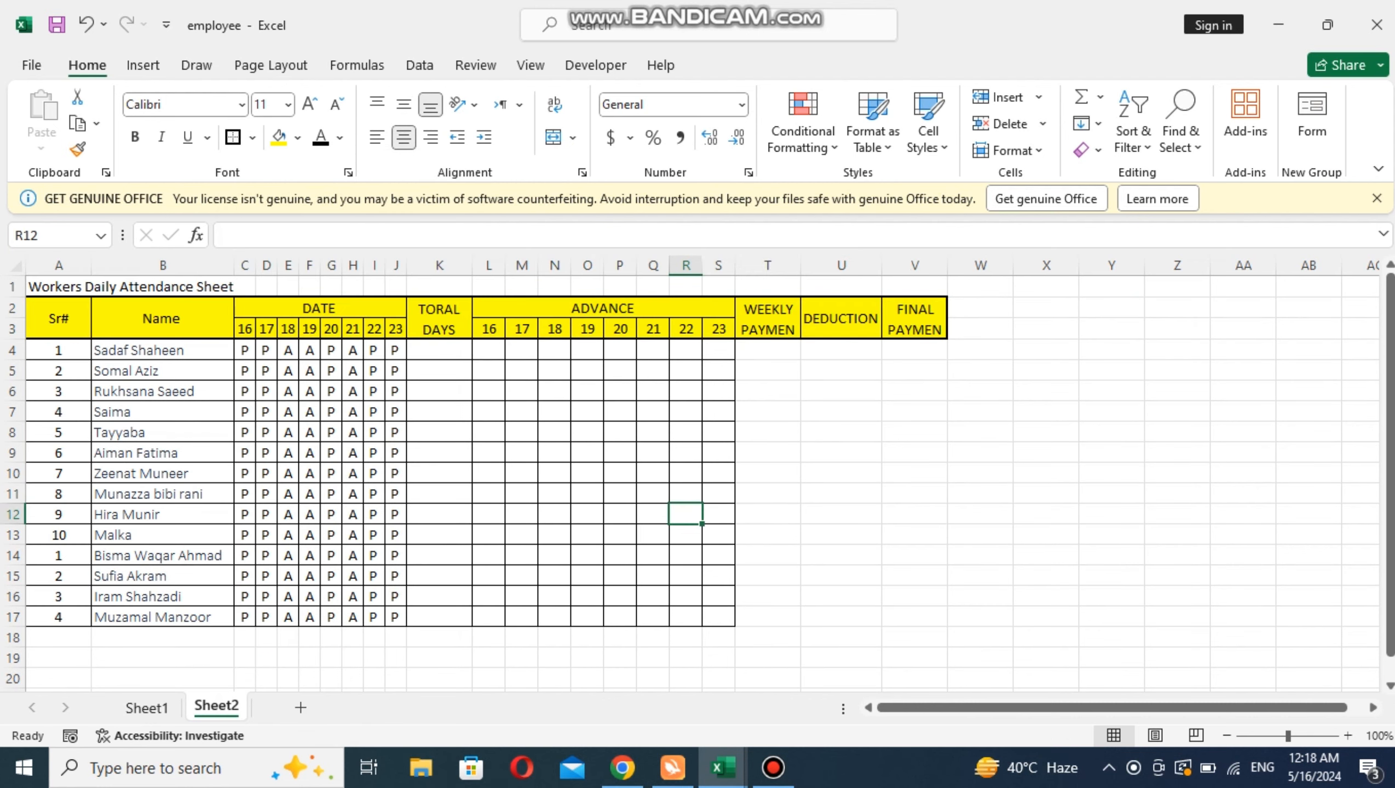
Fill the blank bordered cells S4:S17 across to column V so the payment columns get the same grid.
{"action": "left_click_drag", "start_coordinate": [718, 350], "coordinate": [918, 627]}
{"action": "left_click", "coordinate": [619, 494]}
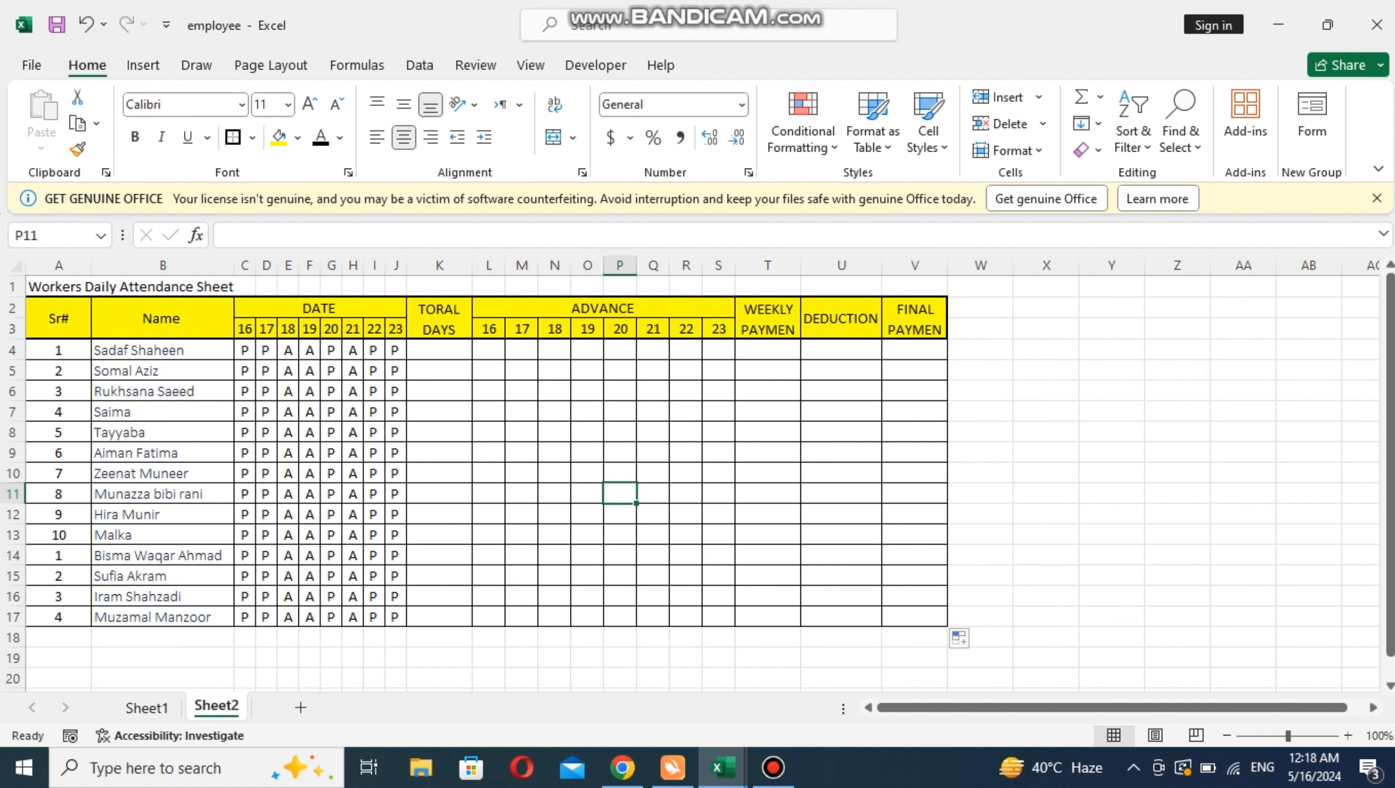
Select the title row cells from A1 across the width of the table.
{"action": "left_click_drag", "start_coordinate": [33, 287], "coordinate": [231, 286]}
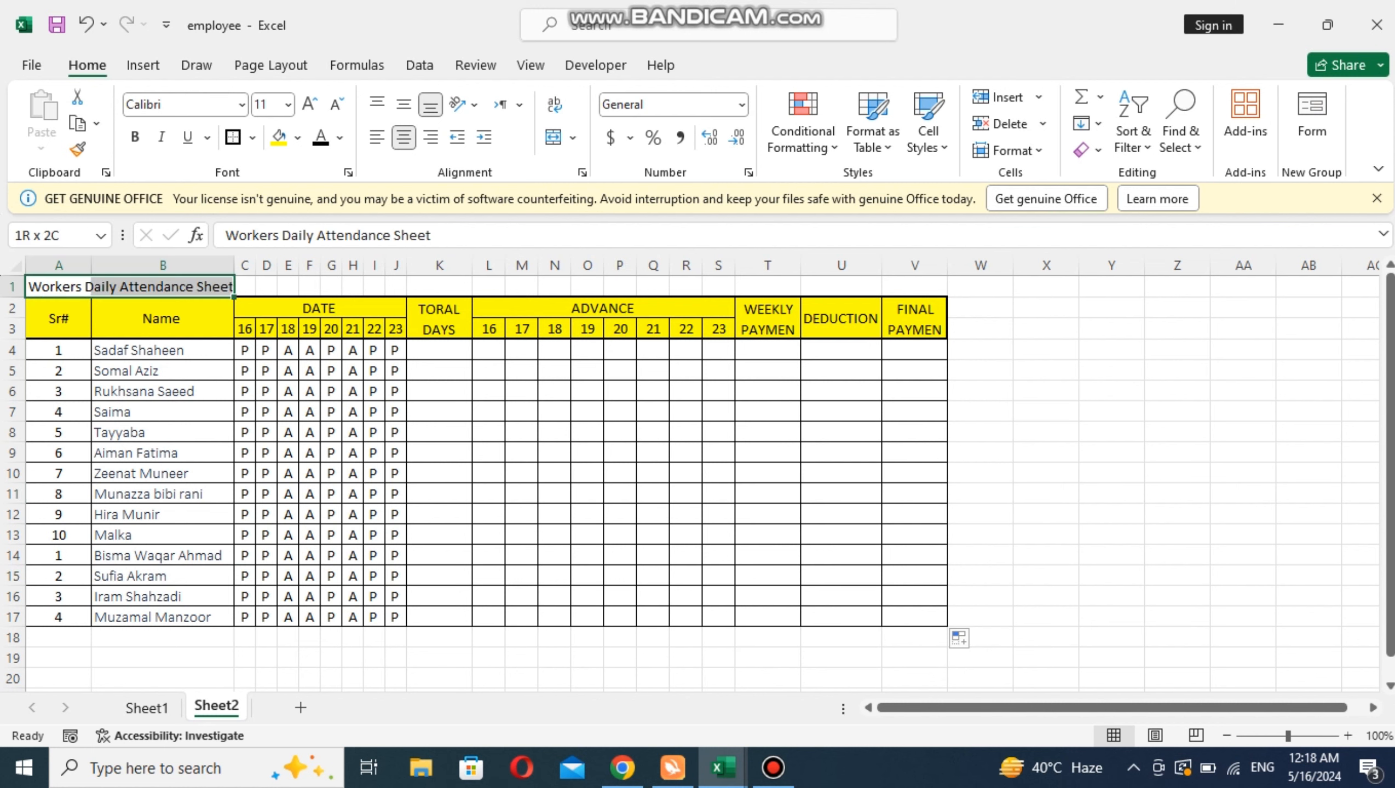
{"action": "left_click_drag", "start_coordinate": [232, 287], "coordinate": [670, 287]}
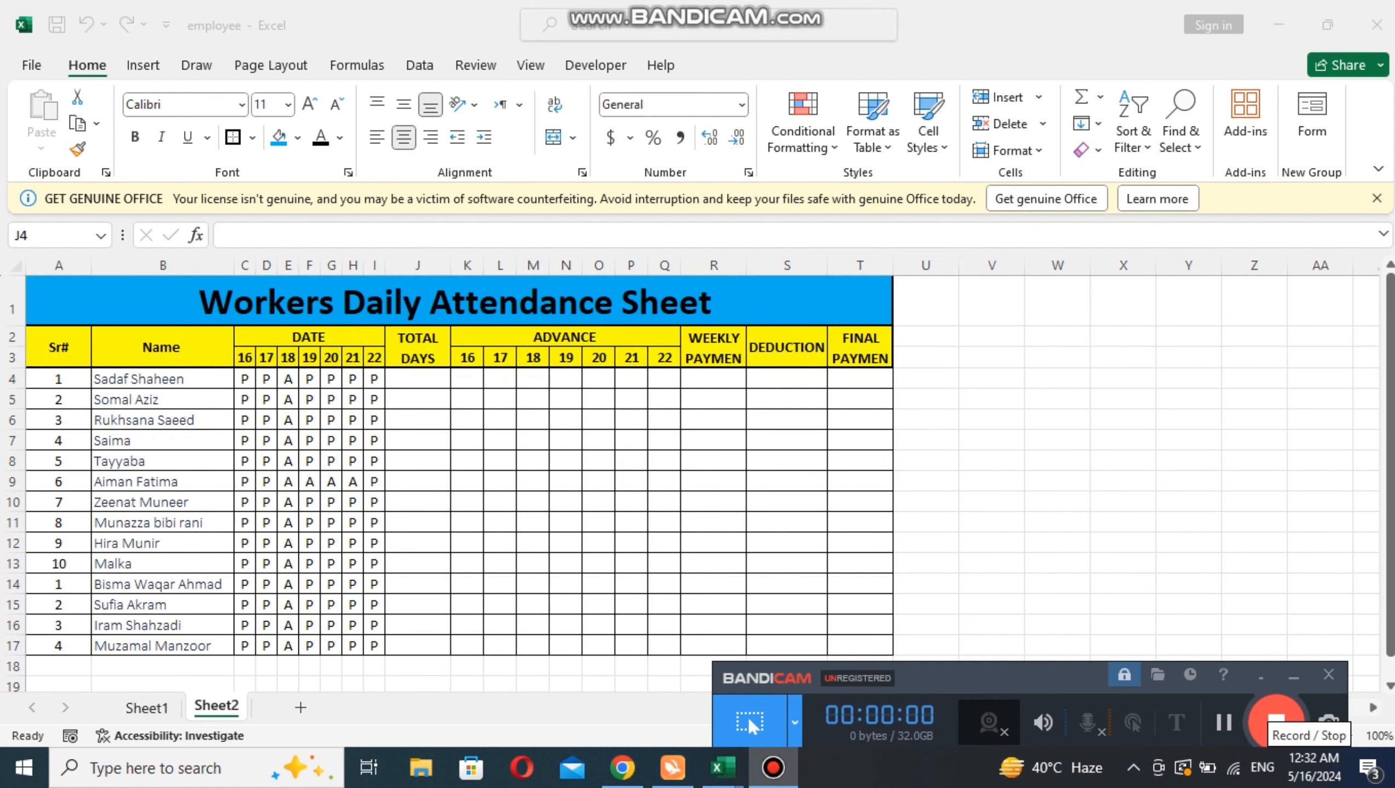
{"action": "left_click", "coordinate": [1276, 721]}
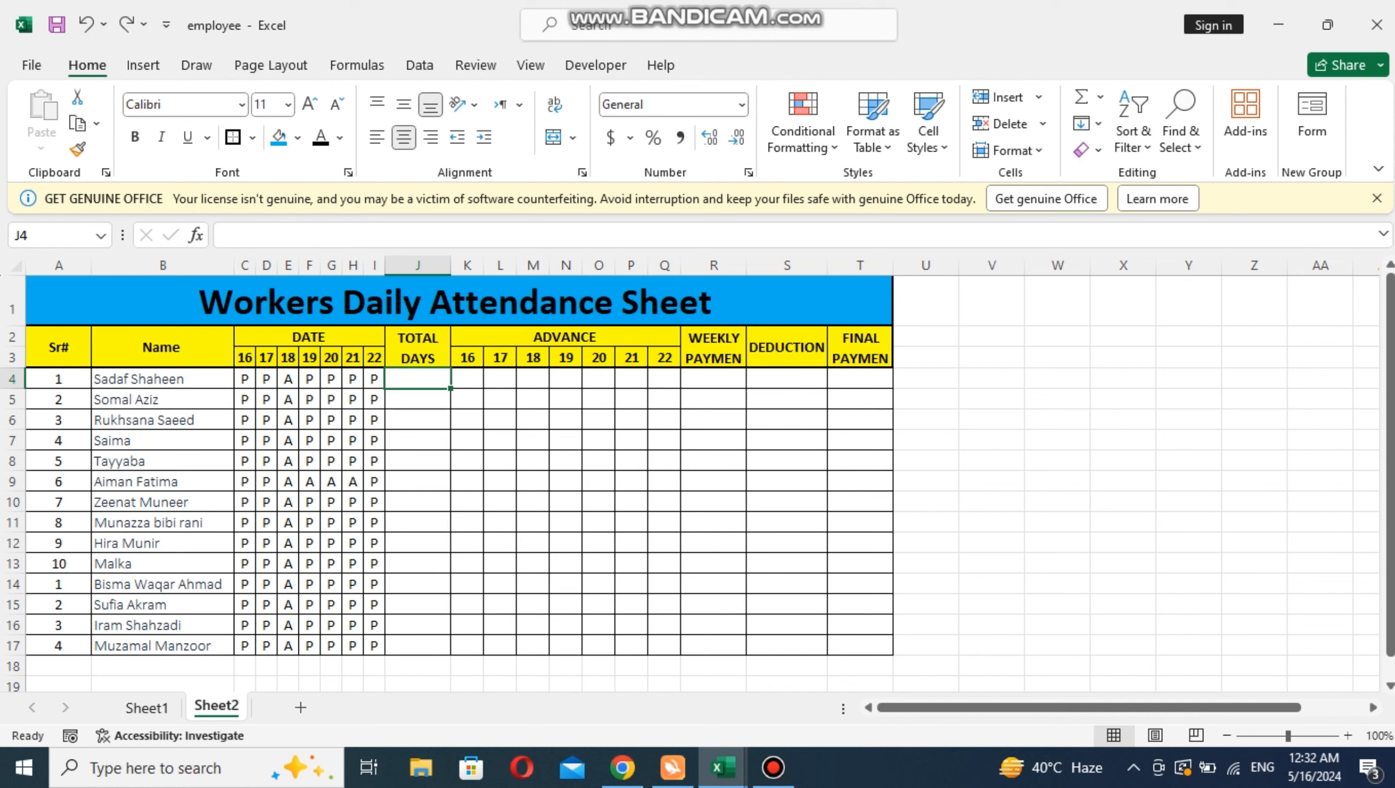
{"action": "double_click", "coordinate": [286, 337]}
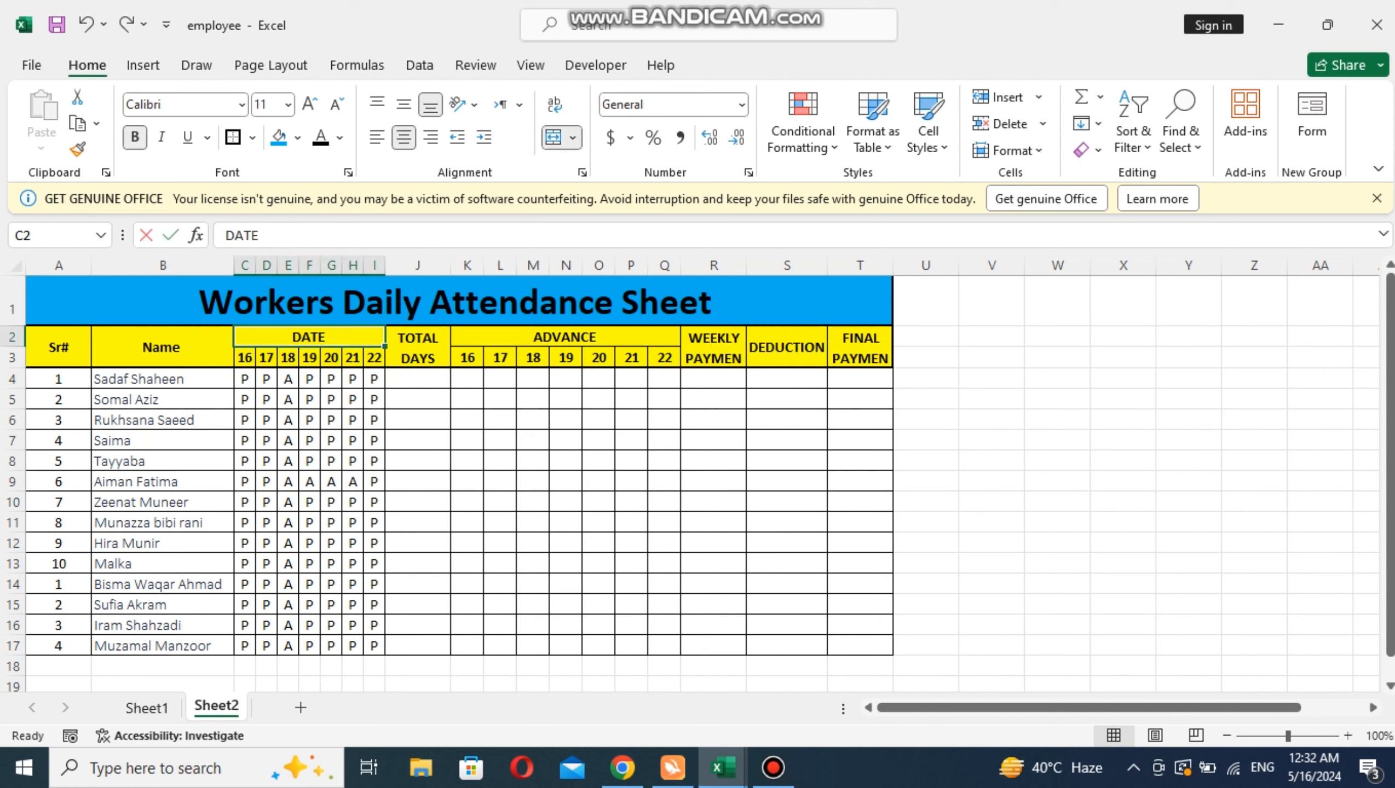
Change the heading above the attendance dates in C2 to ATTENDANCE DATE.
{"action": "type", "text": "aTT"}
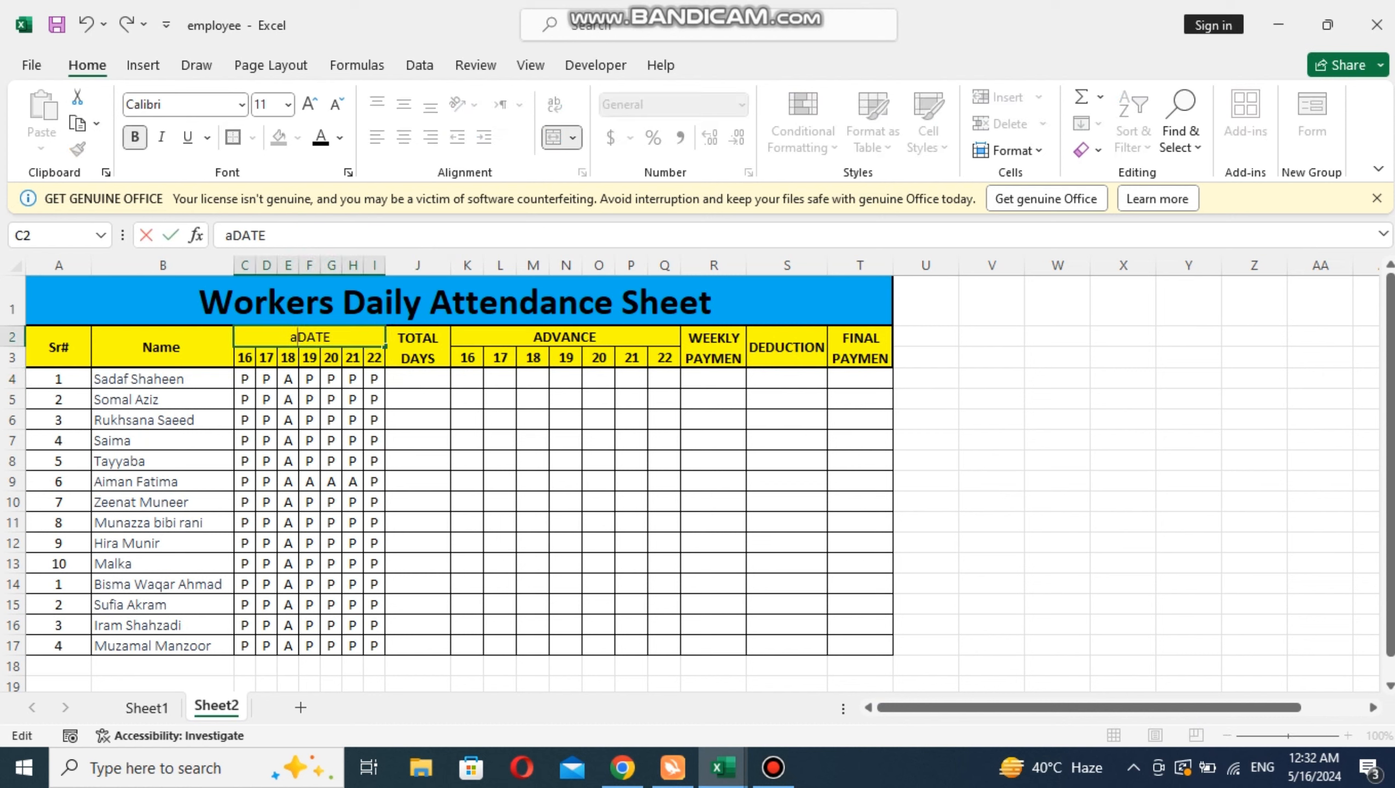
{"action": "key", "text": "BackSpace"}
{"action": "key", "text": "BackSpace"}
{"action": "key", "text": "BackSpace"}
{"action": "type", "text": "ATTENDA"}
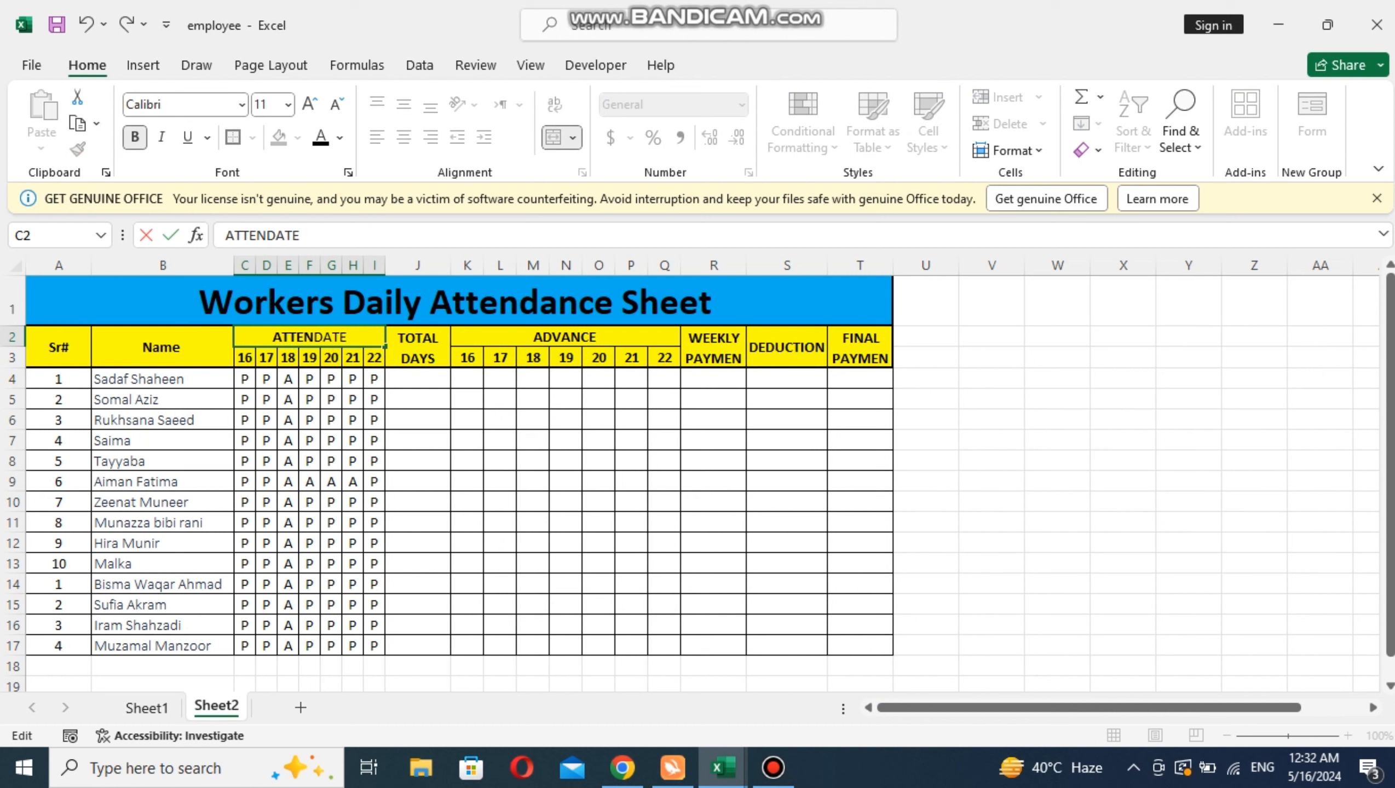
{"action": "type", "text": "NCE DA"}
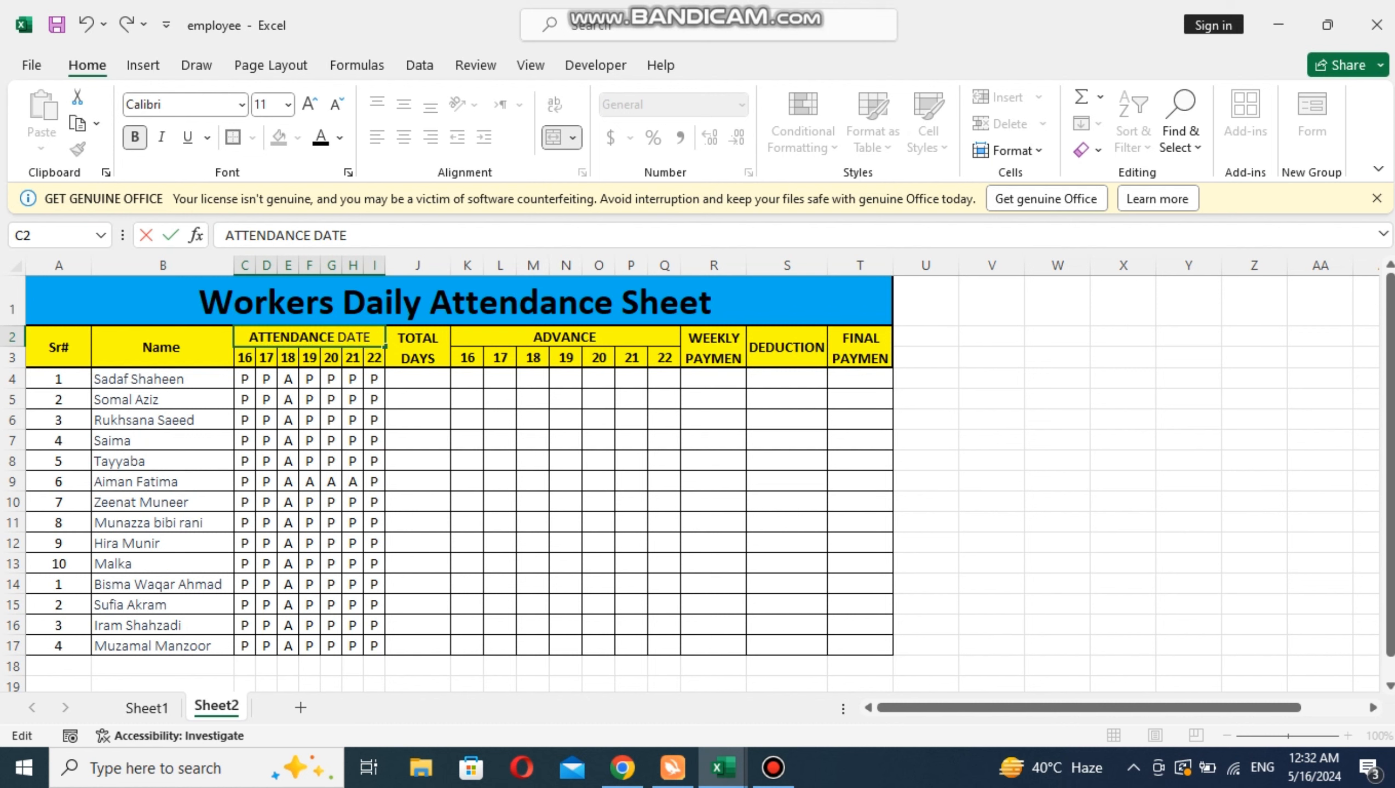
{"action": "left_click", "coordinate": [310, 379]}
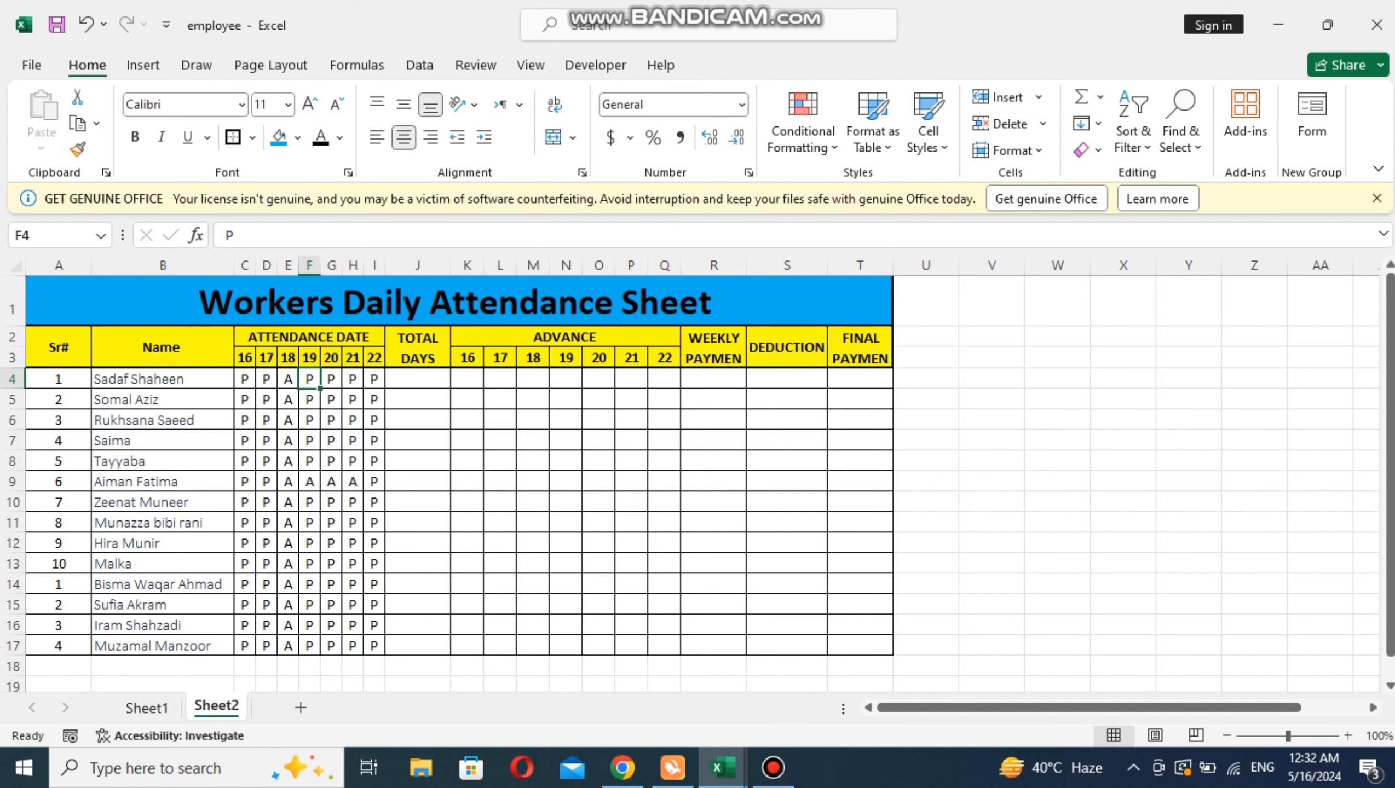
{"action": "left_click", "coordinate": [417, 380]}
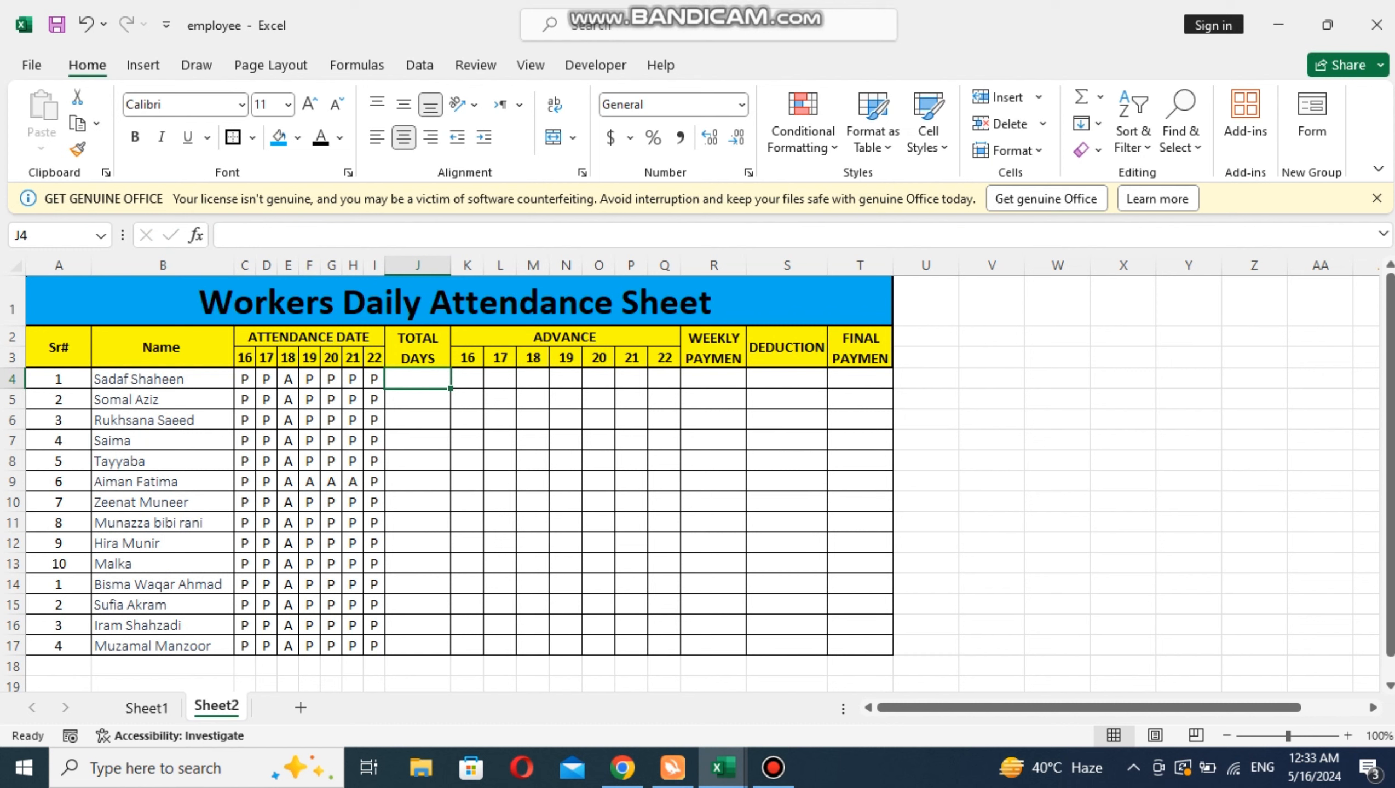
{"action": "left_click", "coordinate": [417, 420]}
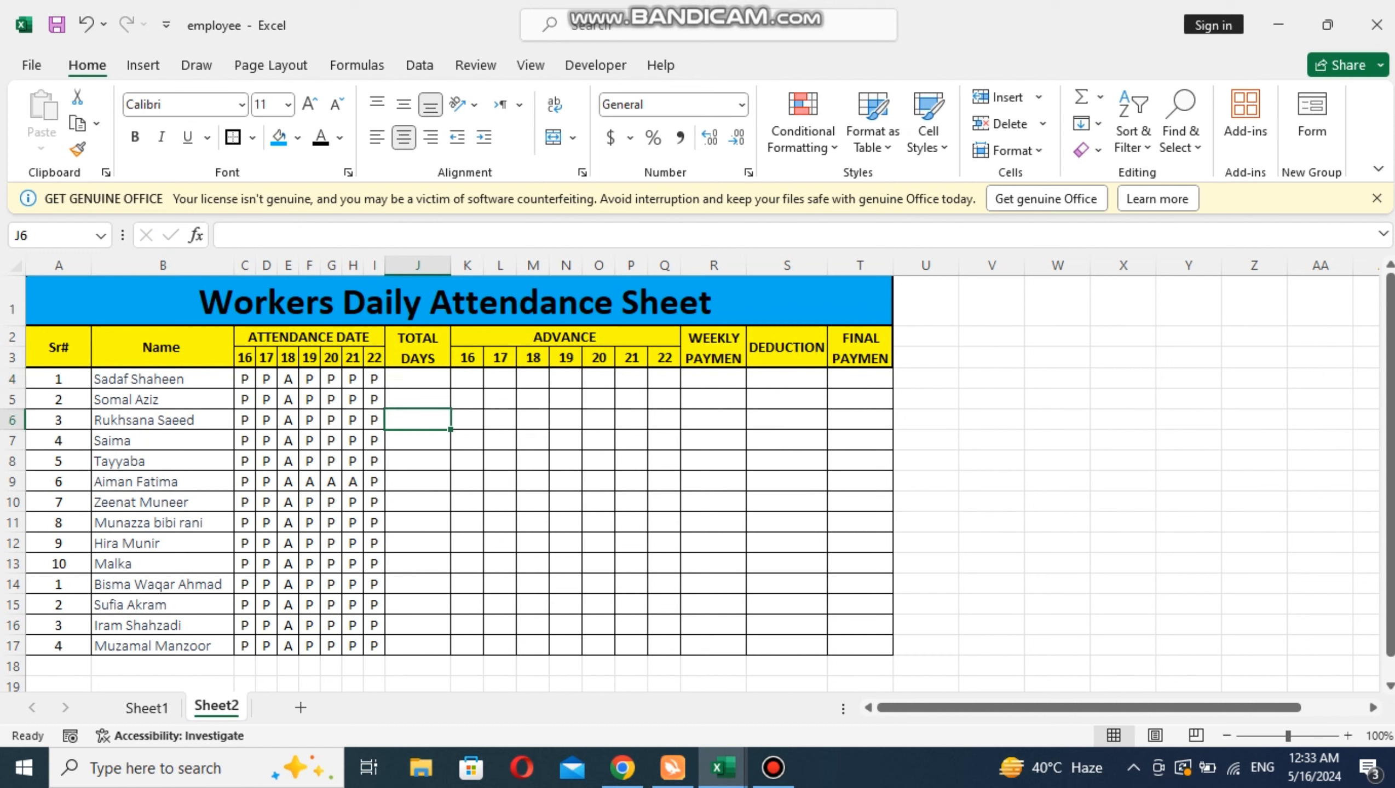
{"action": "left_click", "coordinate": [418, 380]}
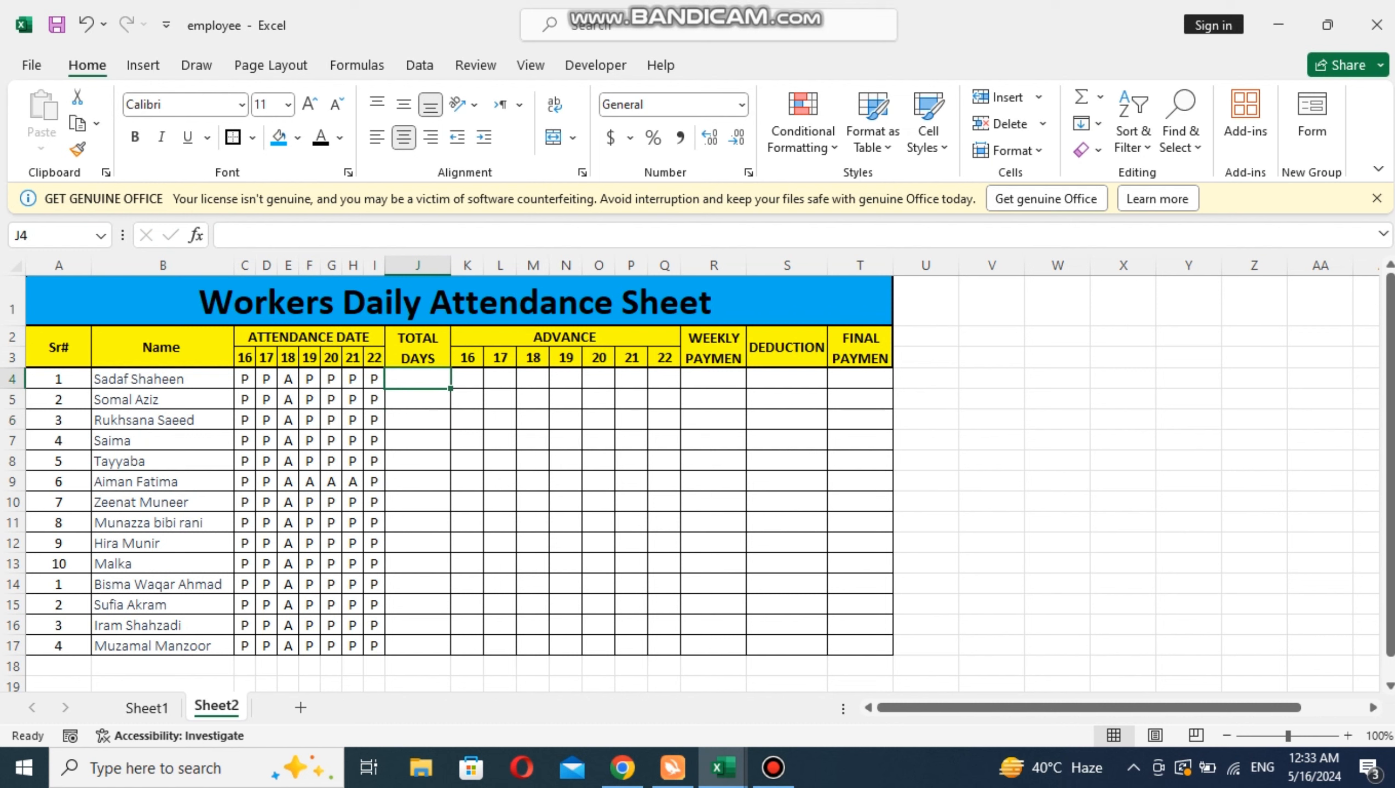
{"action": "left_click", "coordinate": [418, 400]}
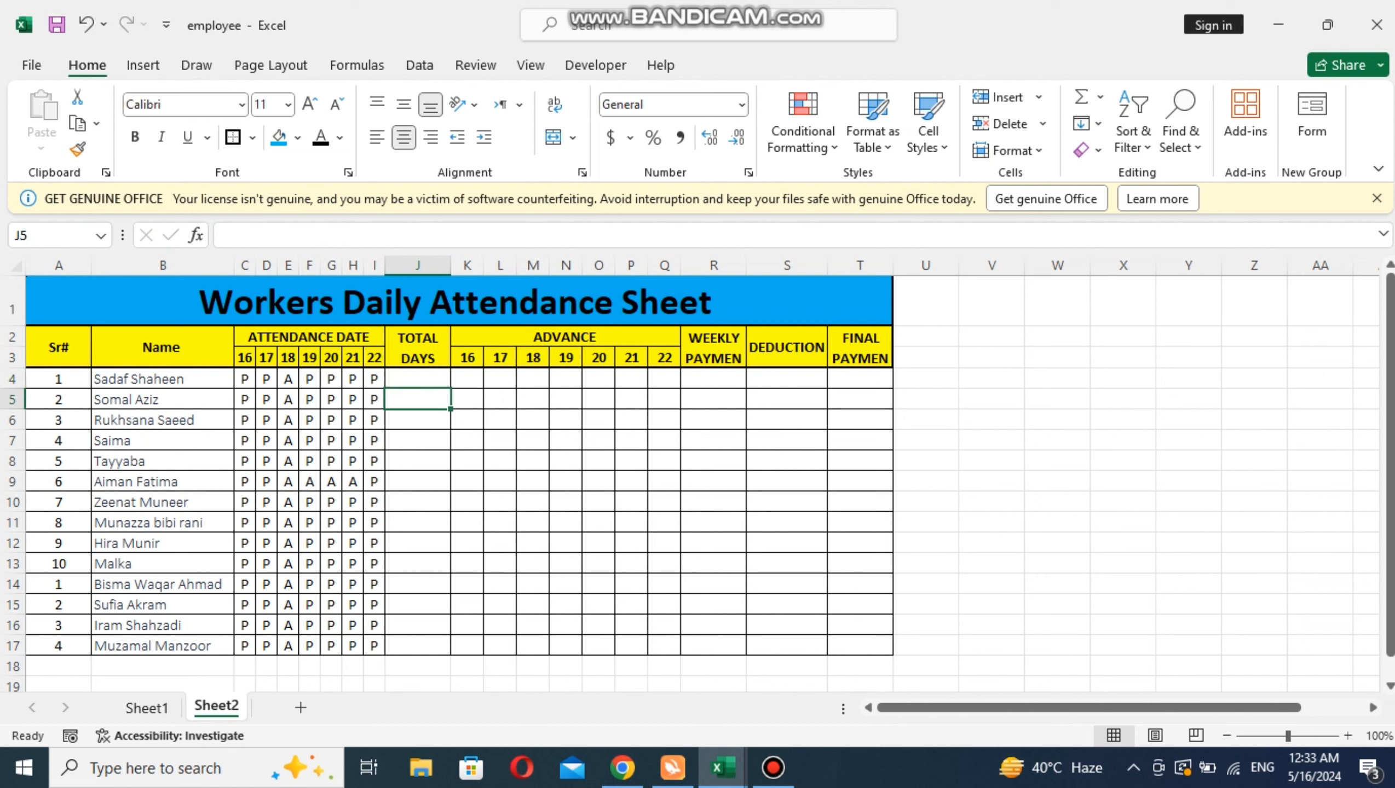
Count the present days in J4 with =COUNTIF(C4:I4,"P") and fill the formula down to J17.
{"action": "left_click", "coordinate": [418, 379]}
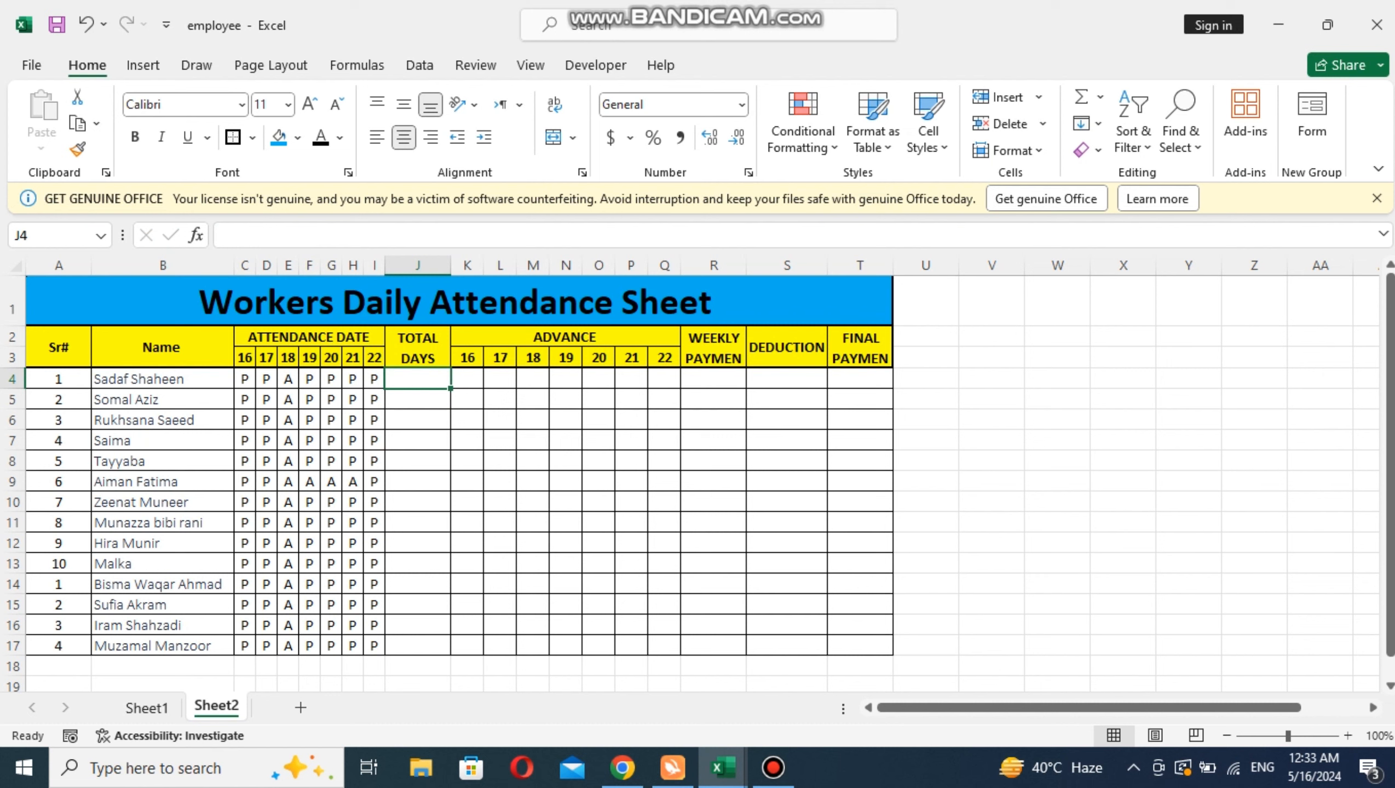
{"action": "type", "text": "=COUN"}
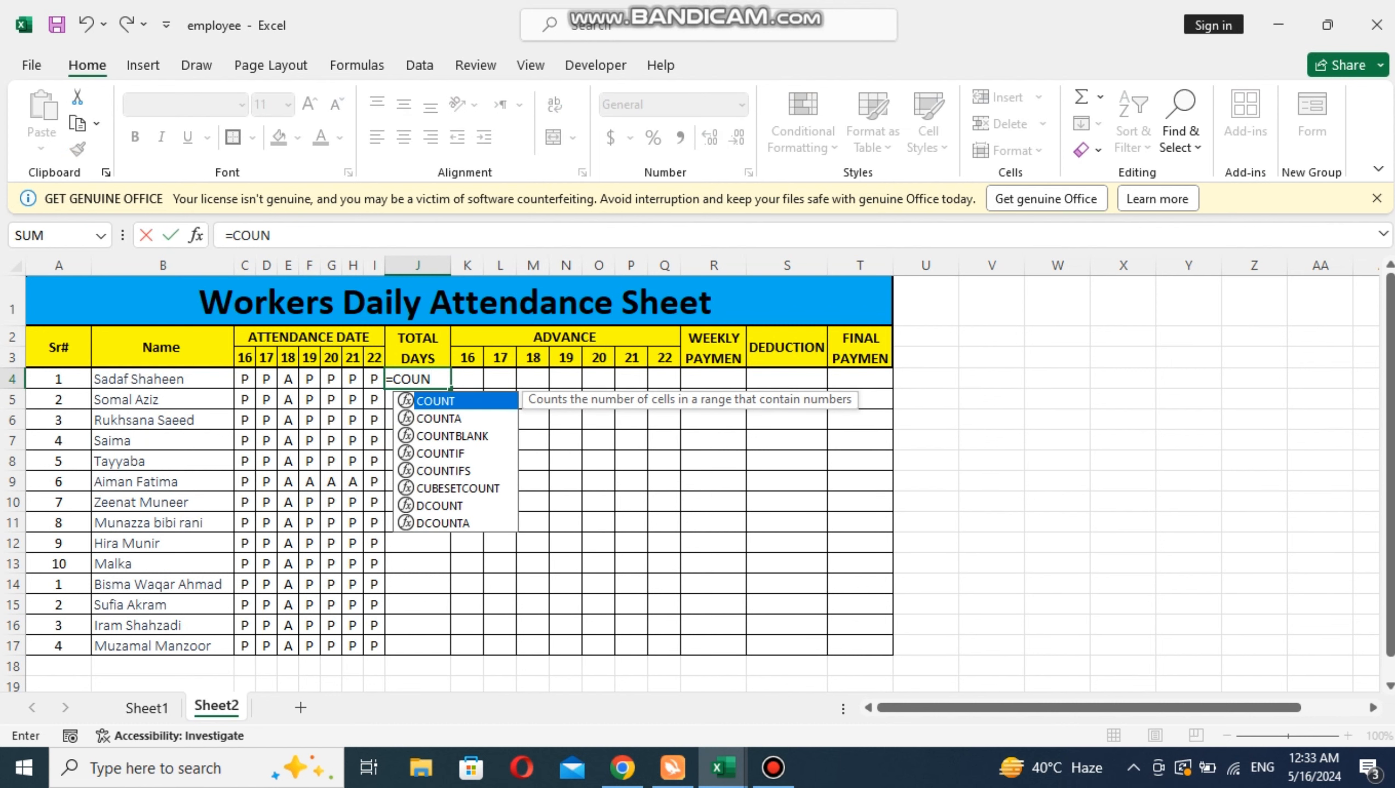
{"action": "type", "text": "IF("}
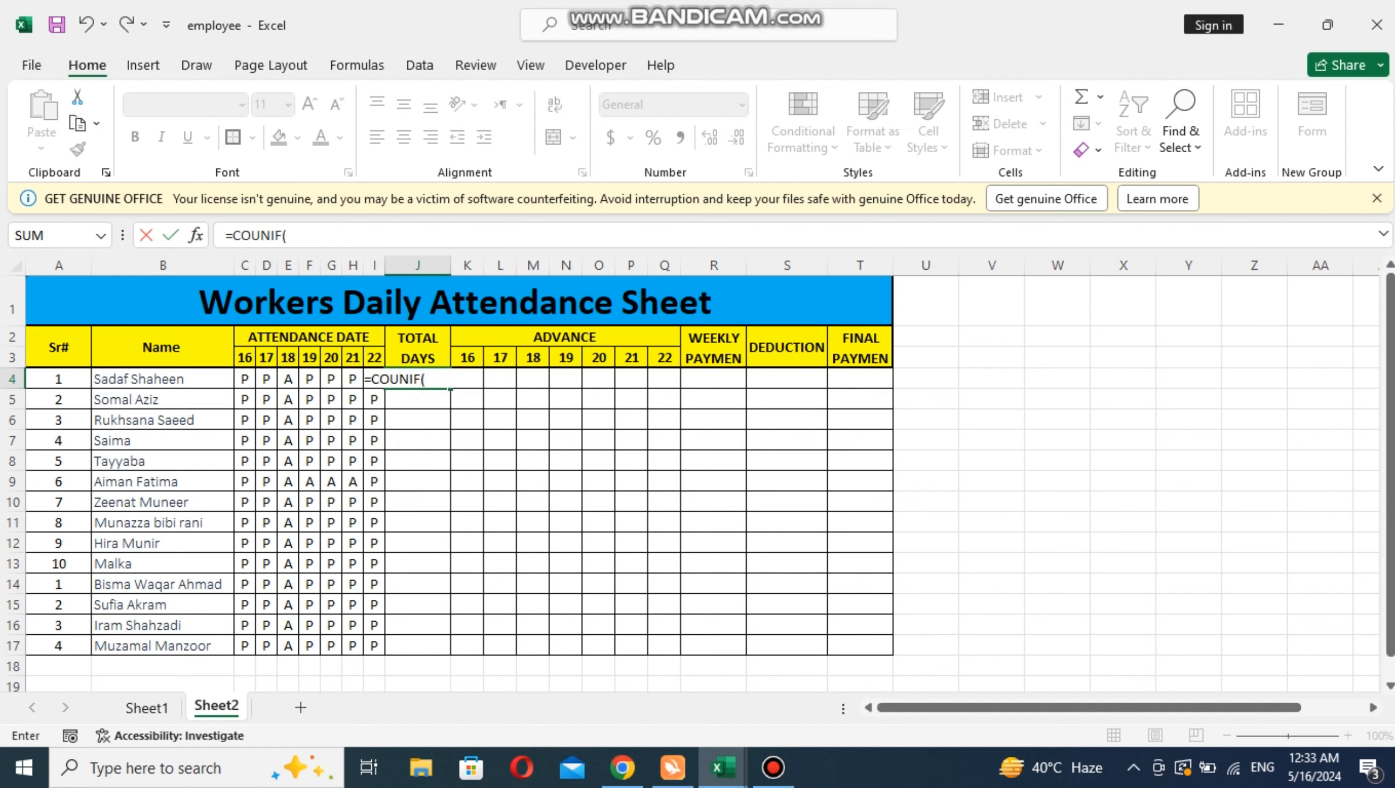
{"action": "key", "text": "BackSpace"}
{"action": "key", "text": "BackSpace"}
{"action": "key", "text": "BackSpace"}
{"action": "type", "text": "TI"}
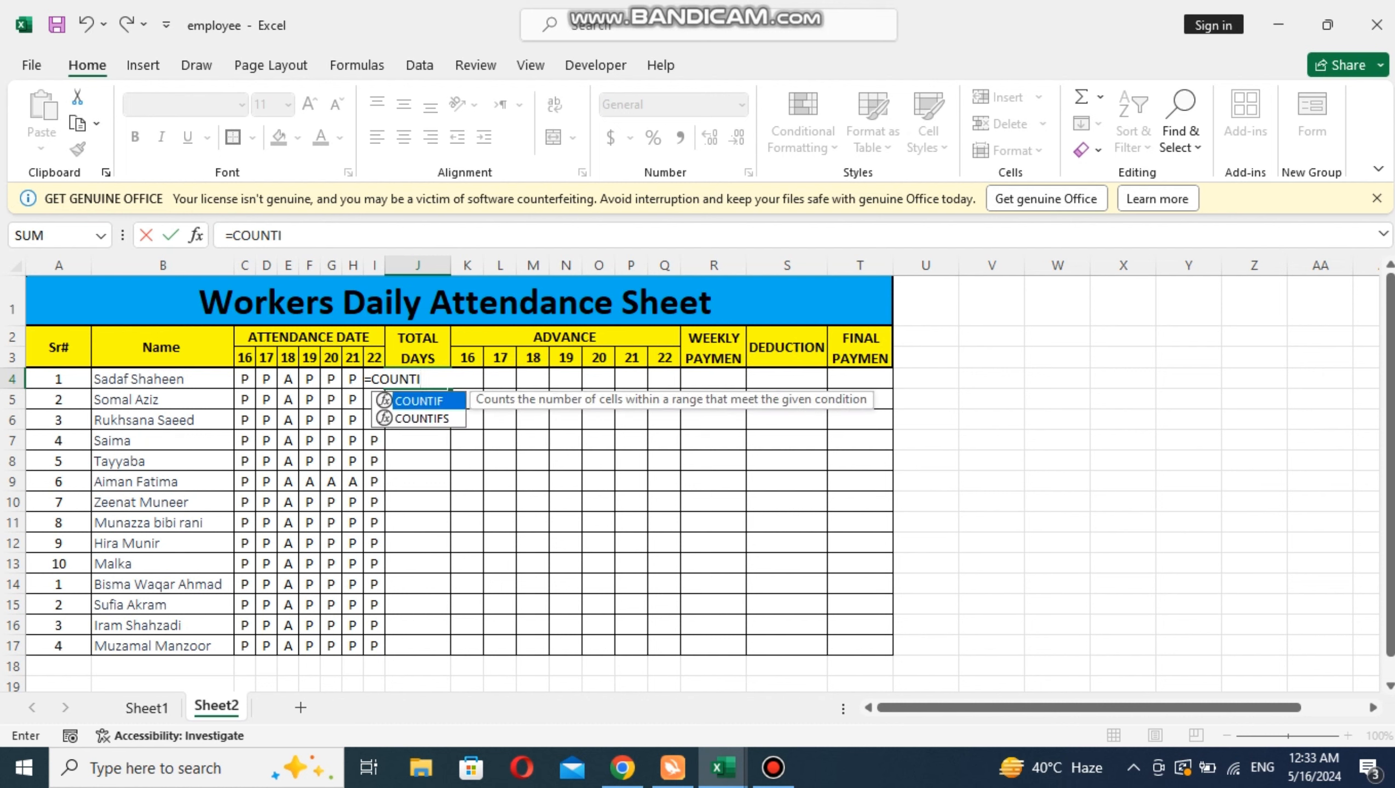
{"action": "type", "text": "F("}
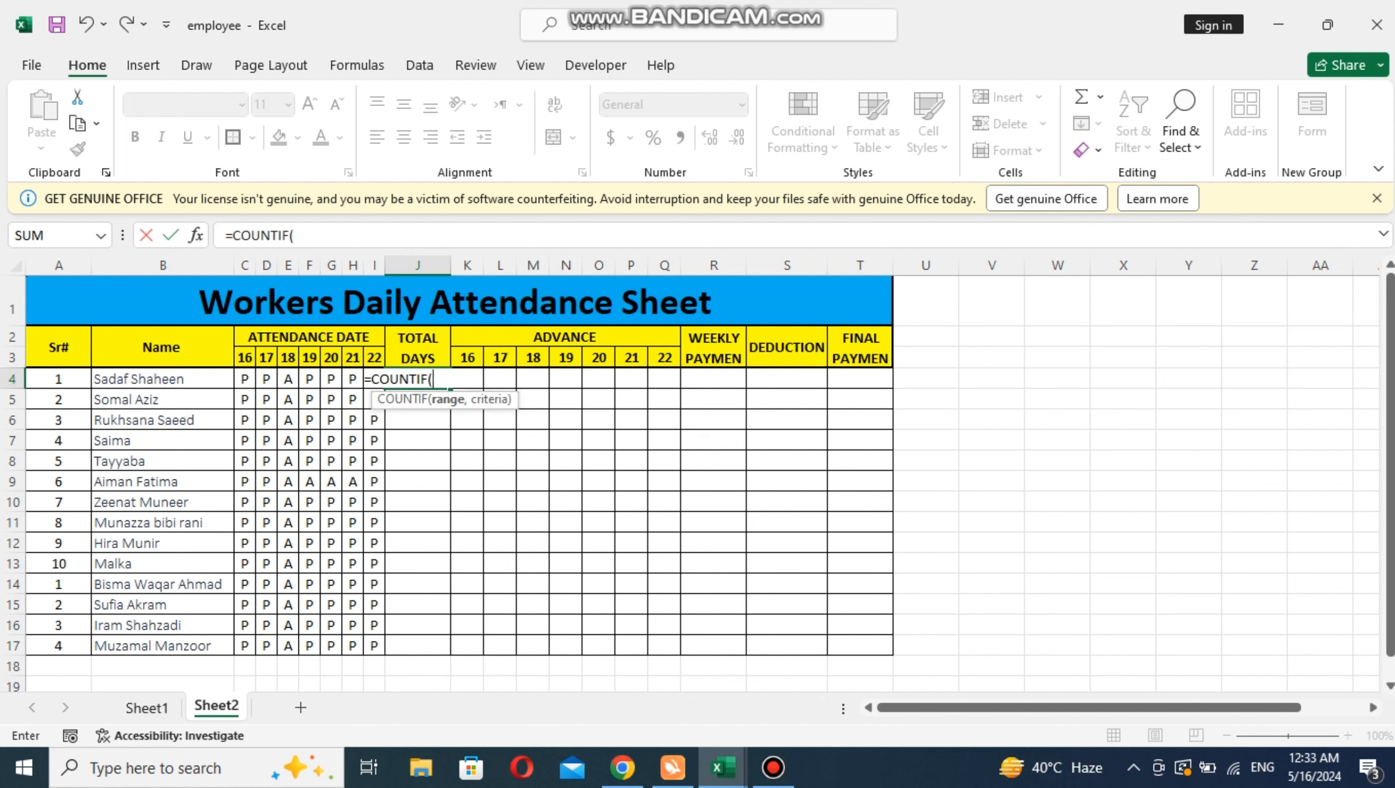
{"action": "left_click_drag", "start_coordinate": [245, 379], "coordinate": [374, 379]}
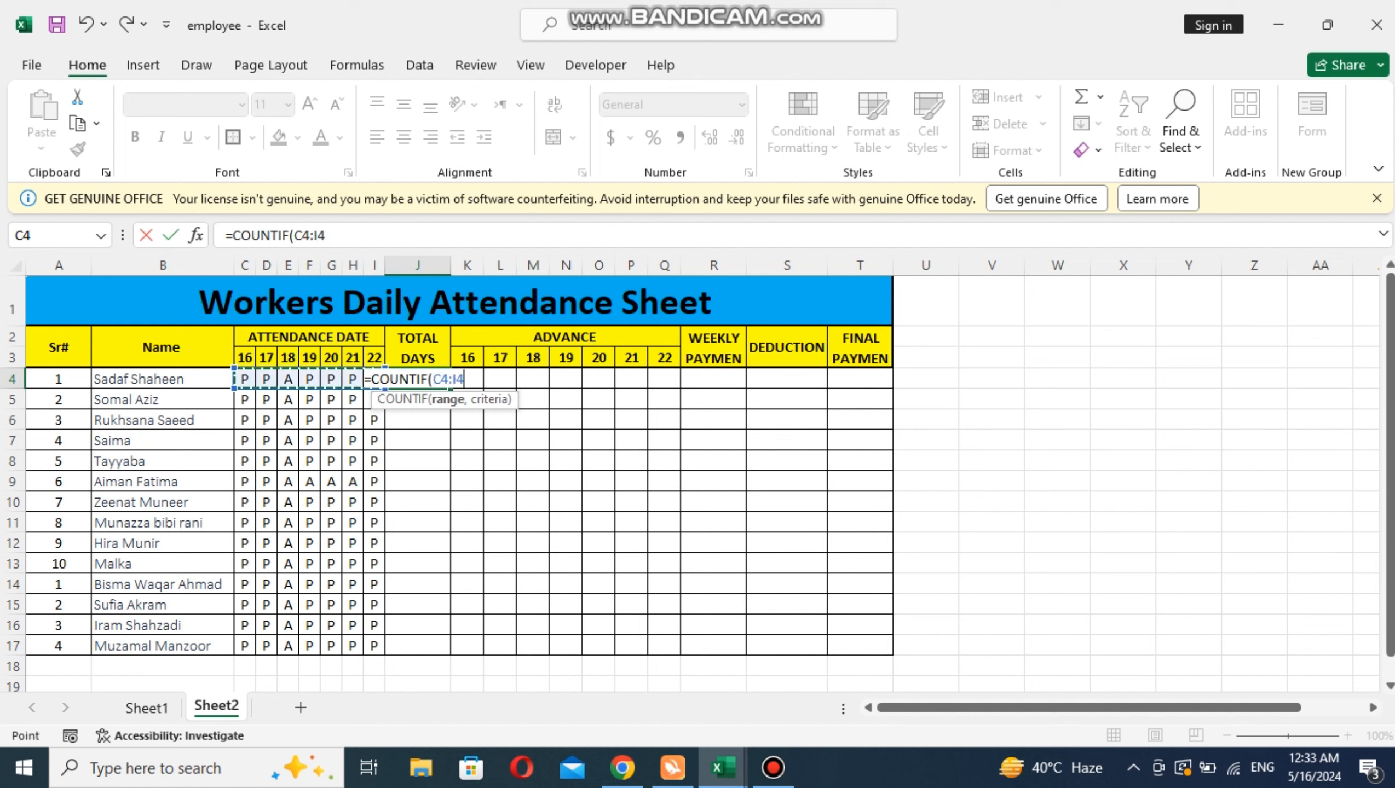
{"action": "type", "text": ",\""}
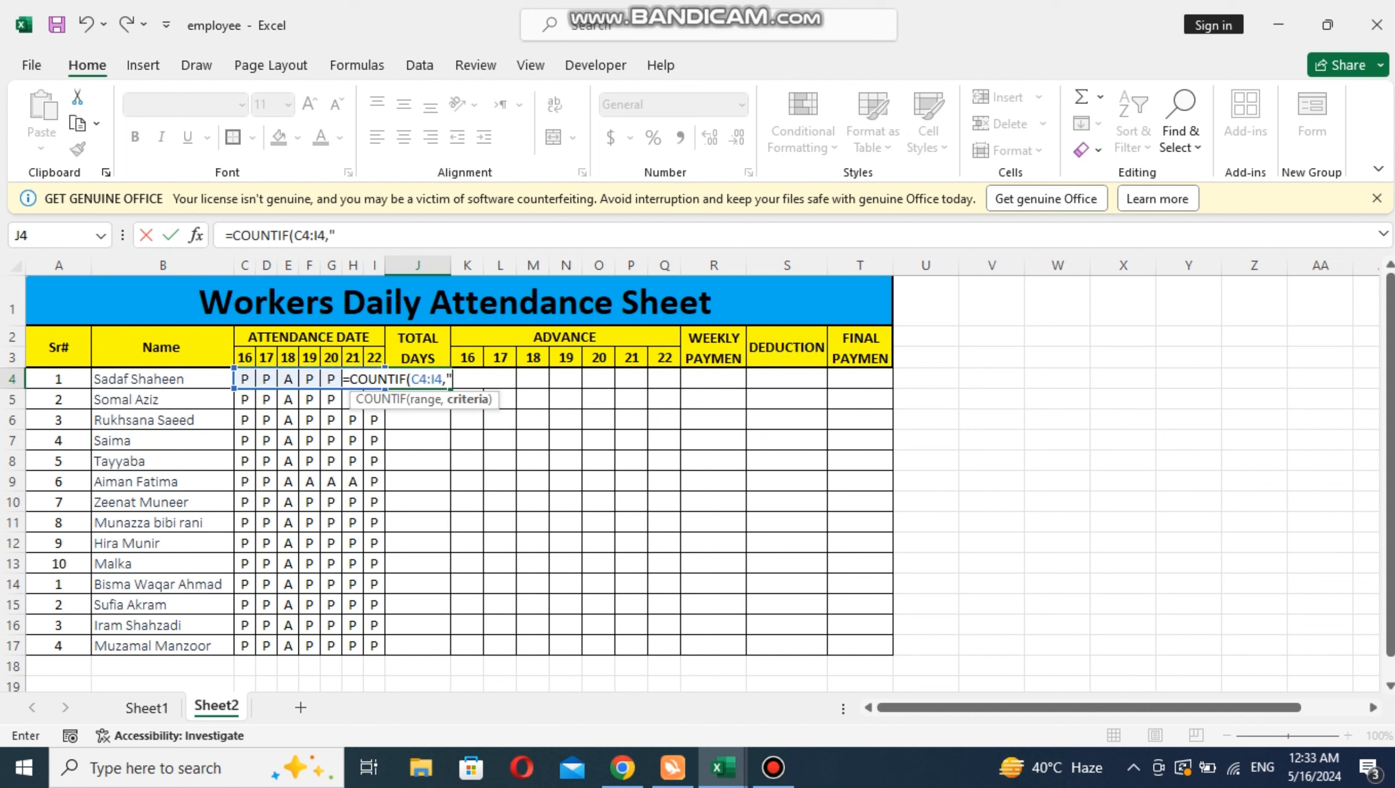
{"action": "type", "text": "P\")"}
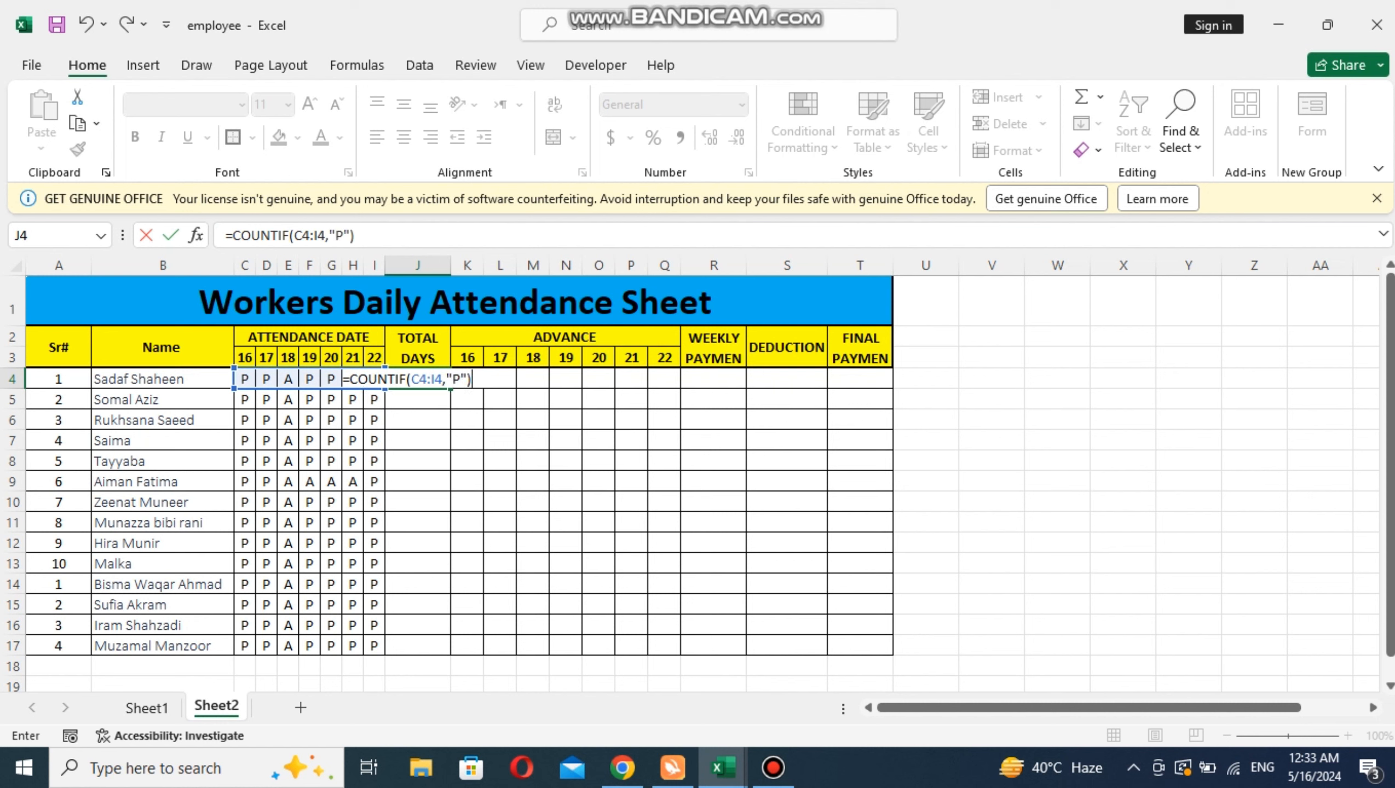
{"action": "key", "text": "Return"}
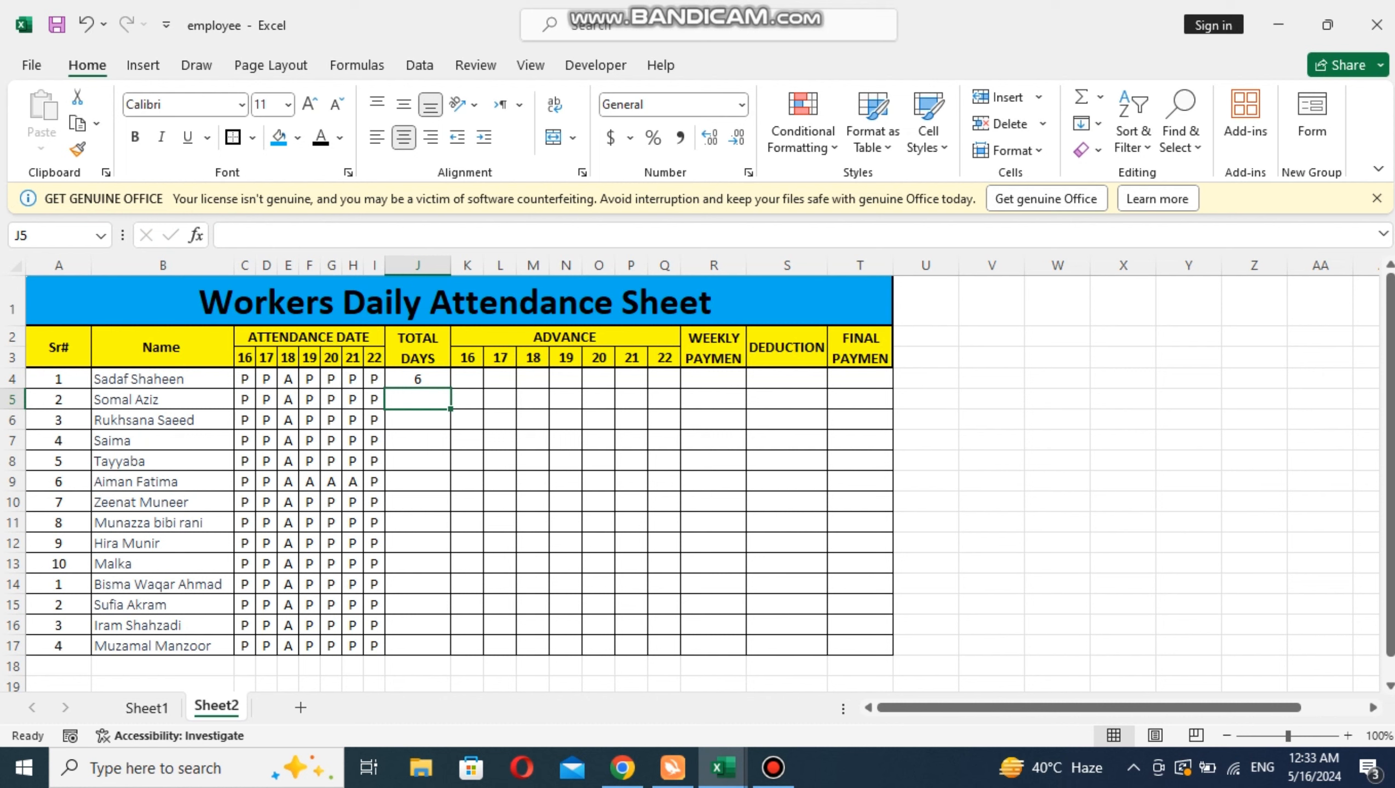
{"action": "left_click", "coordinate": [418, 379]}
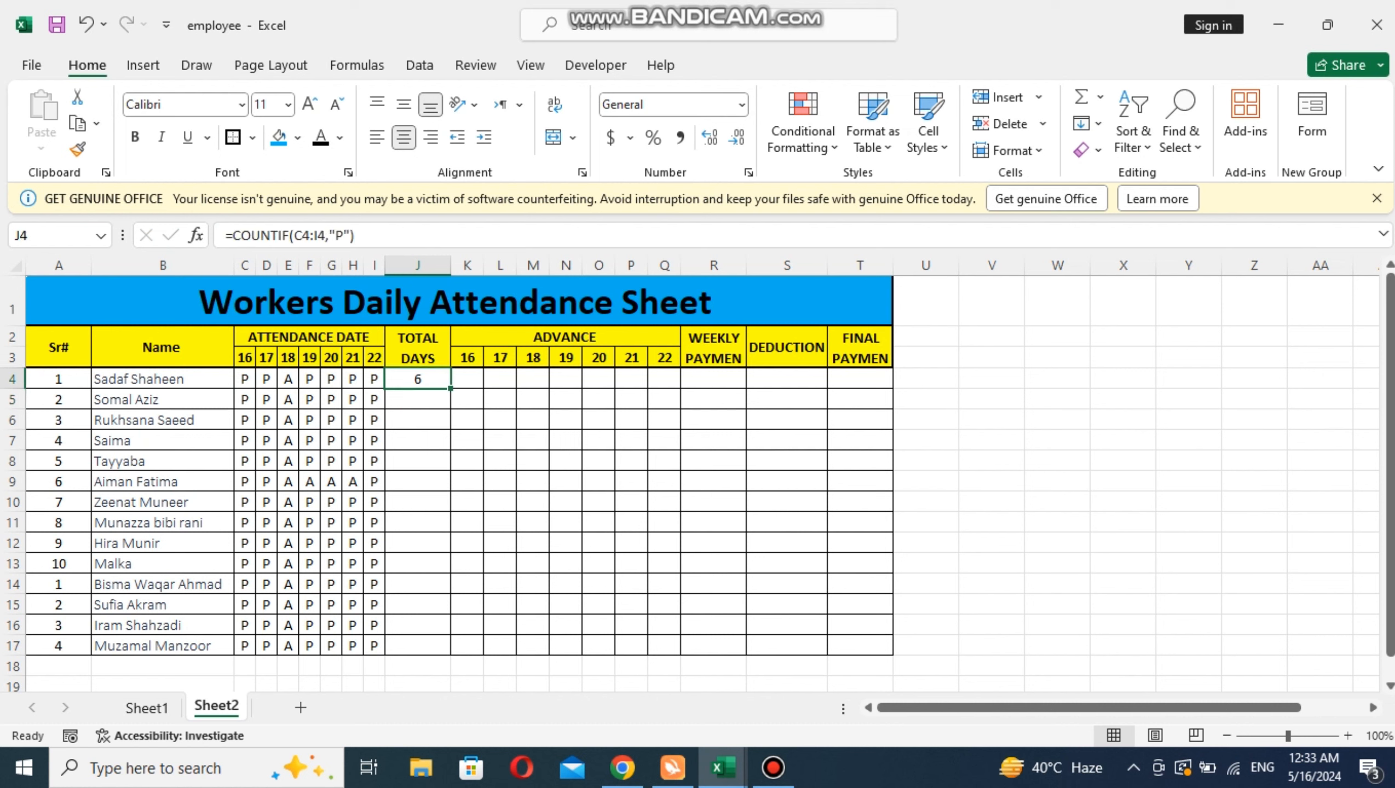
{"action": "double_click", "coordinate": [450, 388]}
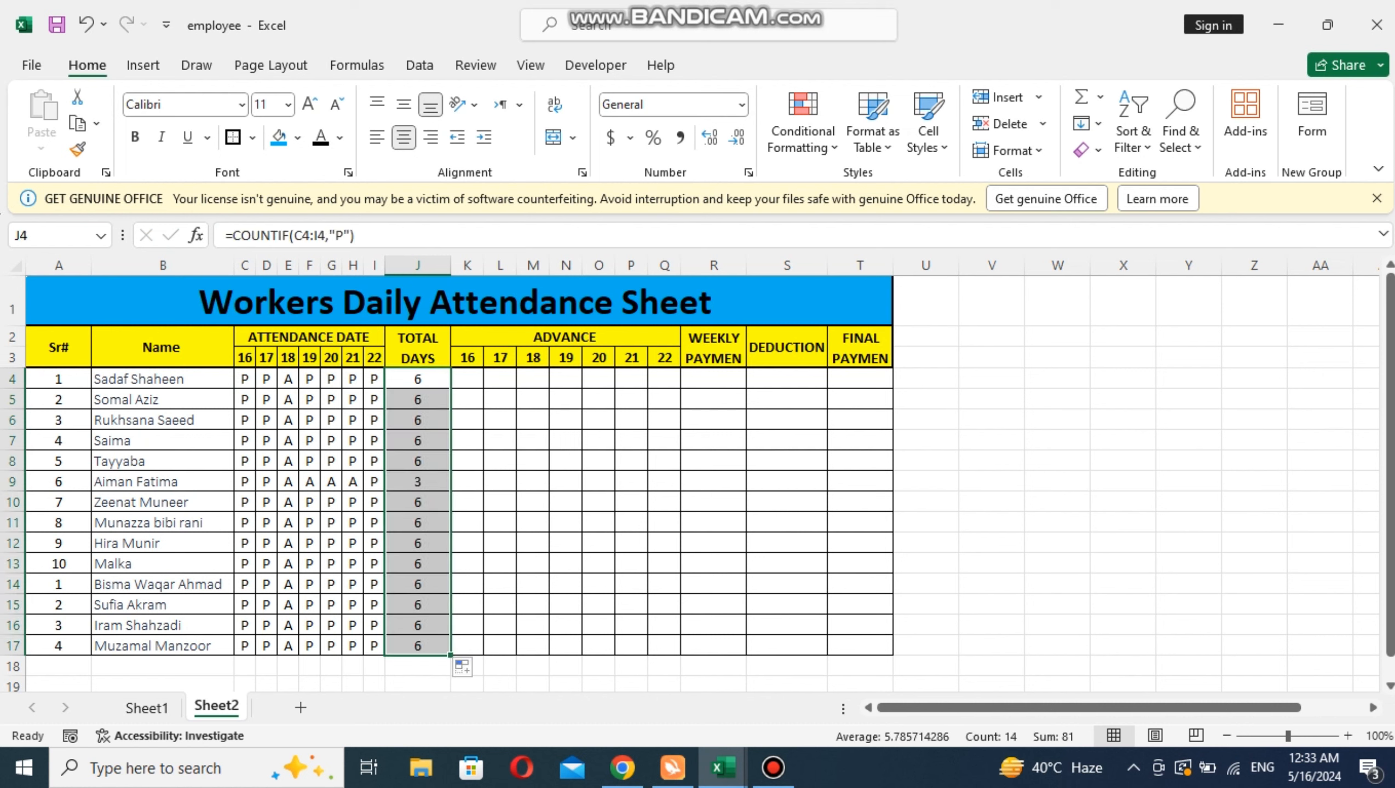
Mark the worker in row 12 absent on the 16th by entering A in C12.
{"action": "left_click", "coordinate": [245, 543]}
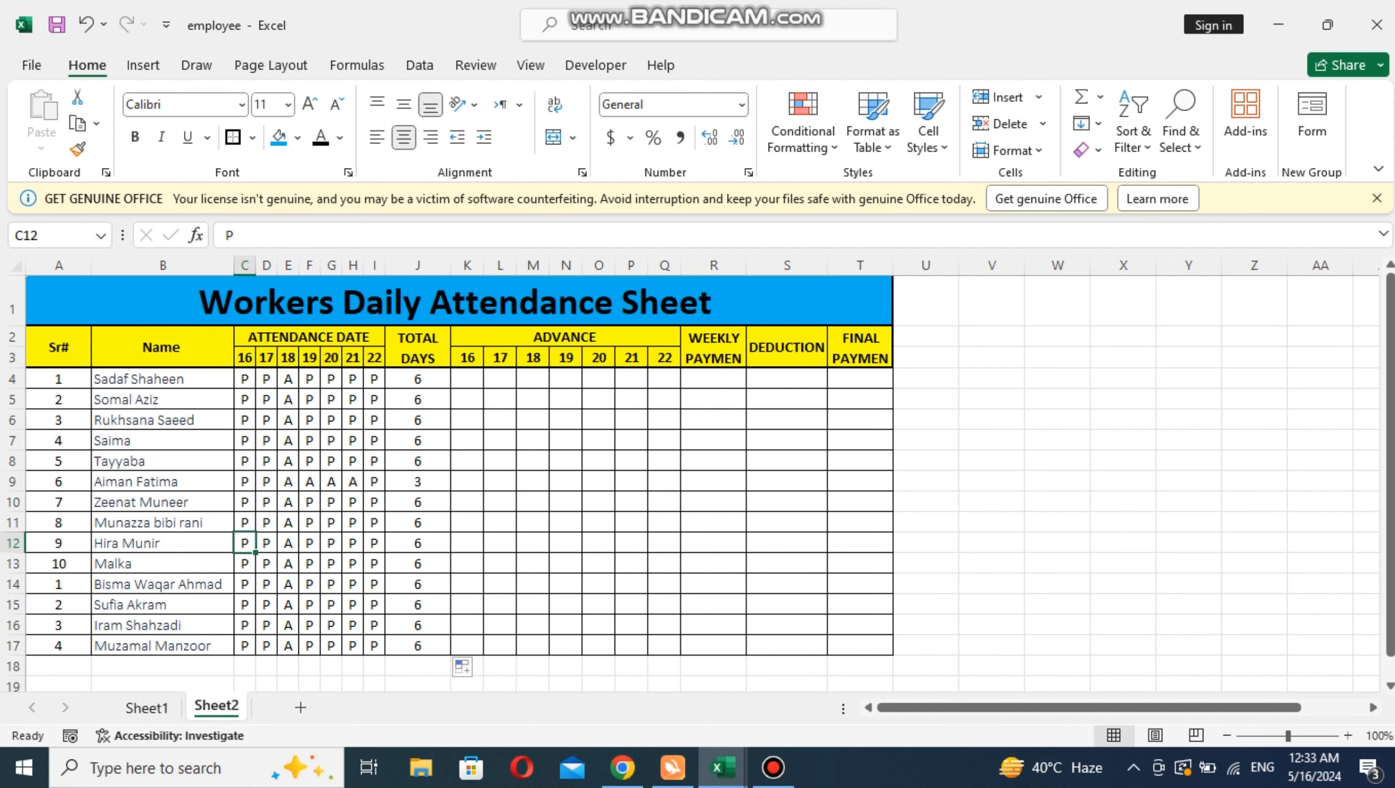
{"action": "type", "text": "ATTENDANCE DATE"}
{"action": "left_click", "coordinate": [353, 584]}
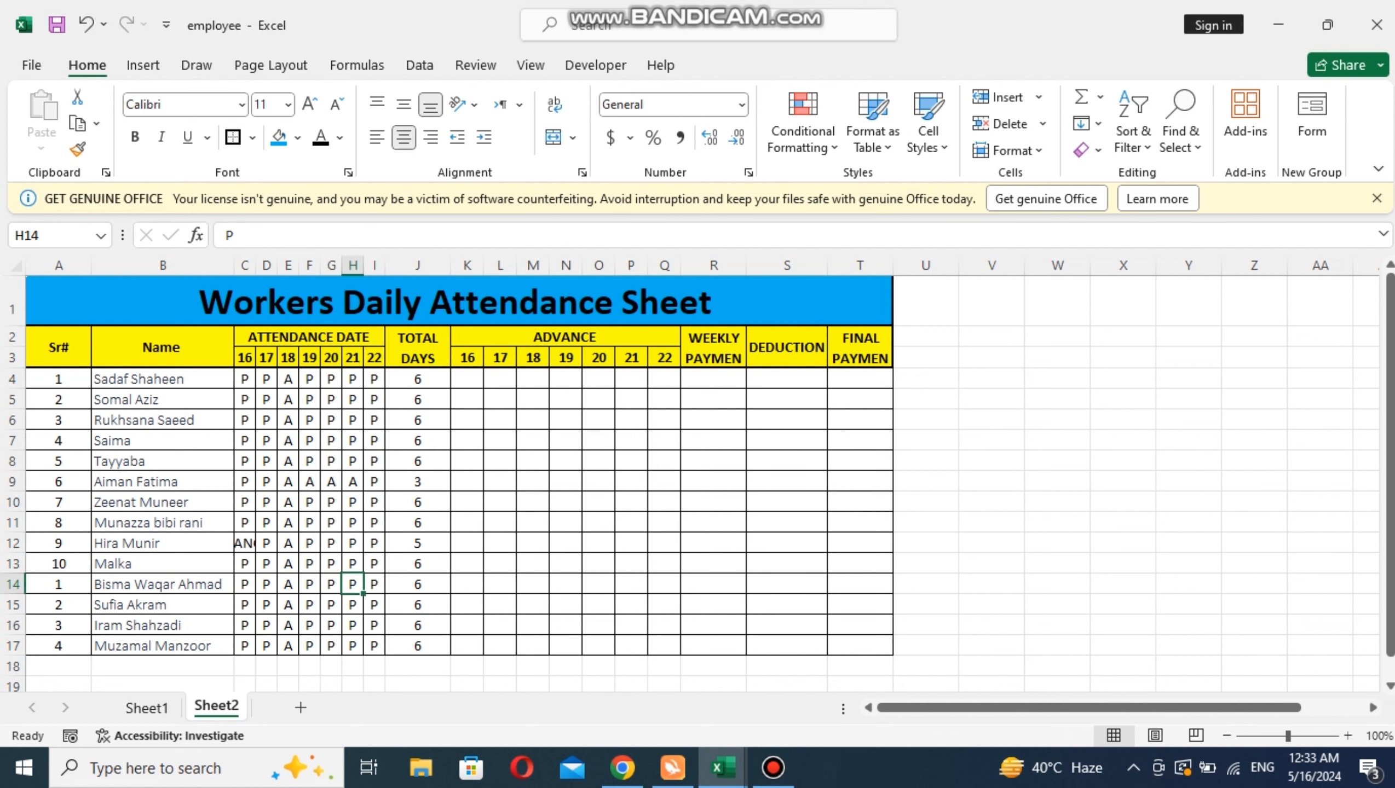
{"action": "left_click", "coordinate": [245, 543]}
{"action": "type", "text": "A"}
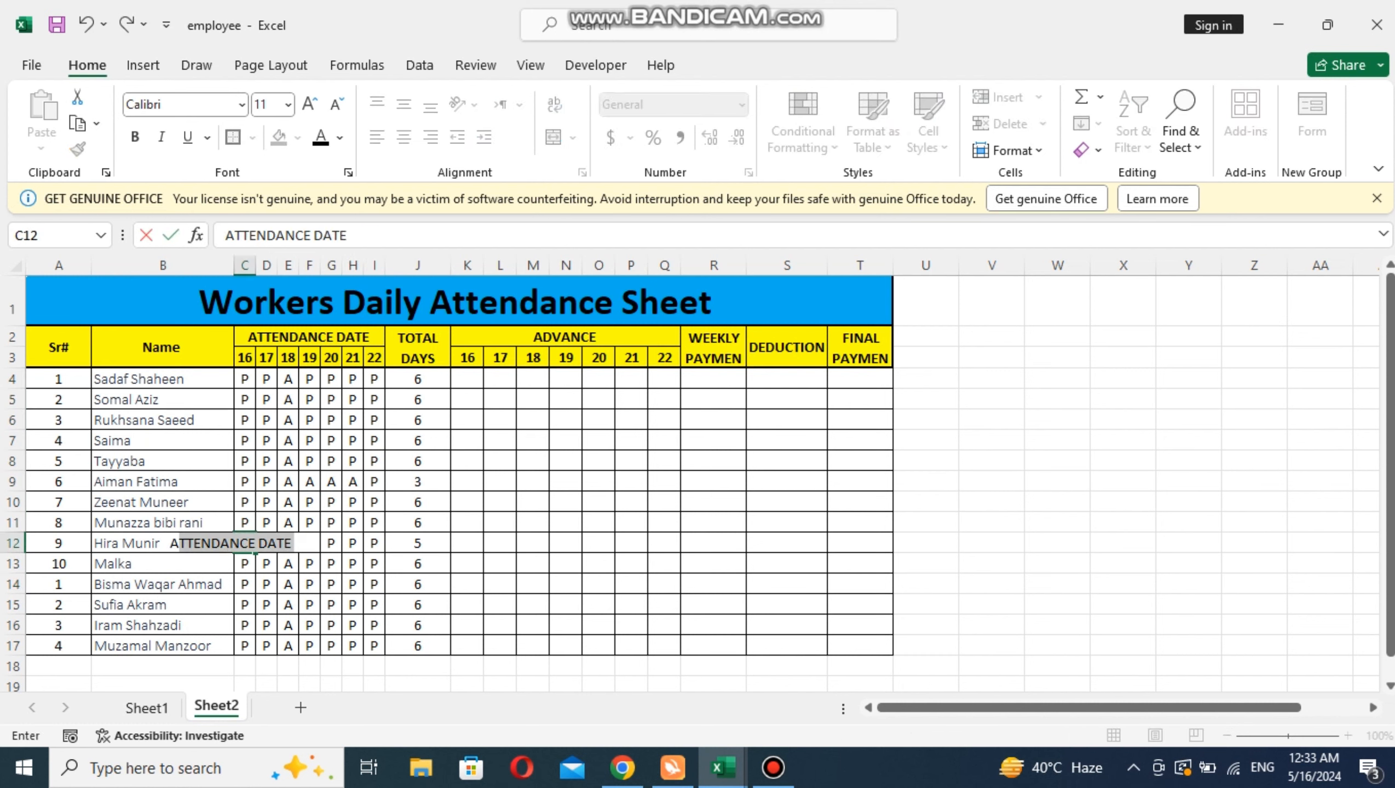
{"action": "key", "text": "Delete"}
{"action": "key", "text": "Return"}
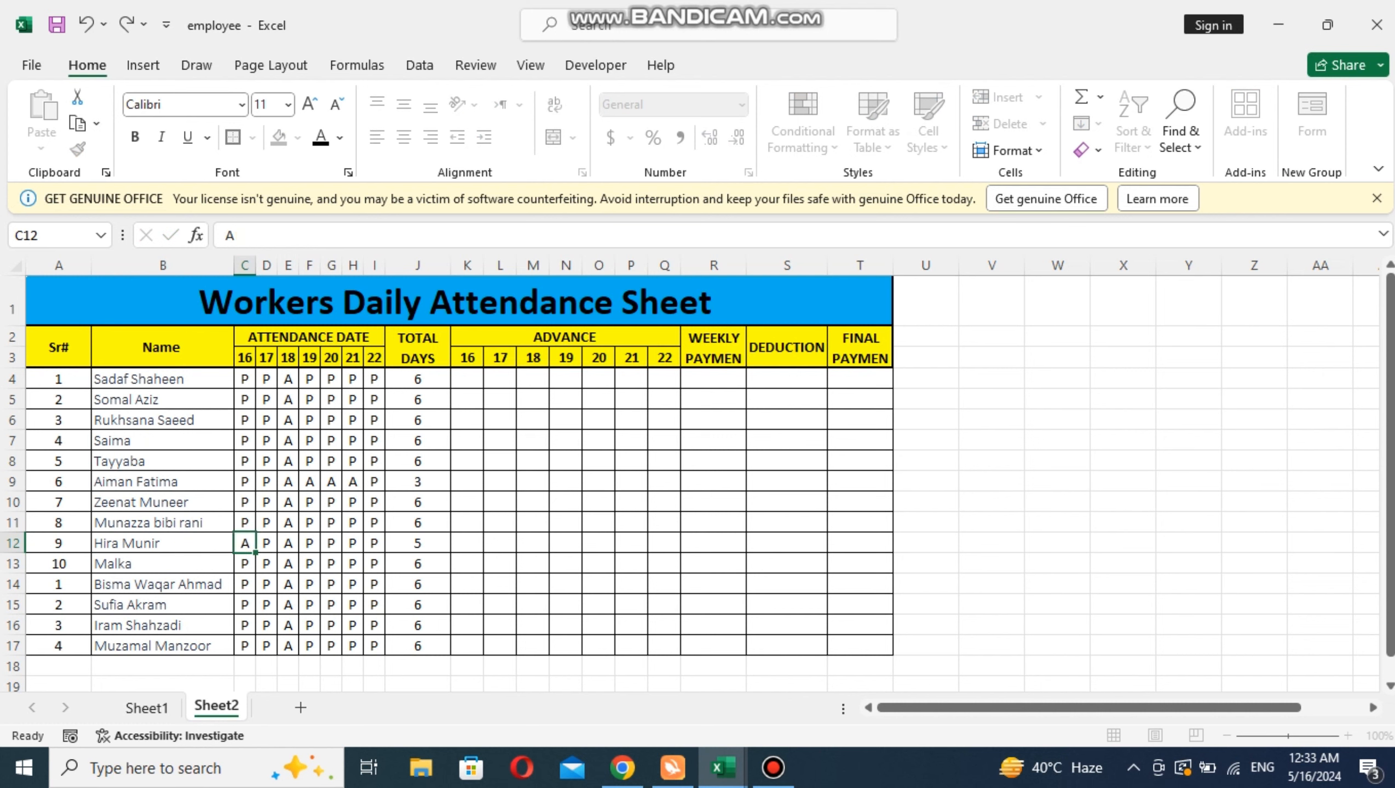
Mark the worker in row 11 absent on the 17th by entering A in D11.
{"action": "key", "text": "Up"}
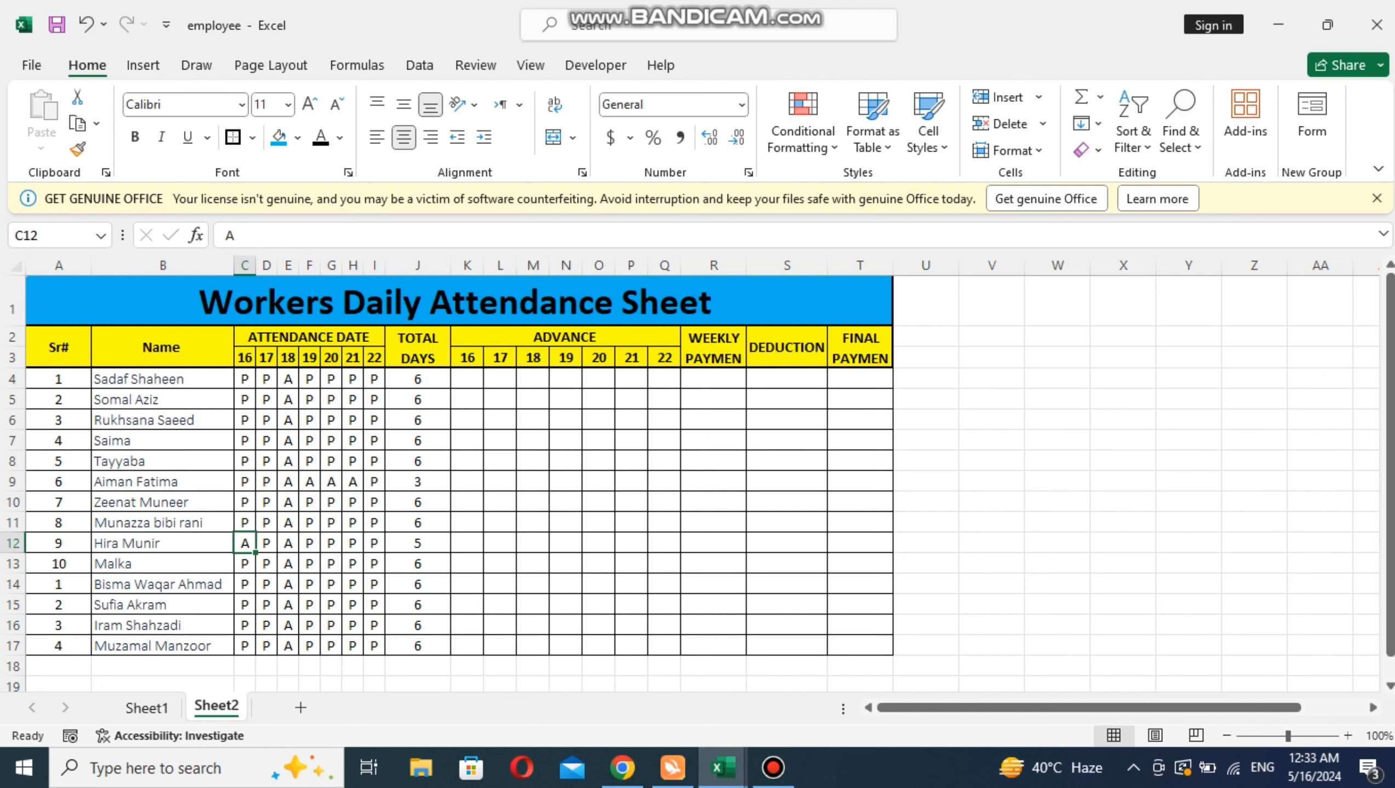
{"action": "key", "text": "Right"}
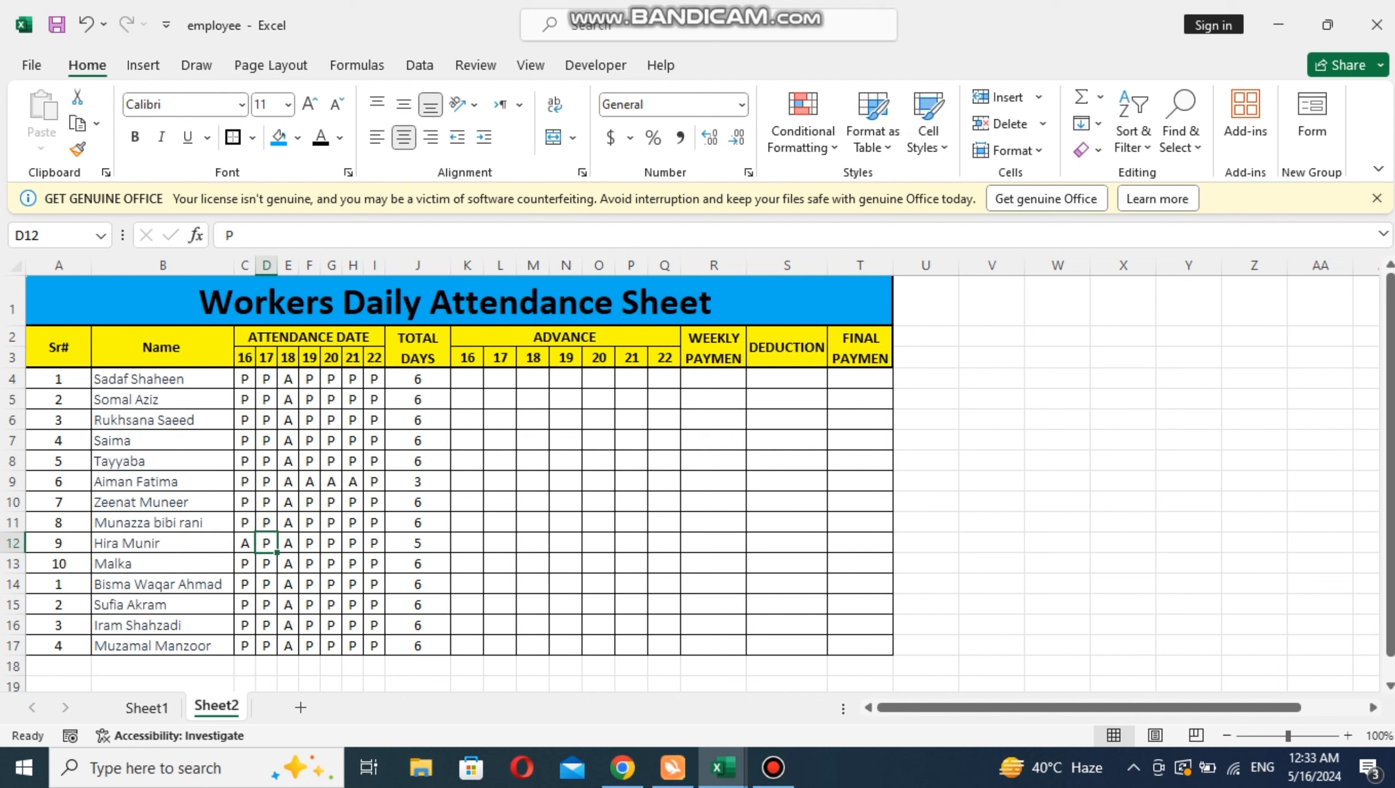
{"action": "key", "text": "Up"}
{"action": "type", "text": "A"}
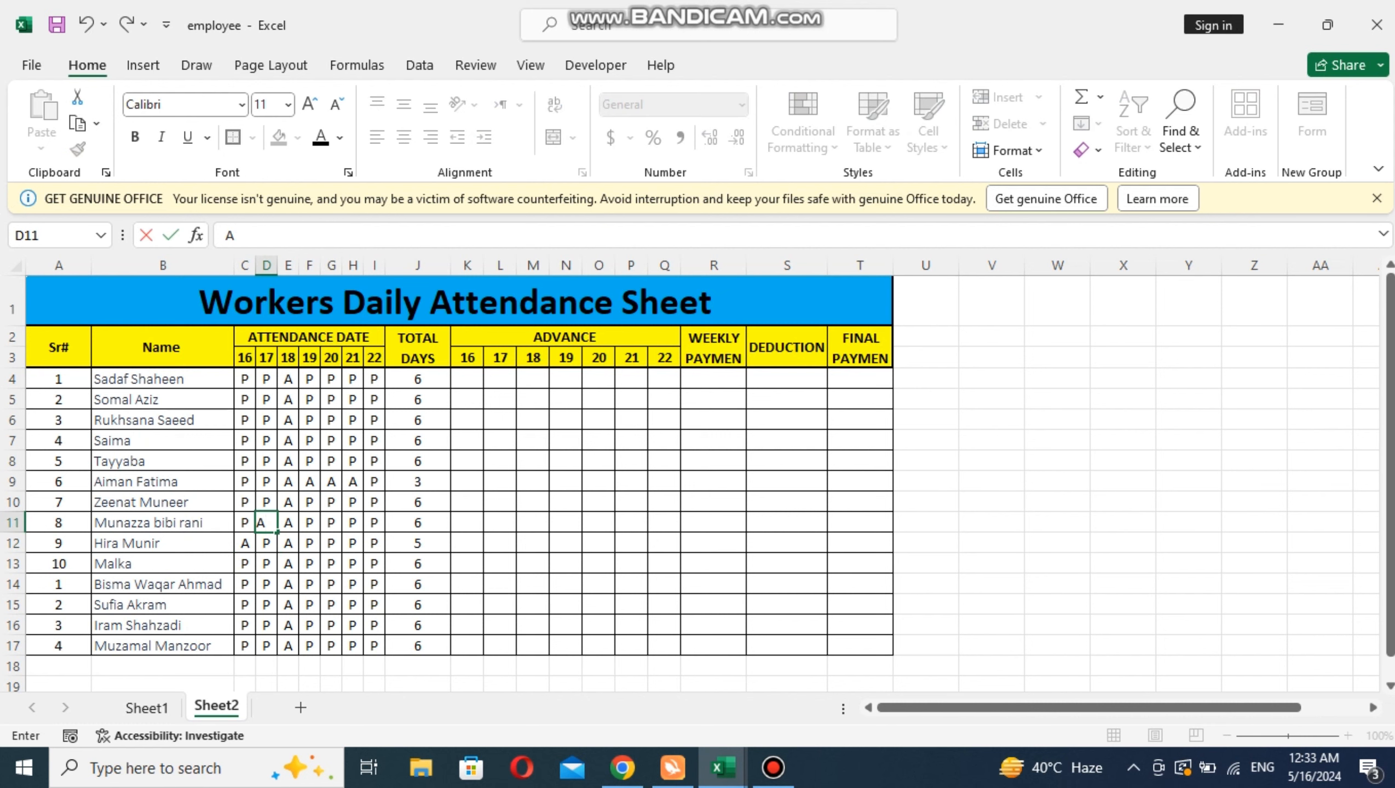
{"action": "key", "text": "Return"}
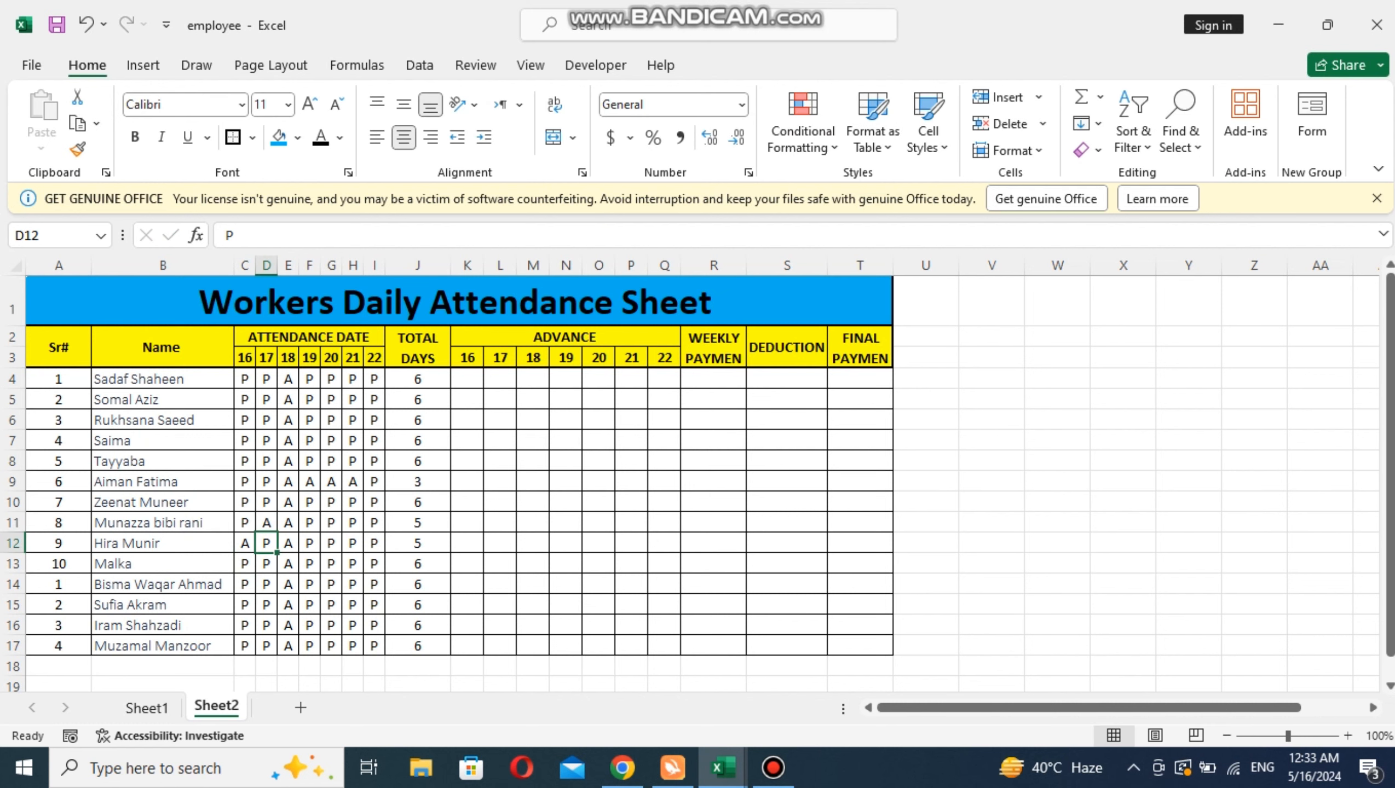
Enter an advance of 500 on the 17th for the first worker in L4.
{"action": "key", "text": "Up"}
{"action": "key", "text": "Up"}
{"action": "key", "text": "Up"}
{"action": "key", "text": "Up"}
{"action": "key", "text": "Up"}
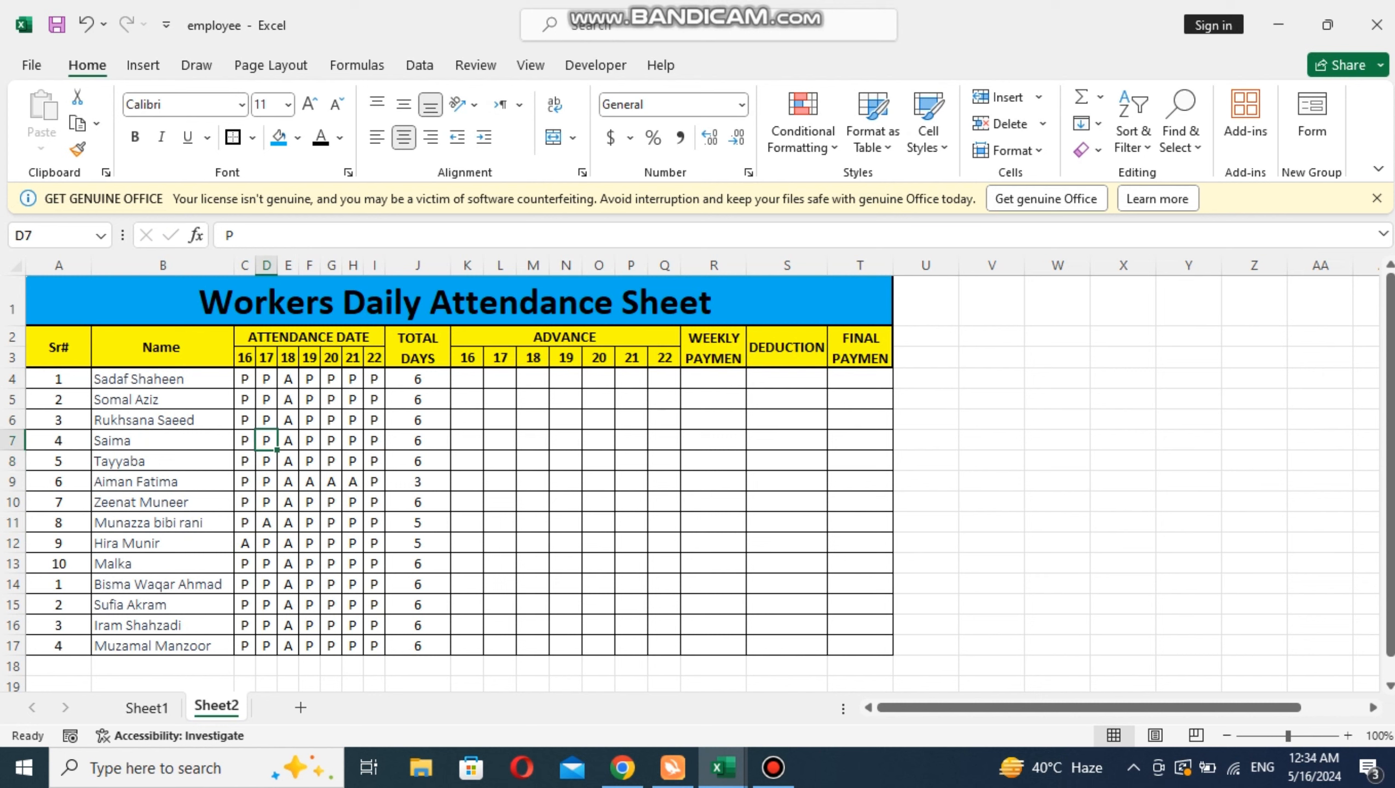
{"action": "key", "text": "Up"}
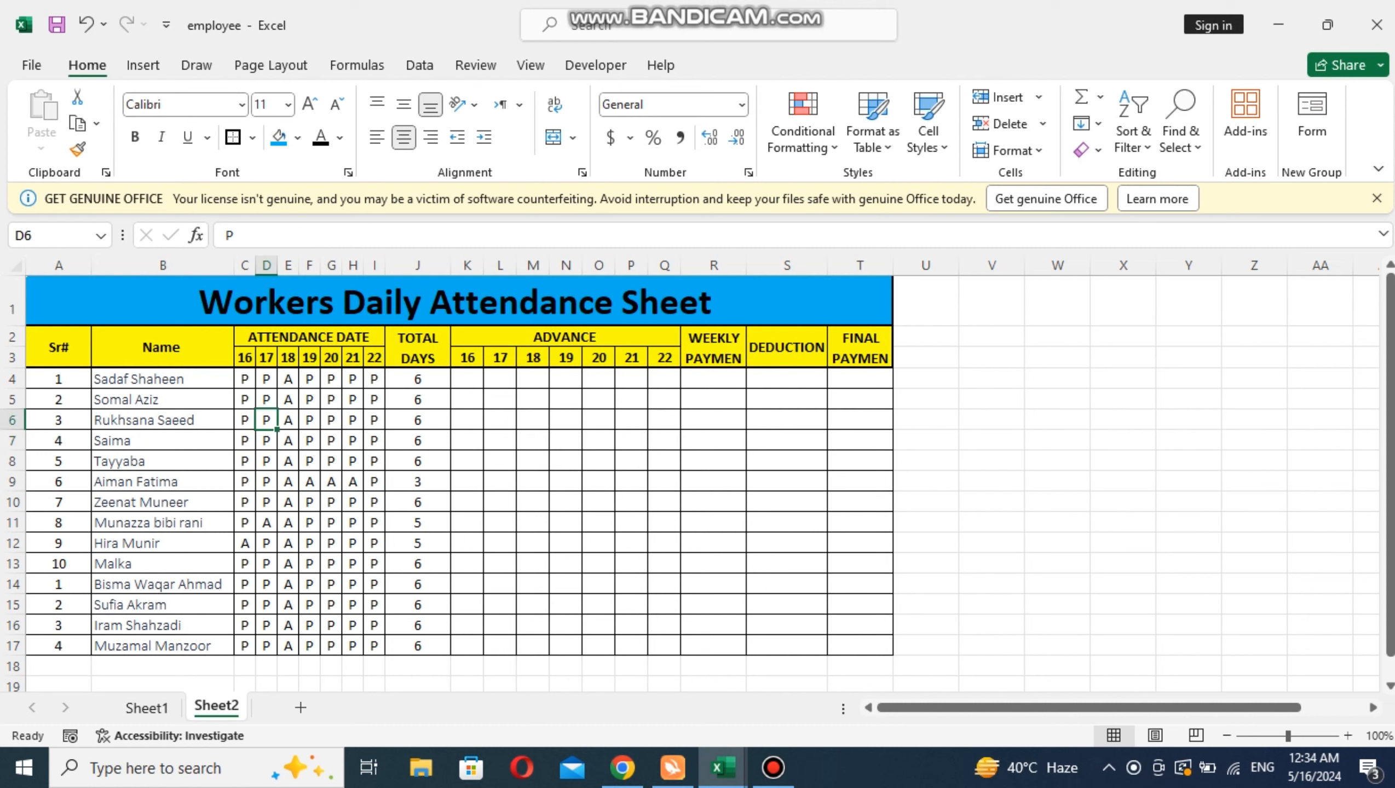
{"action": "key", "text": "Right"}
{"action": "key", "text": "Right"}
{"action": "key", "text": "Right"}
{"action": "key", "text": "Right"}
{"action": "key", "text": "Right"}
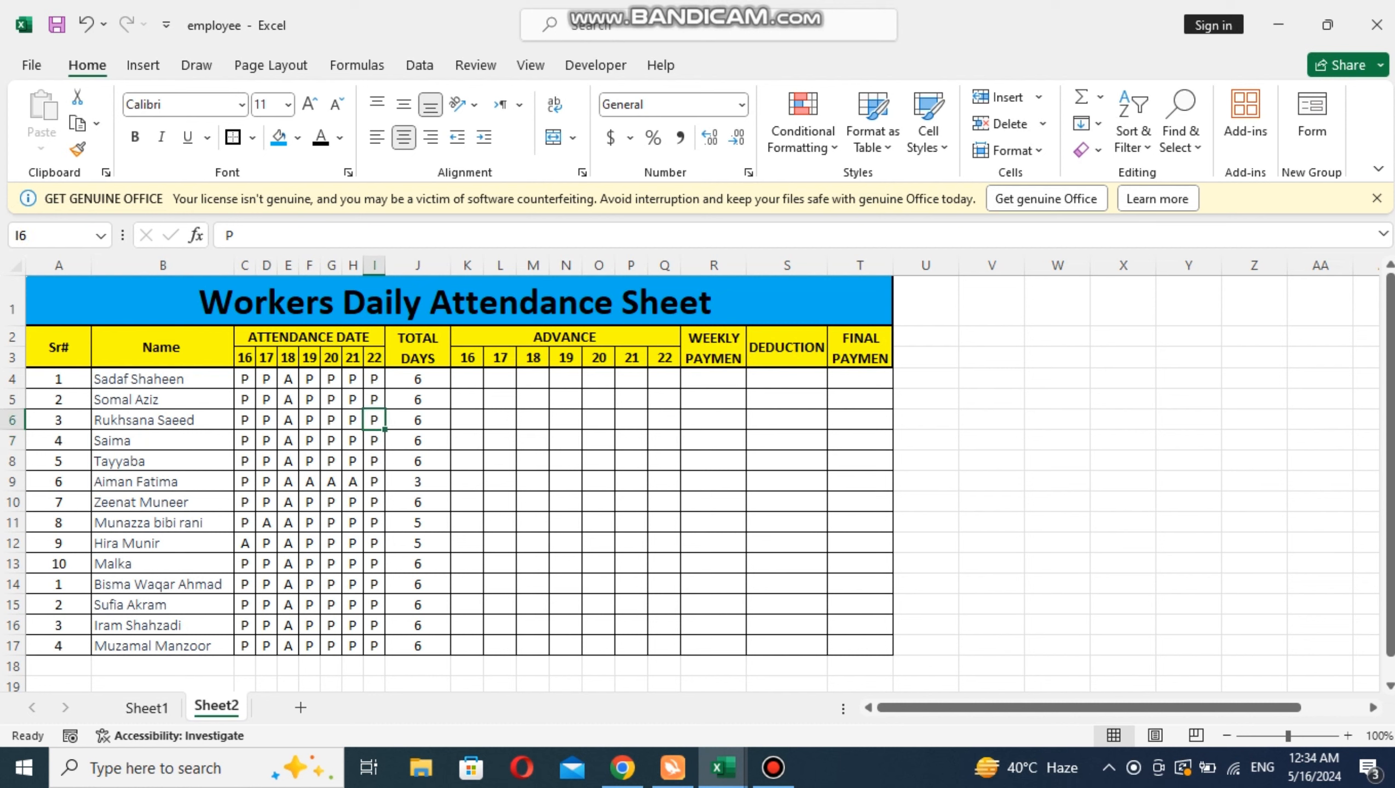
{"action": "key", "text": "Up"}
{"action": "key", "text": "Right"}
{"action": "key", "text": "Up"}
{"action": "key", "text": "Right"}
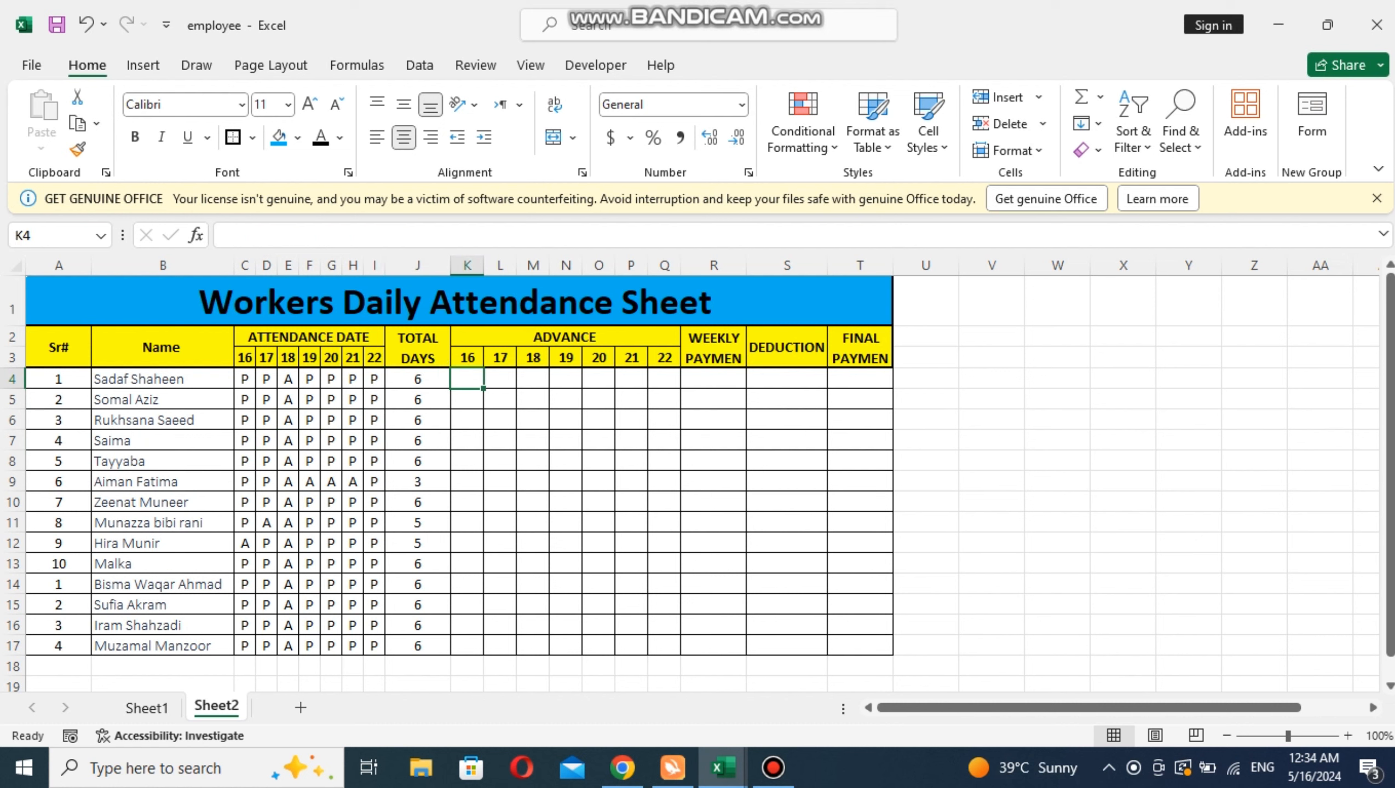
{"action": "key", "text": "Right"}
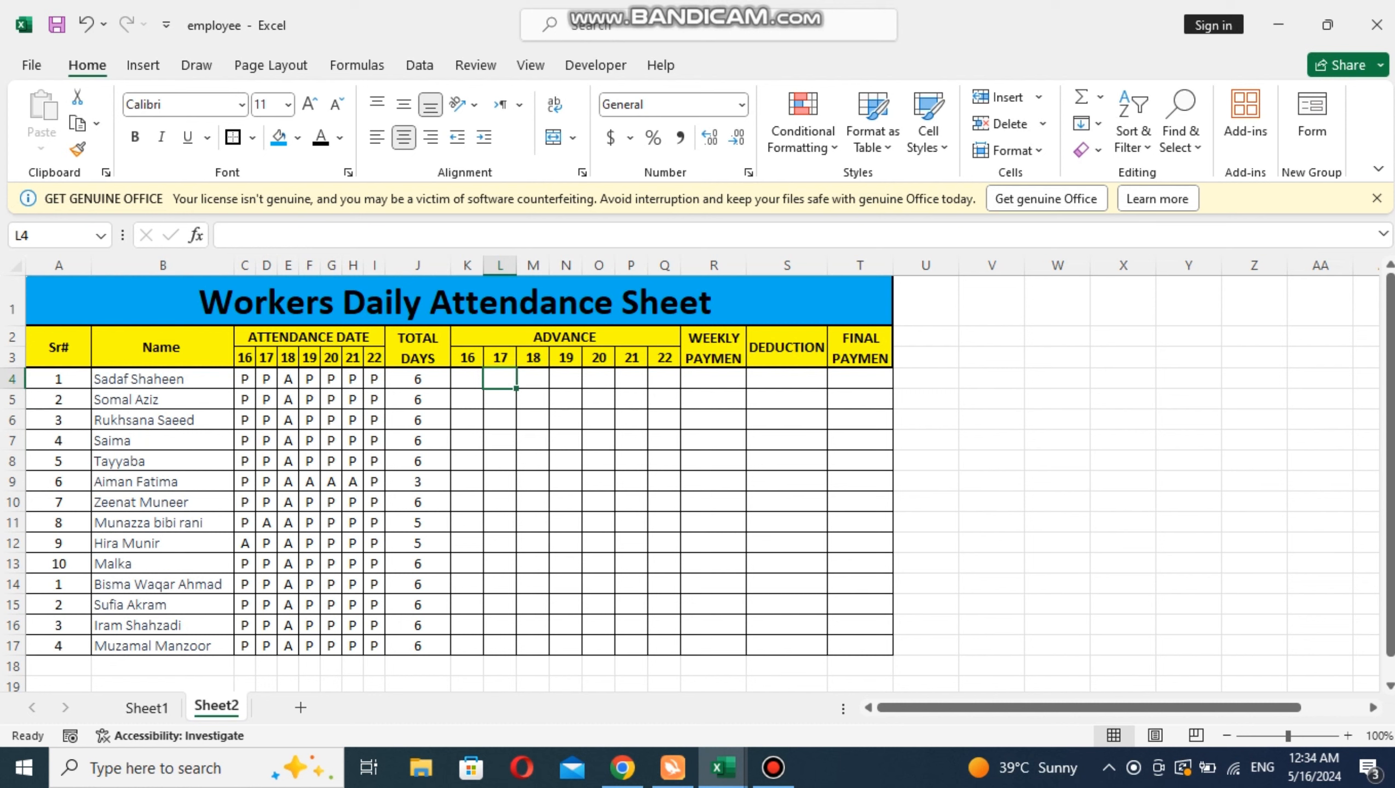
{"action": "type", "text": "500"}
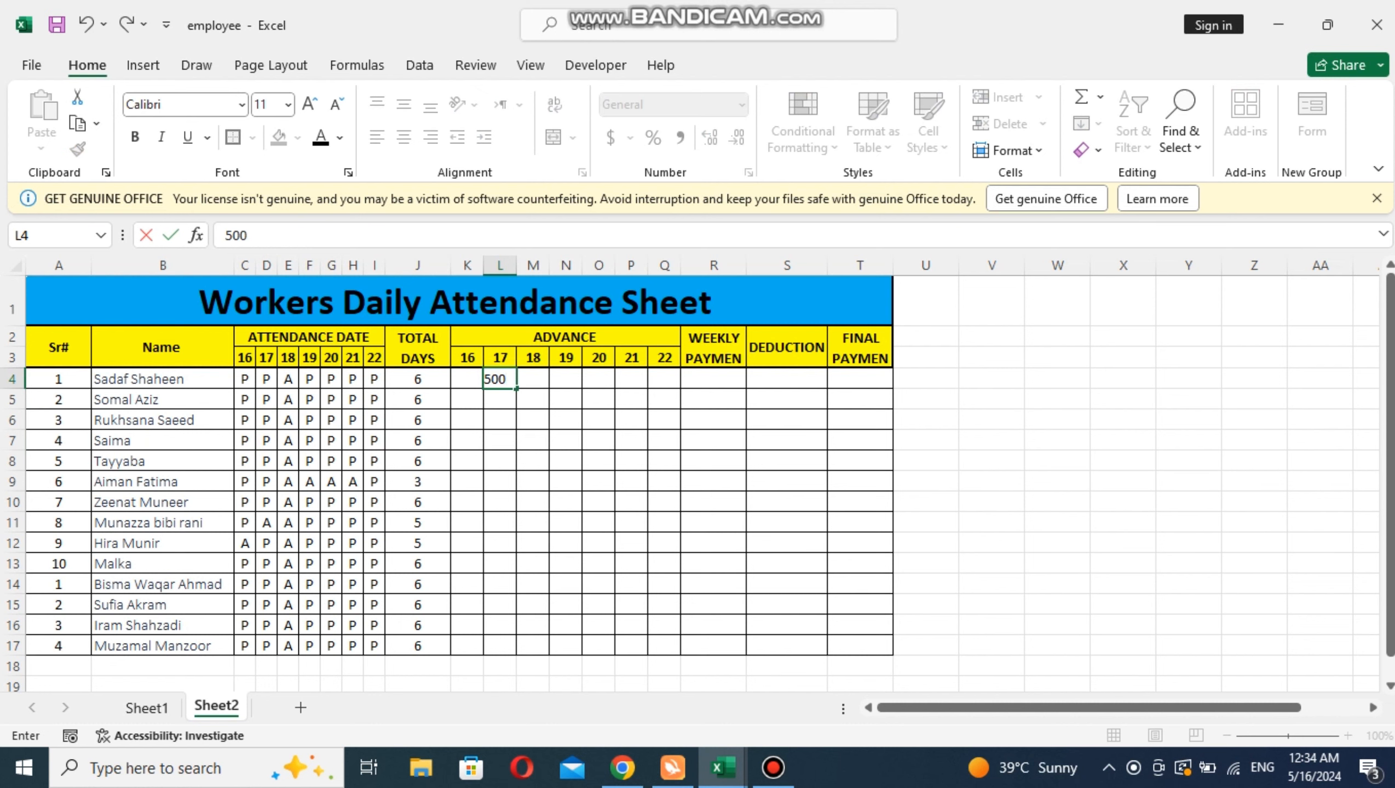
Enter an advance of 600 on the 18th for the worker in row 9, in M9.
{"action": "key", "text": "Down"}
{"action": "key", "text": "Down"}
{"action": "key", "text": "Down"}
{"action": "key", "text": "Down"}
{"action": "key", "text": "Down"}
{"action": "key", "text": "Right"}
{"action": "type", "text": "6"}
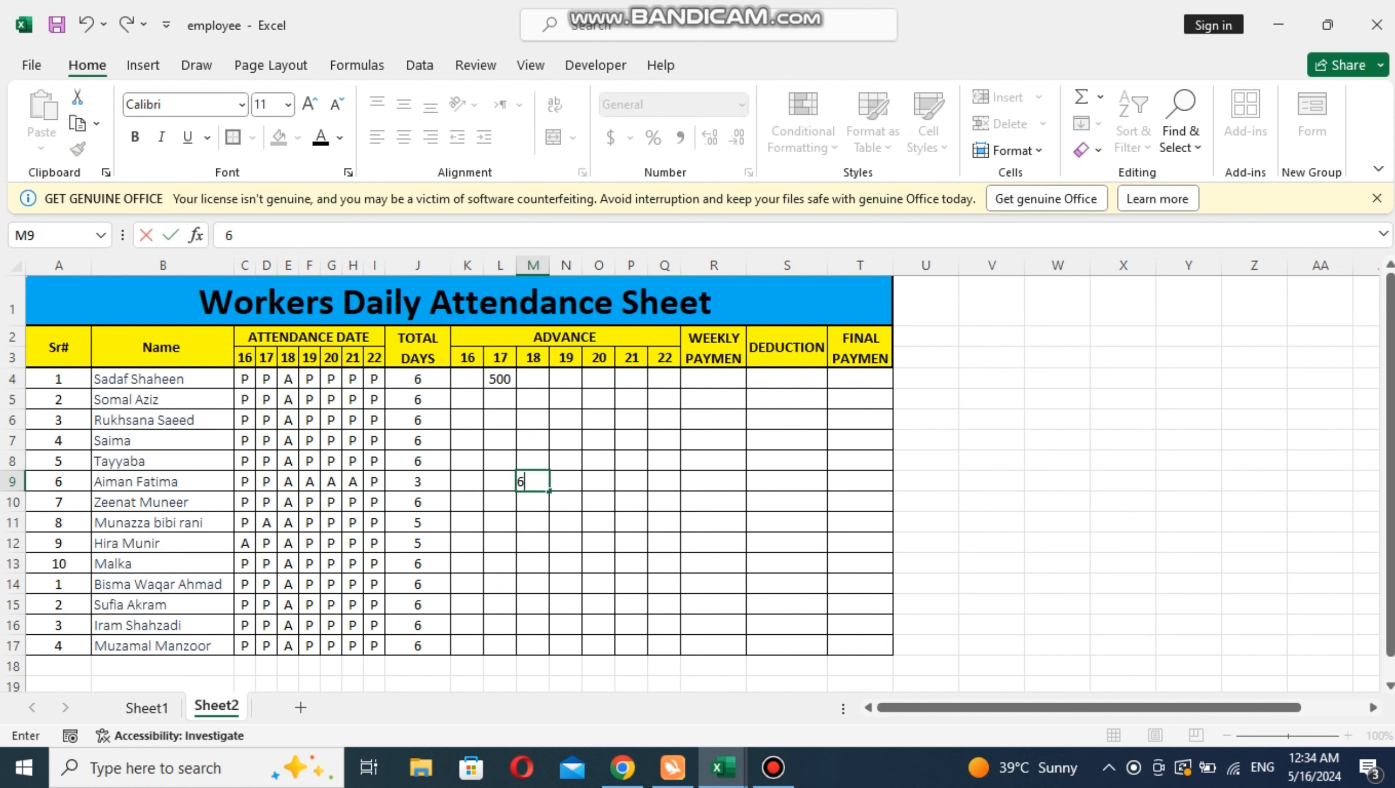
{"action": "type", "text": "00"}
{"action": "key", "text": "Return"}
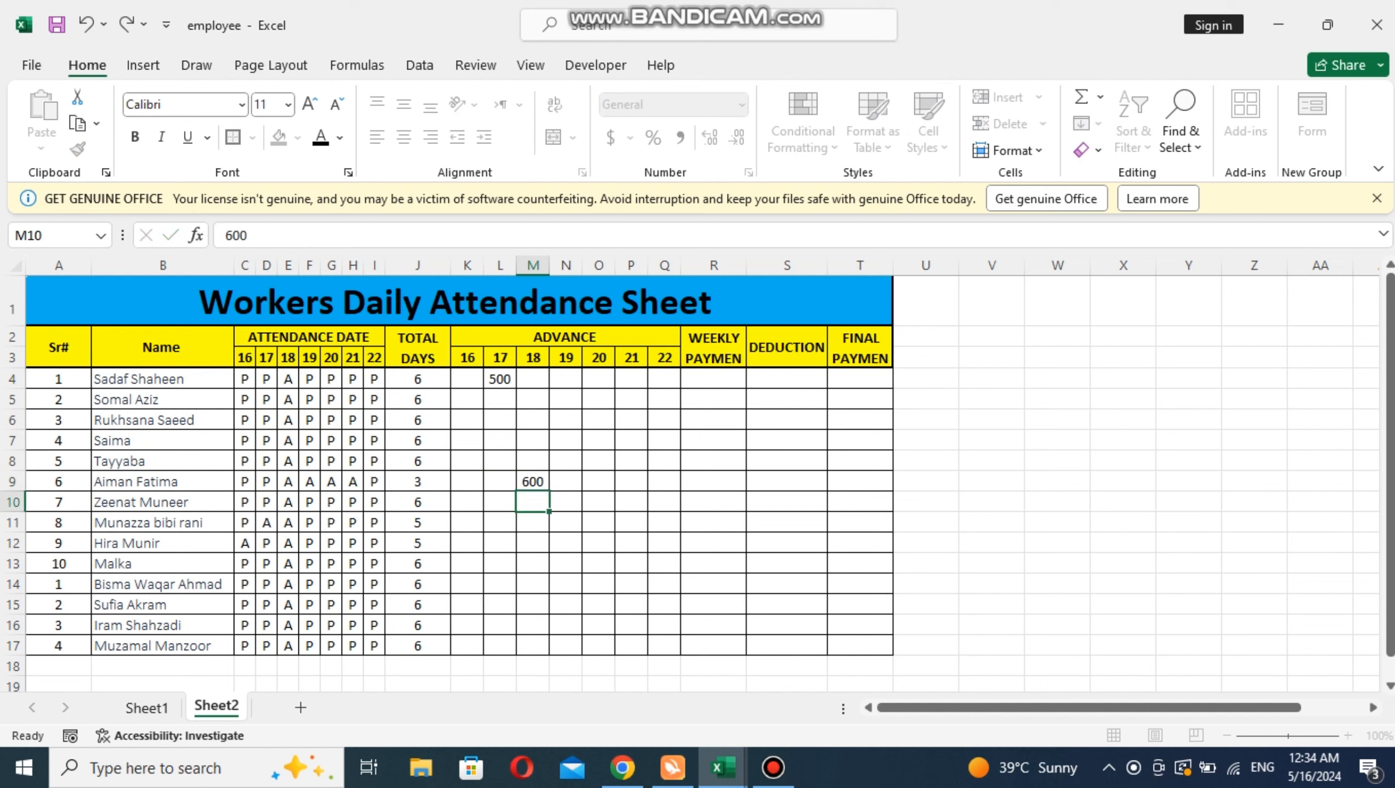
Enter an advance of 400 on the 19th for the worker in row 7, in N7.
{"action": "key", "text": "Up"}
{"action": "key", "text": "Up"}
{"action": "key", "text": "Up"}
{"action": "key", "text": "Right"}
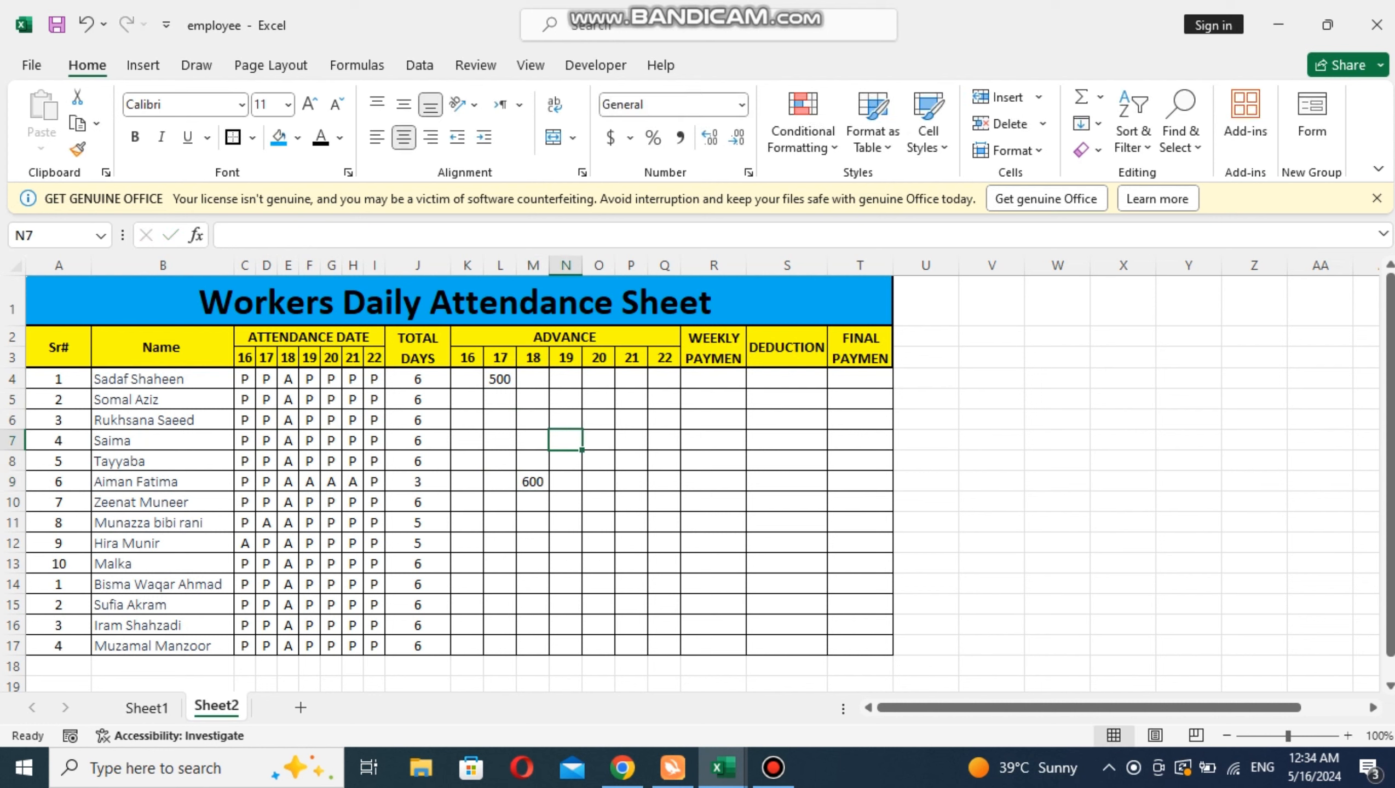
{"action": "type", "text": "4000"}
{"action": "key", "text": "BackSpace"}
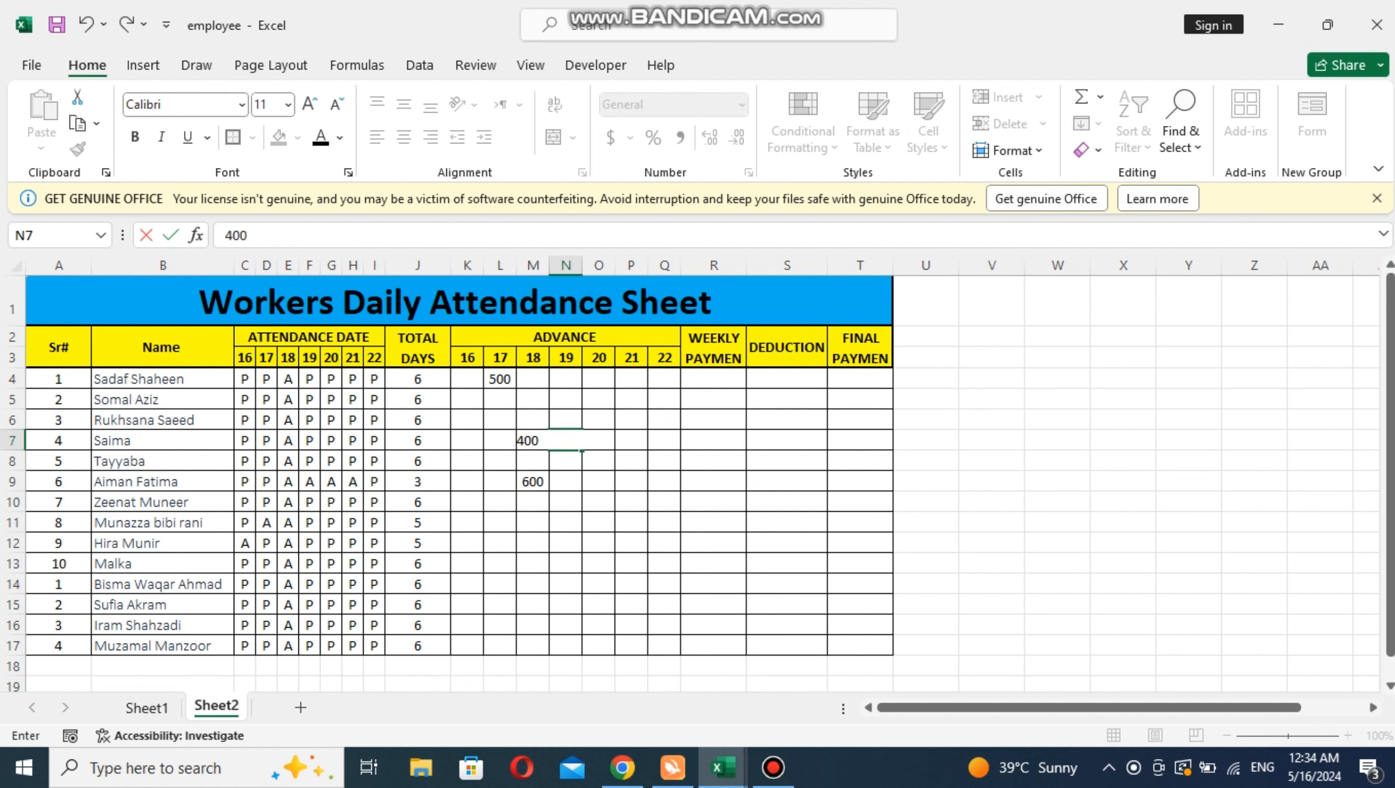
{"action": "key", "text": "Return"}
Enter an advance of 1000 on the 17th for the worker in row 6, in L6, and autofit column L to its contents.
{"action": "key", "text": "Up"}
{"action": "key", "text": "Up"}
{"action": "key", "text": "Left"}
{"action": "key", "text": "Left"}
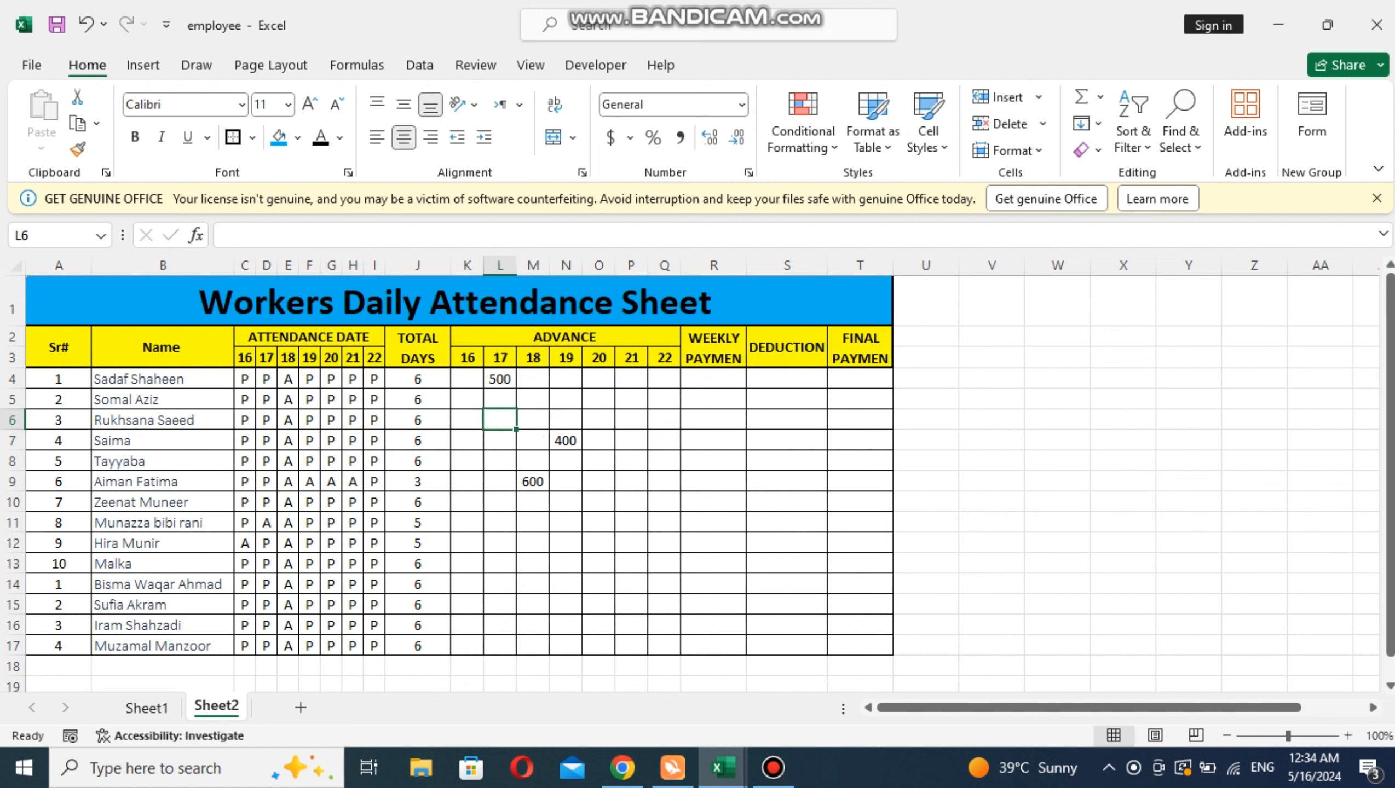
{"action": "type", "text": "1000"}
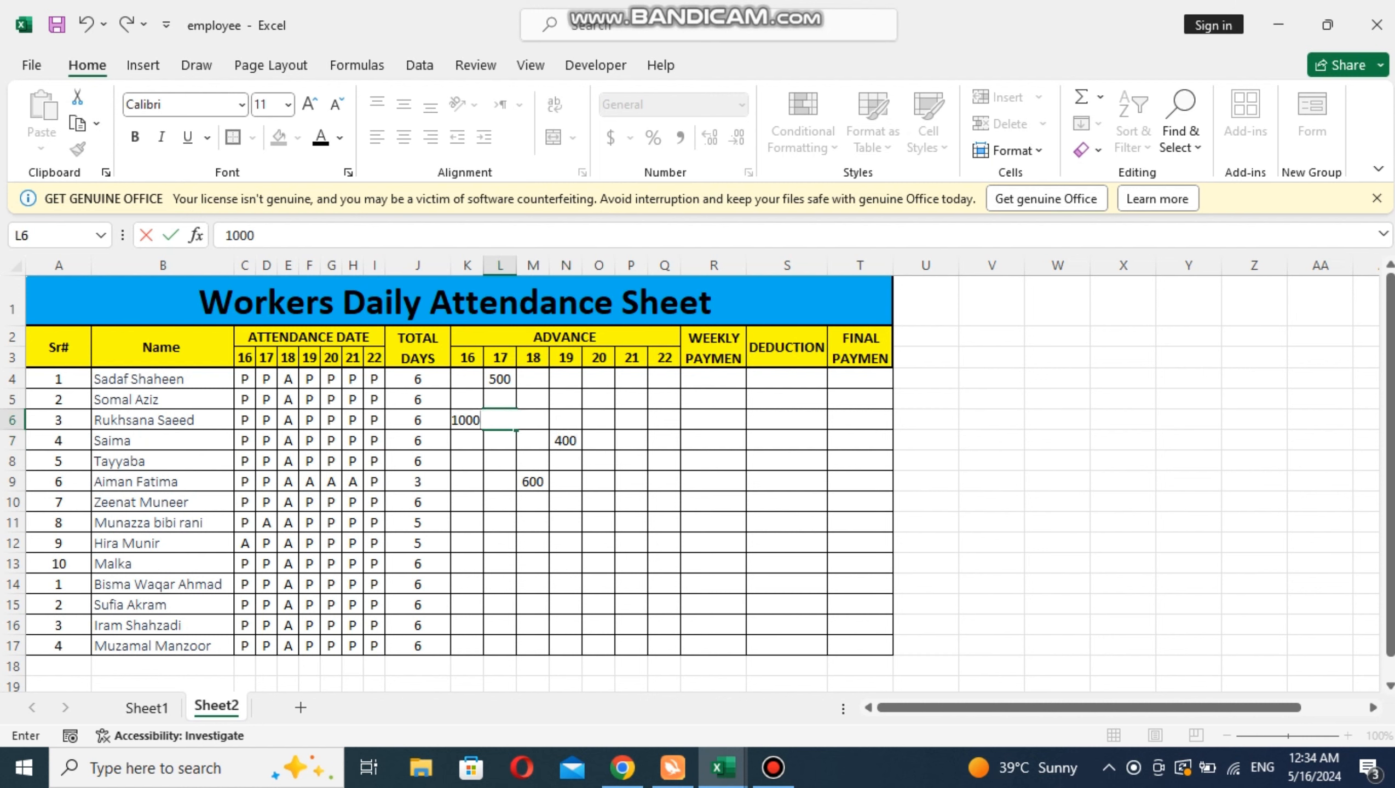
{"action": "key", "text": "Return"}
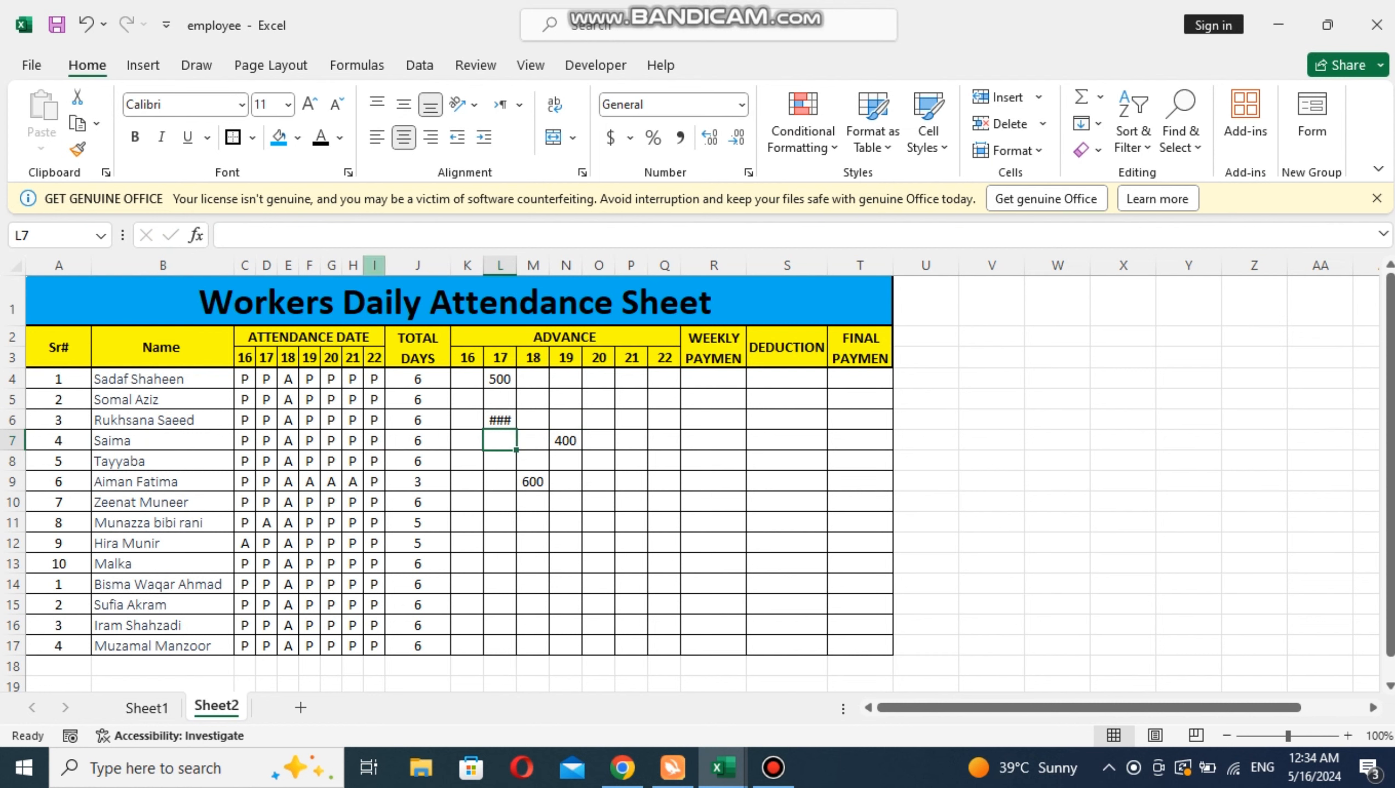
{"action": "double_click", "coordinate": [516, 266]}
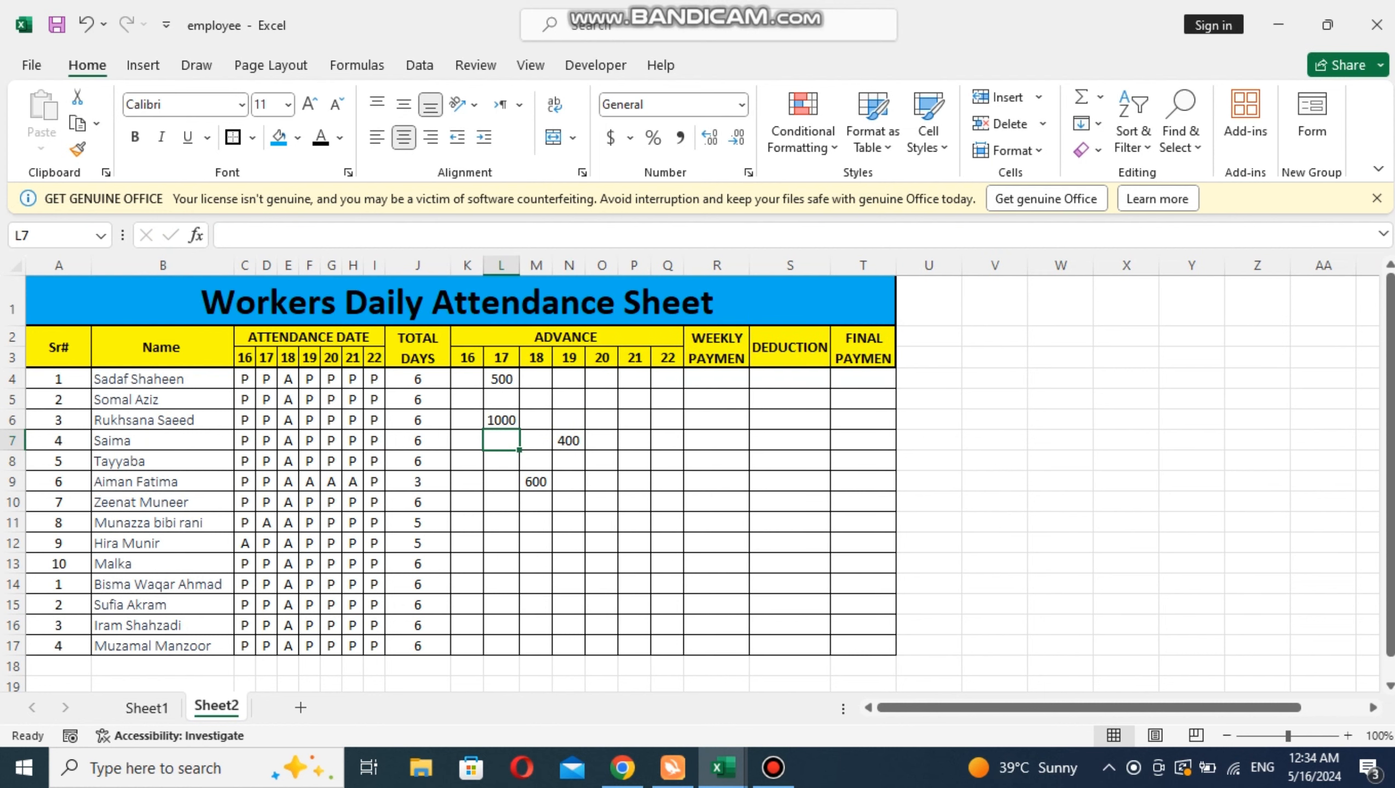
{"action": "left_click", "coordinate": [500, 420]}
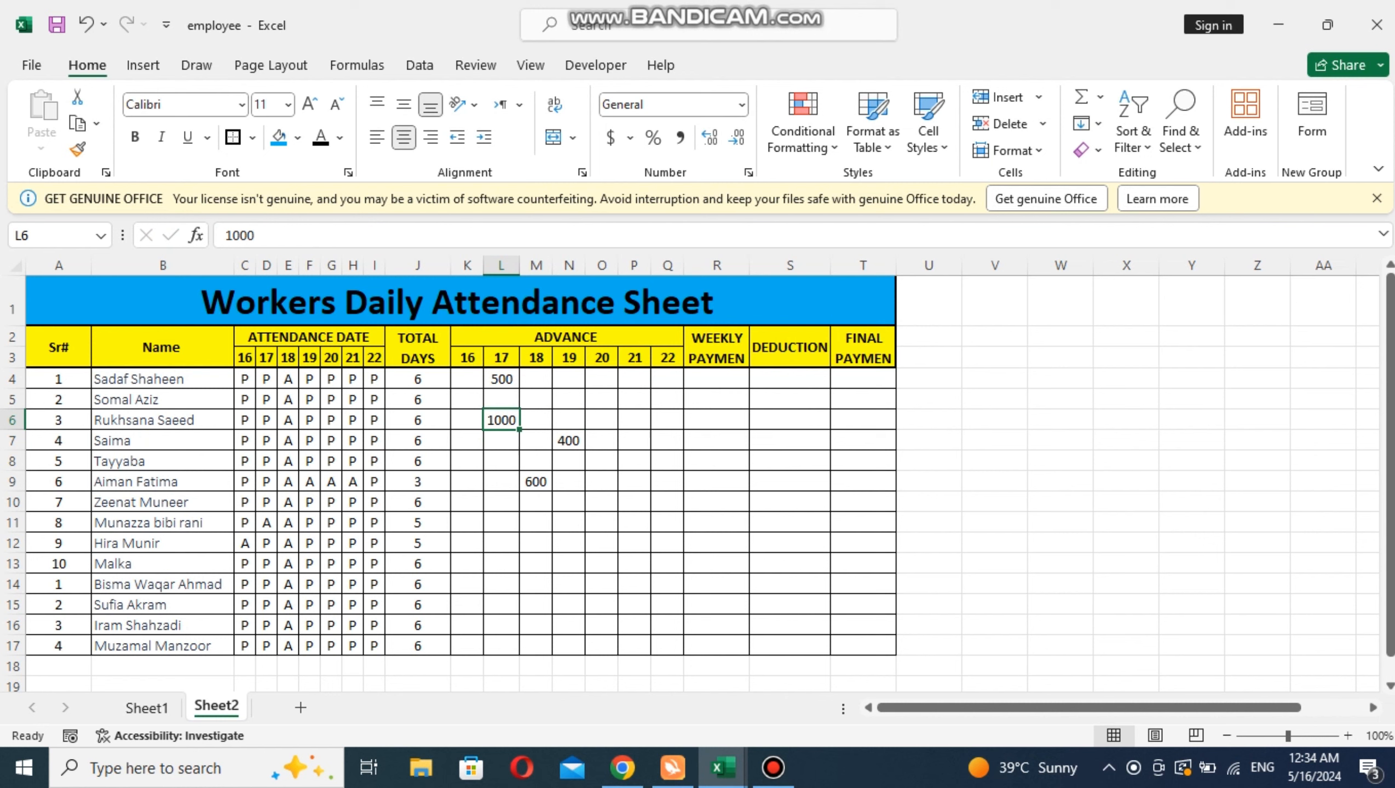
Widen column R slightly so the WEEKLY PAYMENT header fits in full.
{"action": "double_click", "coordinate": [722, 358]}
{"action": "left_click", "coordinate": [716, 379]}
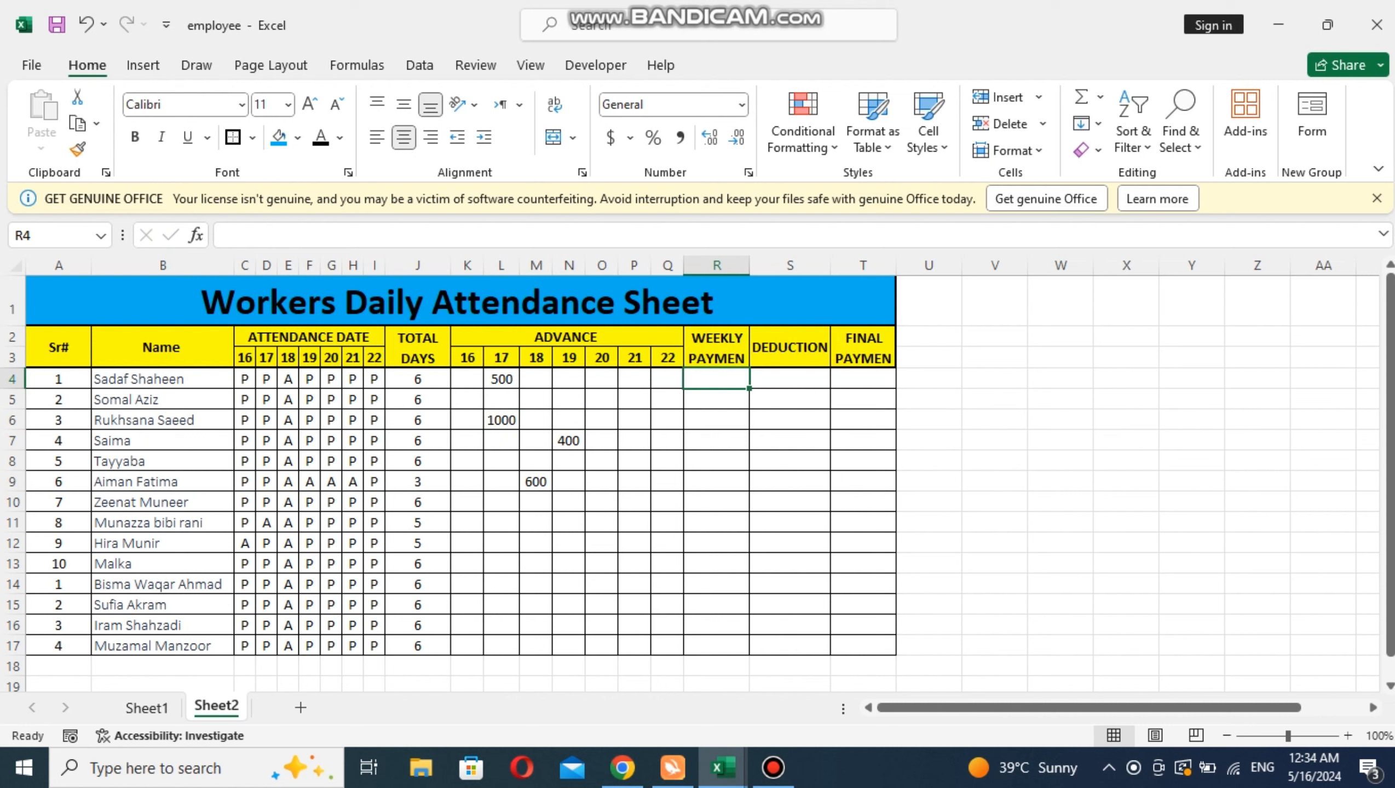
{"action": "left_click_drag", "start_coordinate": [749, 265], "coordinate": [761, 265]}
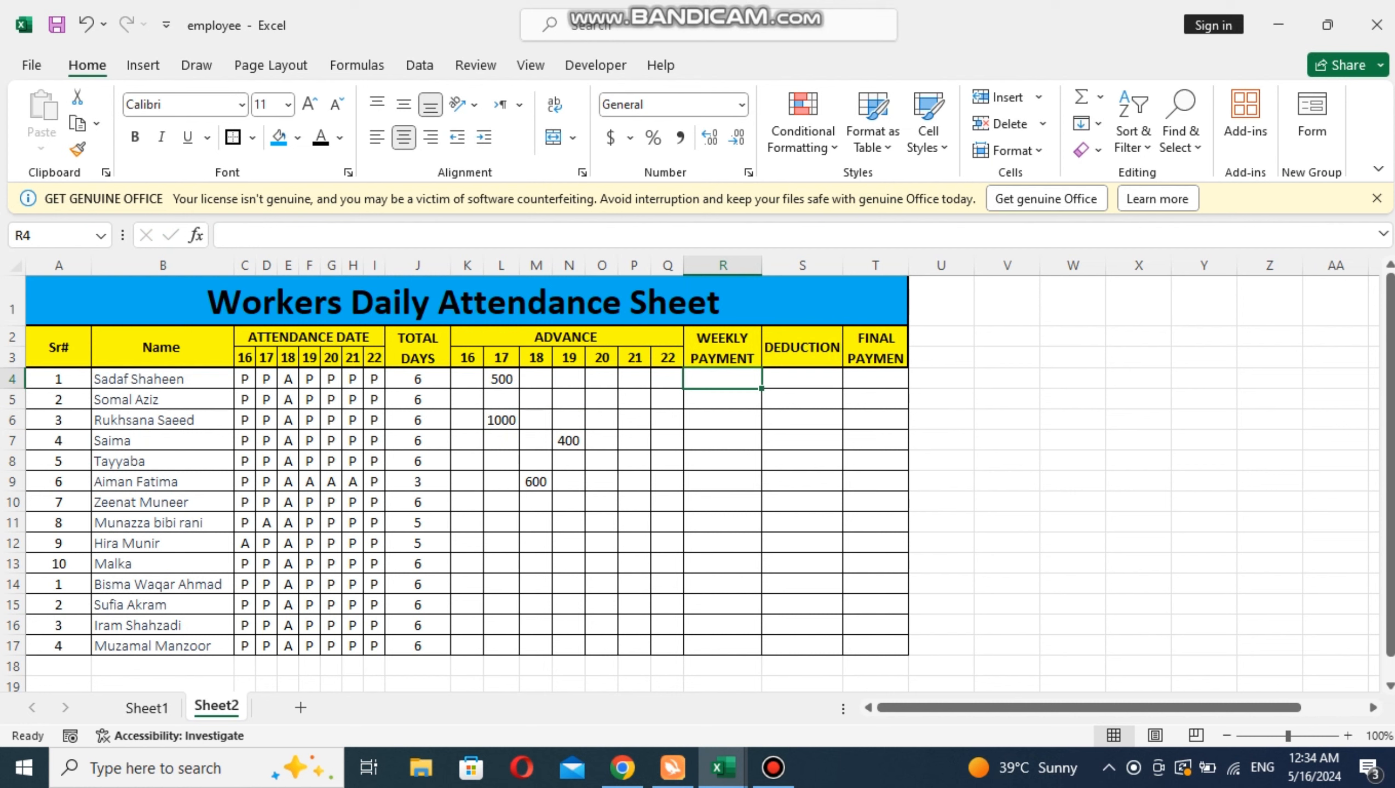
Calculate the first worker's weekly payment in R4 with the formula =J4*1500.
{"action": "type", "text": "="}
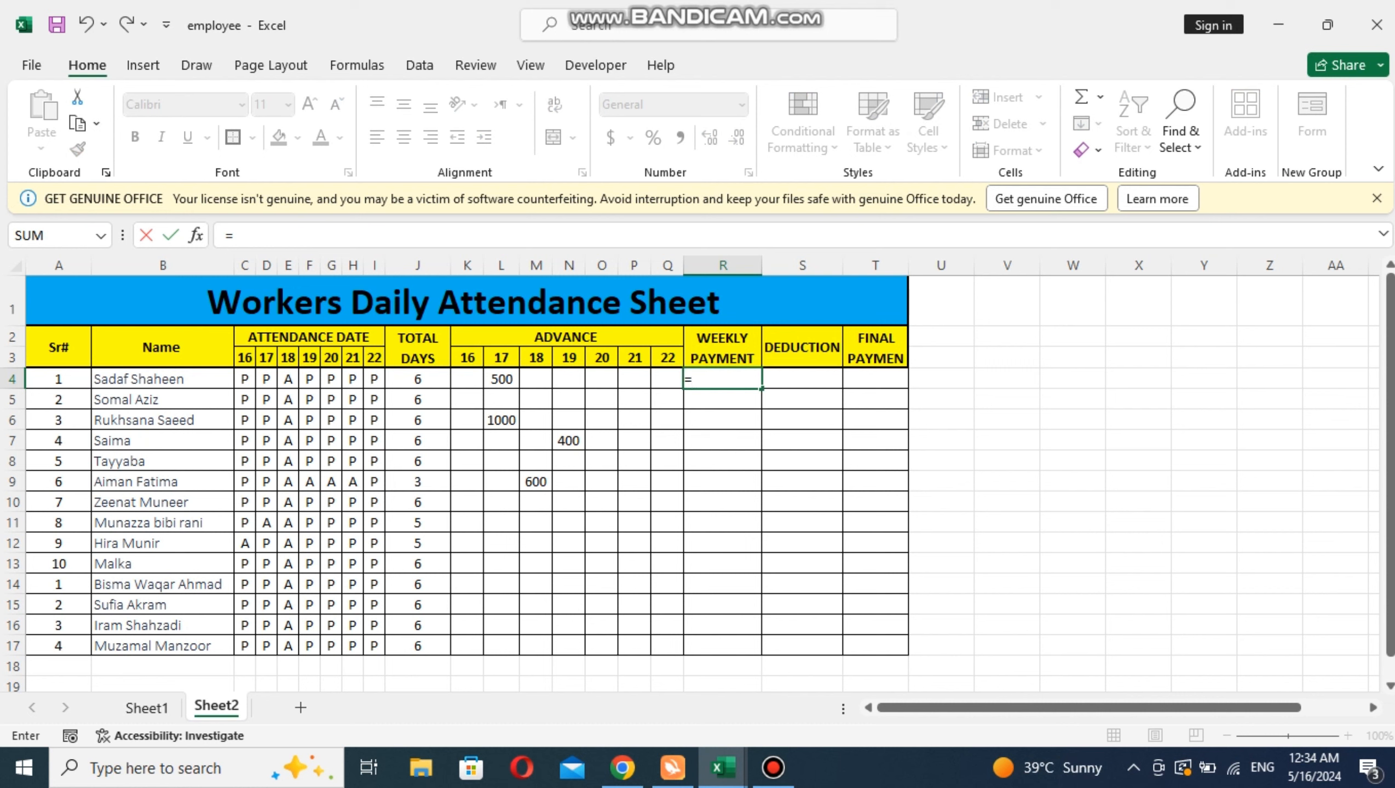
{"action": "left_click", "coordinate": [418, 380]}
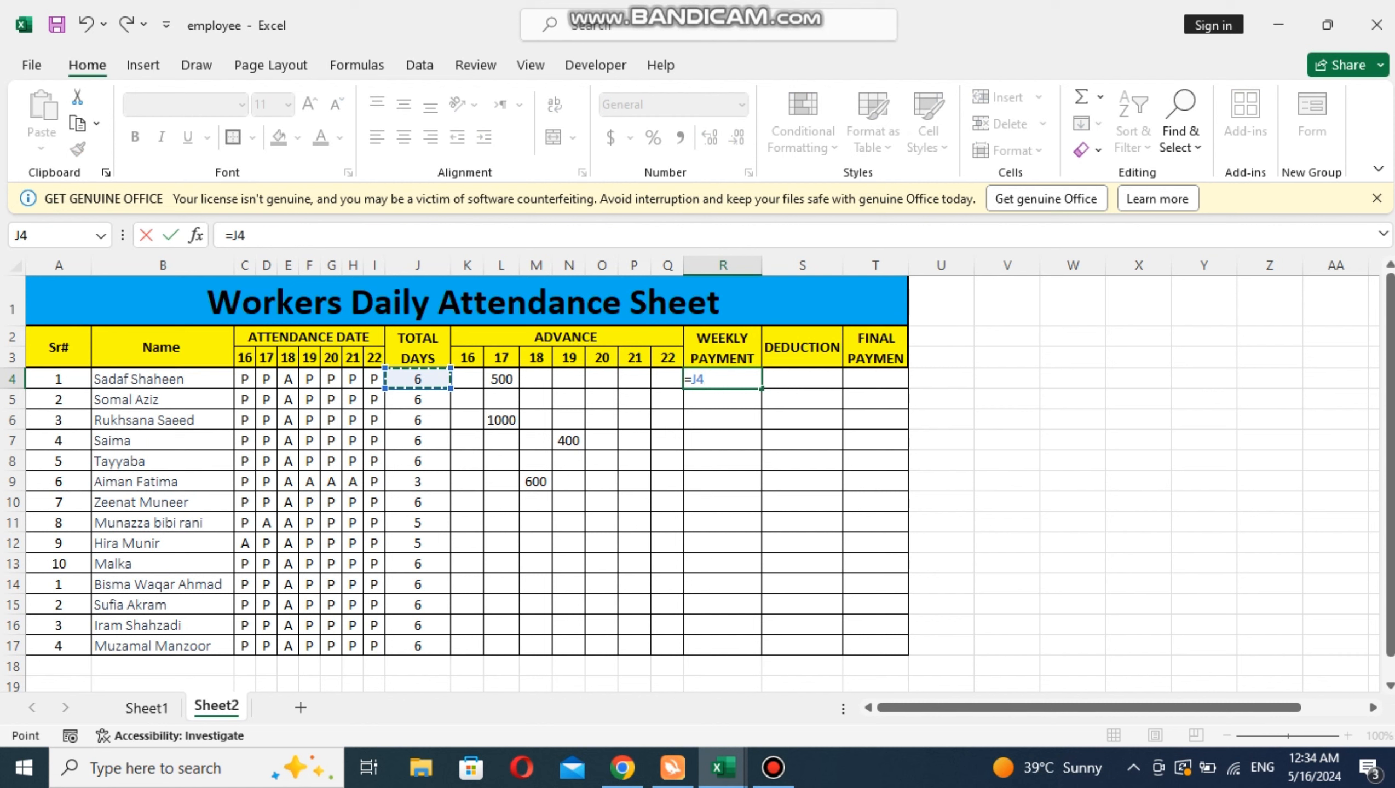
{"action": "type", "text": "*"}
{"action": "type", "text": "1500"}
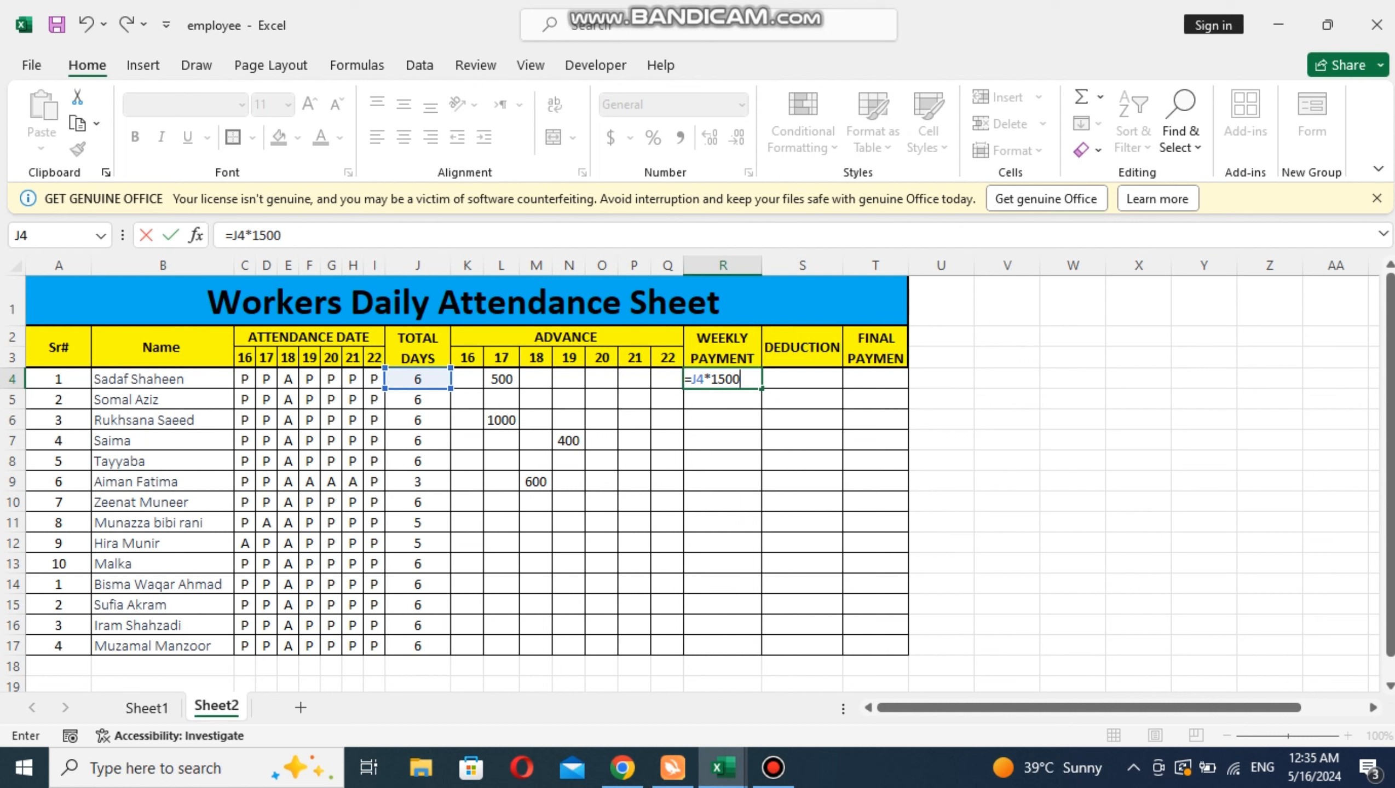
{"action": "key", "text": "Return"}
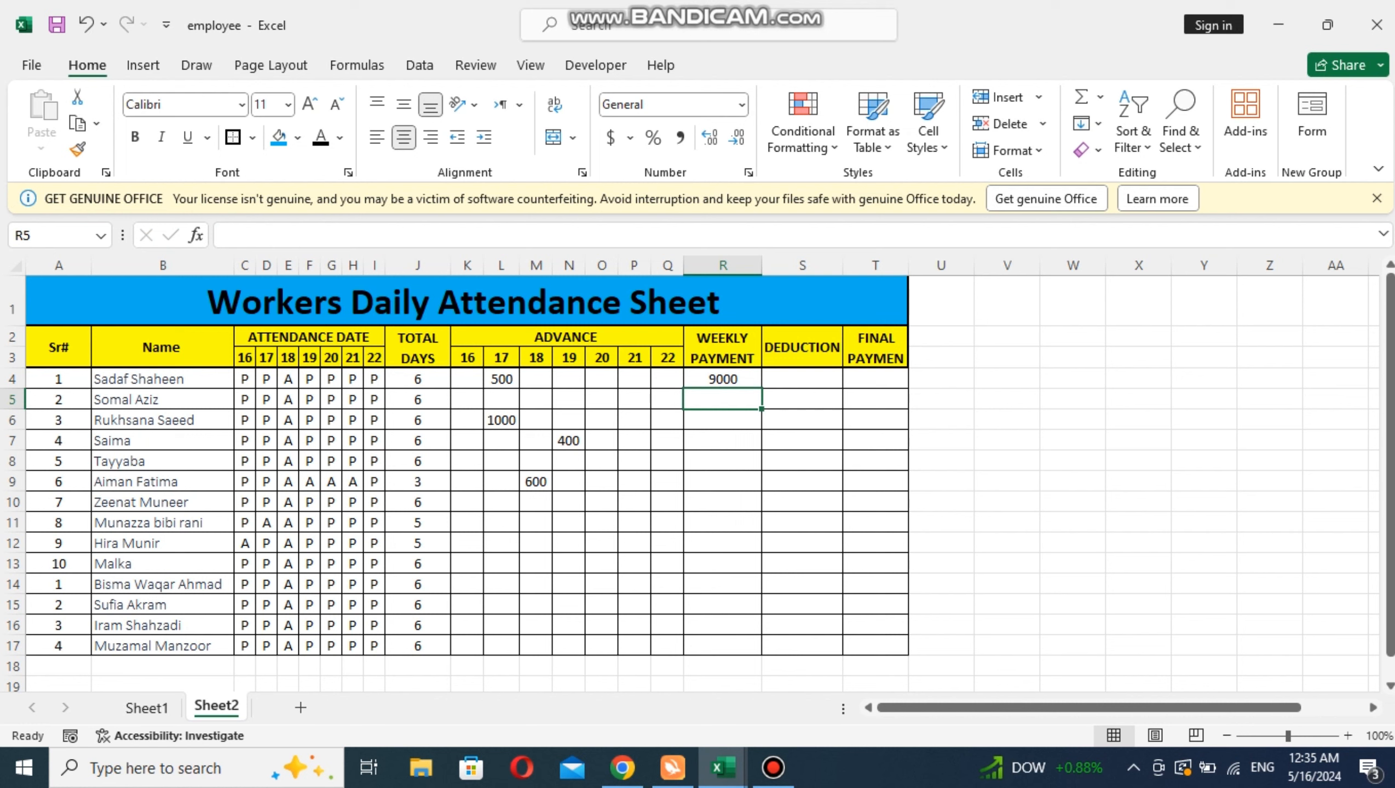
Test the weekly payment formula by setting the first worker's total days in J4 to 7, and undo that change.
{"action": "left_click", "coordinate": [417, 380]}
{"action": "left_click", "coordinate": [722, 379]}
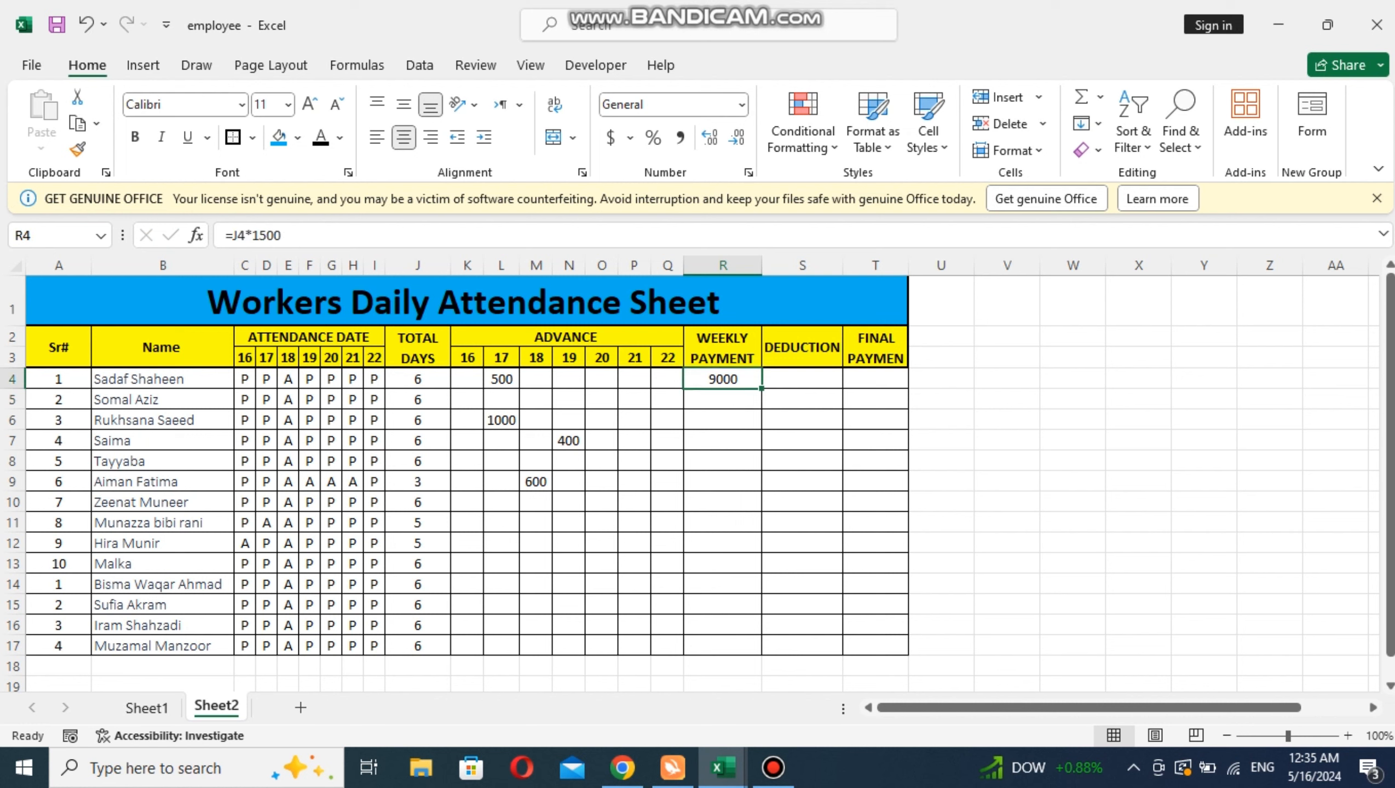
{"action": "left_click", "coordinate": [418, 380]}
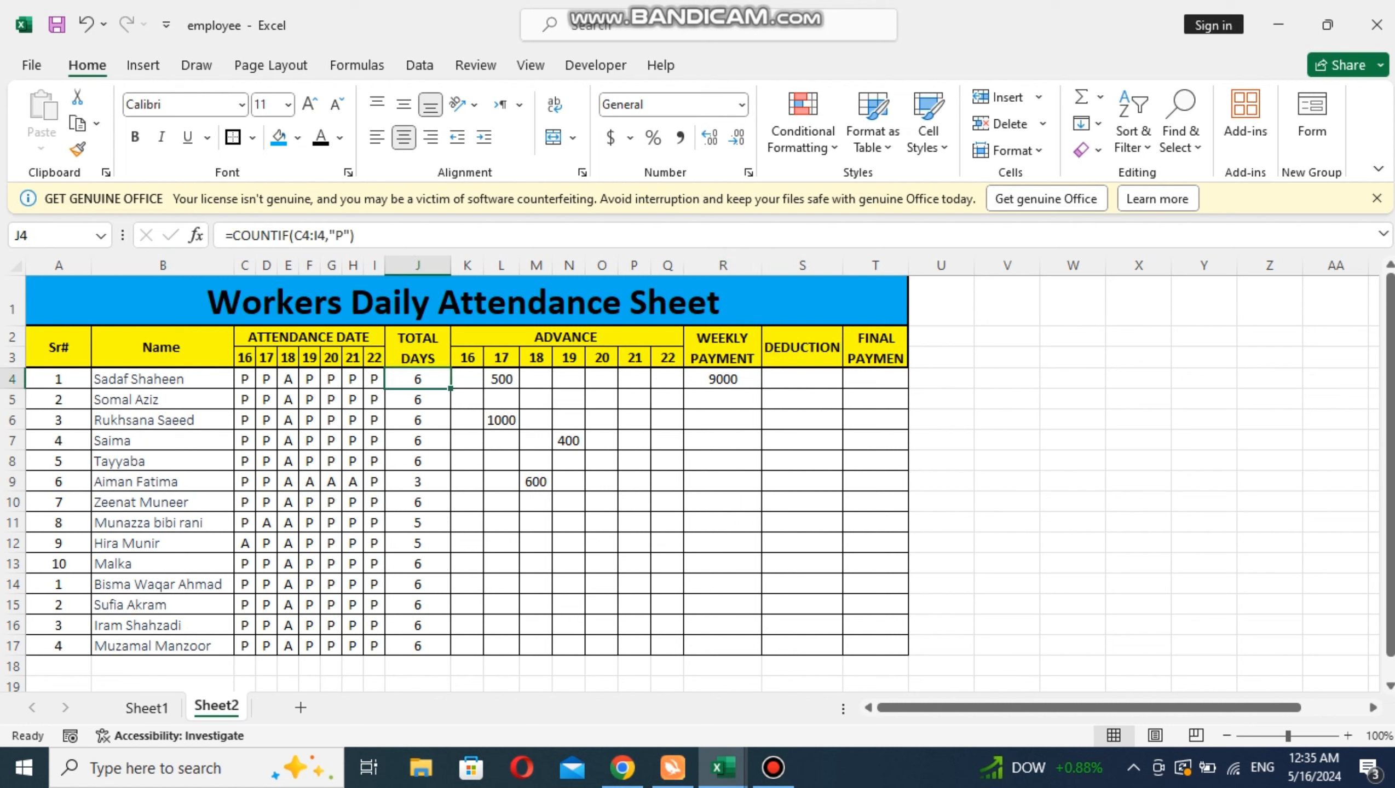
{"action": "type", "text": "7"}
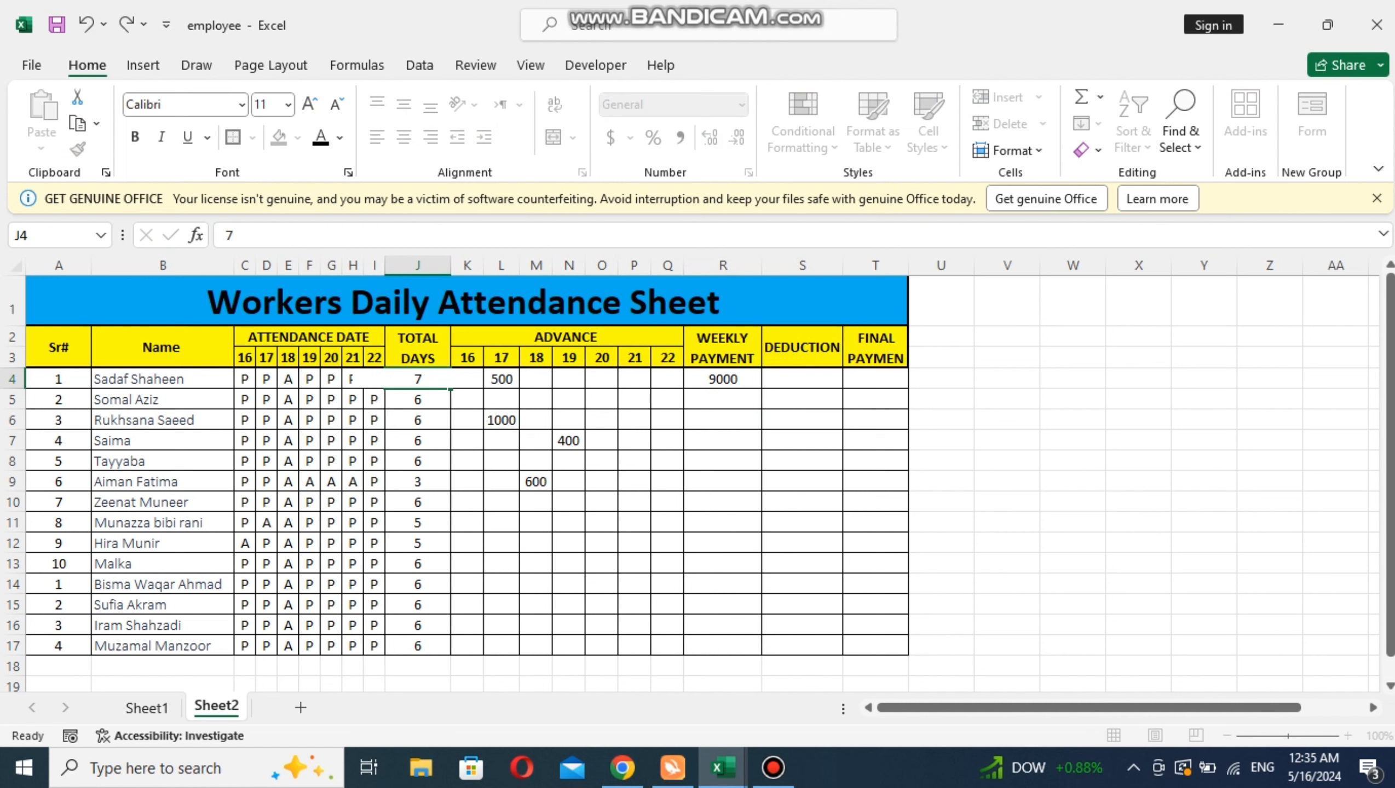
{"action": "key", "text": "Return"}
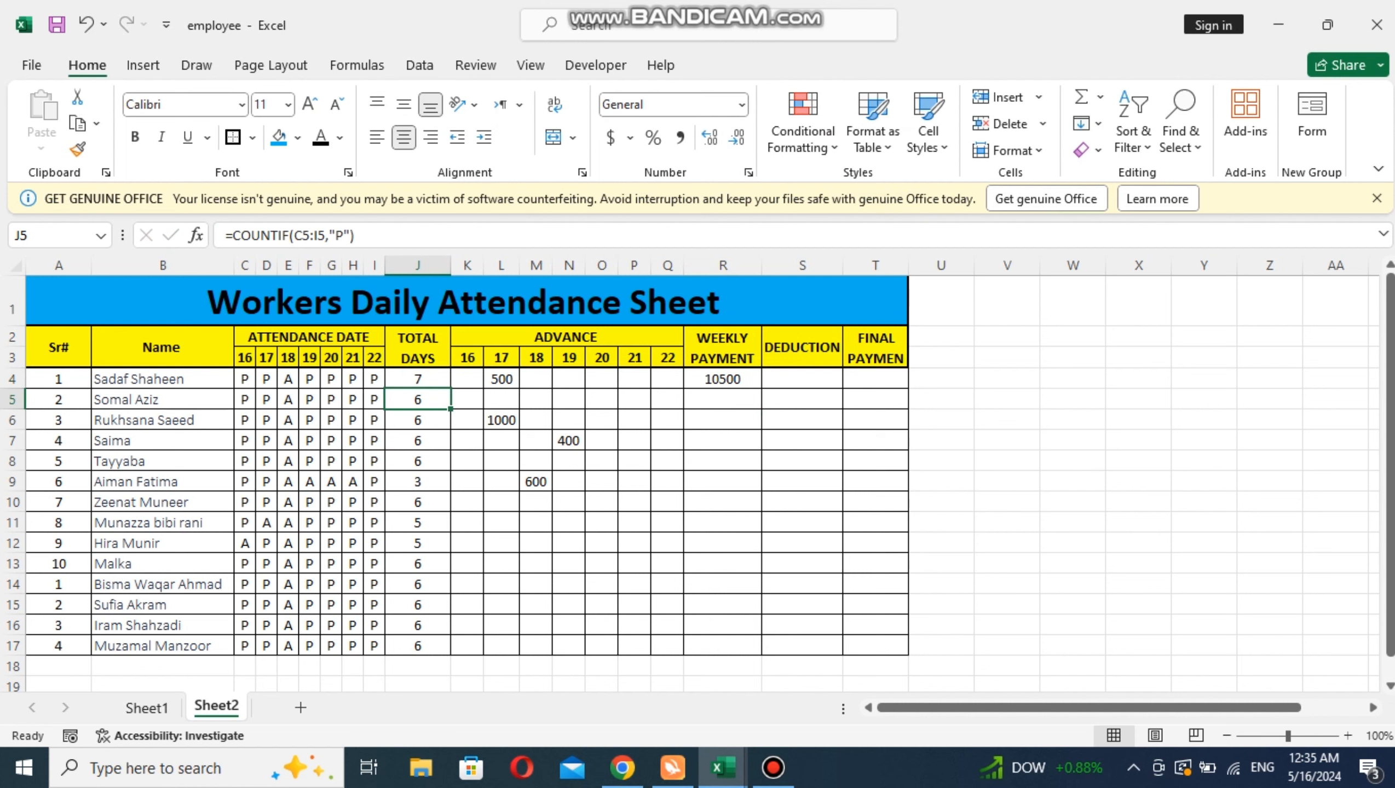
{"action": "left_click", "coordinate": [418, 380]}
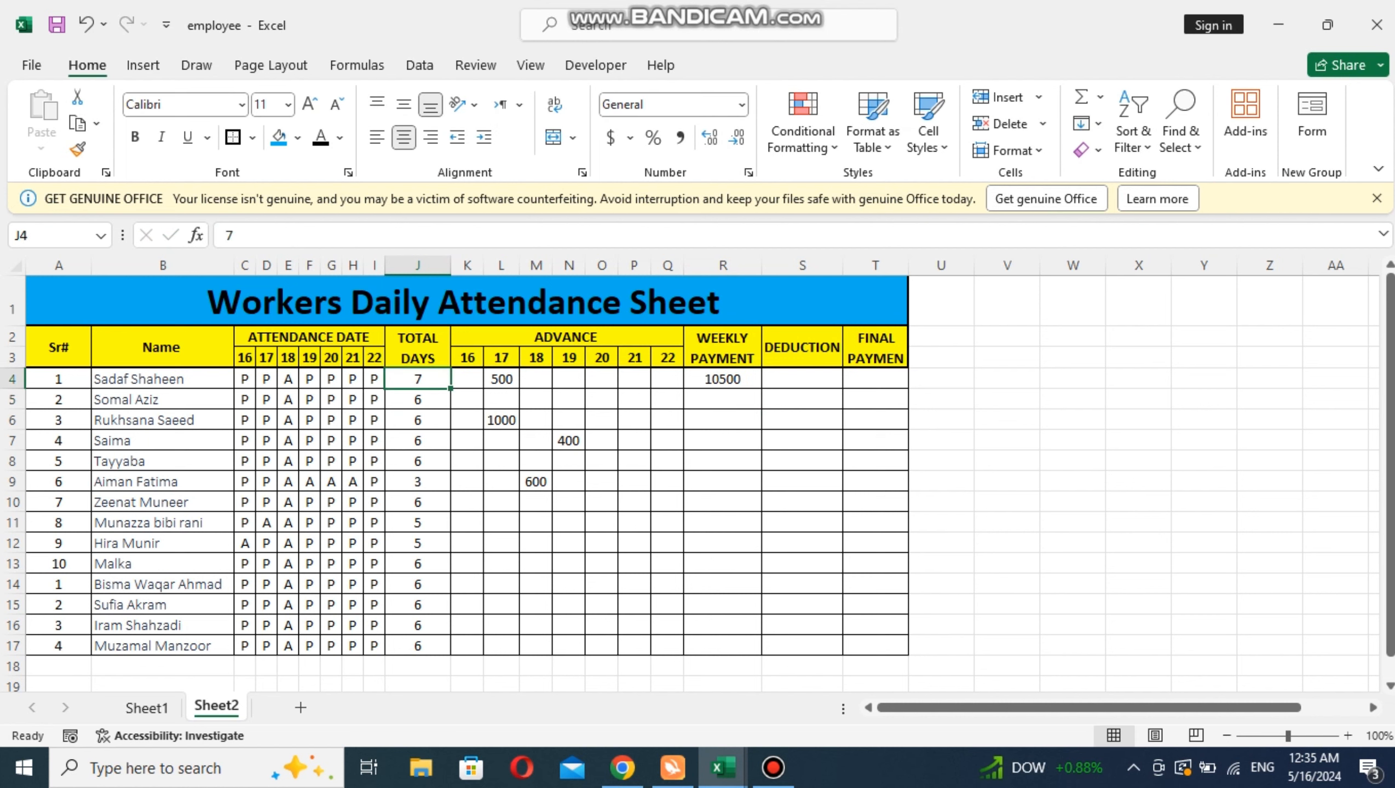
{"action": "key", "text": "ctrl+z"}
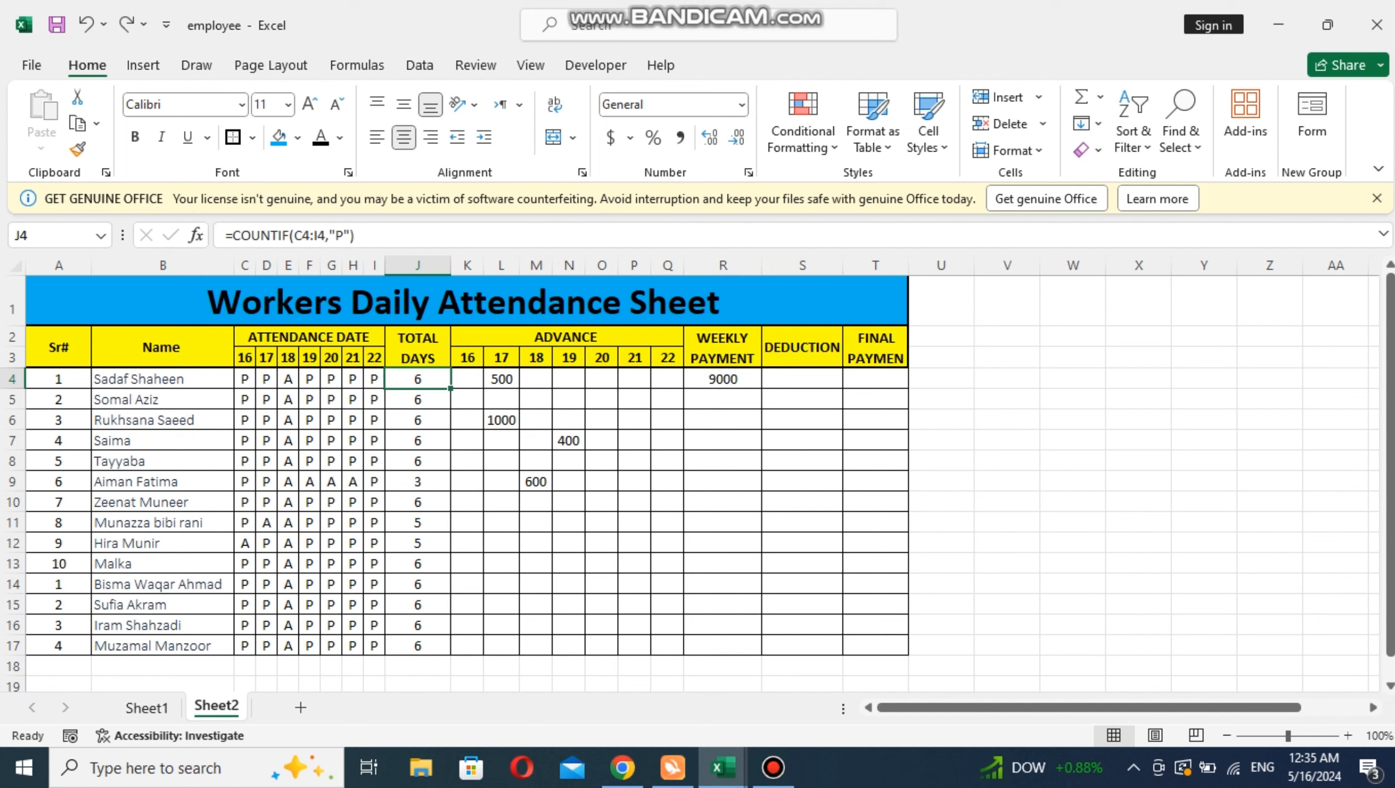
Mark the first worker absent on the 19th by entering A in F4, and check the total days and weekly payment cells.
{"action": "left_click", "coordinate": [310, 380]}
{"action": "type", "text": "A"}
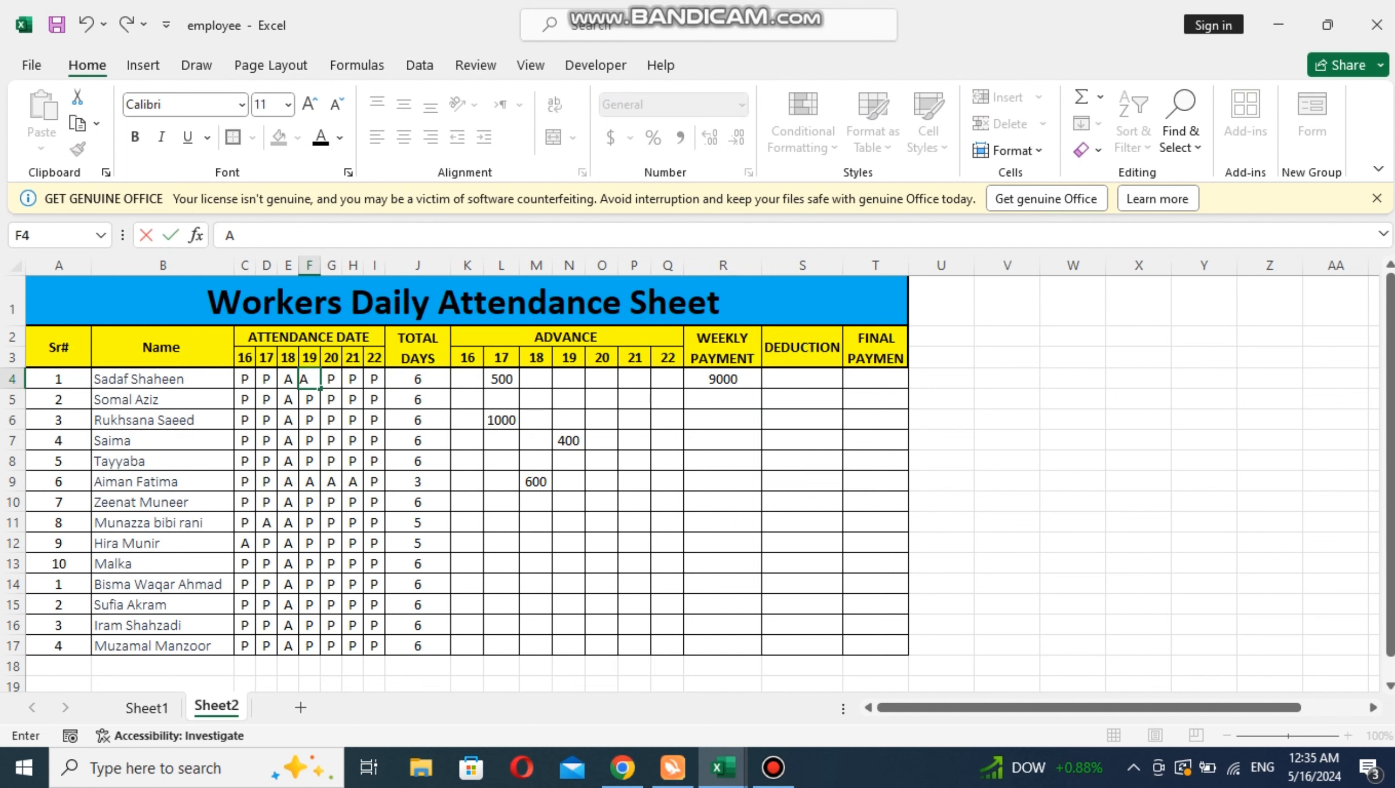
{"action": "key", "text": "Return"}
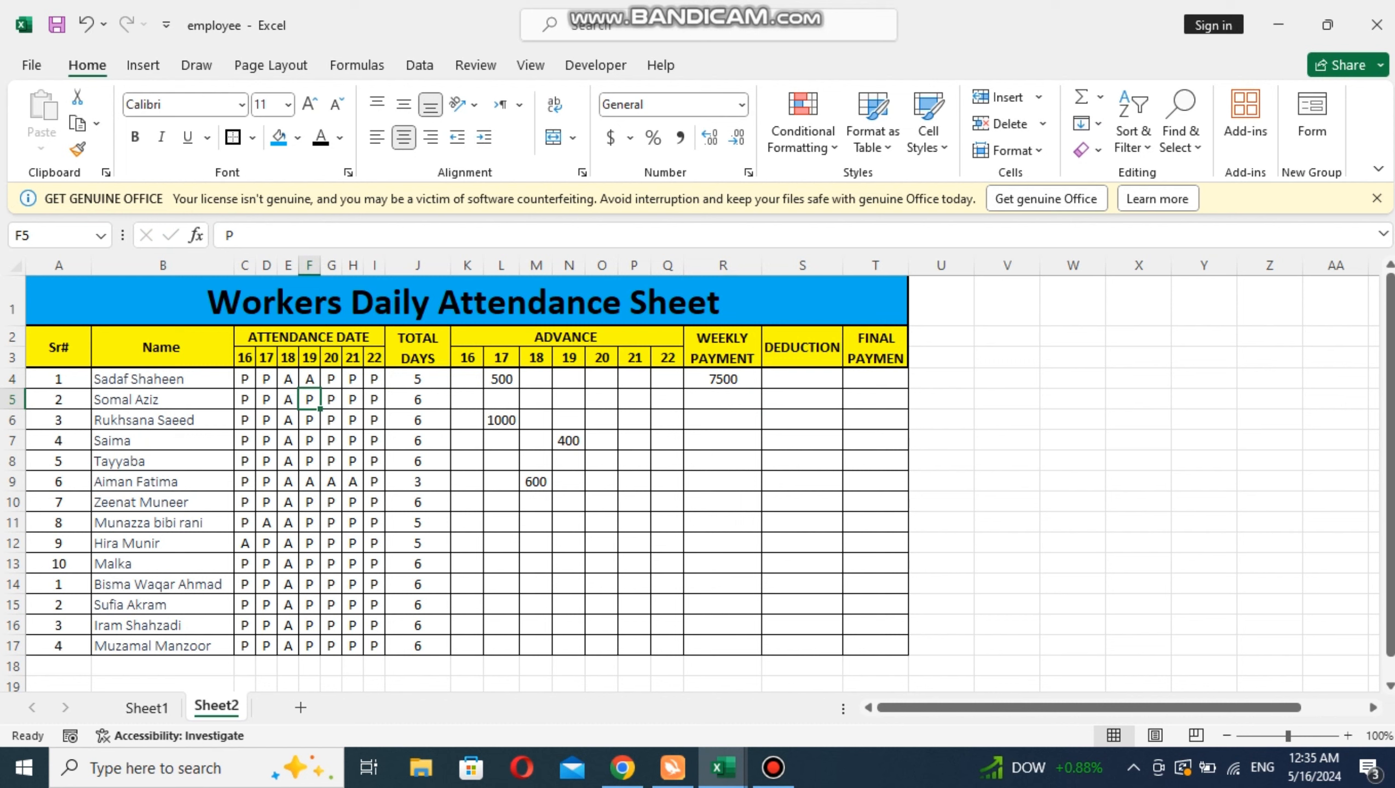
{"action": "left_click", "coordinate": [417, 379]}
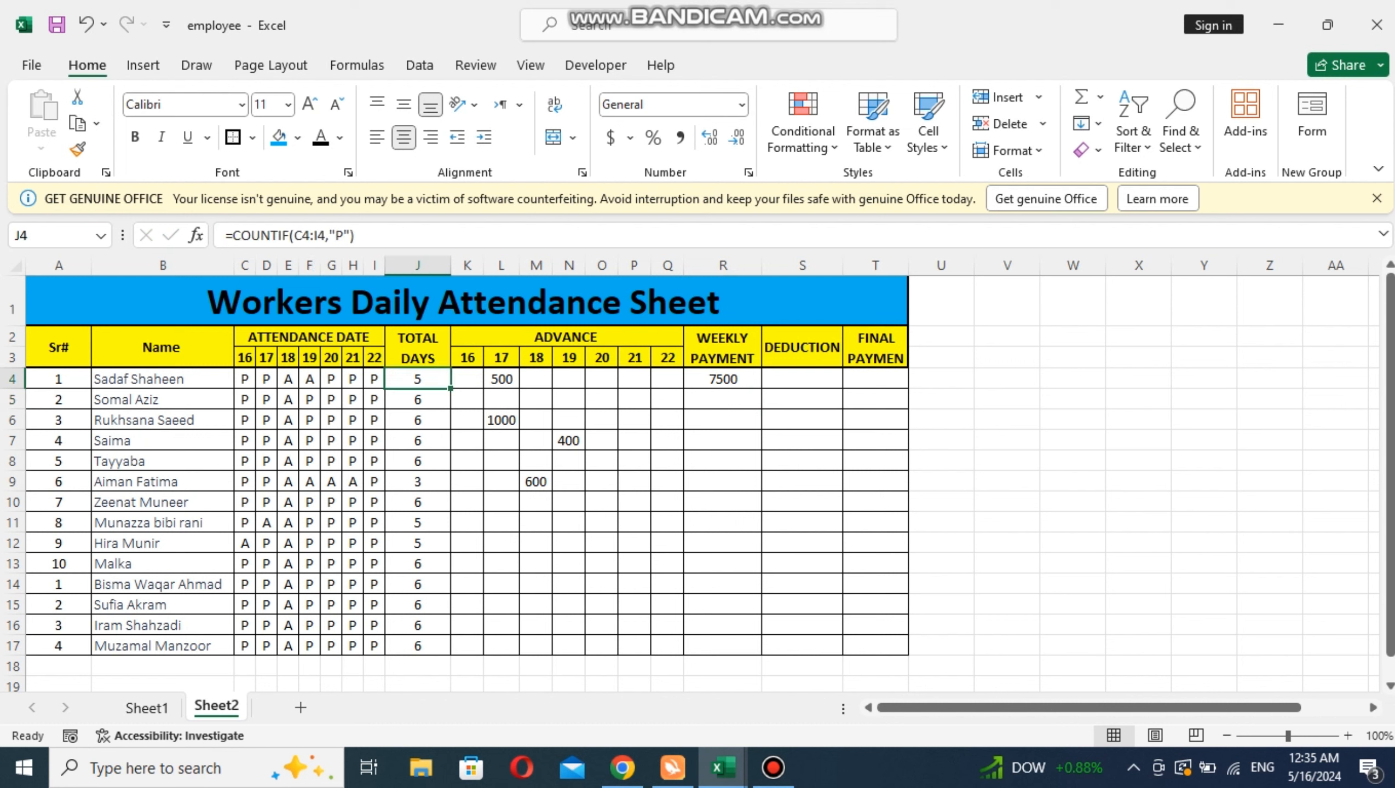
{"action": "left_click", "coordinate": [722, 379]}
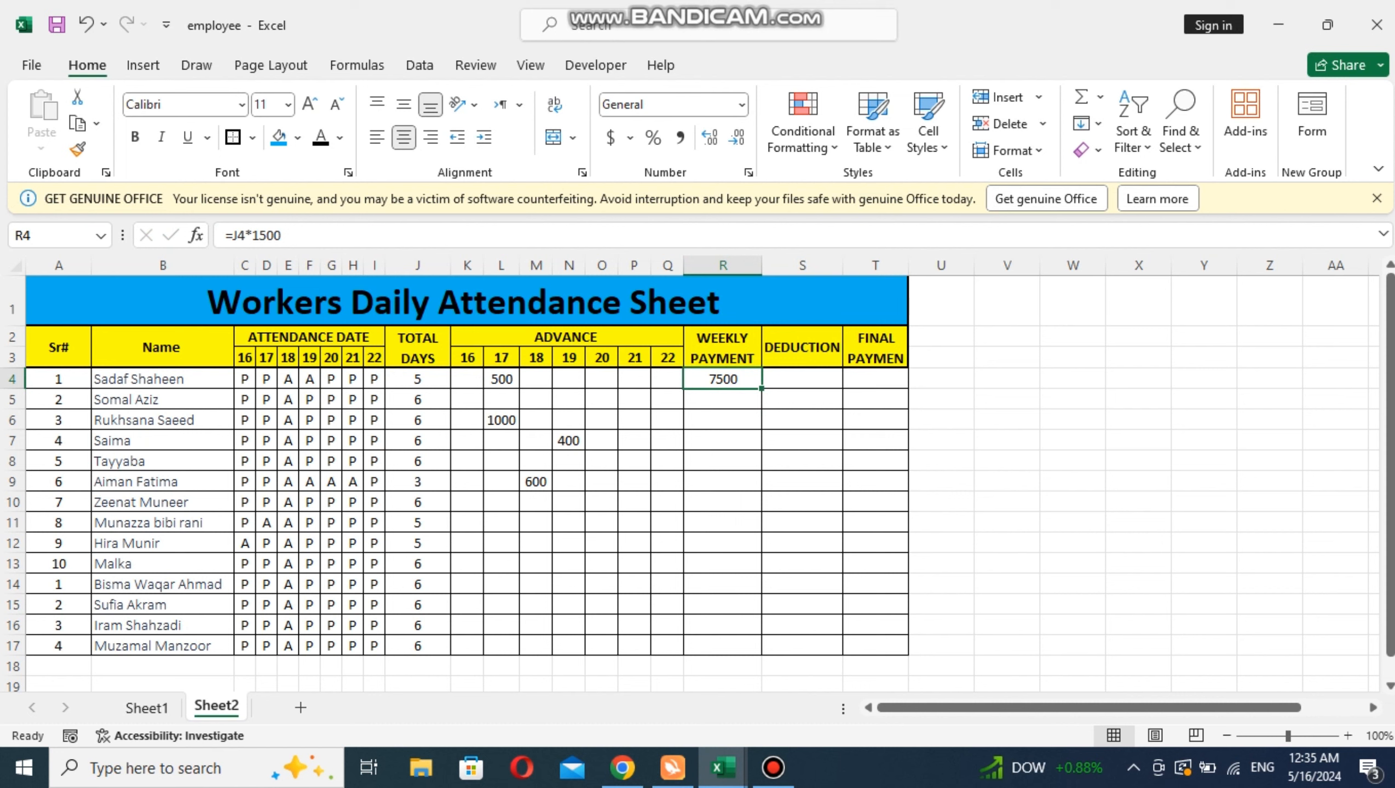
Total the first worker's advances in the deduction cell S4 with =SUM(K4:Q4) and fill the formula down to row 17.
{"action": "left_click", "coordinate": [803, 379]}
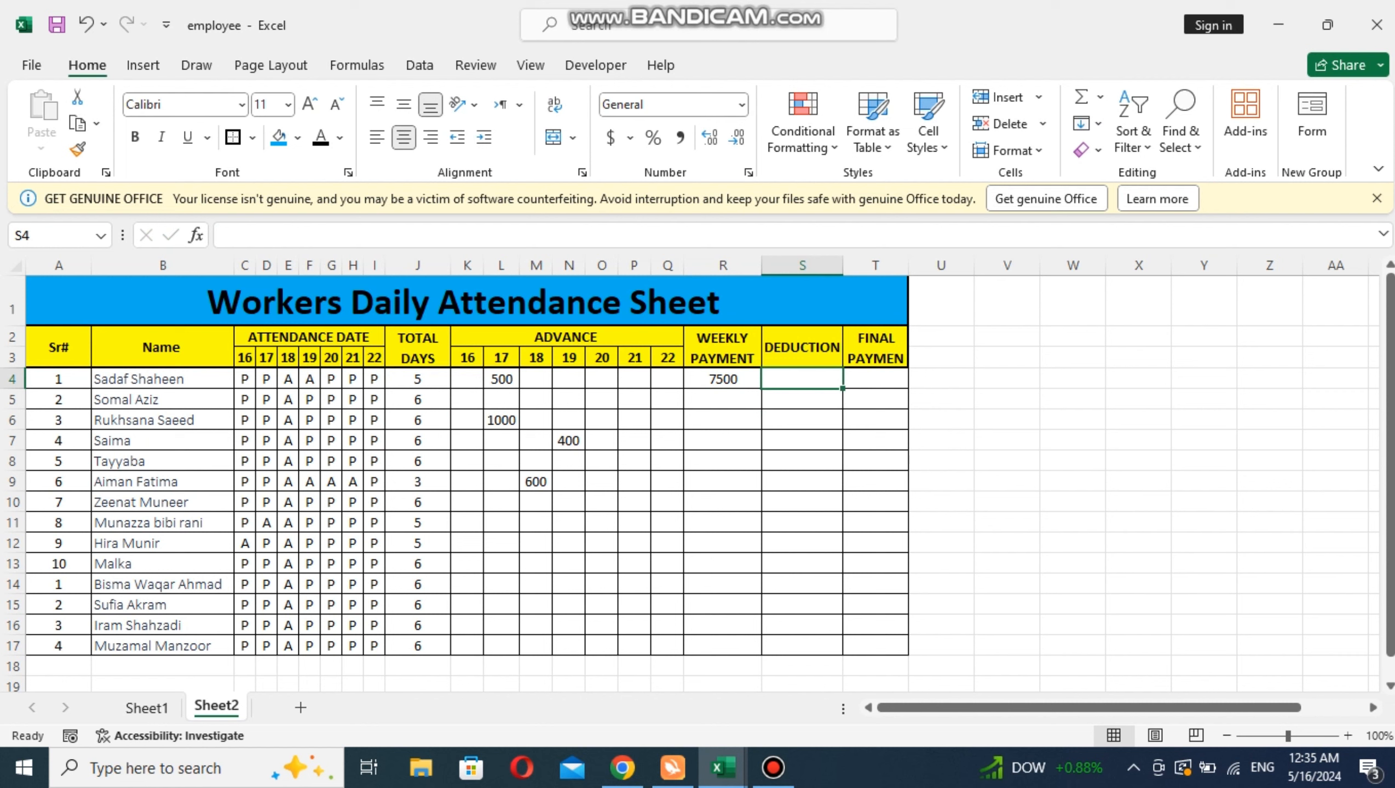
{"action": "type", "text": "="}
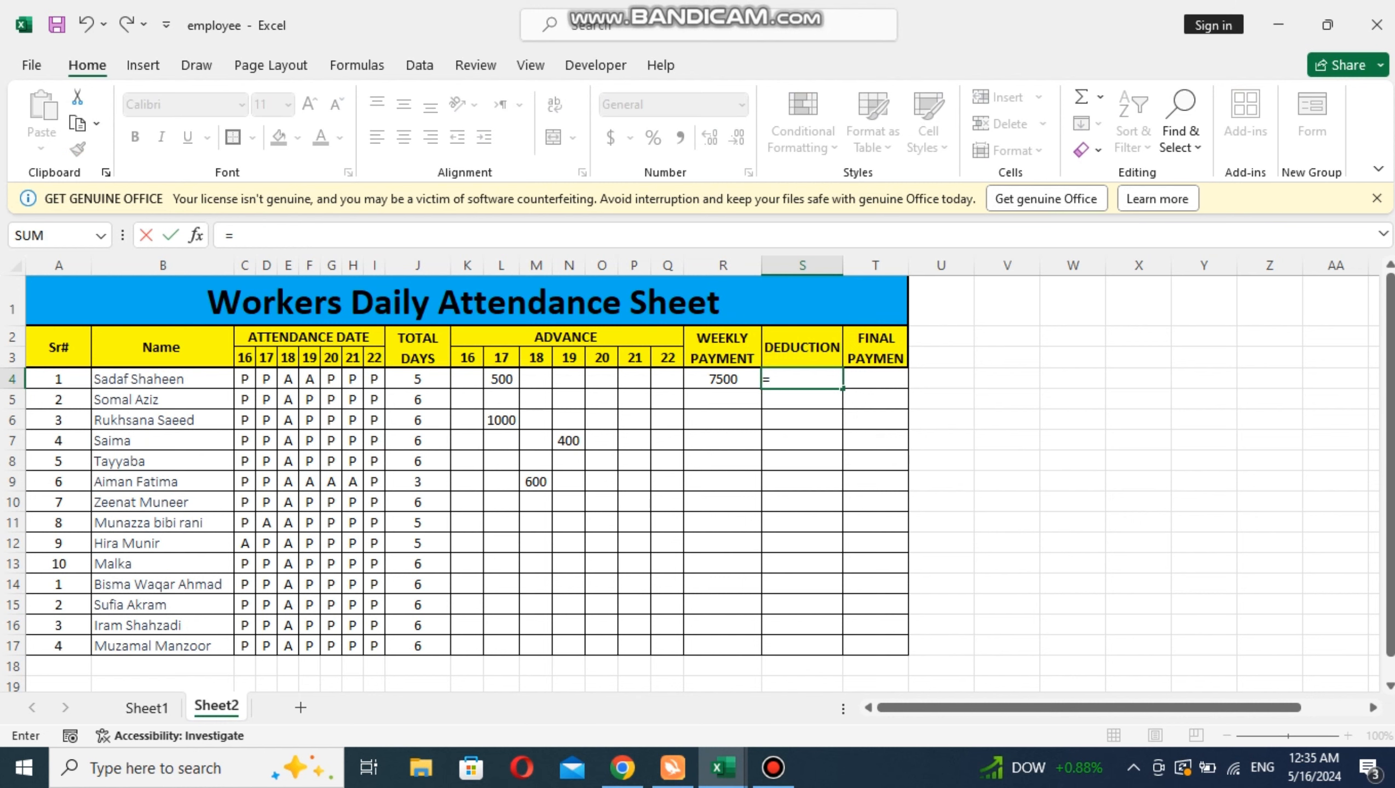
{"action": "type", "text": "SU"}
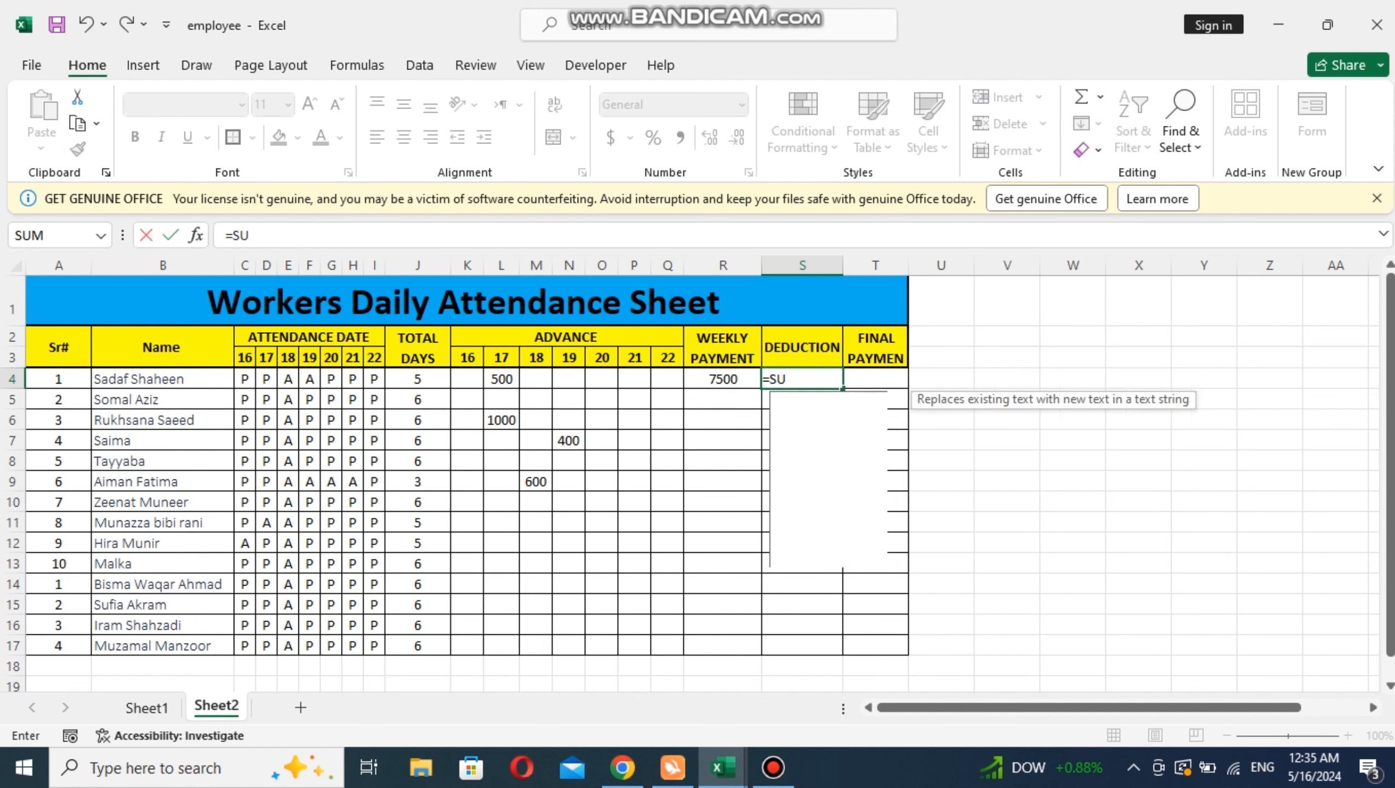
{"action": "type", "text": "M("}
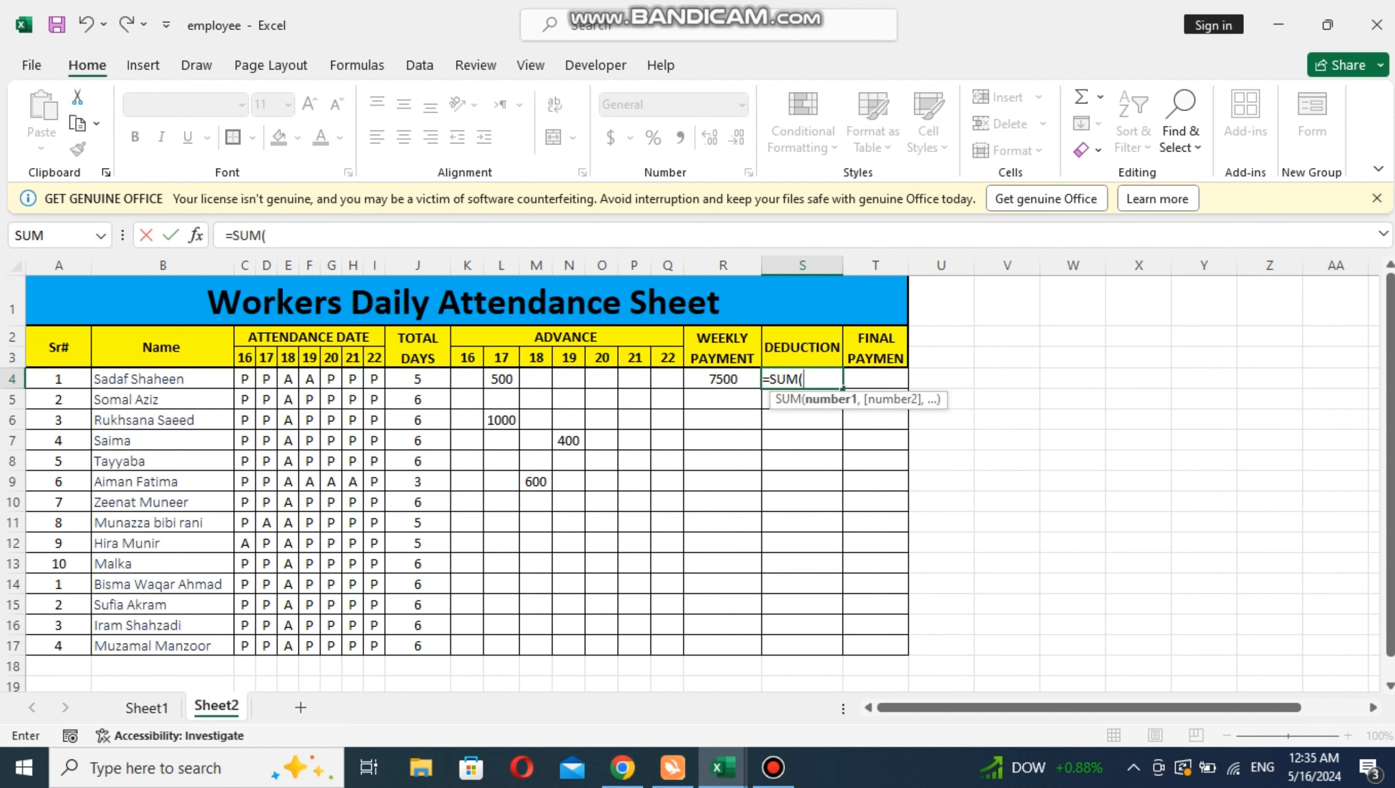
{"action": "left_click_drag", "start_coordinate": [467, 378], "coordinate": [669, 381]}
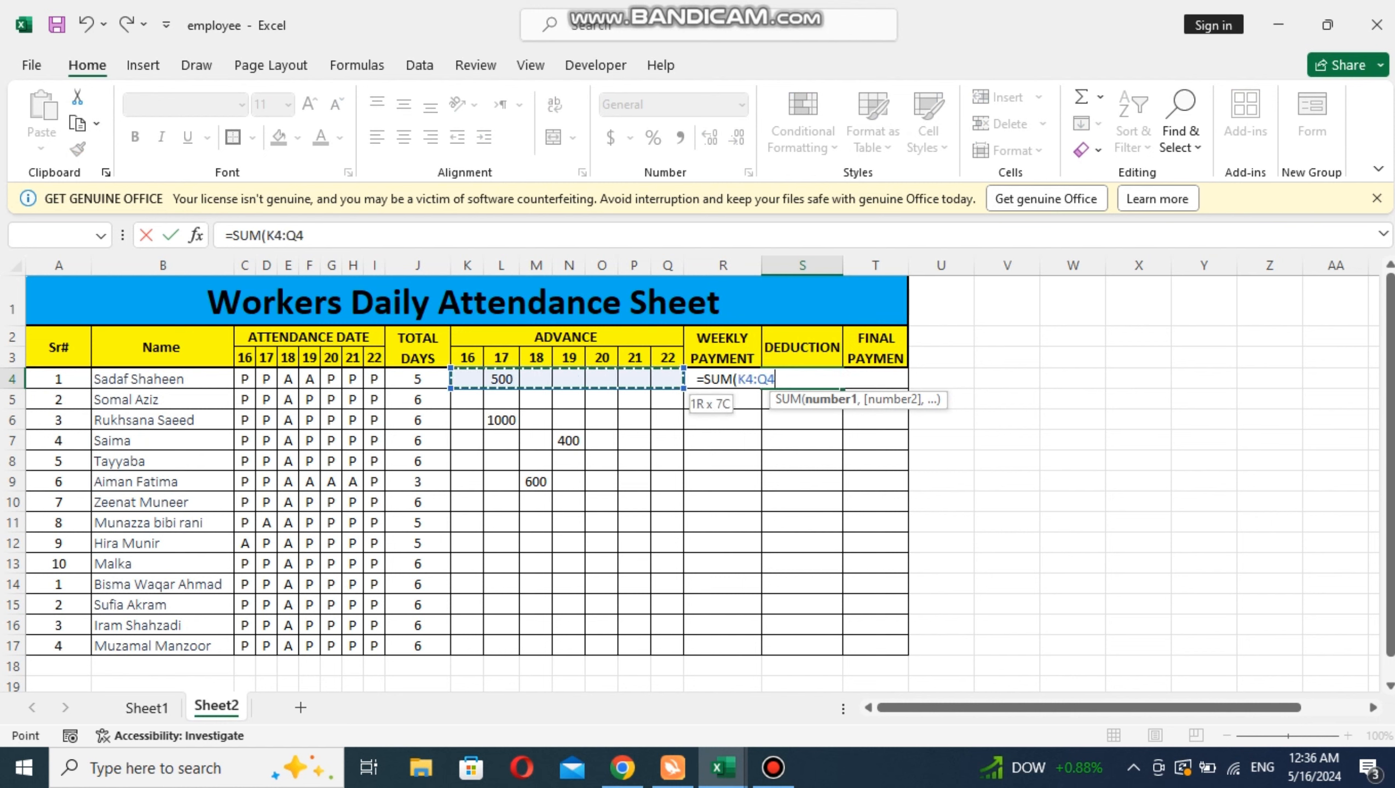
{"action": "type", "text": ")"}
{"action": "key", "text": "Return"}
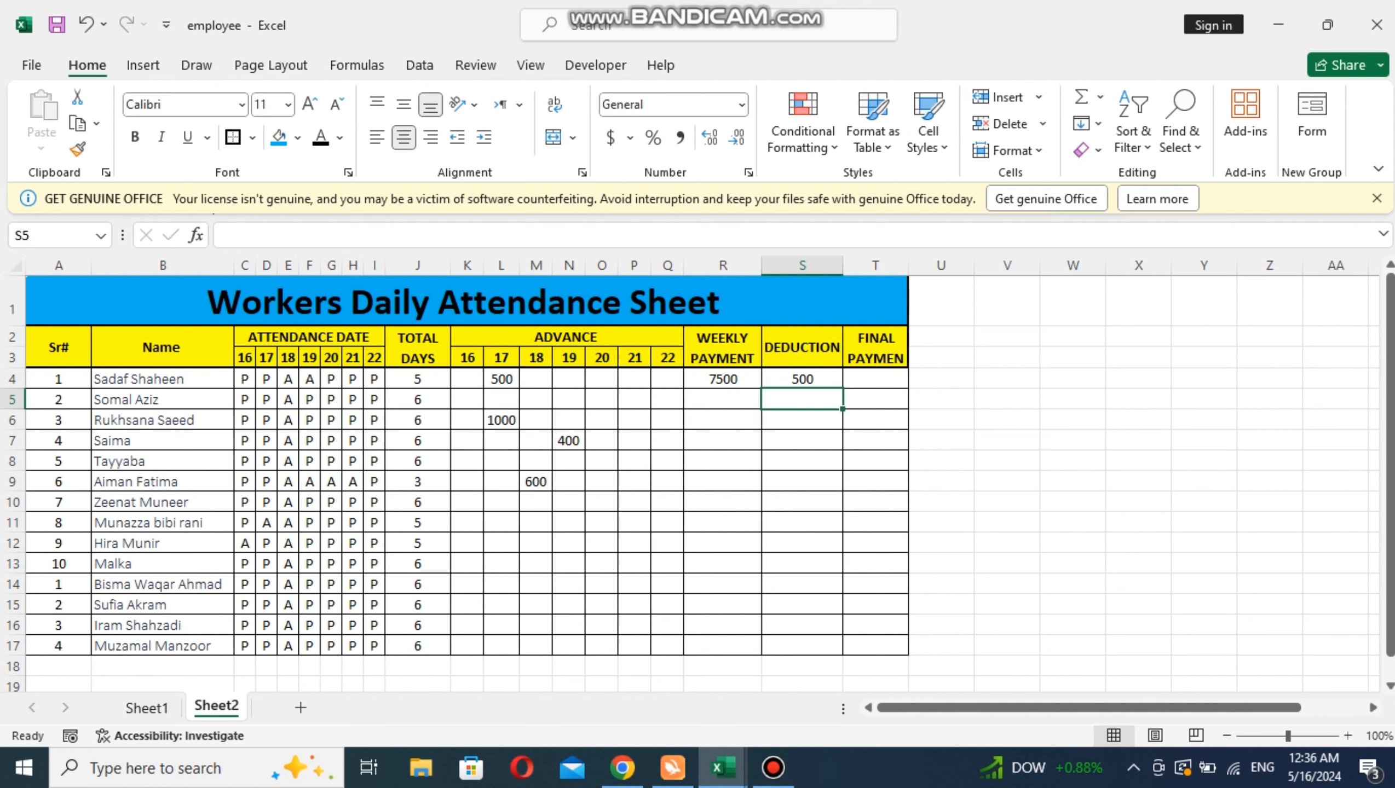
{"action": "key", "text": "Up"}
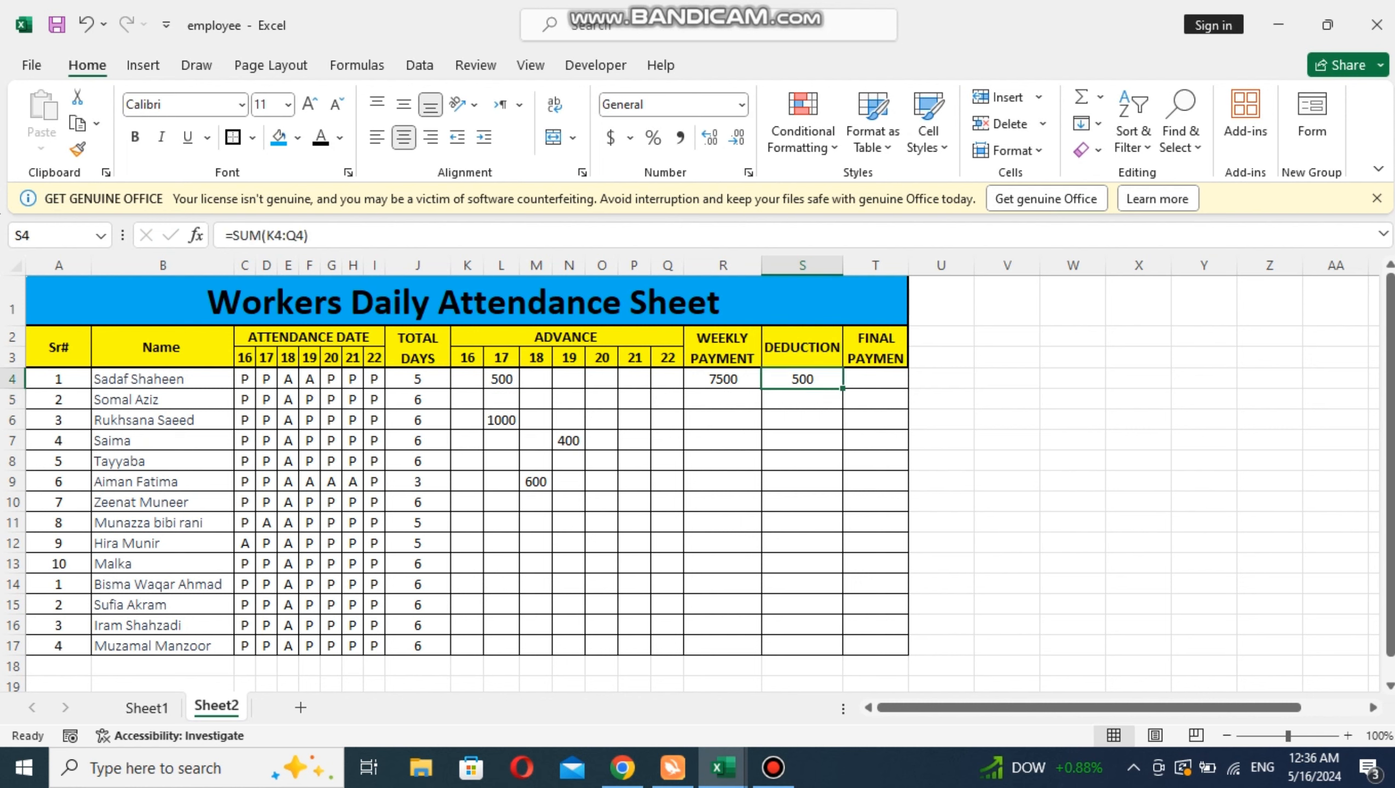
{"action": "double_click", "coordinate": [842, 388]}
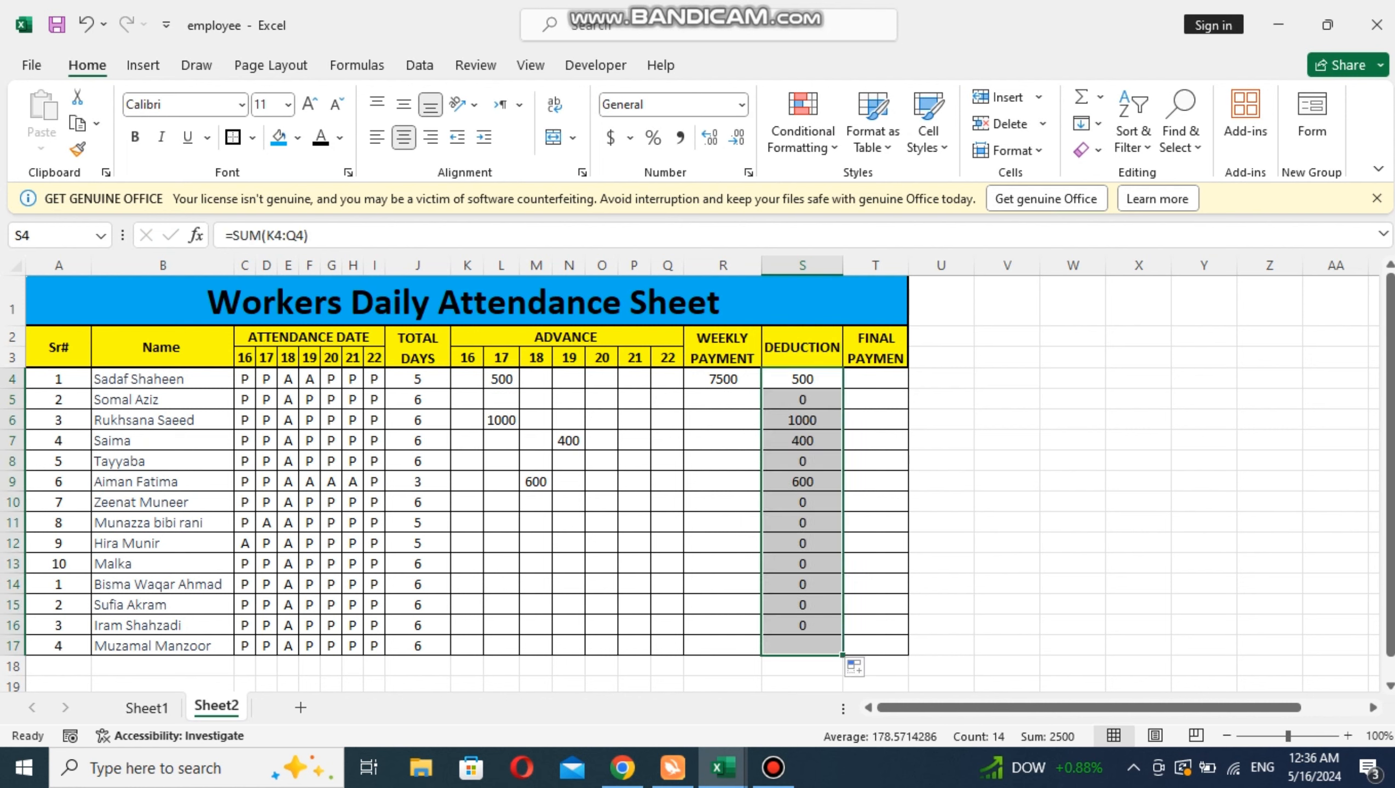
Fill the weekly payment formula from R4 down to R17 for all workers.
{"action": "left_click", "coordinate": [722, 399]}
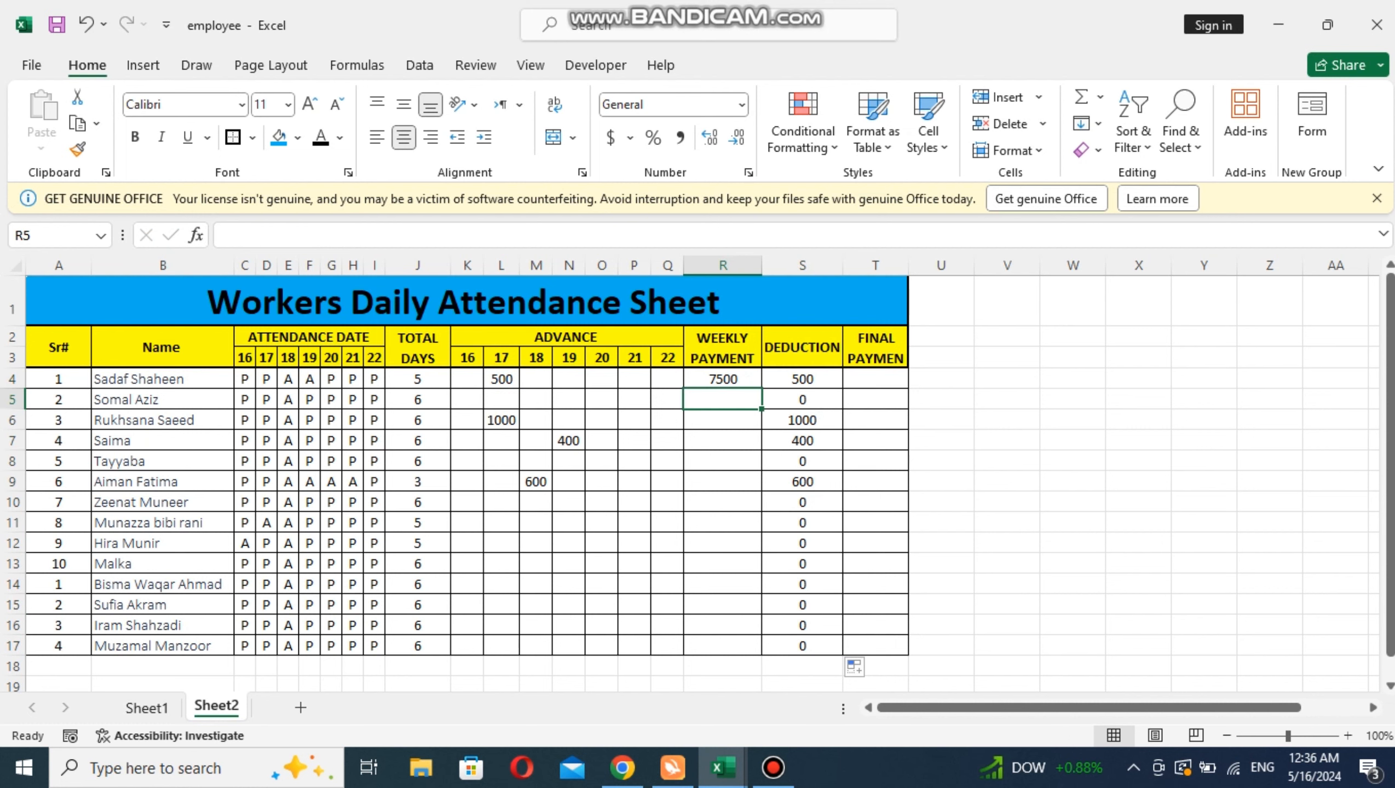
{"action": "left_click", "coordinate": [722, 380]}
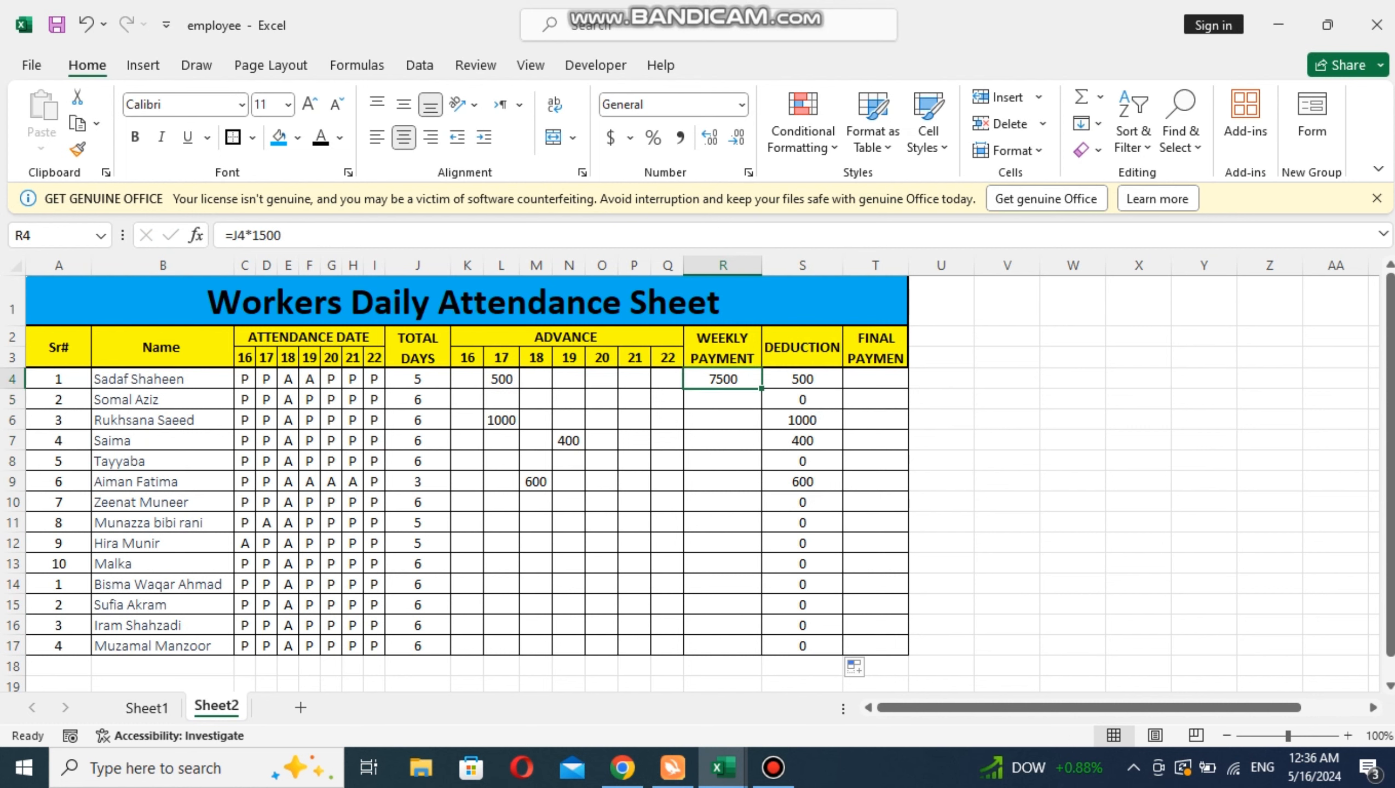
{"action": "double_click", "coordinate": [761, 388]}
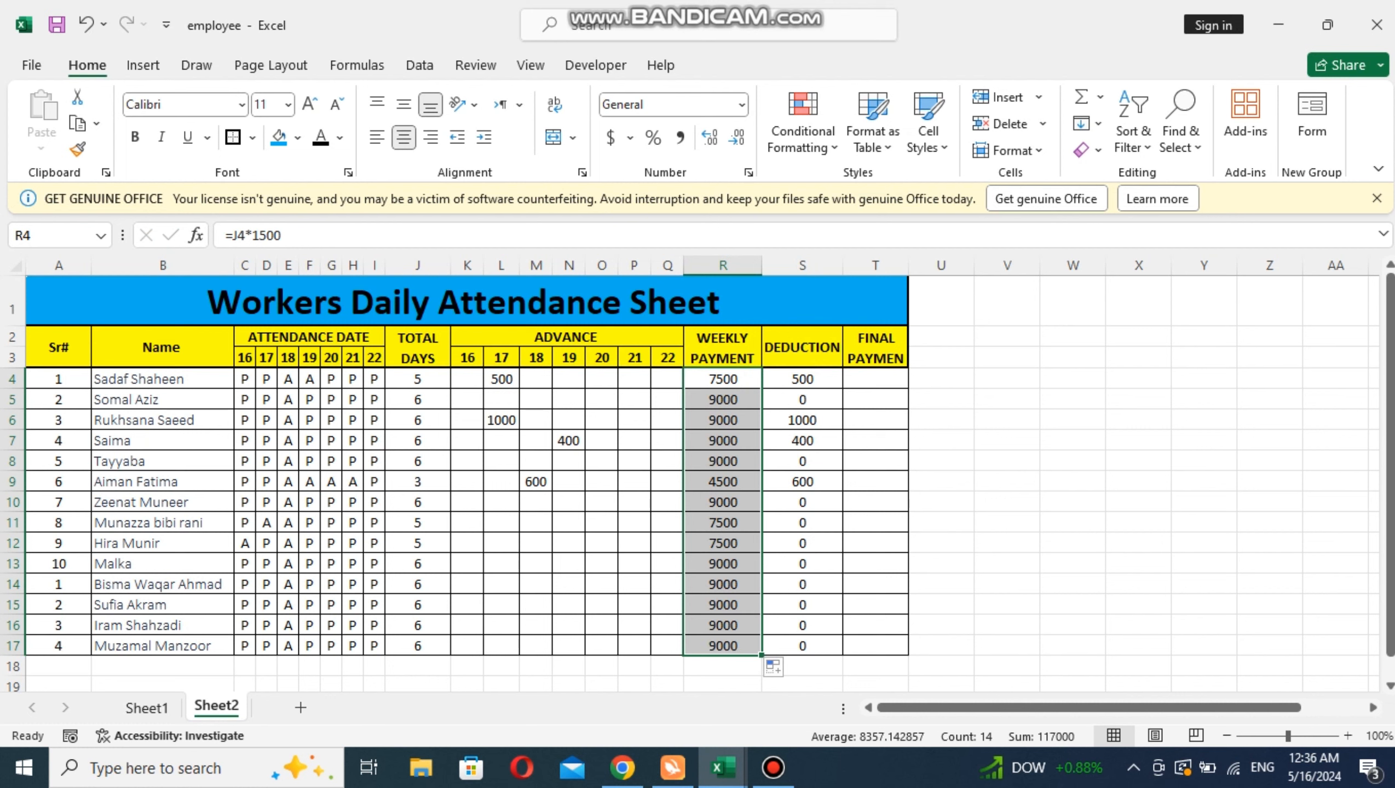
Widen column T slightly so the FINAL PAYMENT header fits in full.
{"action": "left_click", "coordinate": [875, 348]}
{"action": "left_click_drag", "start_coordinate": [909, 265], "coordinate": [919, 266]}
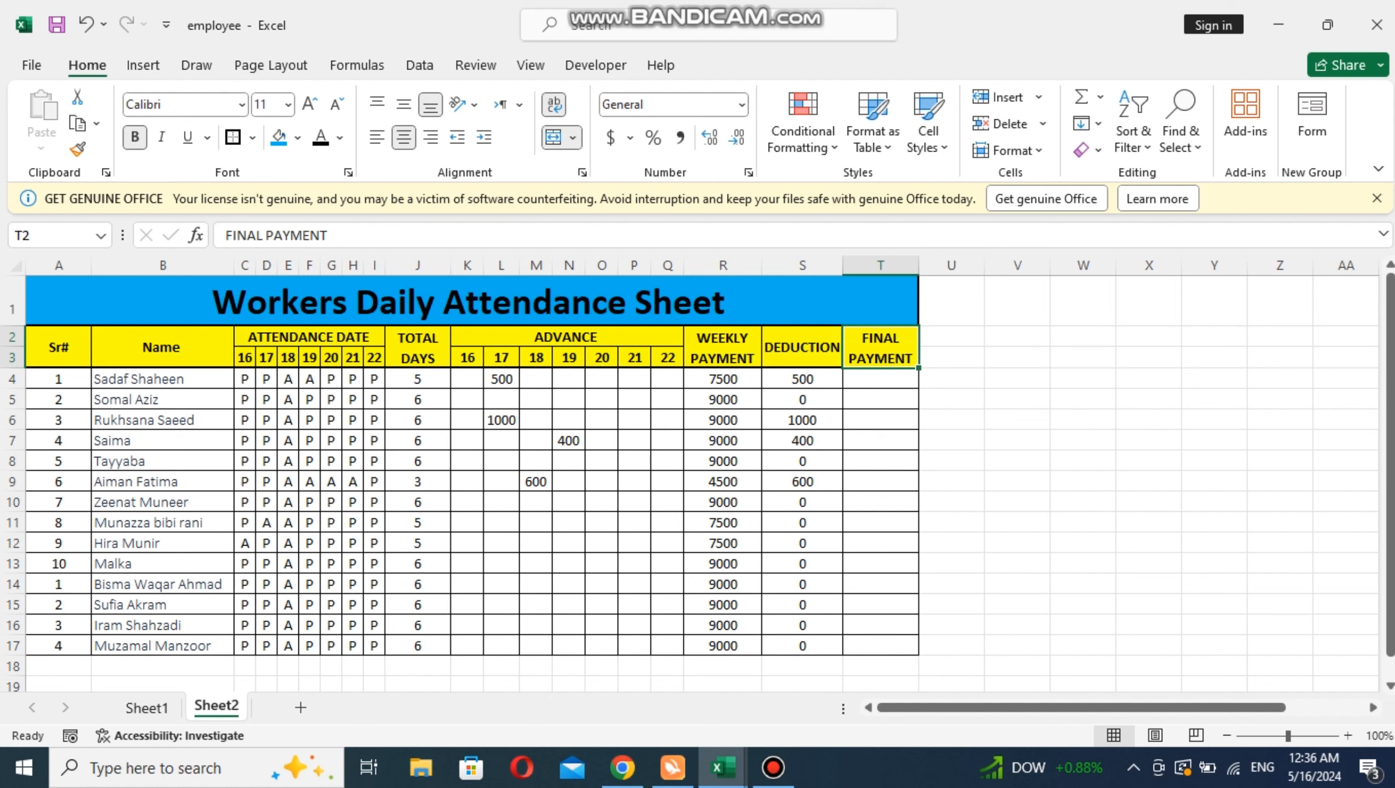
Calculate the first worker's final payment in T4 with =SUM(R4-S4) and fill the formula down to row 17.
{"action": "left_click", "coordinate": [880, 440]}
{"action": "left_click", "coordinate": [880, 379]}
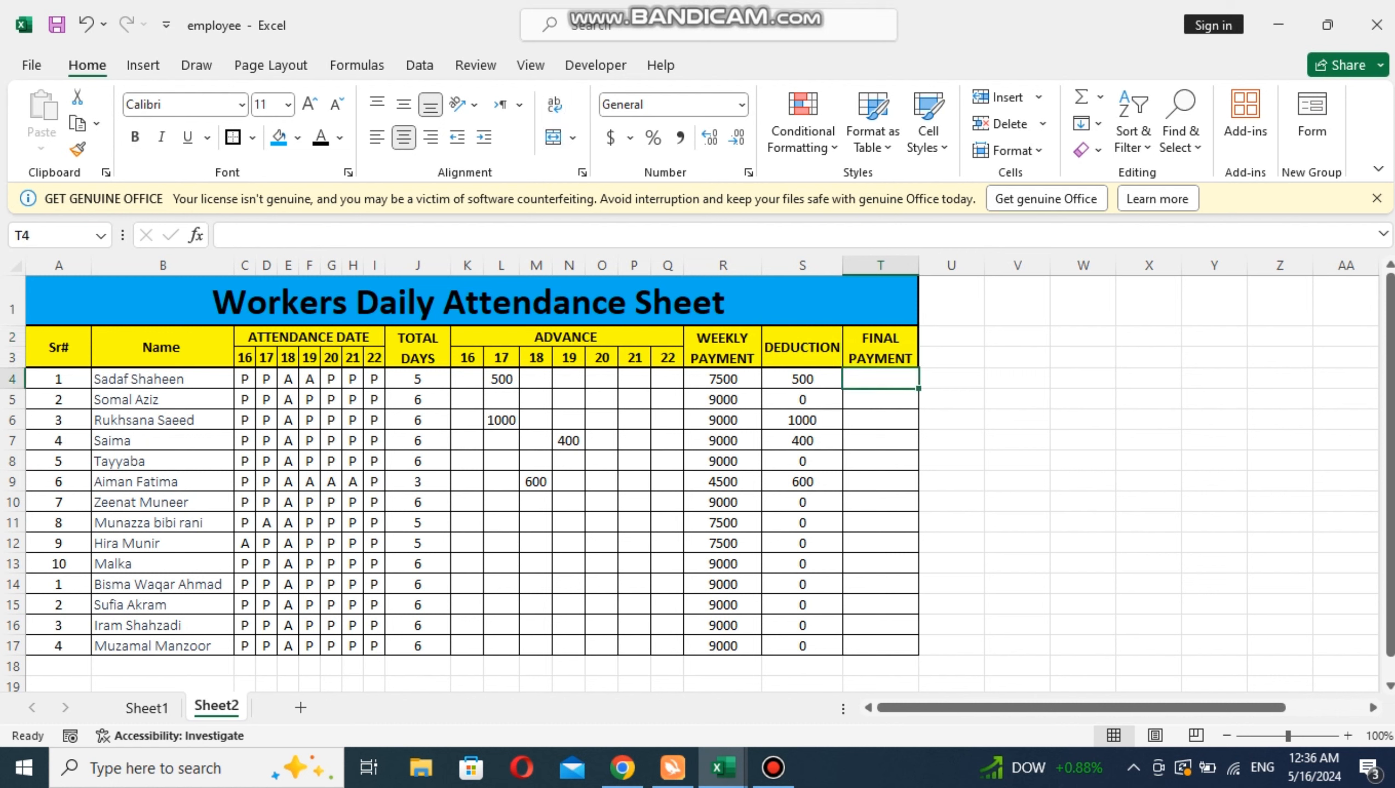
{"action": "type", "text": "=SU"}
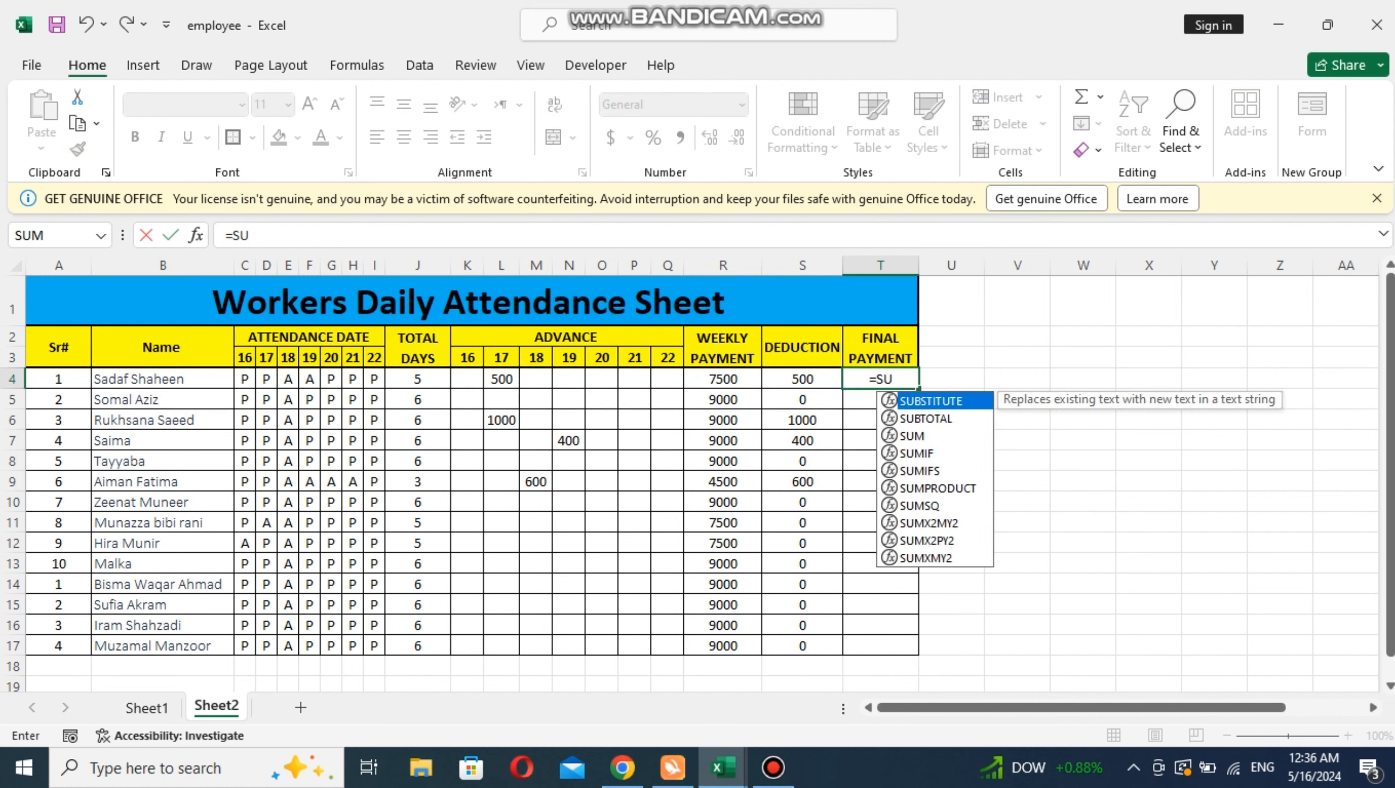
{"action": "type", "text": "M("}
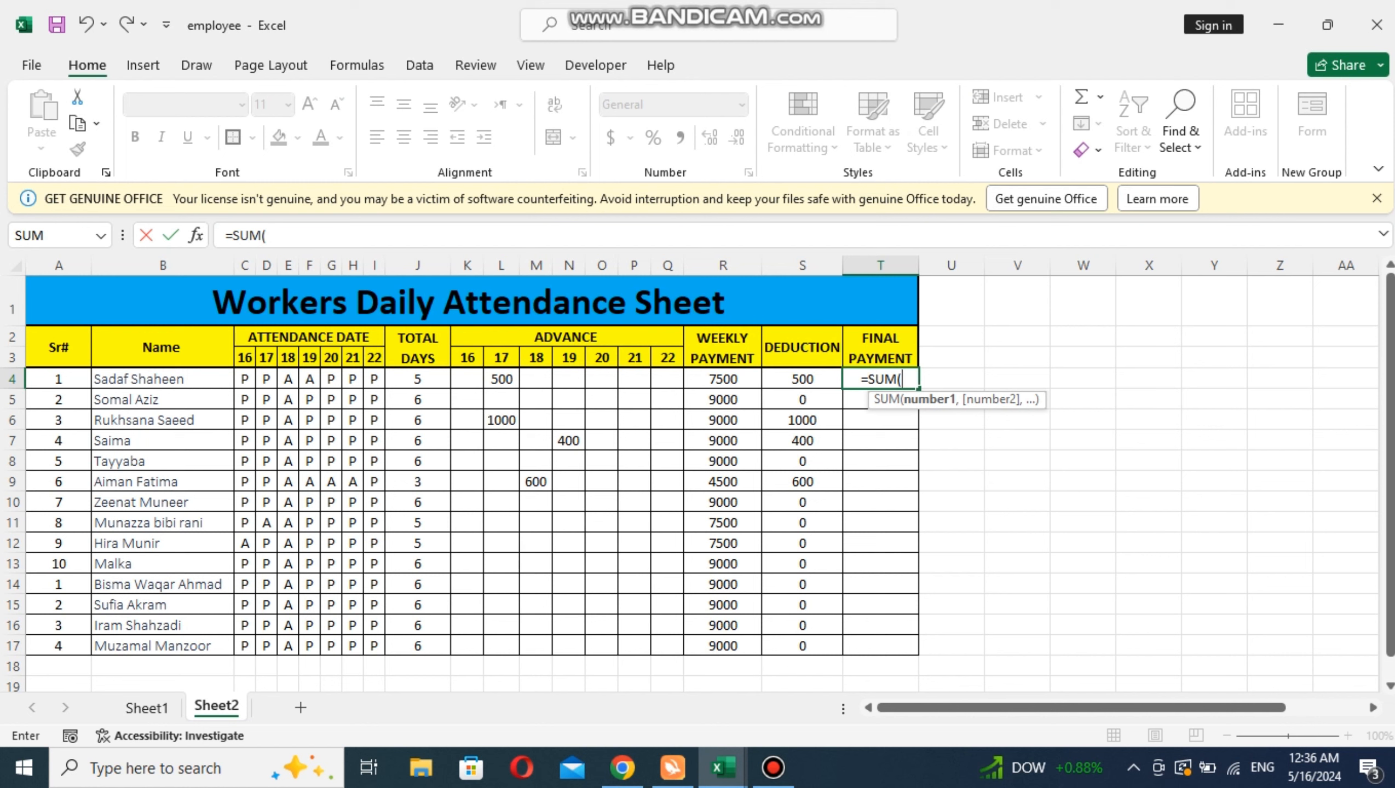
{"action": "left_click", "coordinate": [722, 380]}
{"action": "type", "text": "-"}
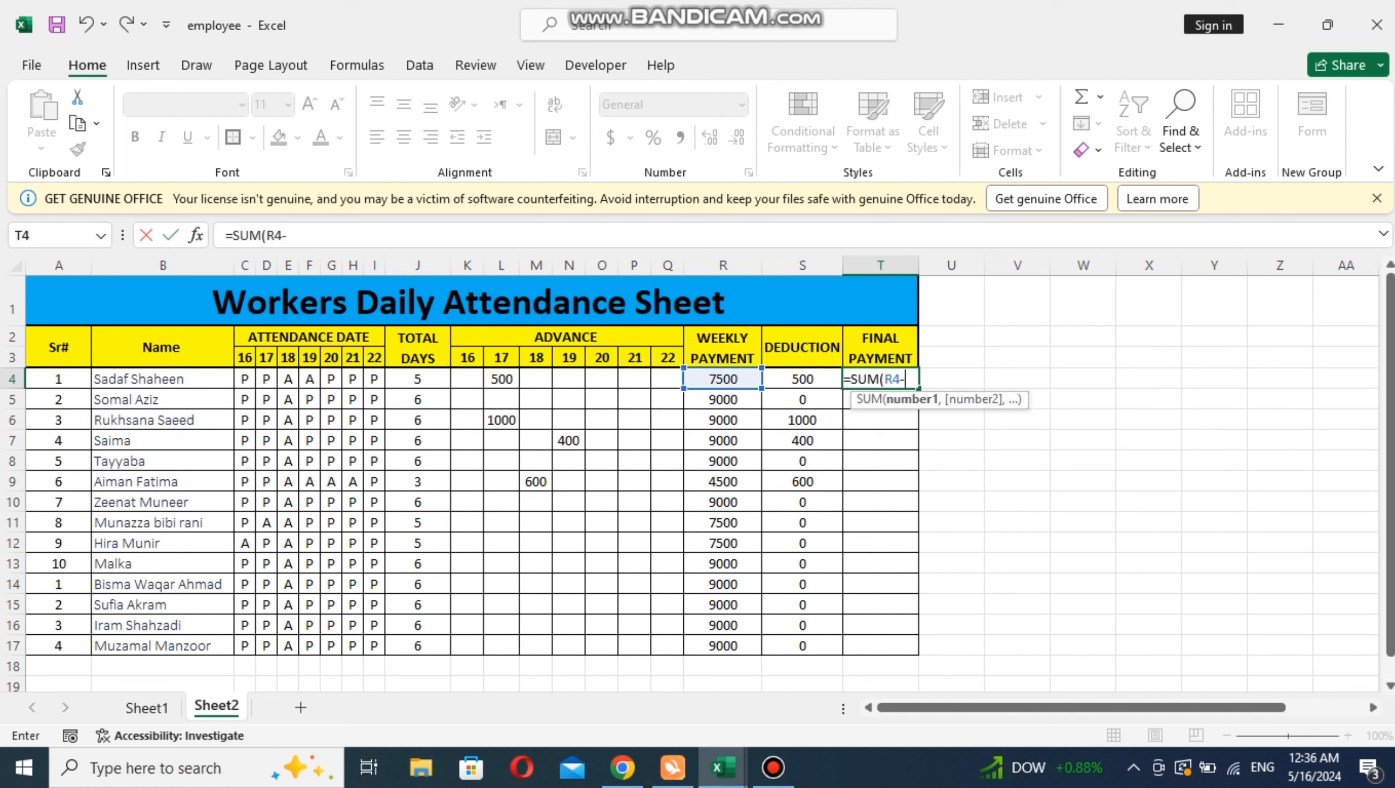
{"action": "type", "text": "S4)"}
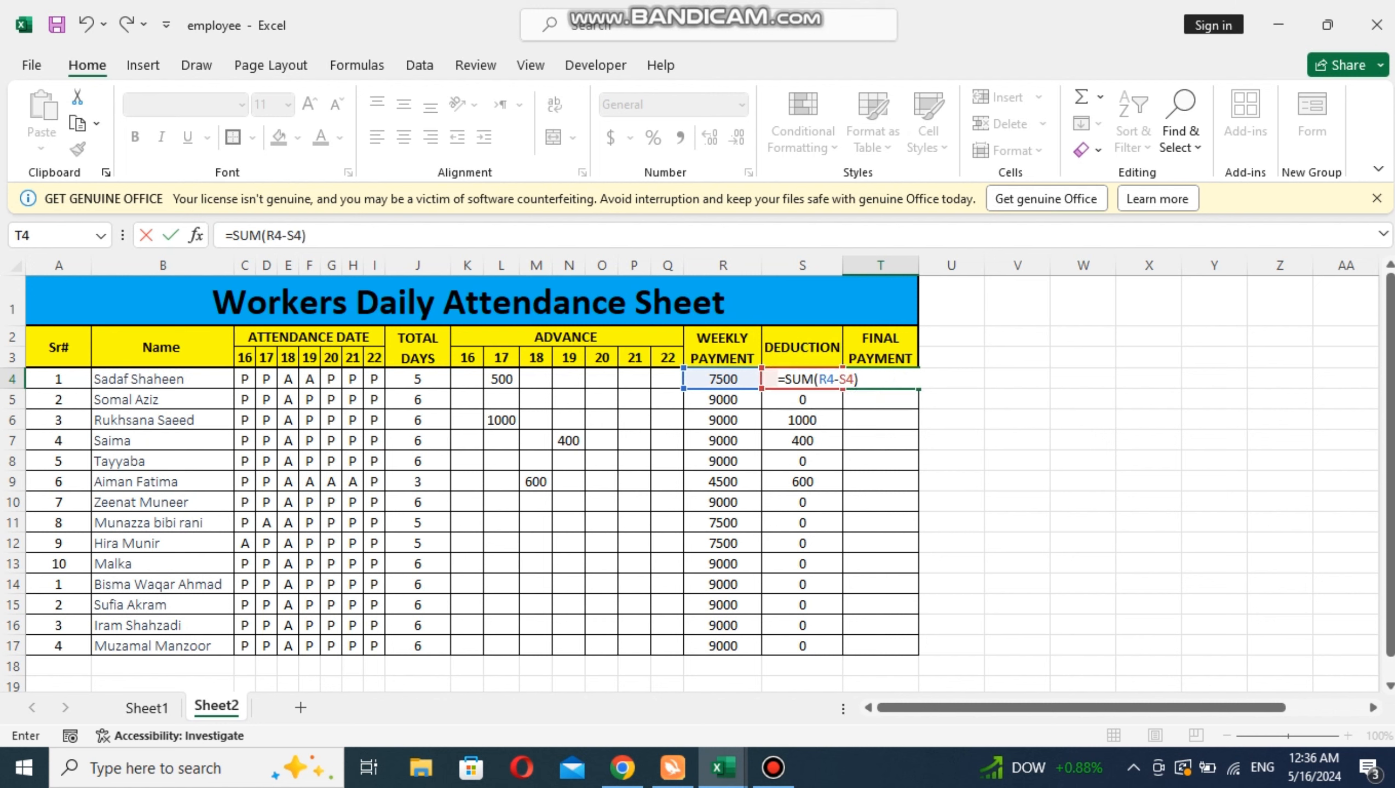
{"action": "key", "text": "Return"}
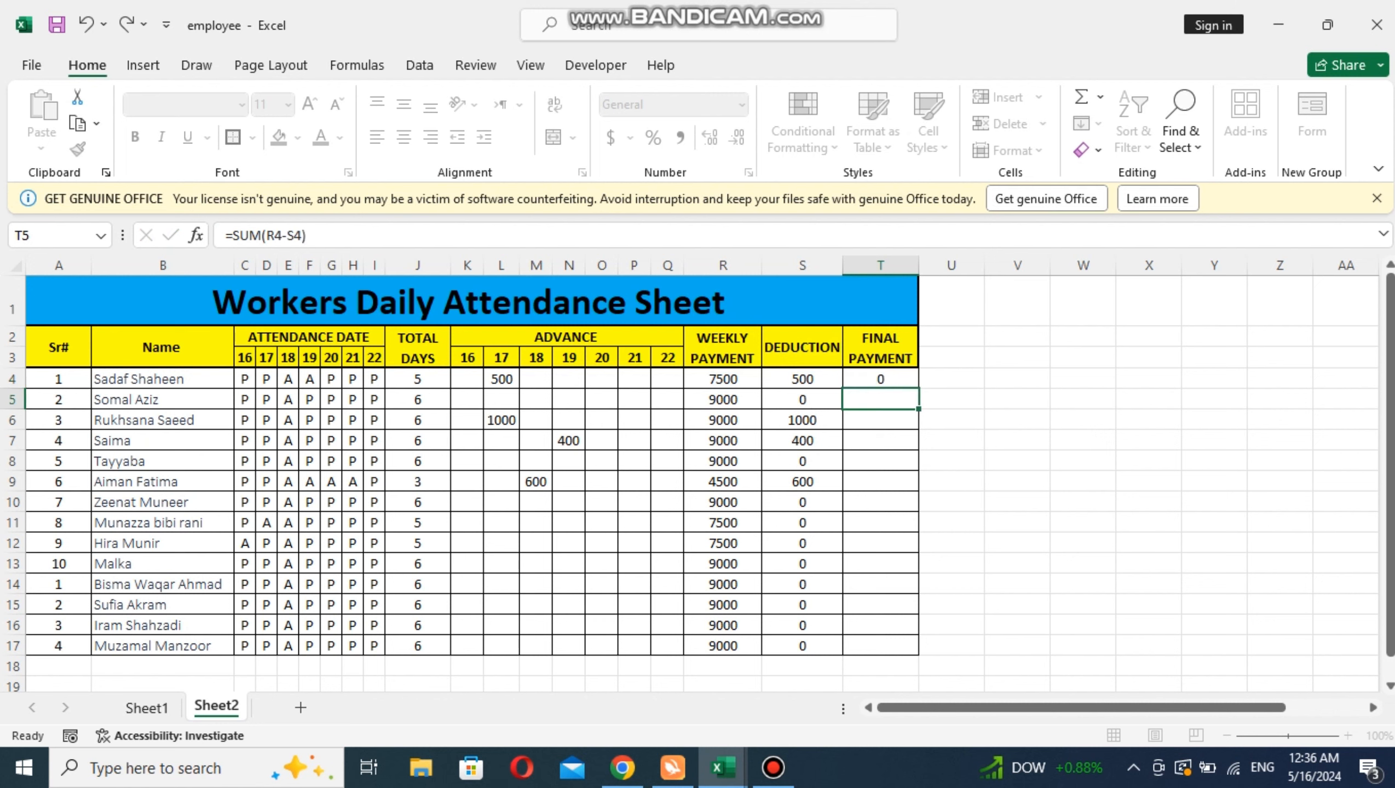
{"action": "left_click", "coordinate": [881, 380]}
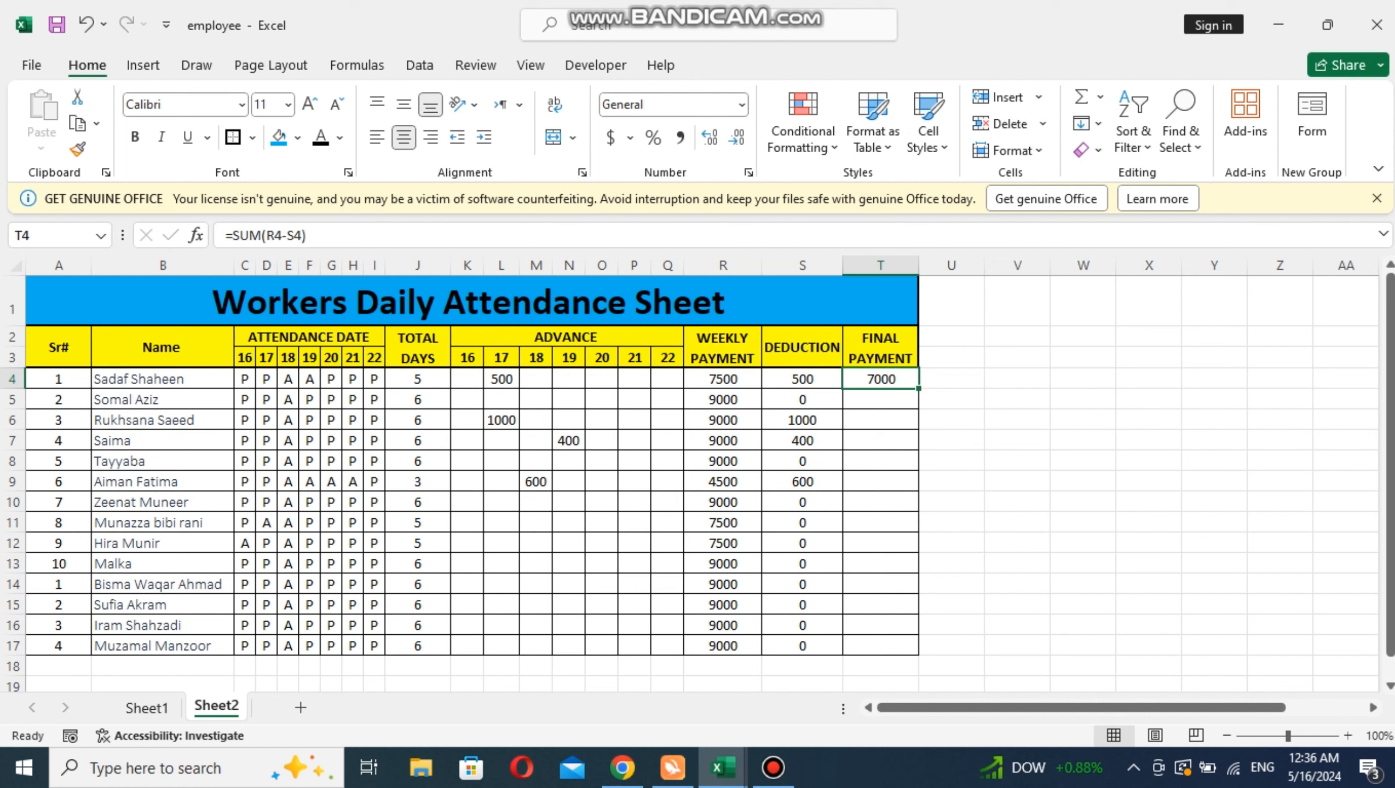
{"action": "double_click", "coordinate": [917, 389]}
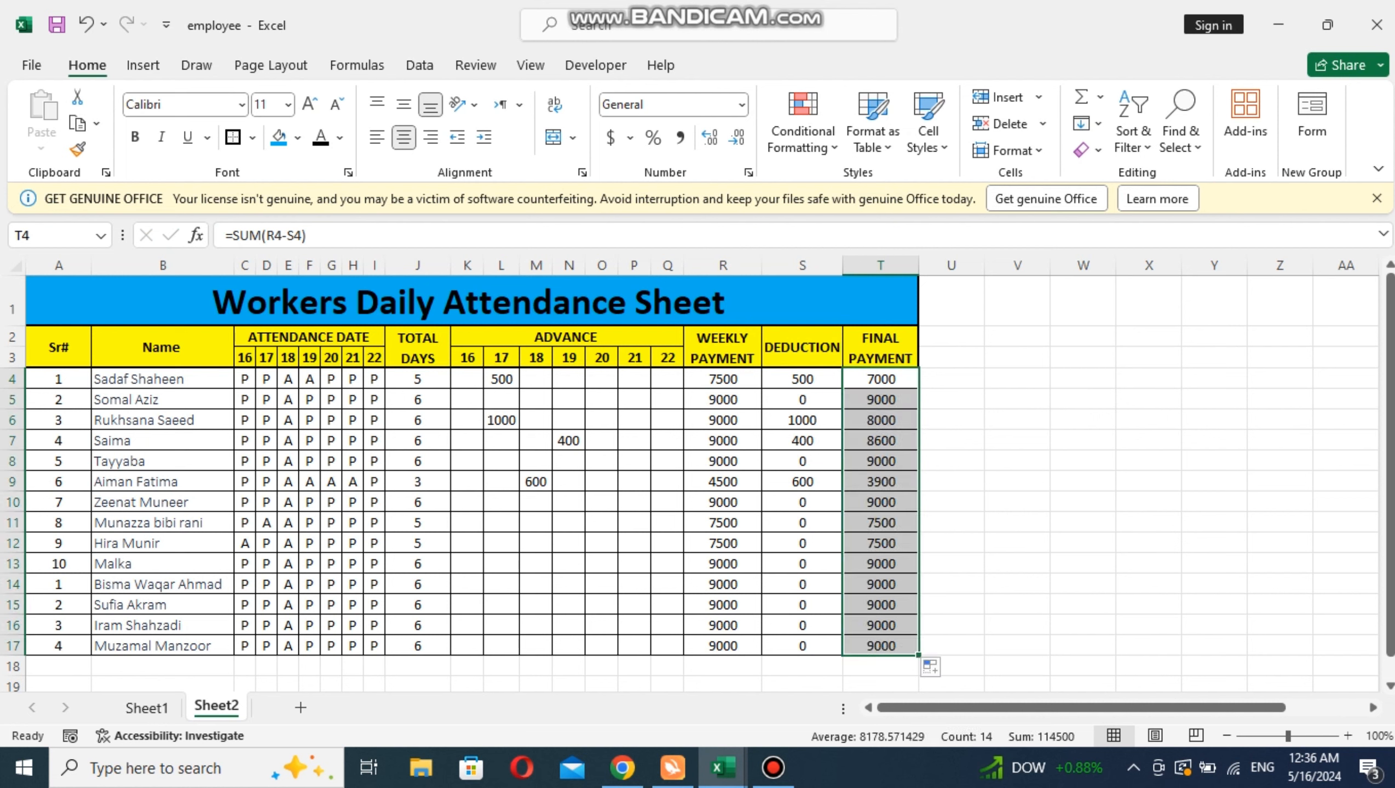
{"action": "left_click", "coordinate": [634, 461]}
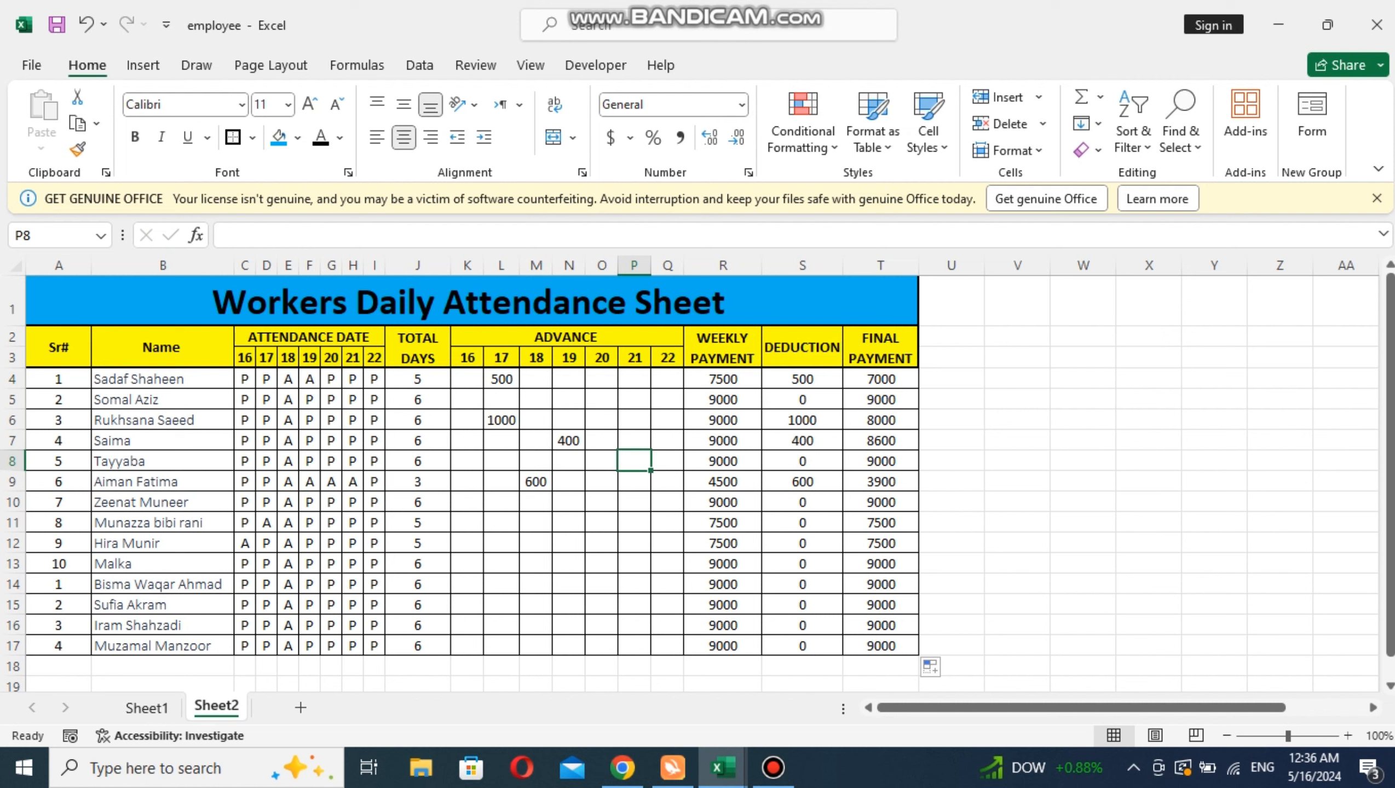
Record an advance of 1000 on the 17th in L12 for the worker in row 12.
{"action": "left_click", "coordinate": [501, 543]}
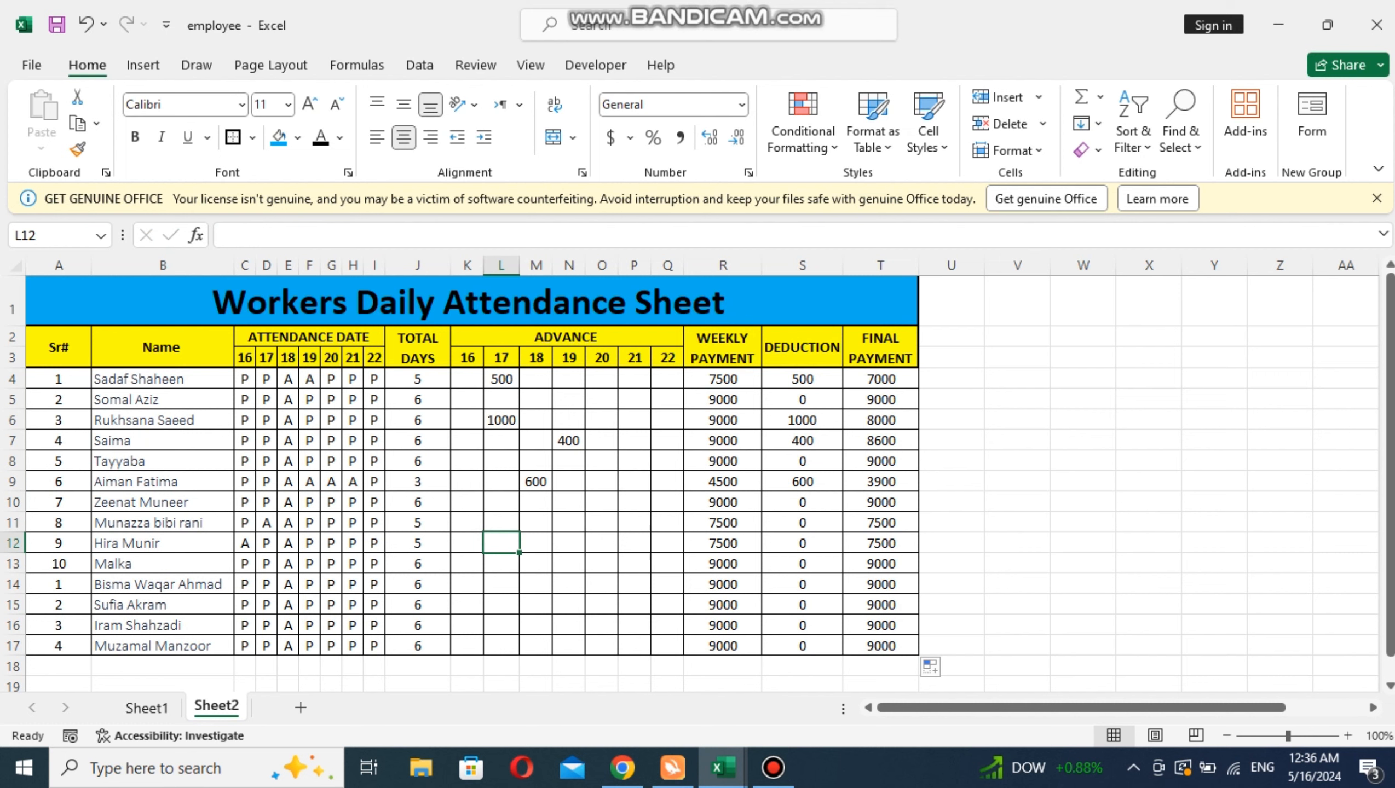
{"action": "type", "text": "100"}
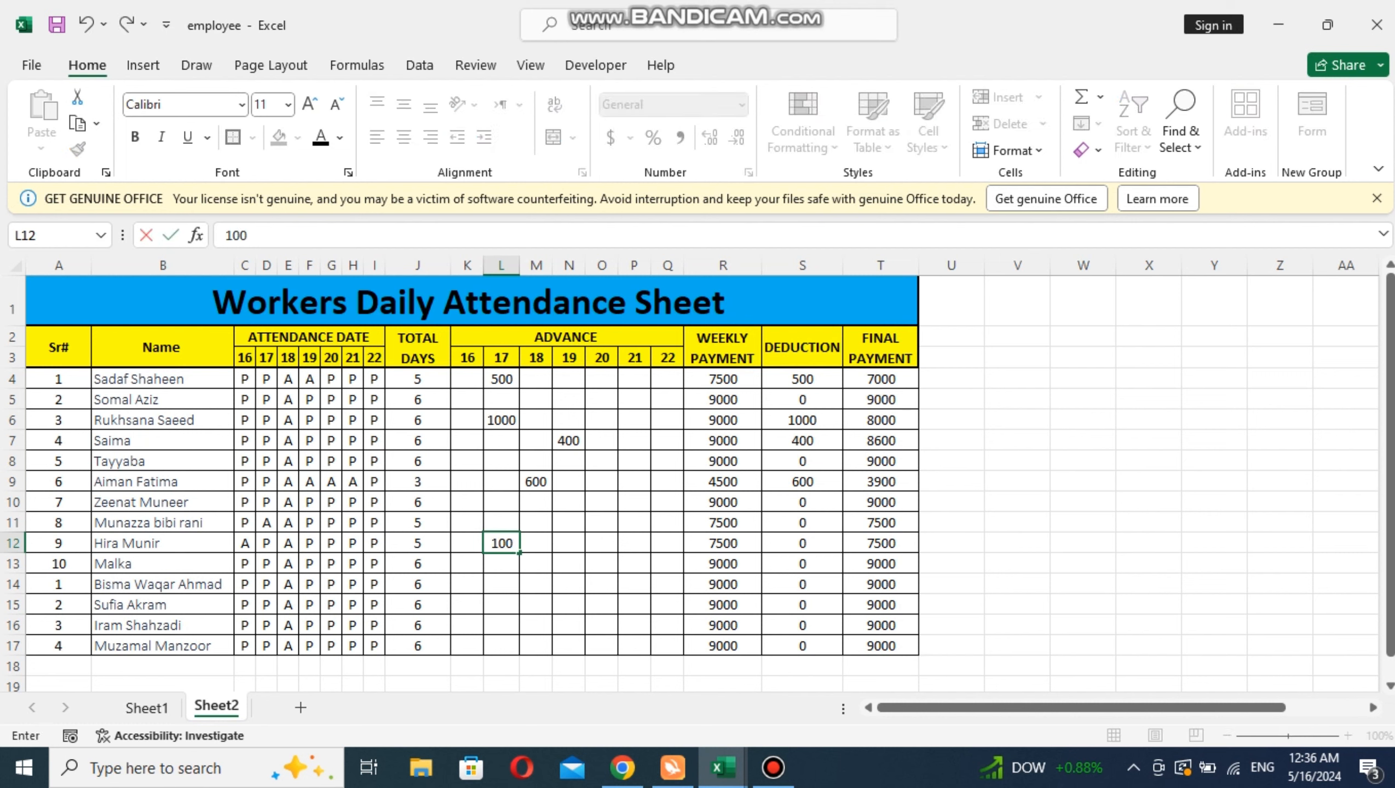
{"action": "type", "text": "0"}
{"action": "key", "text": "Return"}
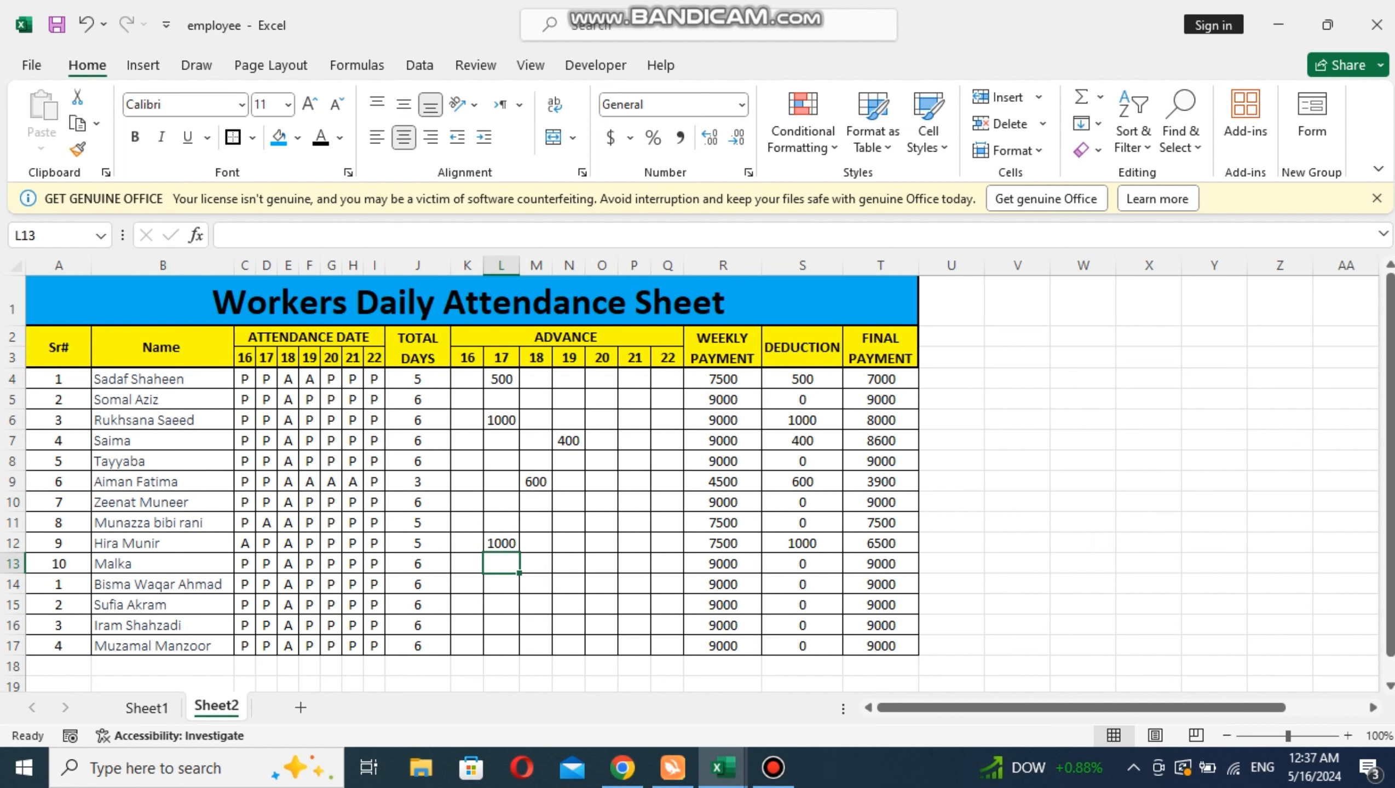
Mark the worker in row 10 absent on the 16th by entering A in C10.
{"action": "left_click", "coordinate": [245, 503]}
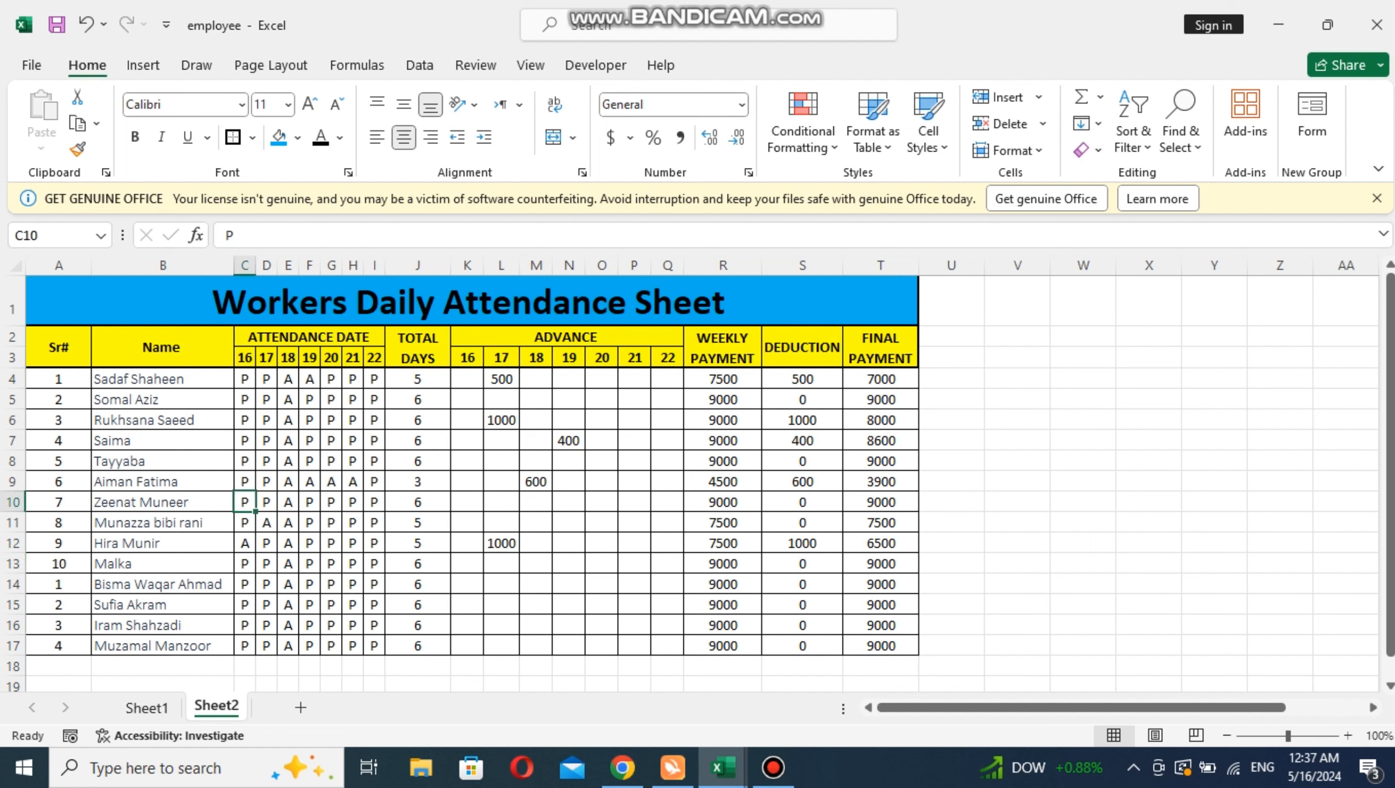
{"action": "type", "text": "A"}
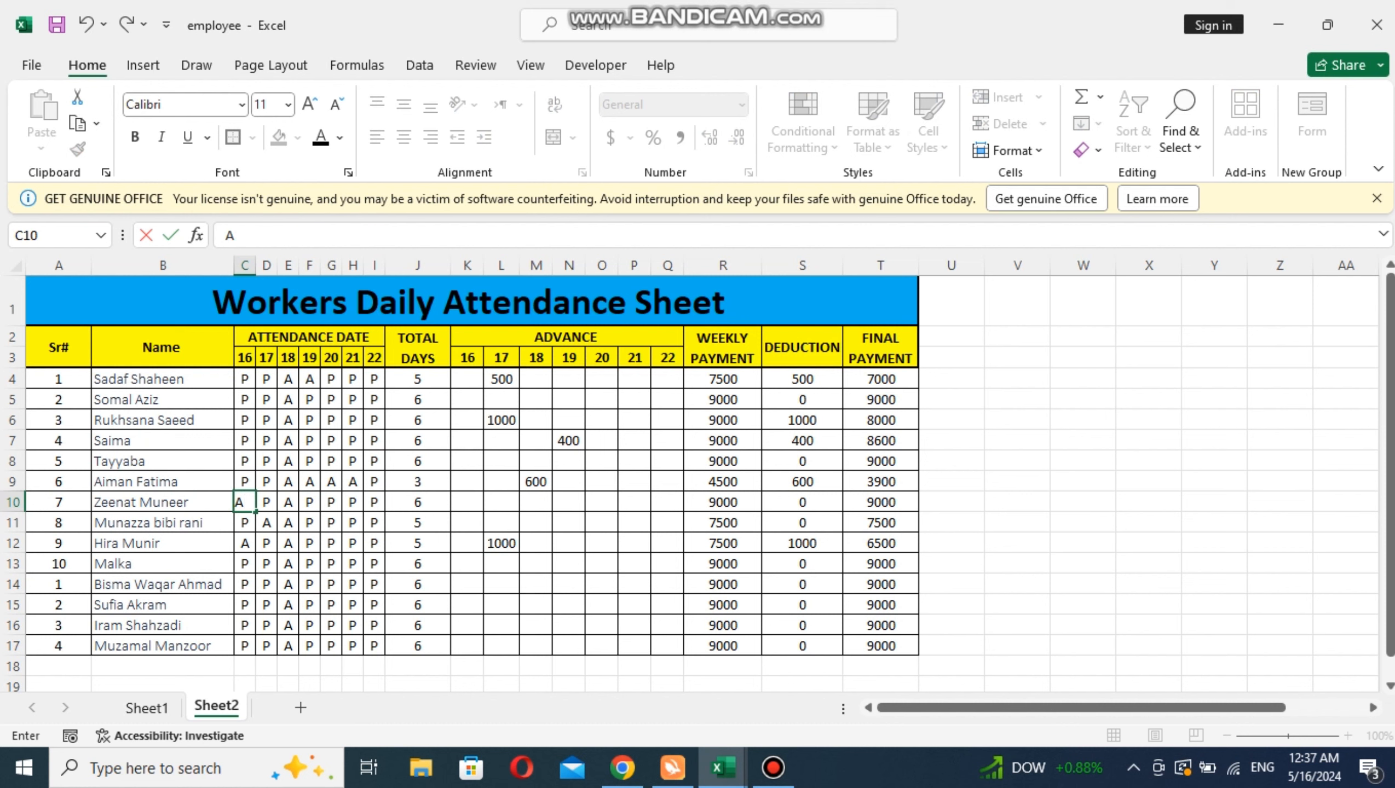
{"action": "key", "text": "Return"}
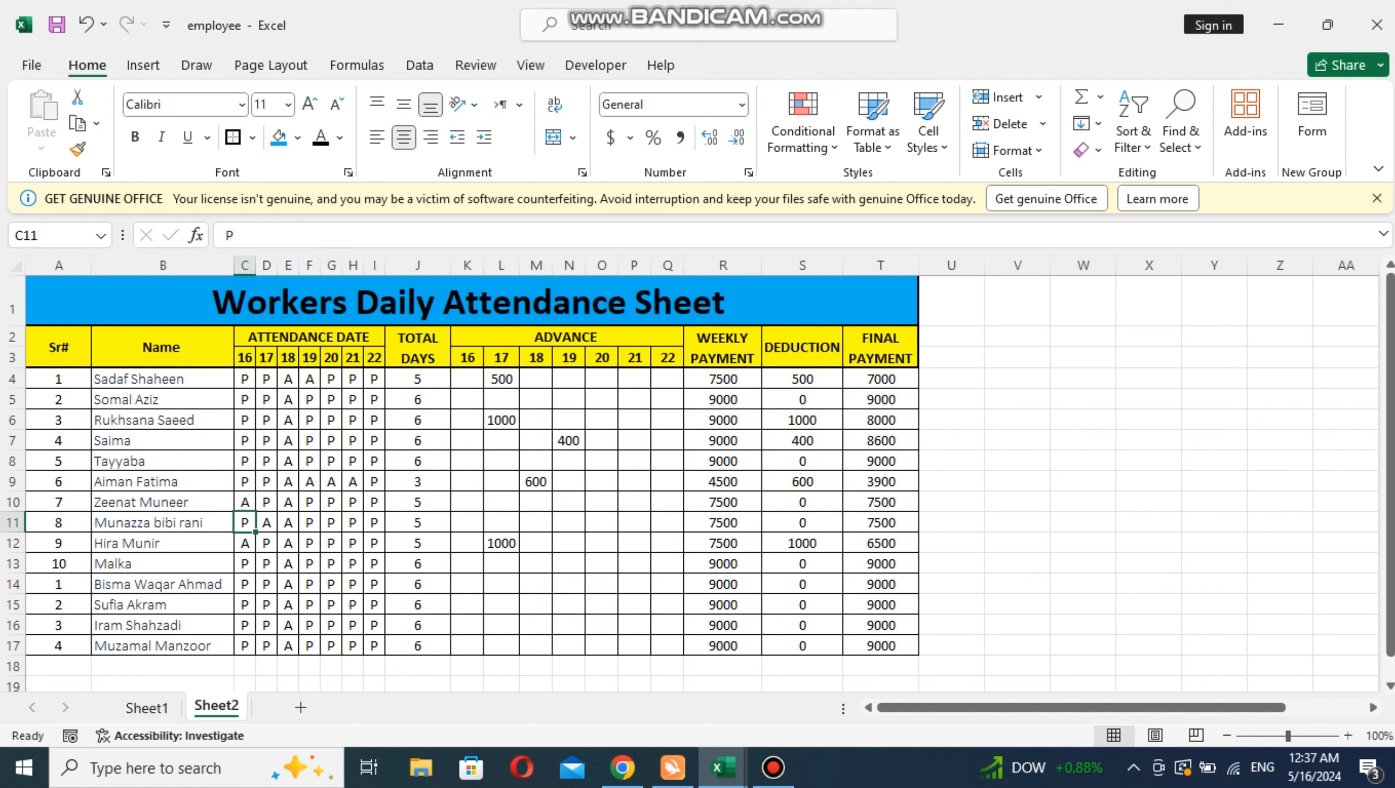
Make the worker names in B4:B17 bold and unwrapped, in a slightly narrower column B.
{"action": "left_click_drag", "start_coordinate": [163, 379], "coordinate": [163, 646]}
{"action": "key", "text": "ctrl+b"}
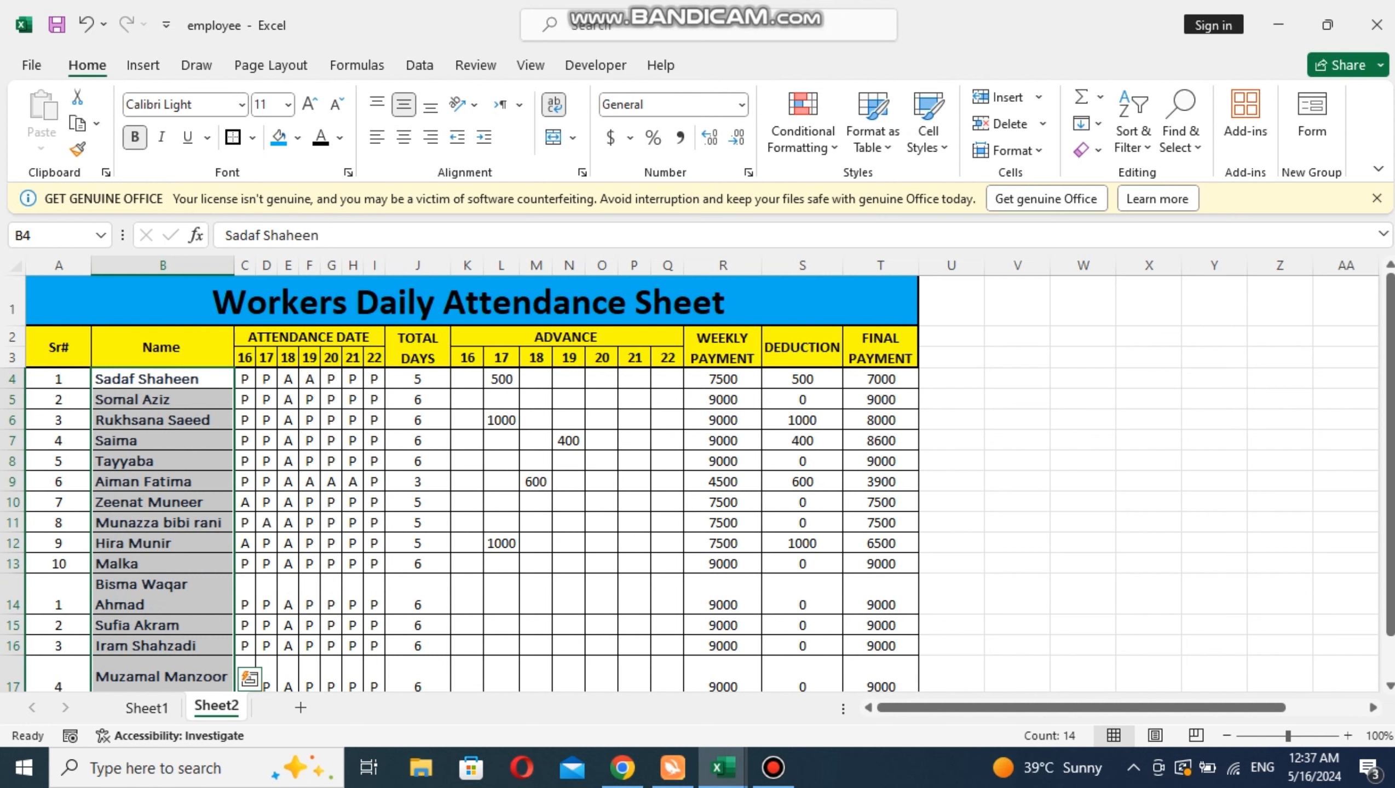
{"action": "left_click_drag", "start_coordinate": [234, 266], "coordinate": [229, 265]}
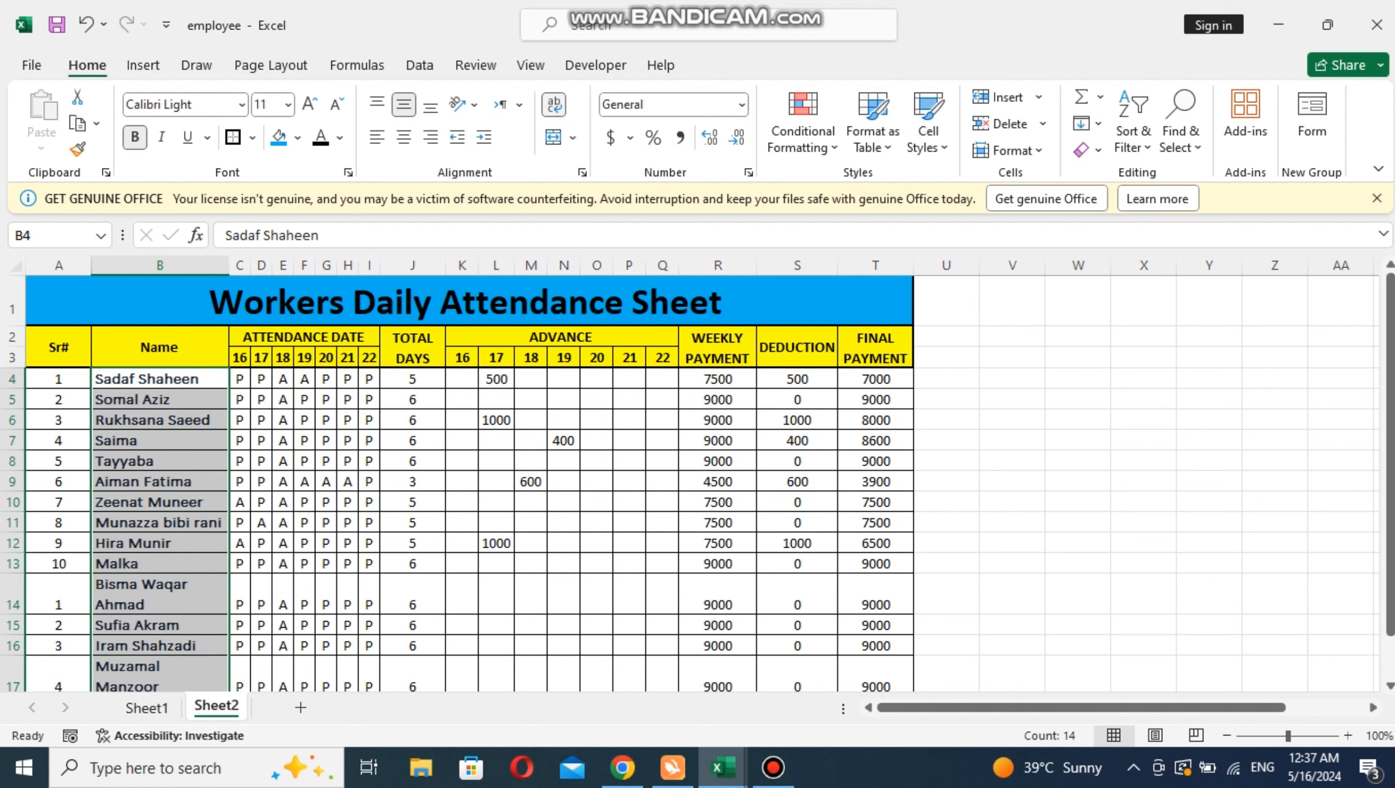
{"action": "left_click", "coordinate": [553, 104]}
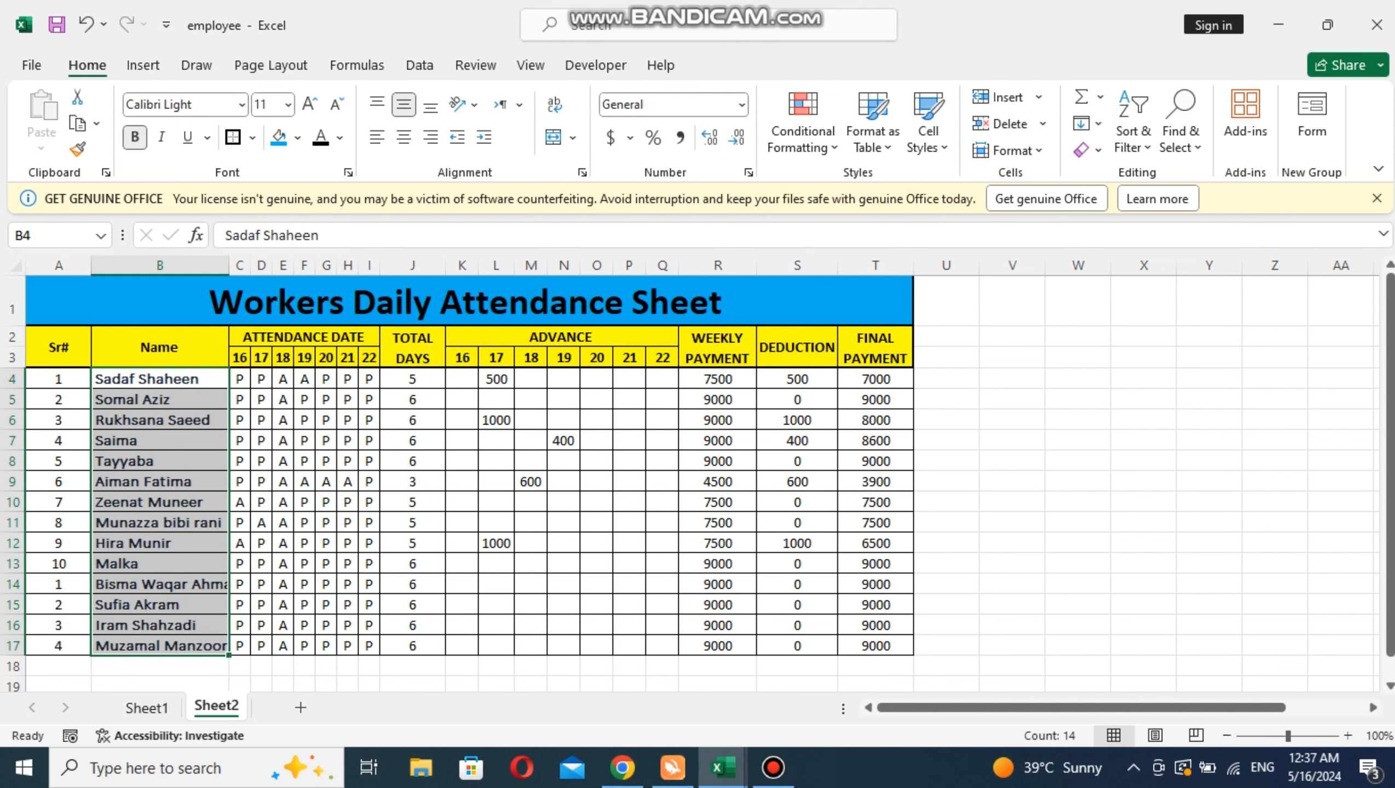
{"action": "left_click_drag", "start_coordinate": [58, 347], "coordinate": [875, 347]}
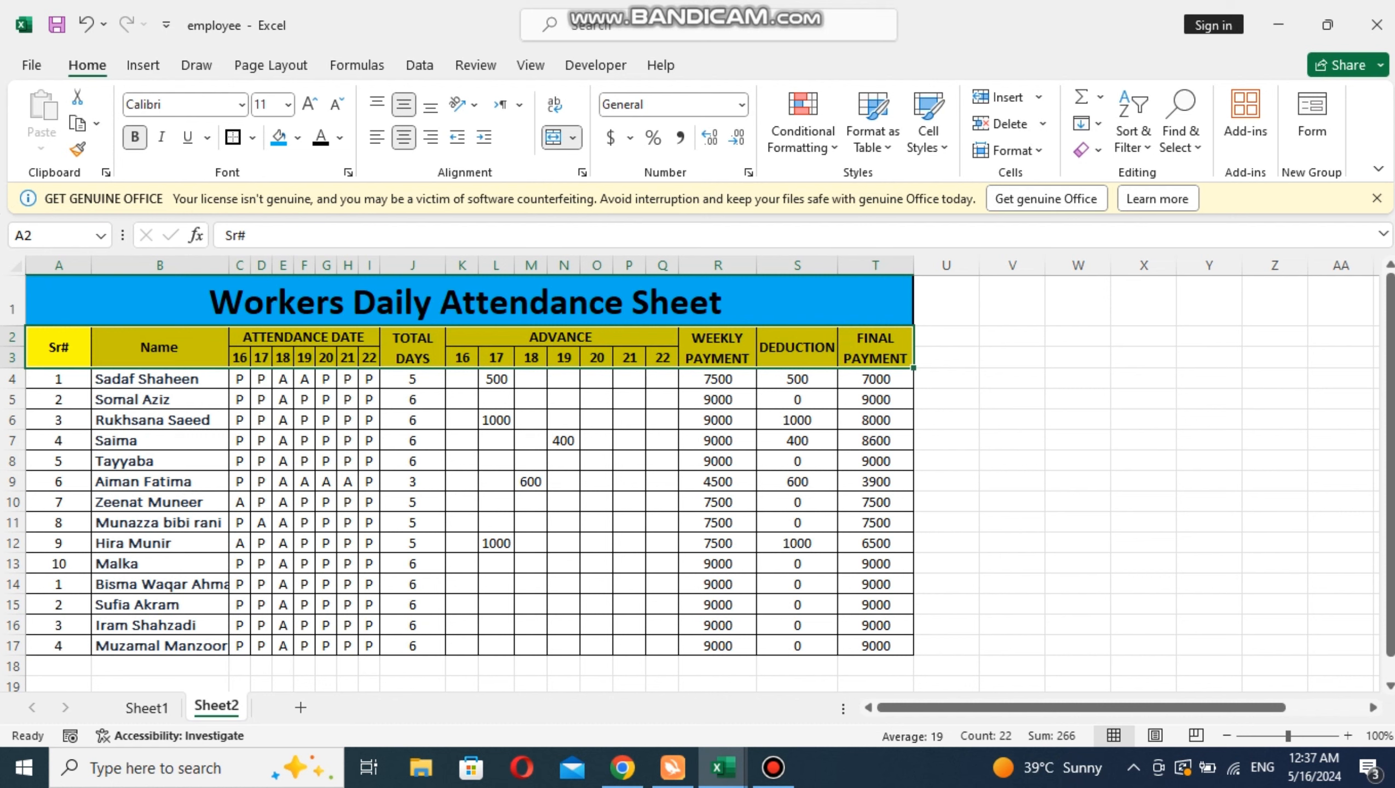
{"action": "left_click", "coordinate": [531, 441]}
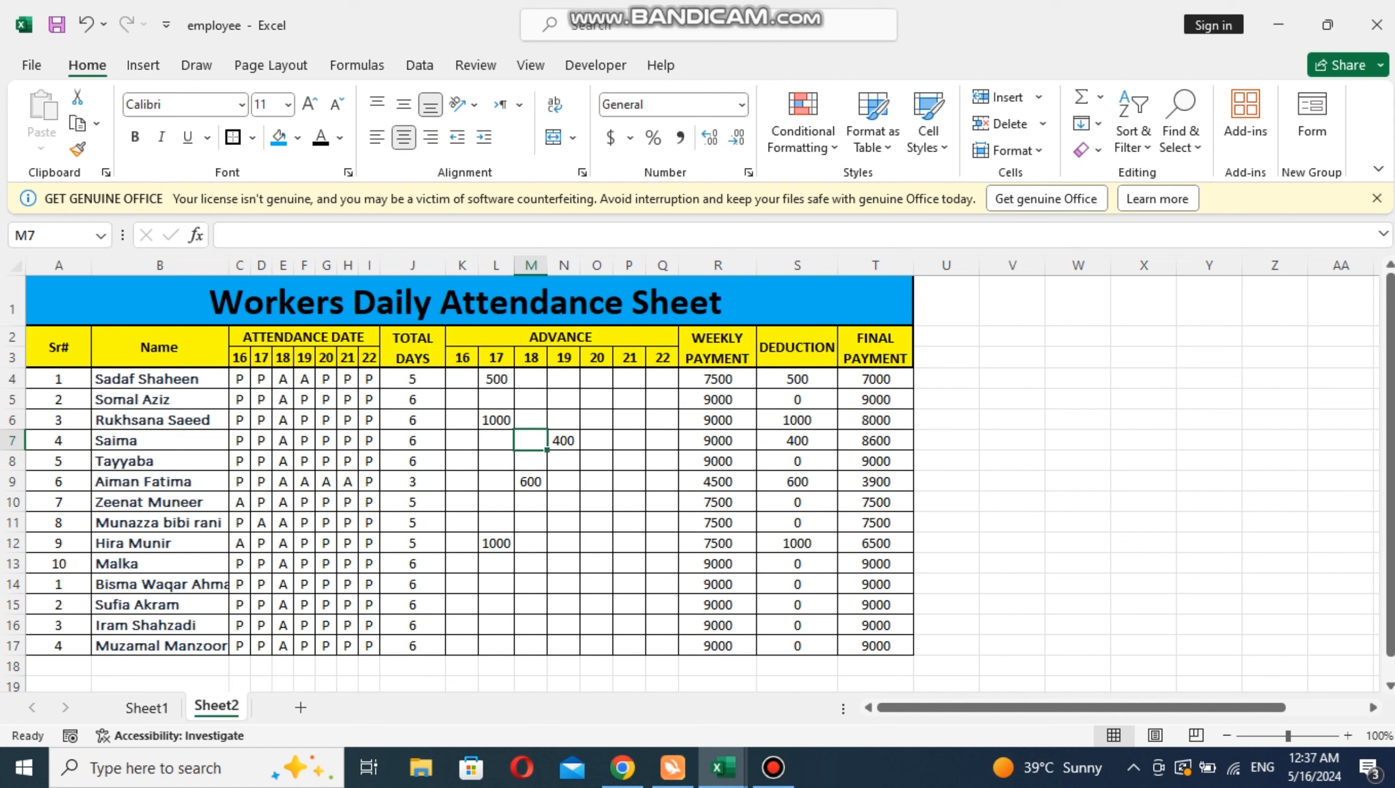
{"action": "left_click_drag", "start_coordinate": [469, 303], "coordinate": [469, 646]}
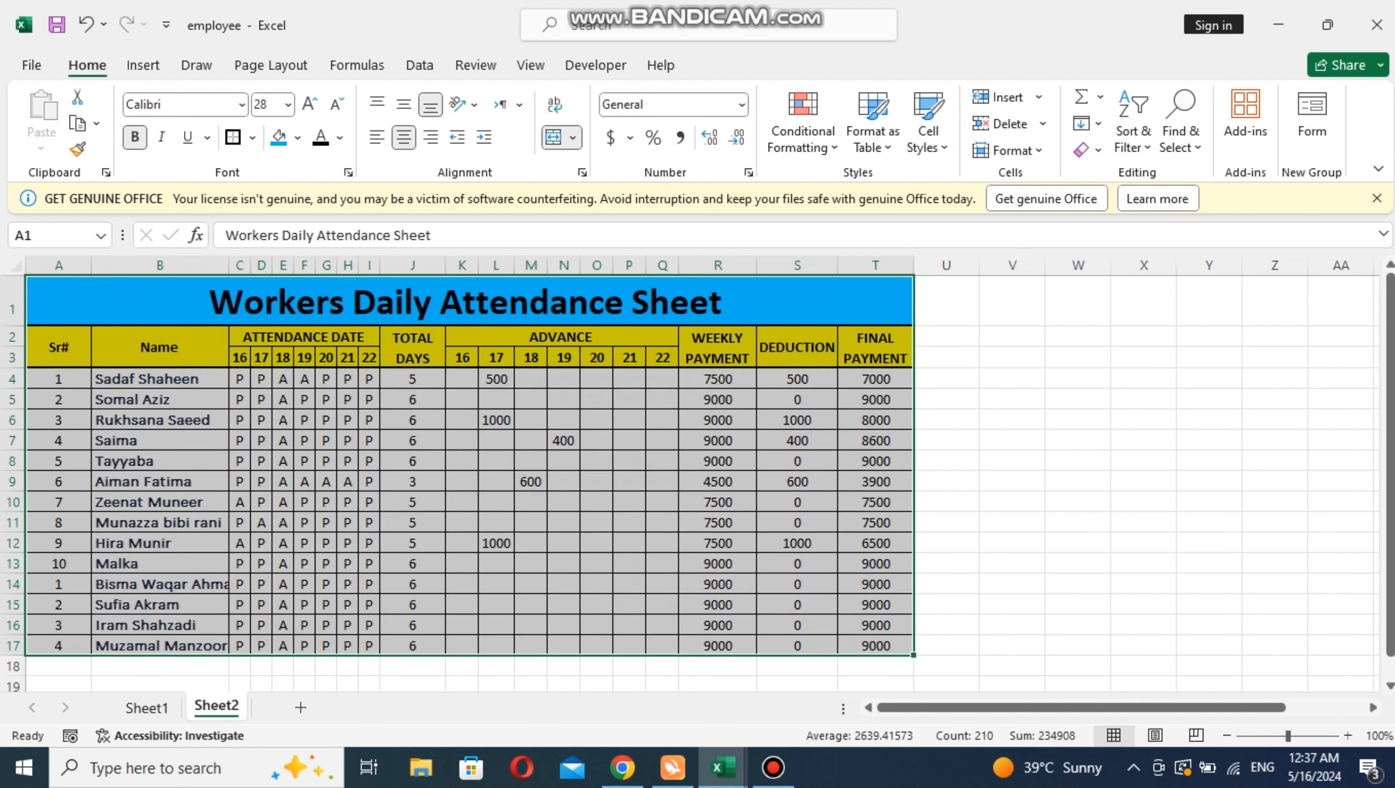
{"action": "left_click", "coordinate": [368, 502]}
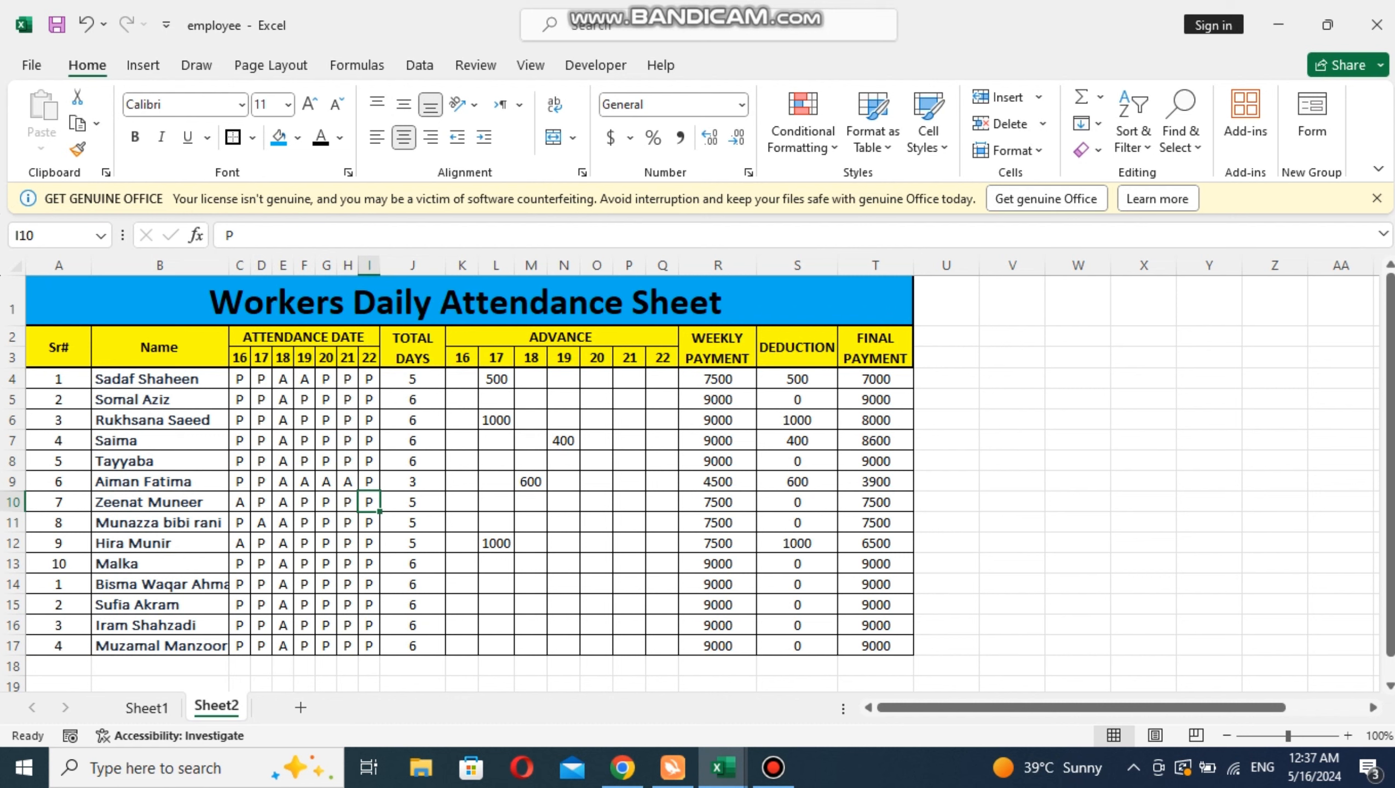
{"action": "left_click_drag", "start_coordinate": [159, 420], "coordinate": [160, 481]}
{"action": "left_click_drag", "start_coordinate": [237, 303], "coordinate": [241, 646]}
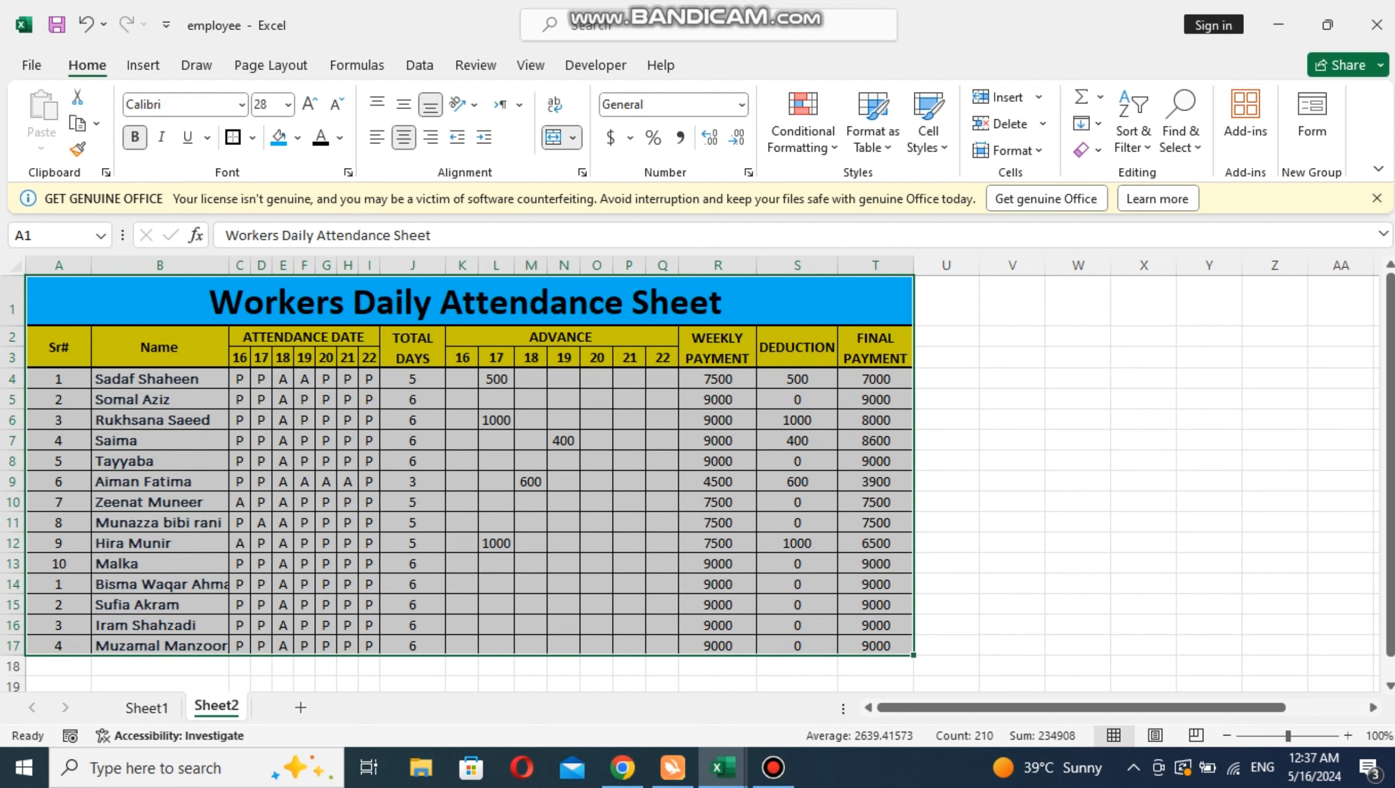
{"action": "left_click", "coordinate": [496, 482]}
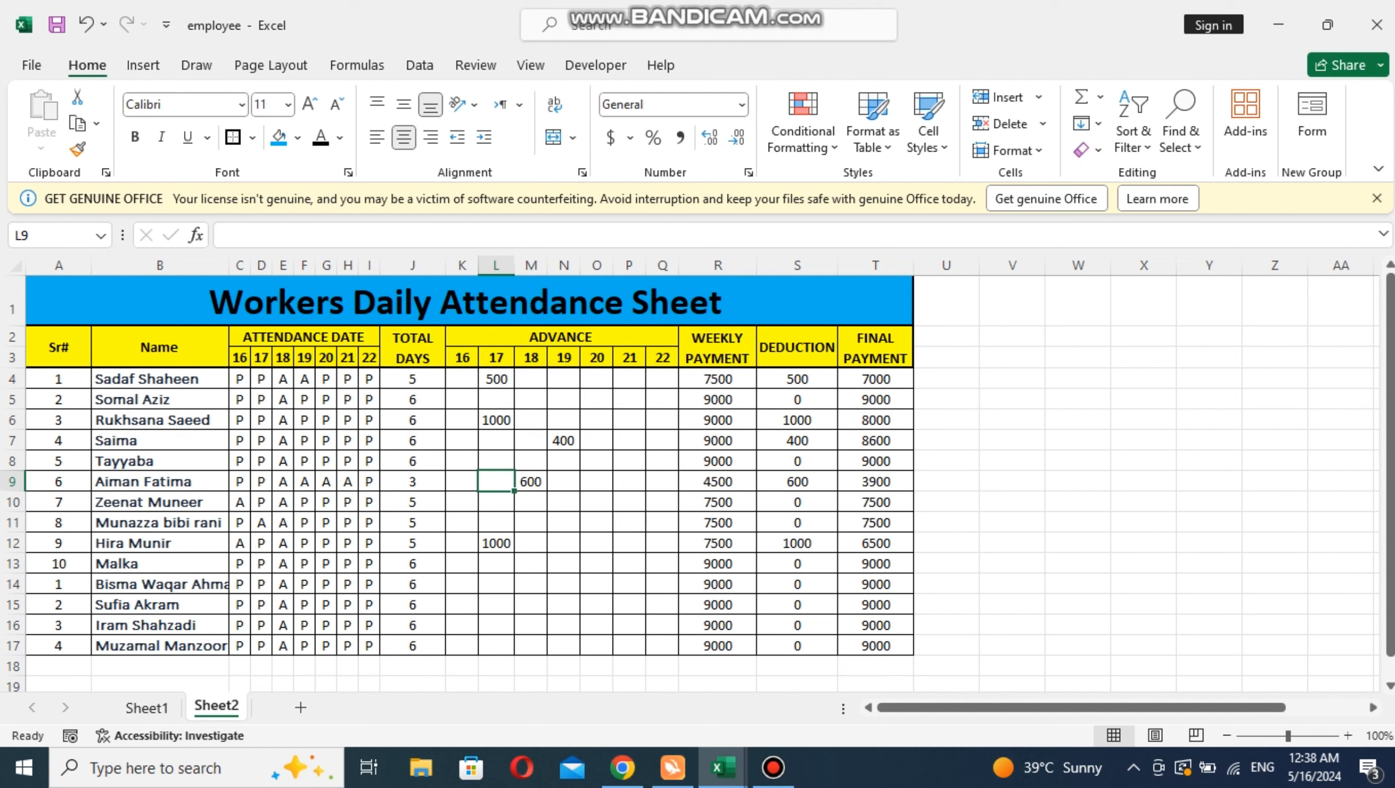
{"action": "left_click", "coordinate": [772, 767]}
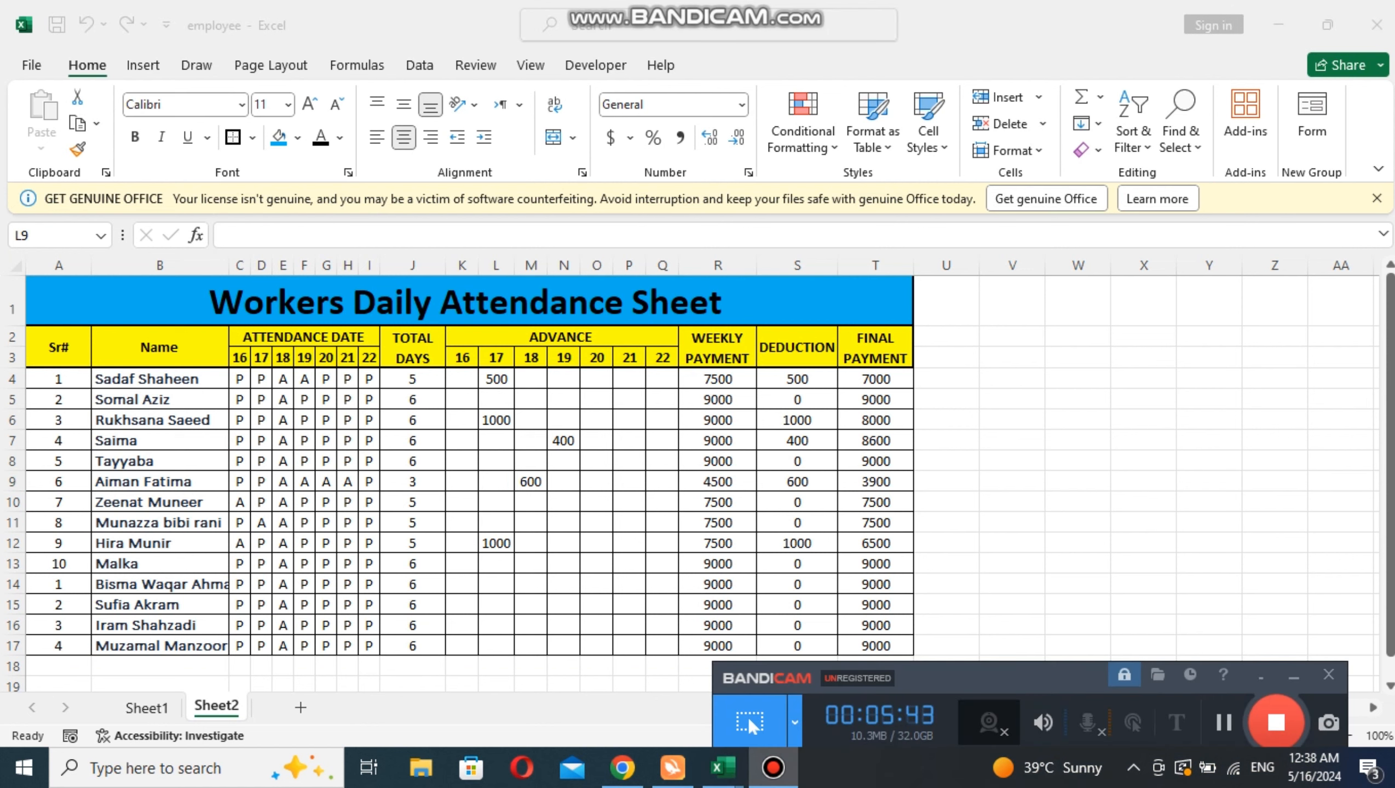
{"action": "left_click", "coordinate": [1276, 722]}
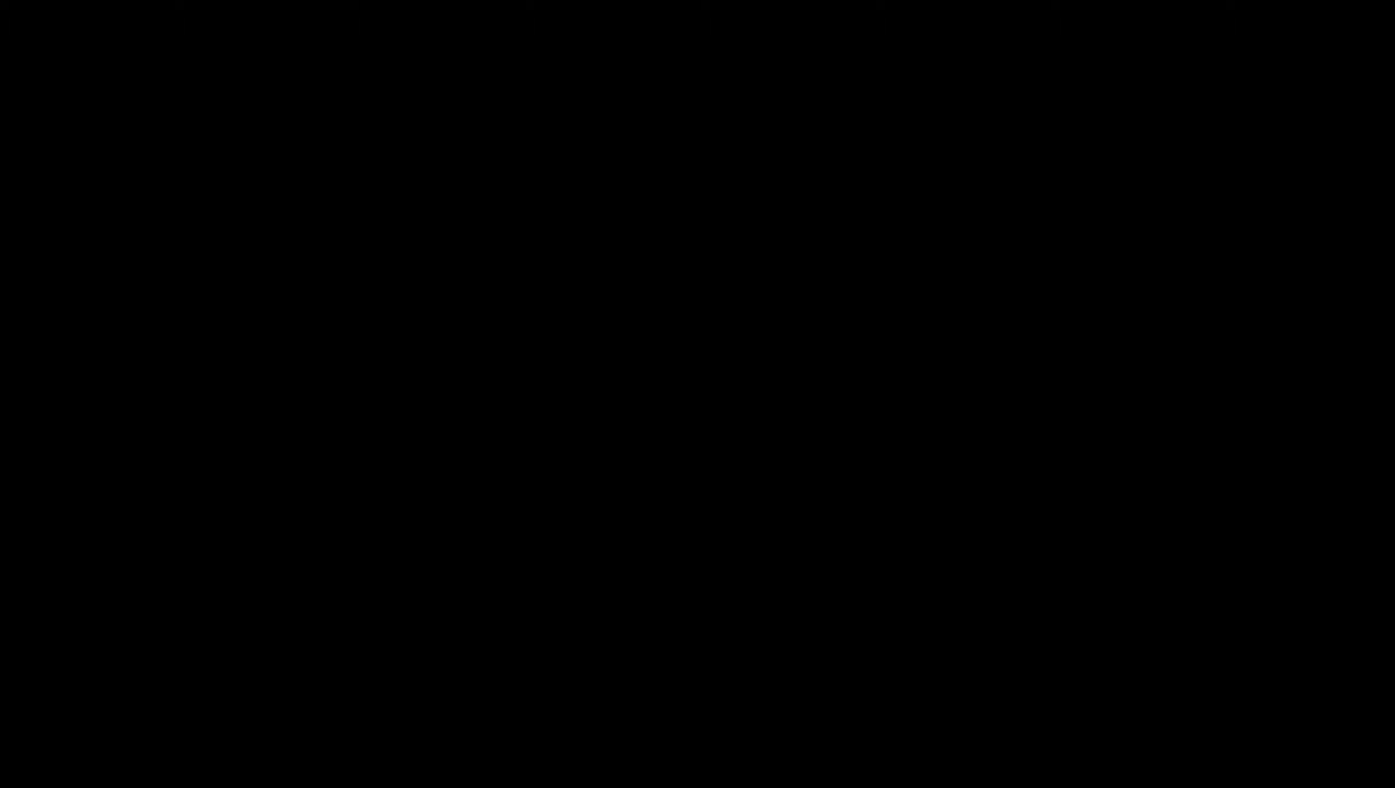